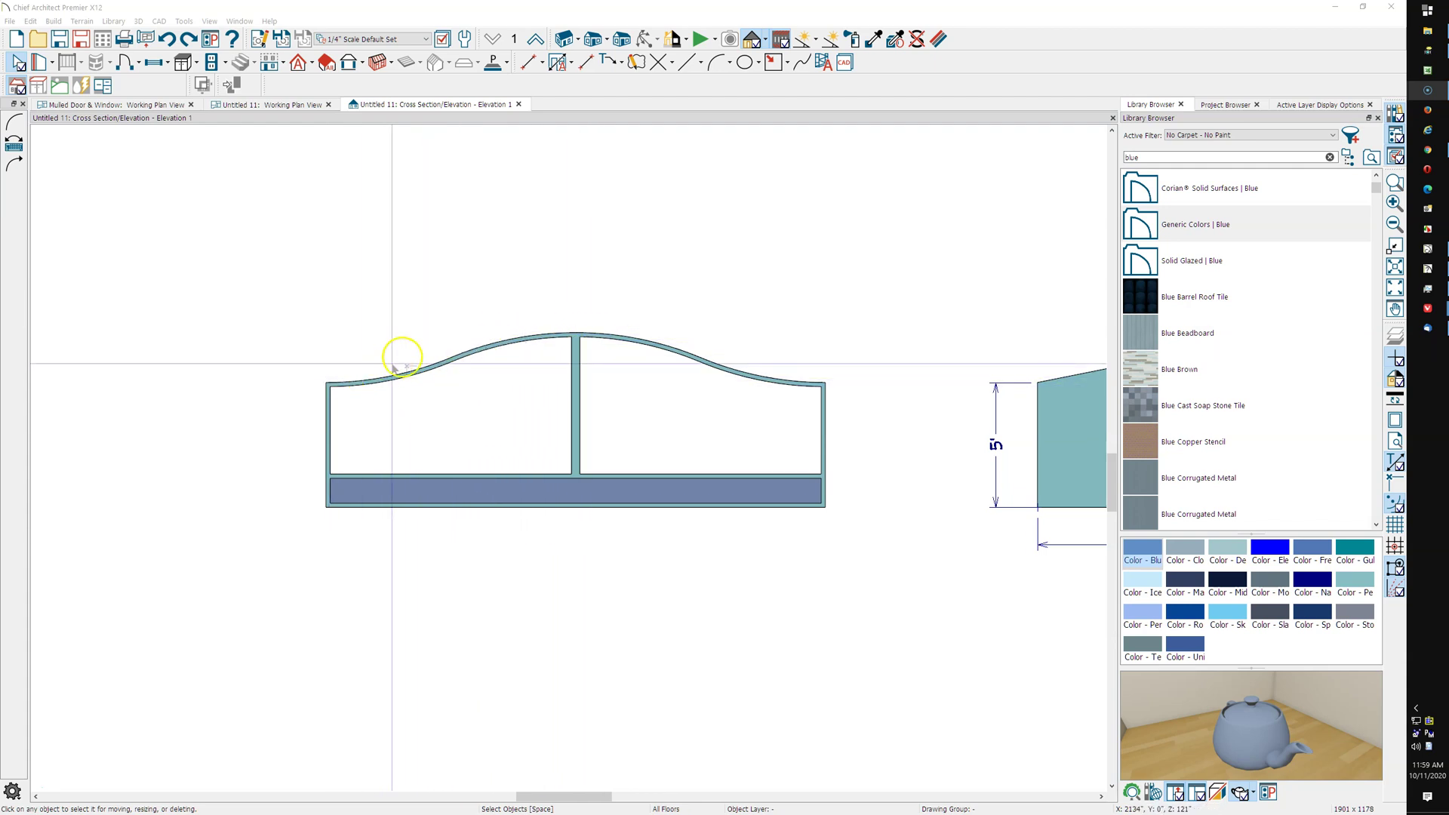
Examine the finished curved-top window and the two tangent circles with their centre lines on the sloped-top shape
{"action": "scroll", "coordinate": [388, 375], "scroll_direction": "down", "scroll_amount": 2}
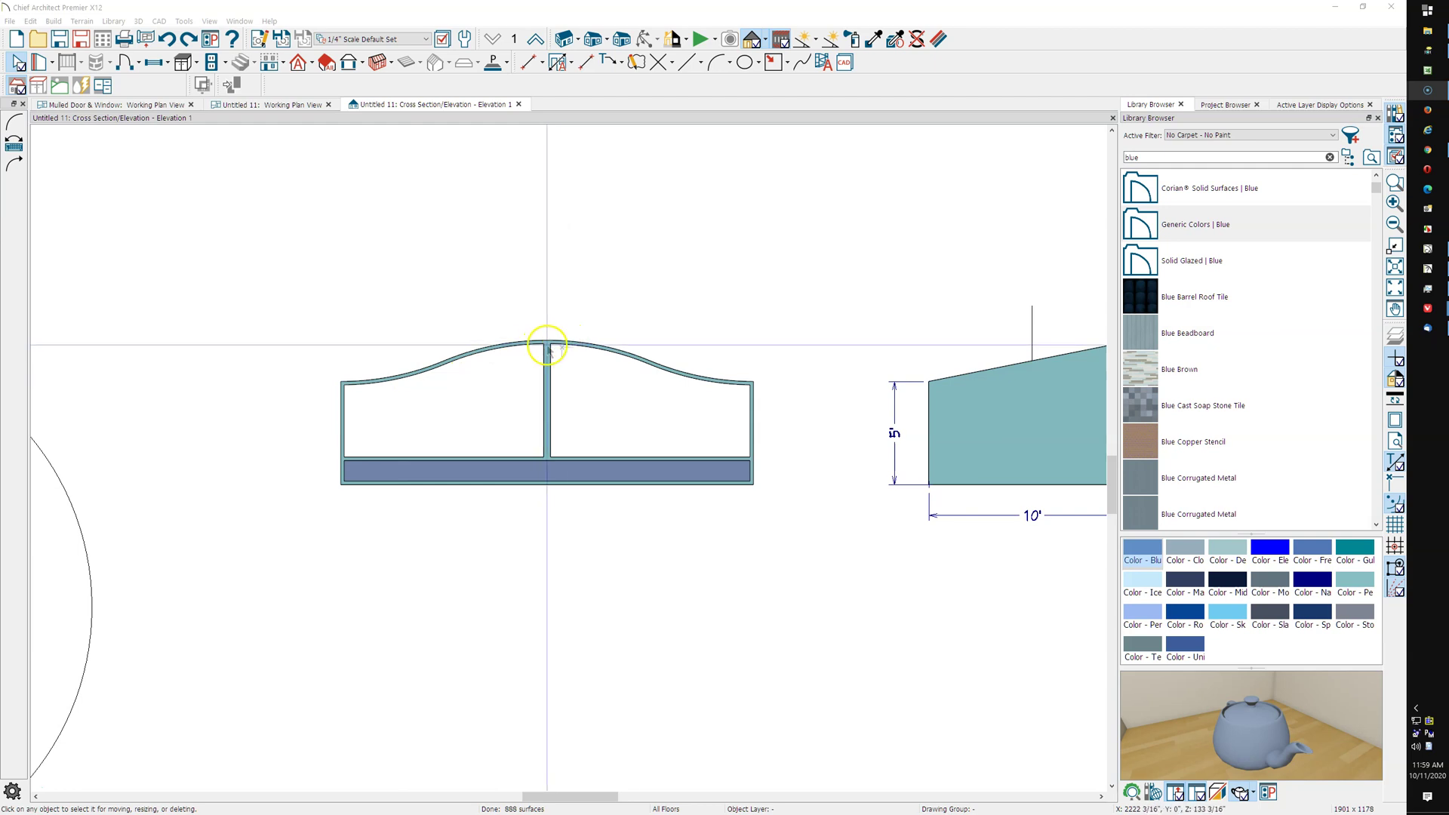
{"action": "scroll", "coordinate": [657, 453], "scroll_direction": "down", "scroll_amount": 4}
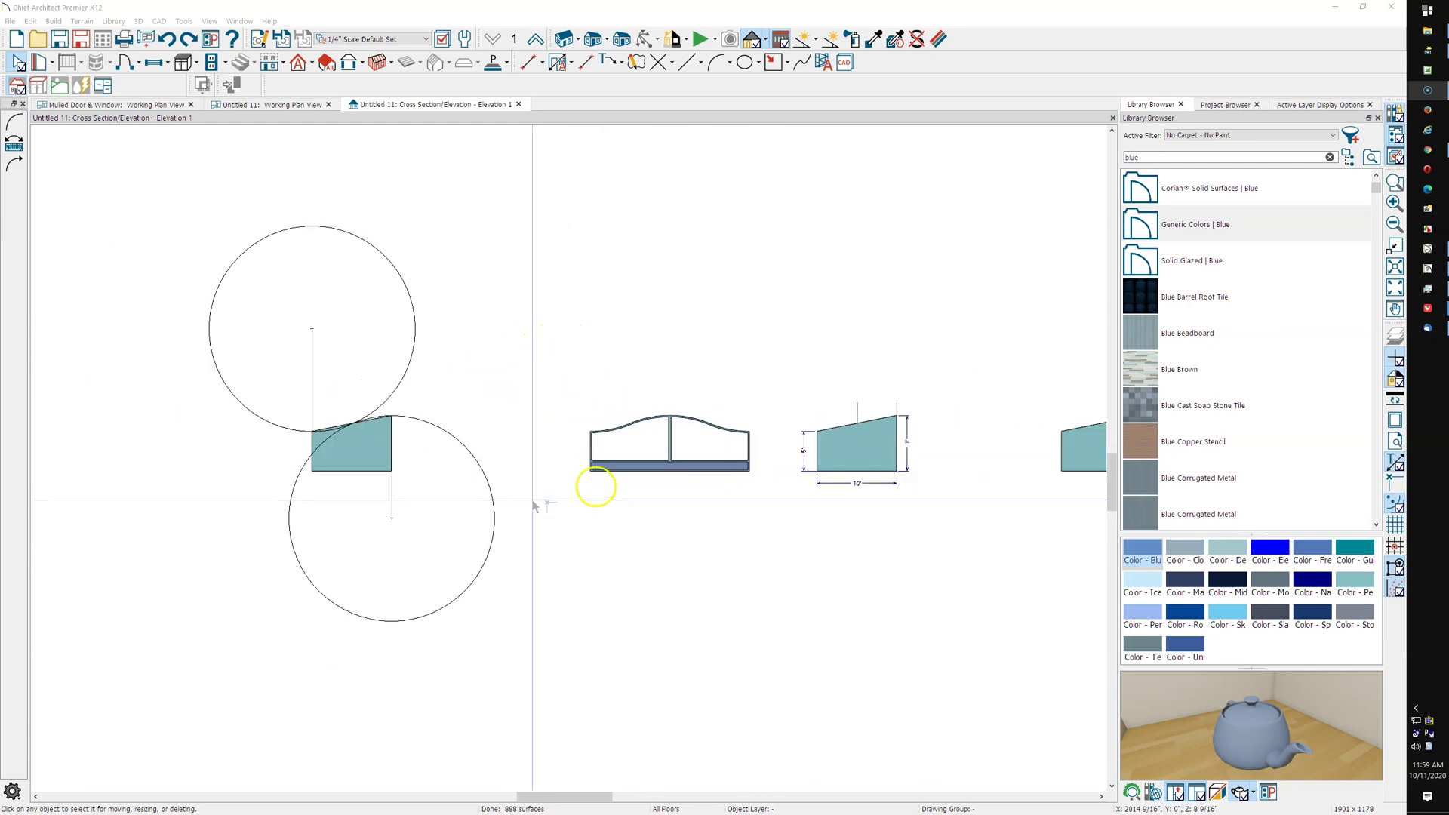
{"action": "middle_click_drag", "start_coordinate": [274, 501], "coordinate": [363, 511]}
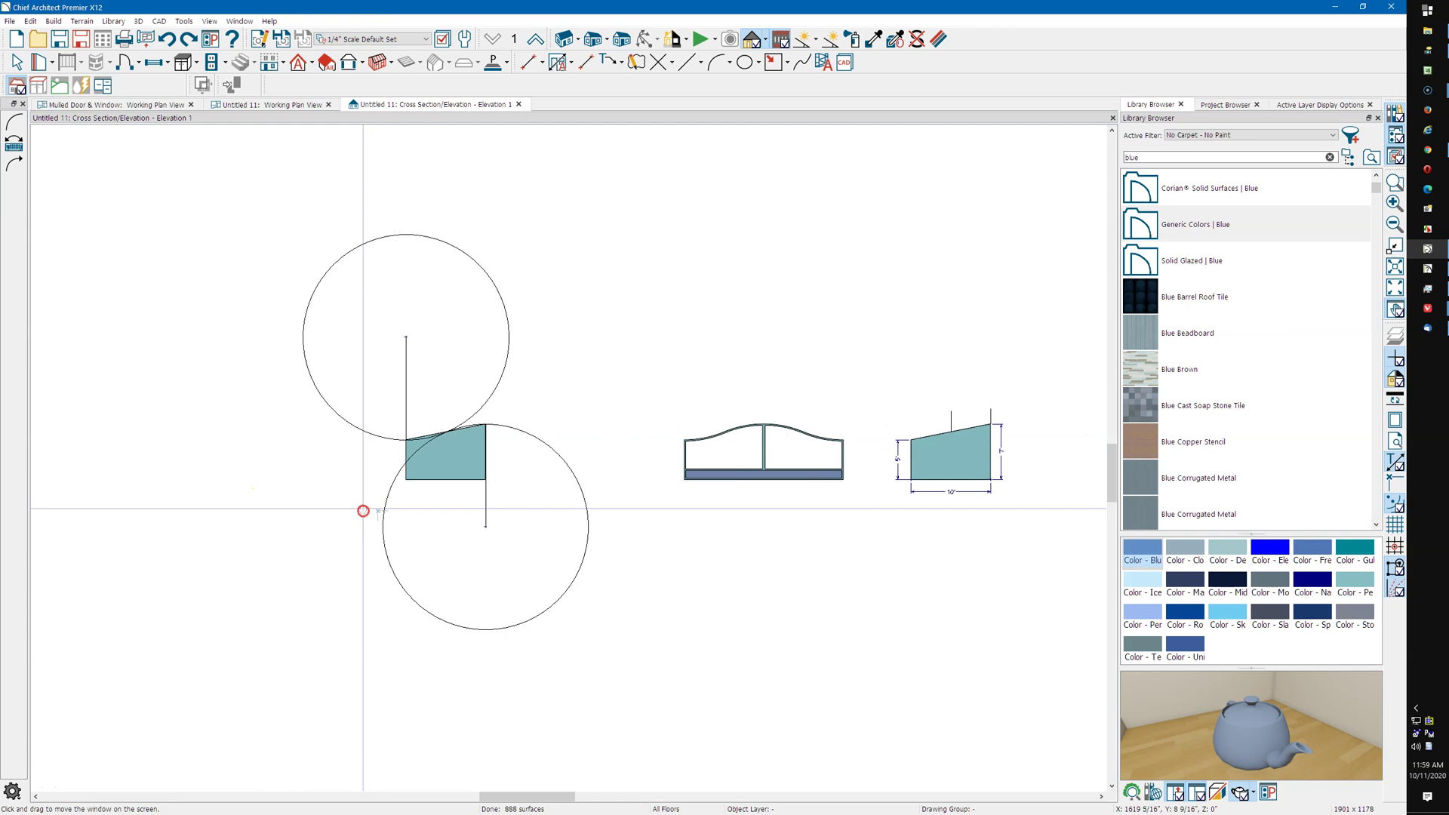
{"action": "scroll", "coordinate": [394, 498], "scroll_direction": "up", "scroll_amount": 3}
{"action": "scroll", "coordinate": [446, 510], "scroll_direction": "down", "scroll_amount": 1}
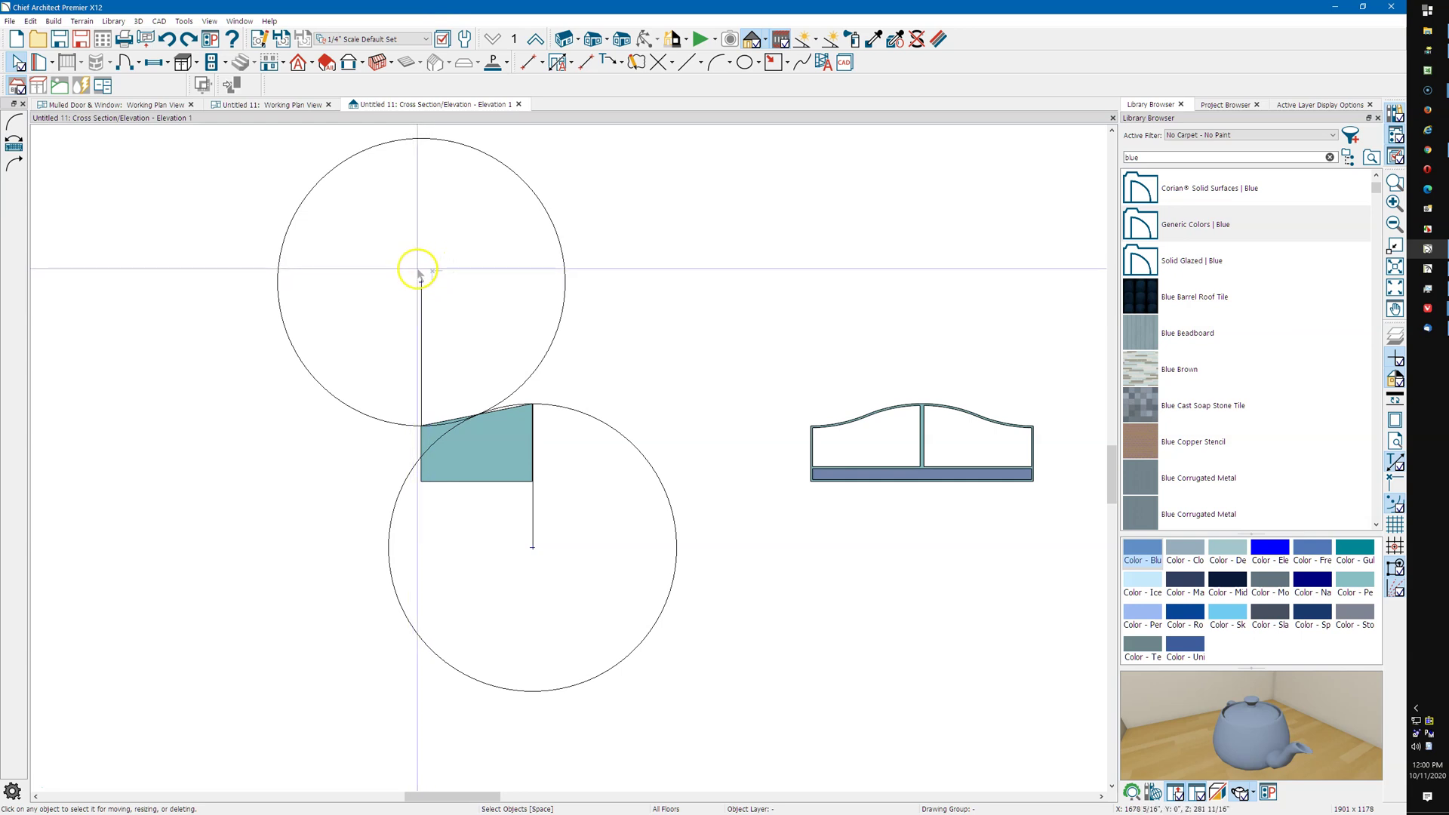
{"action": "left_click", "coordinate": [212, 22]}
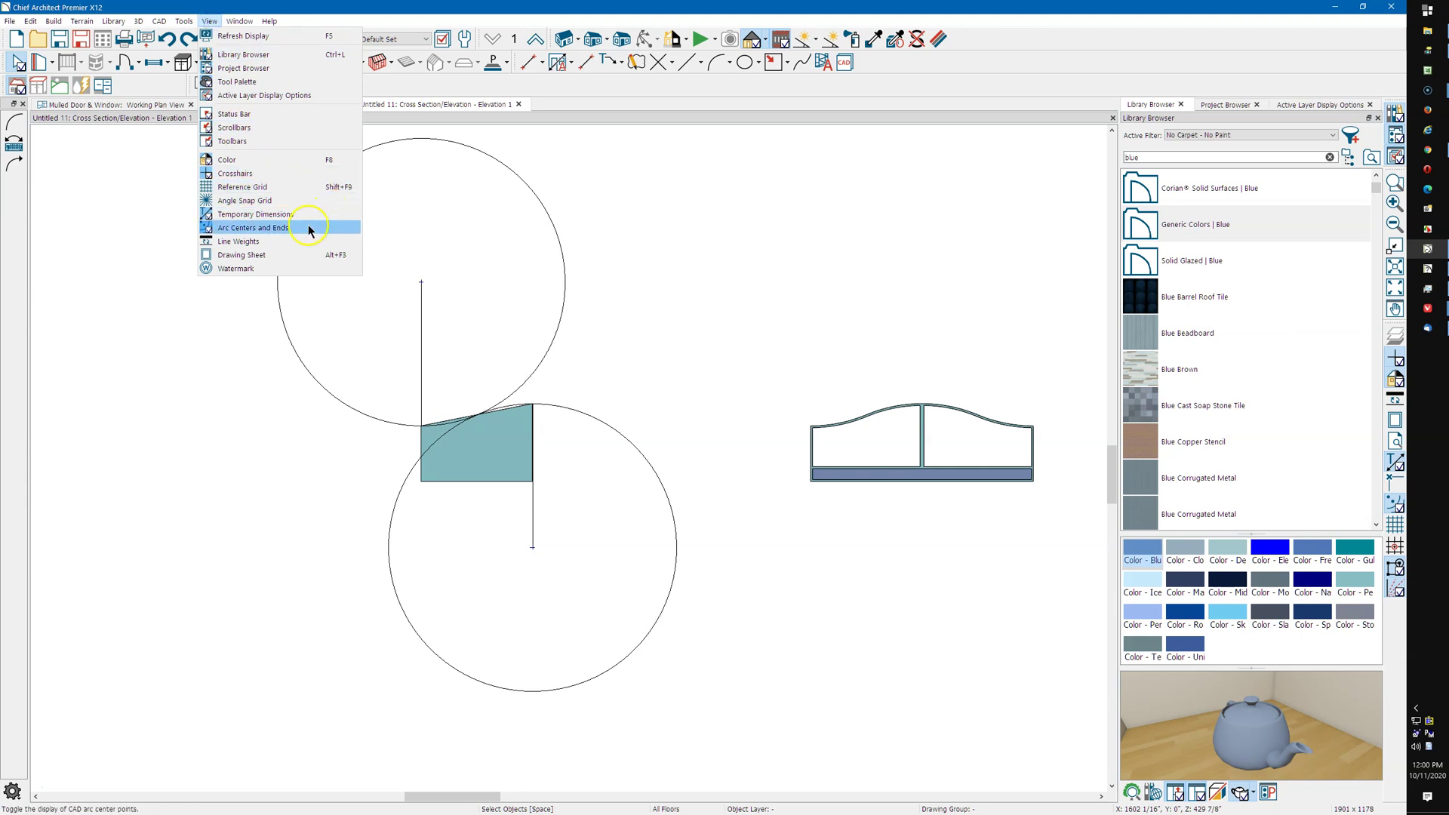
{"action": "left_click", "coordinate": [628, 242]}
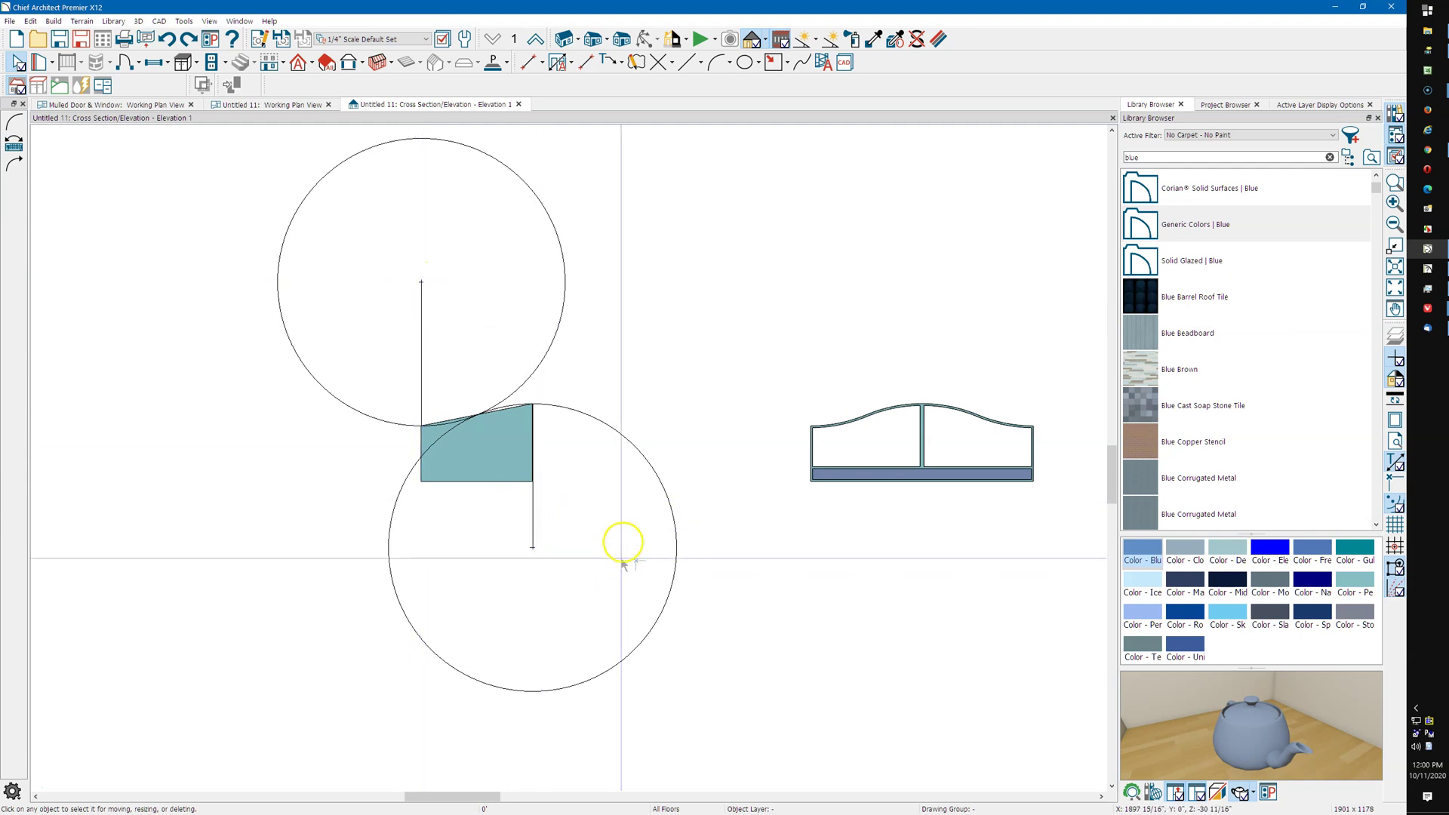
{"action": "scroll", "coordinate": [541, 420], "scroll_direction": "up", "scroll_amount": 3}
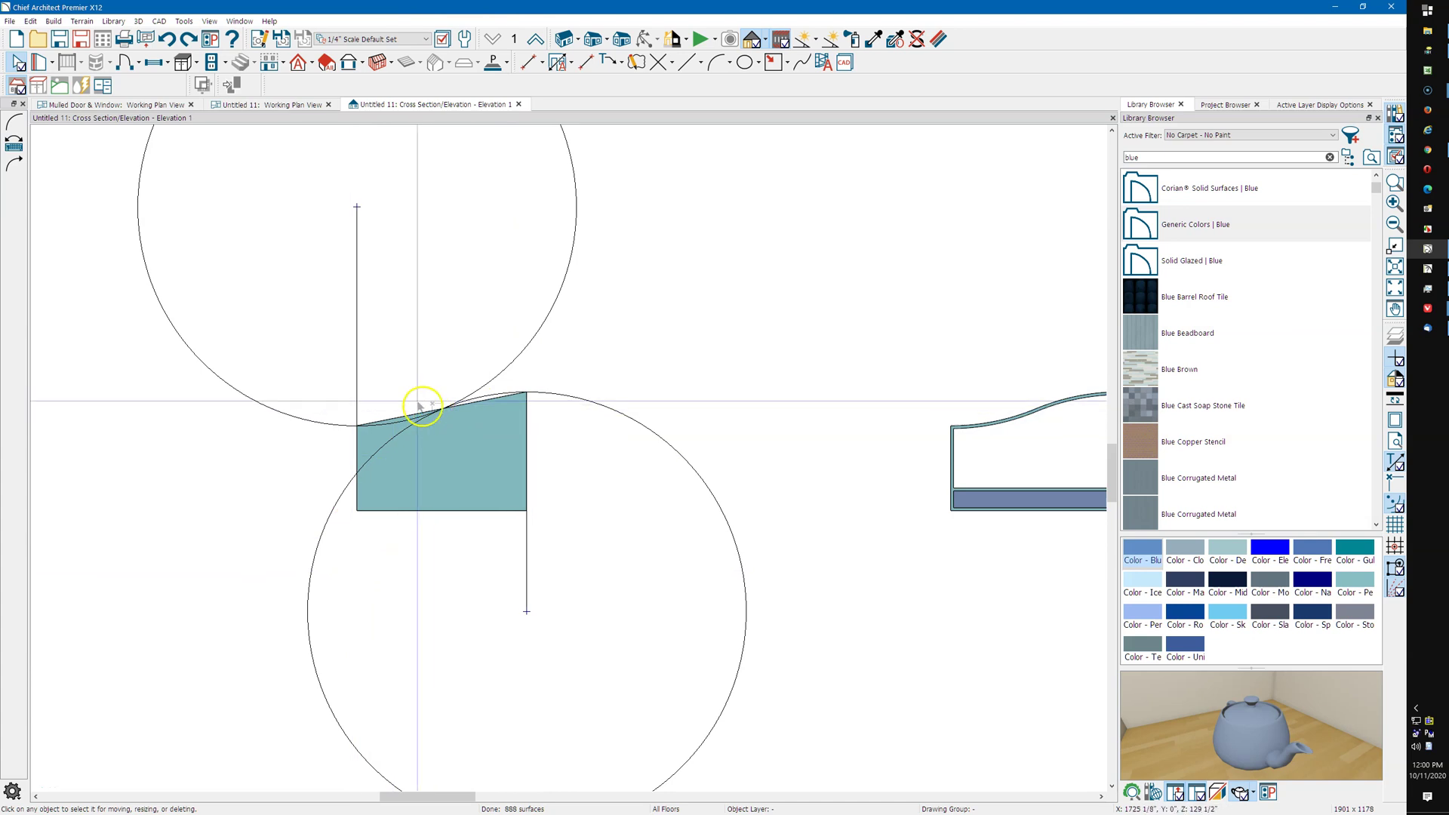
{"action": "scroll", "coordinate": [407, 404], "scroll_direction": "down", "scroll_amount": 2}
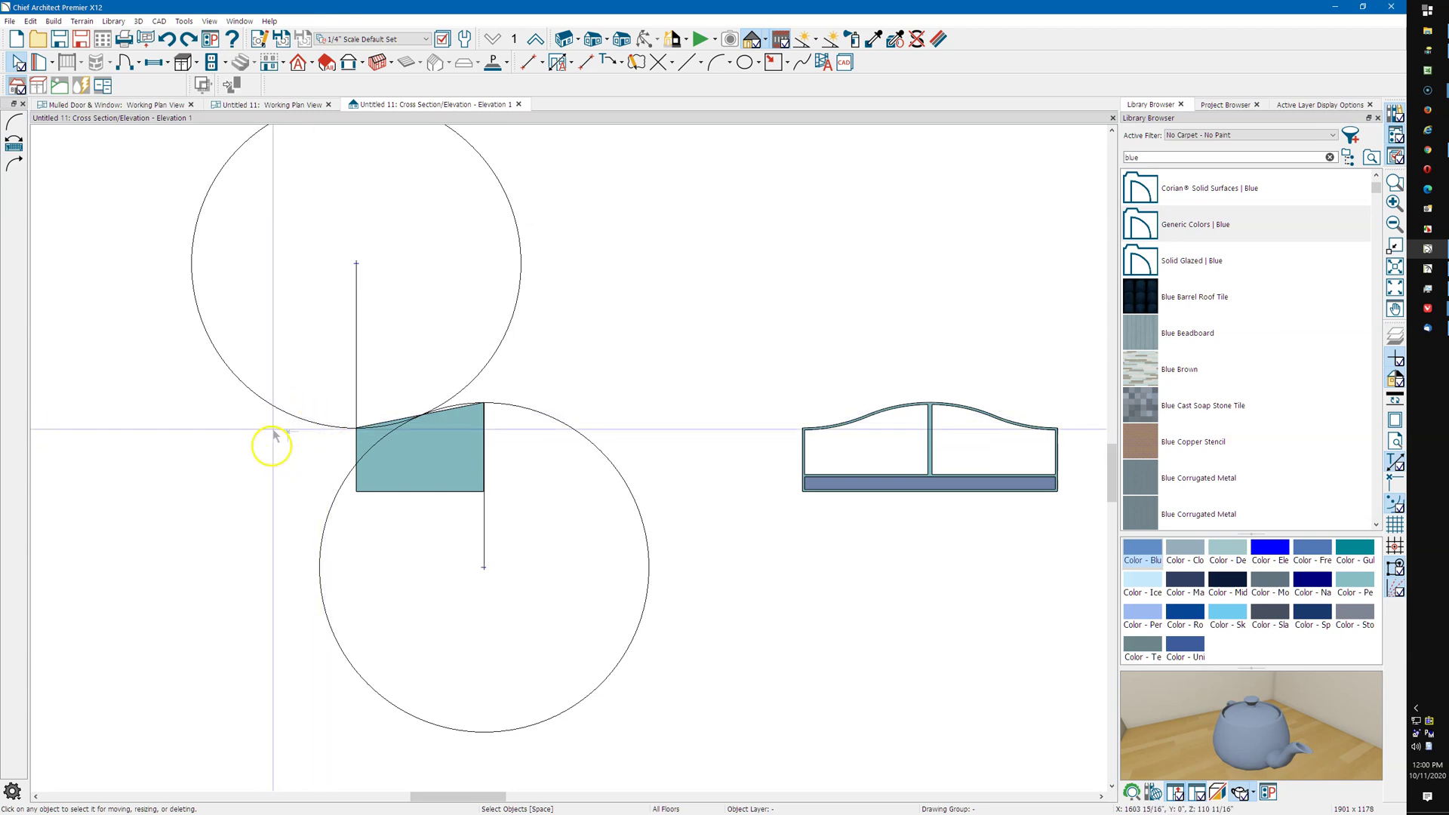
{"action": "scroll", "coordinate": [237, 517], "scroll_direction": "down", "scroll_amount": 3}
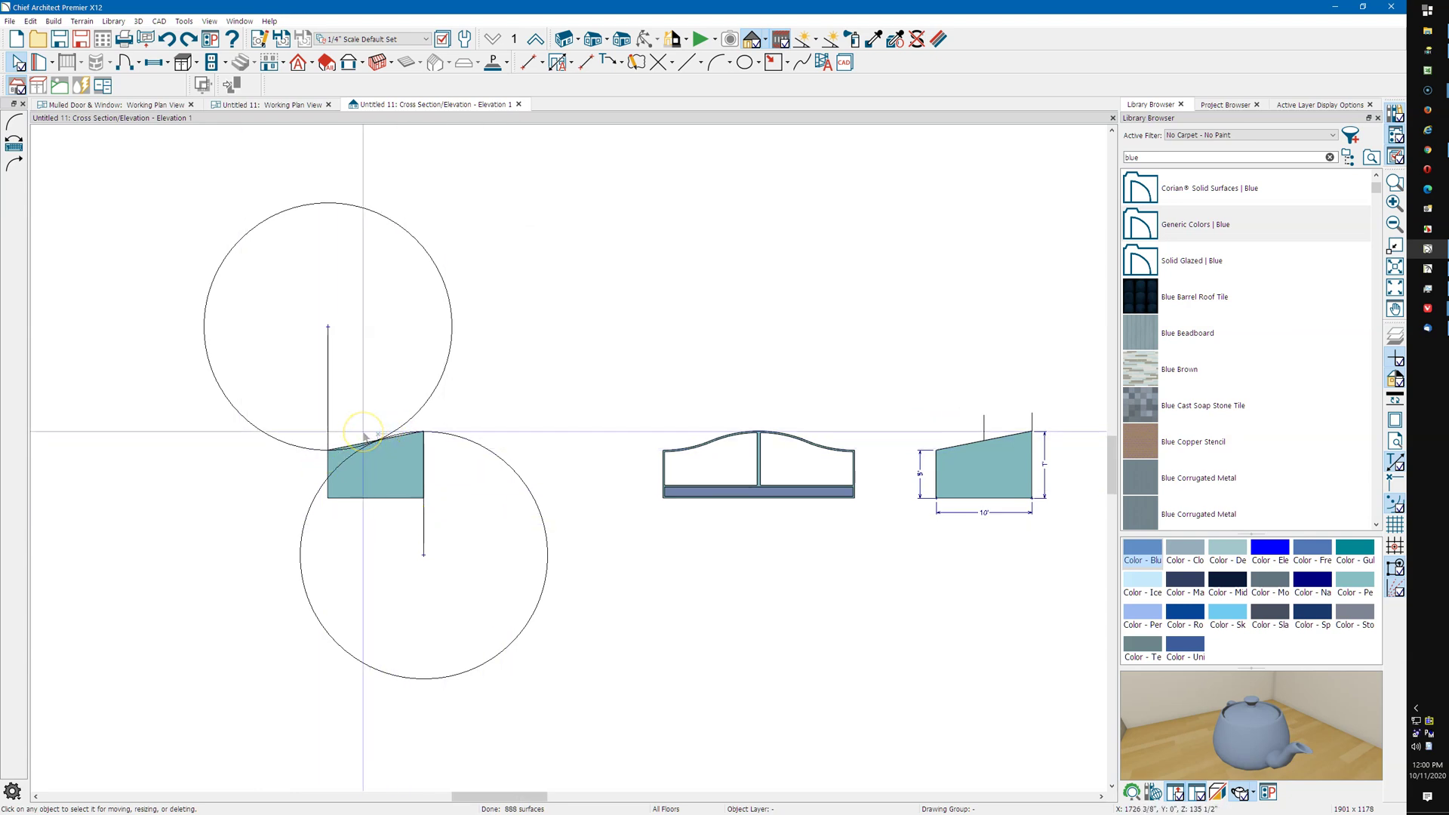
{"action": "scroll", "coordinate": [369, 445], "scroll_direction": "up", "scroll_amount": 3}
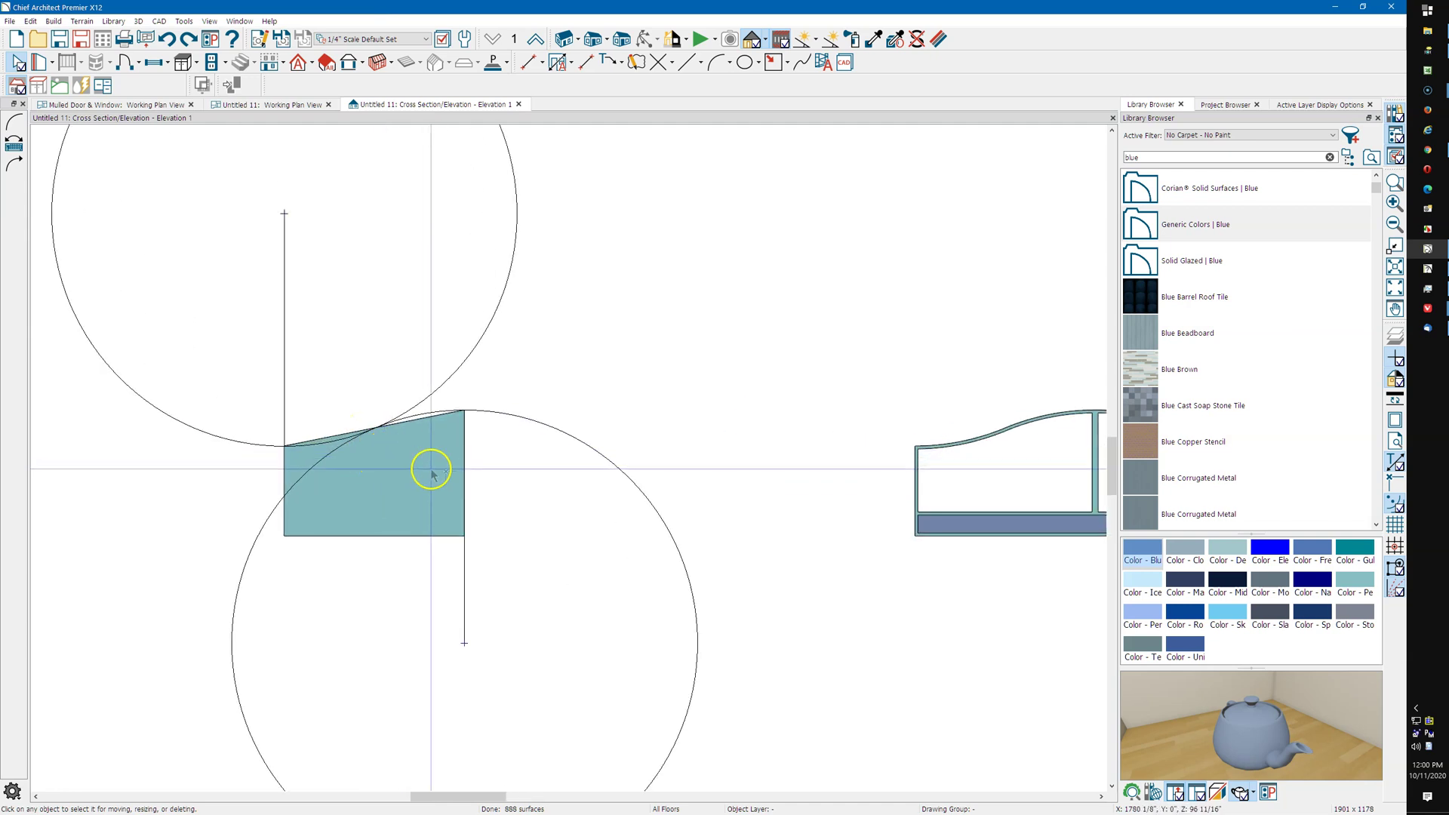
{"action": "middle_click_drag", "start_coordinate": [431, 463], "coordinate": [450, 366]}
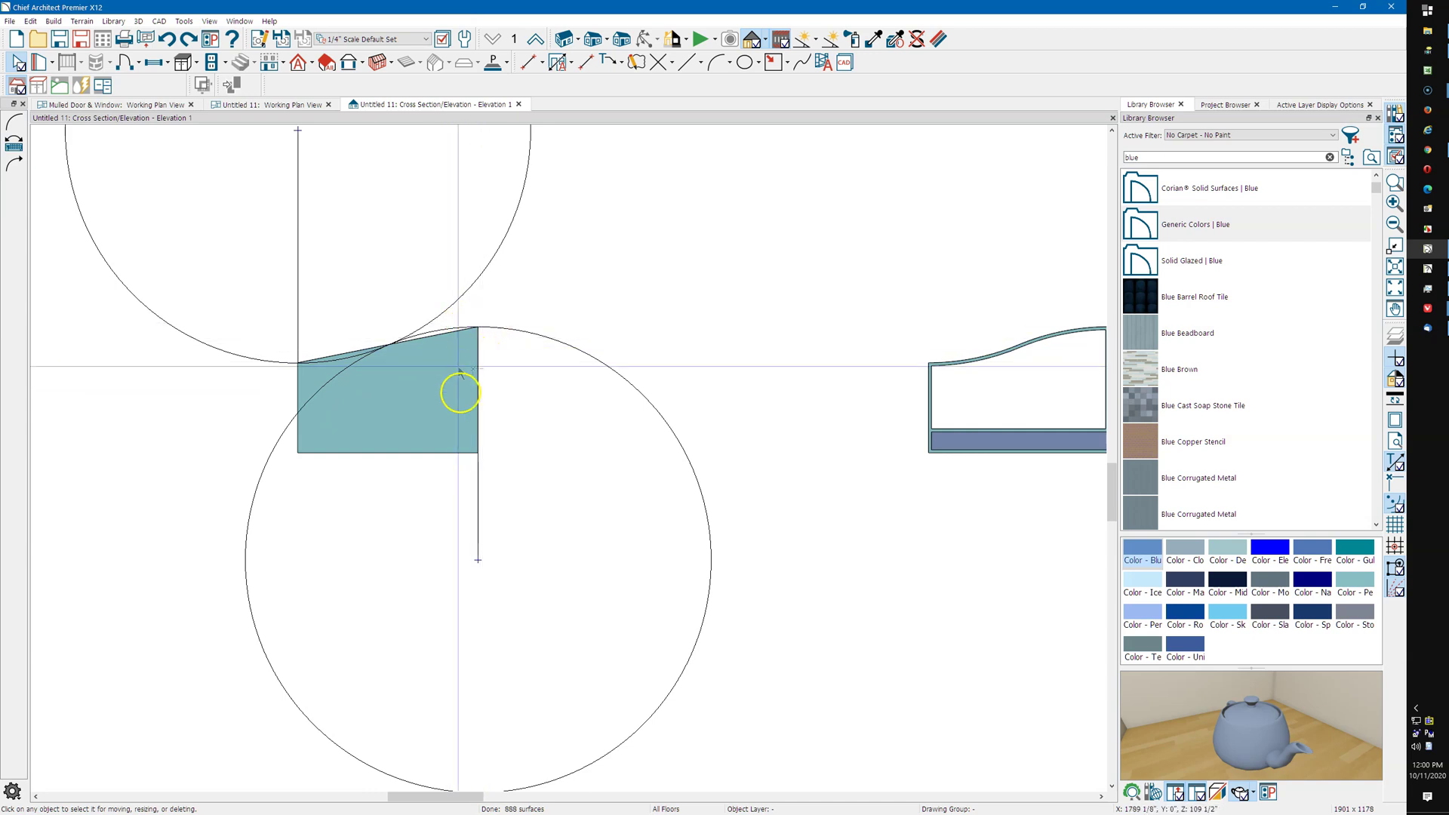
{"action": "scroll", "coordinate": [408, 540], "scroll_direction": "down", "scroll_amount": 3}
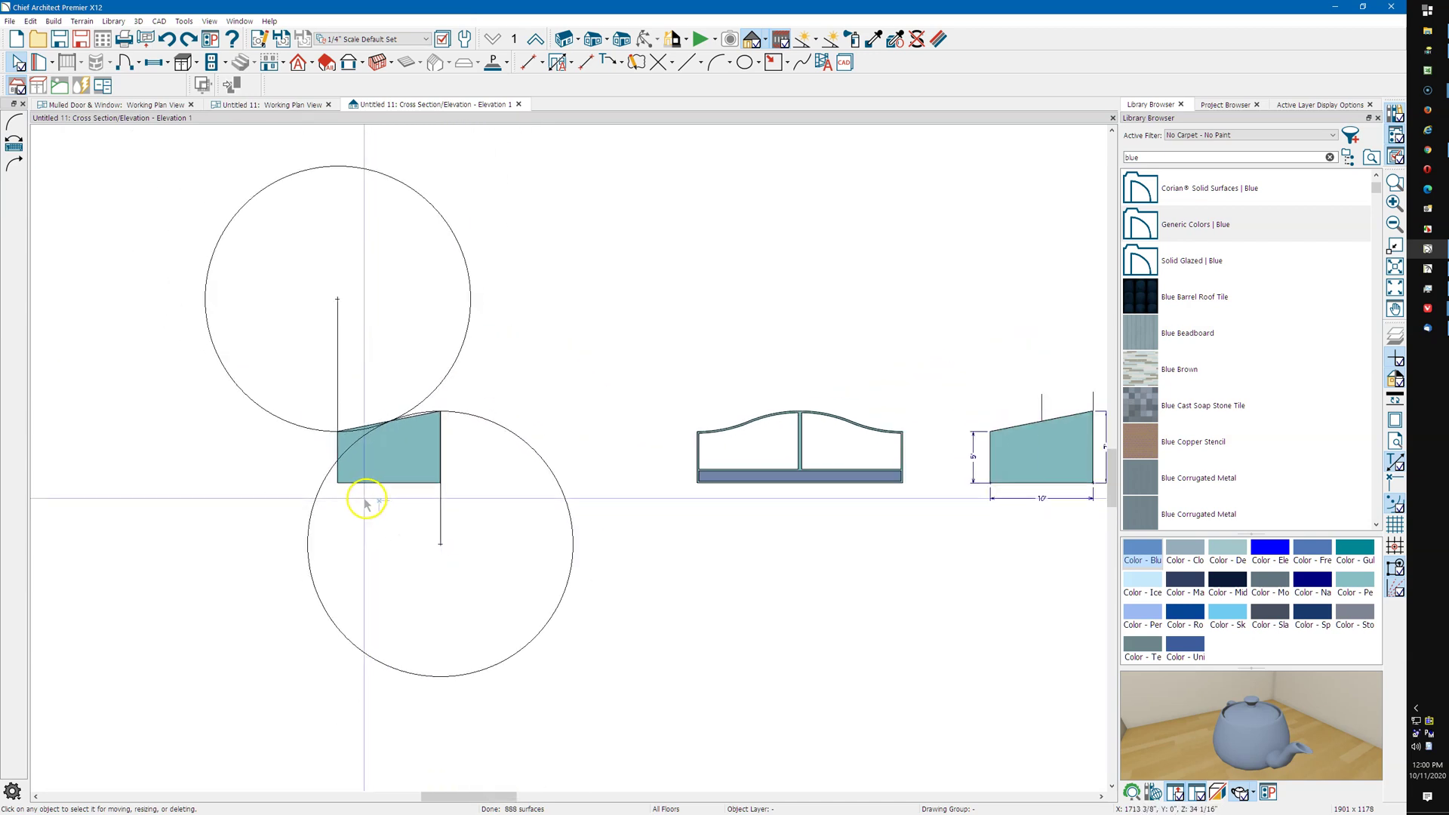
{"action": "middle_click_drag", "start_coordinate": [718, 556], "coordinate": [495, 538]}
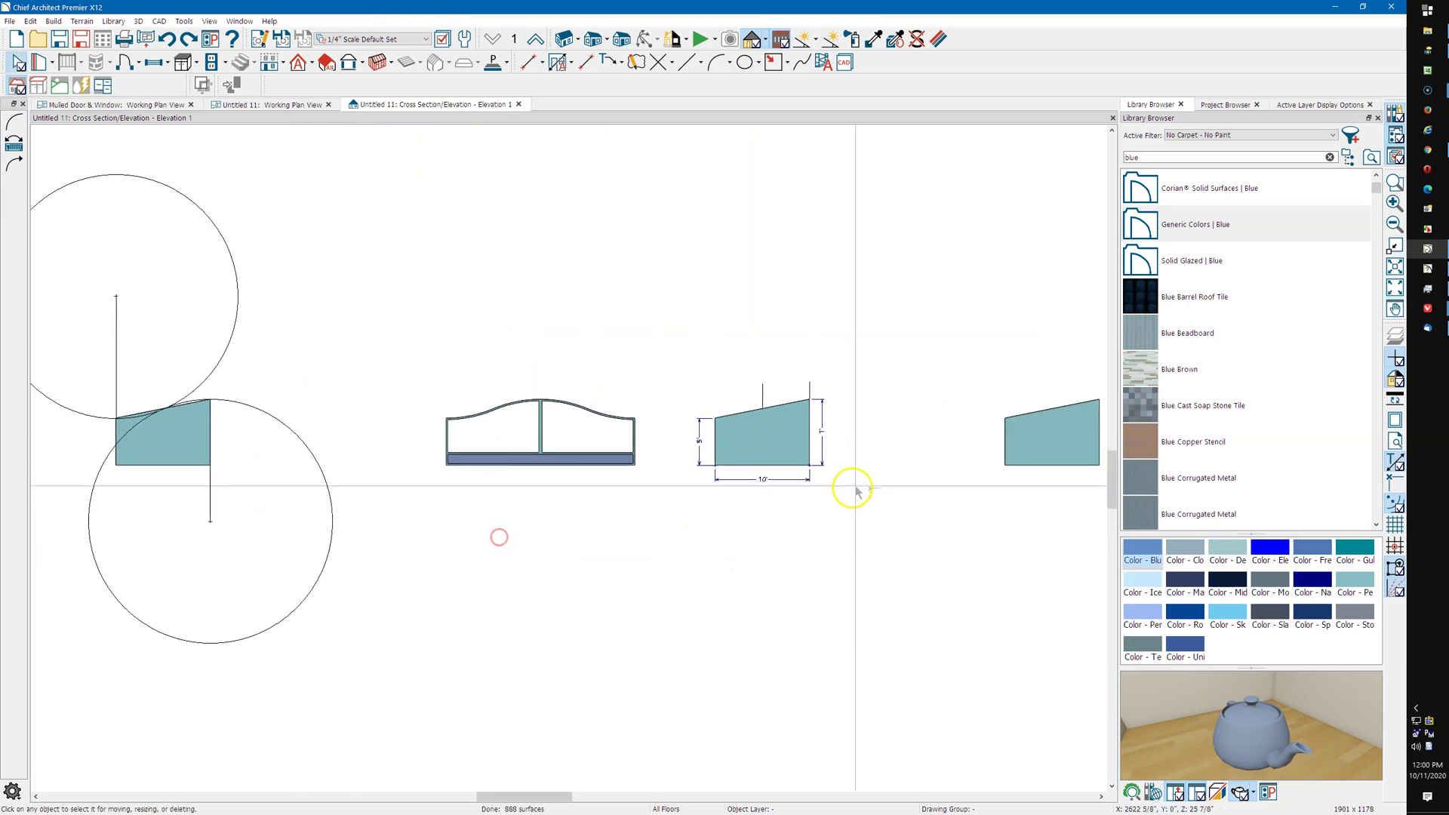
{"action": "mouse_move", "coordinate": [867, 434]}
{"action": "middle_mouse_down"}
{"action": "mouse_move", "coordinate": [598, 446]}
{"action": "mouse_move", "coordinate": [574, 423]}
{"action": "middle_mouse_up"}
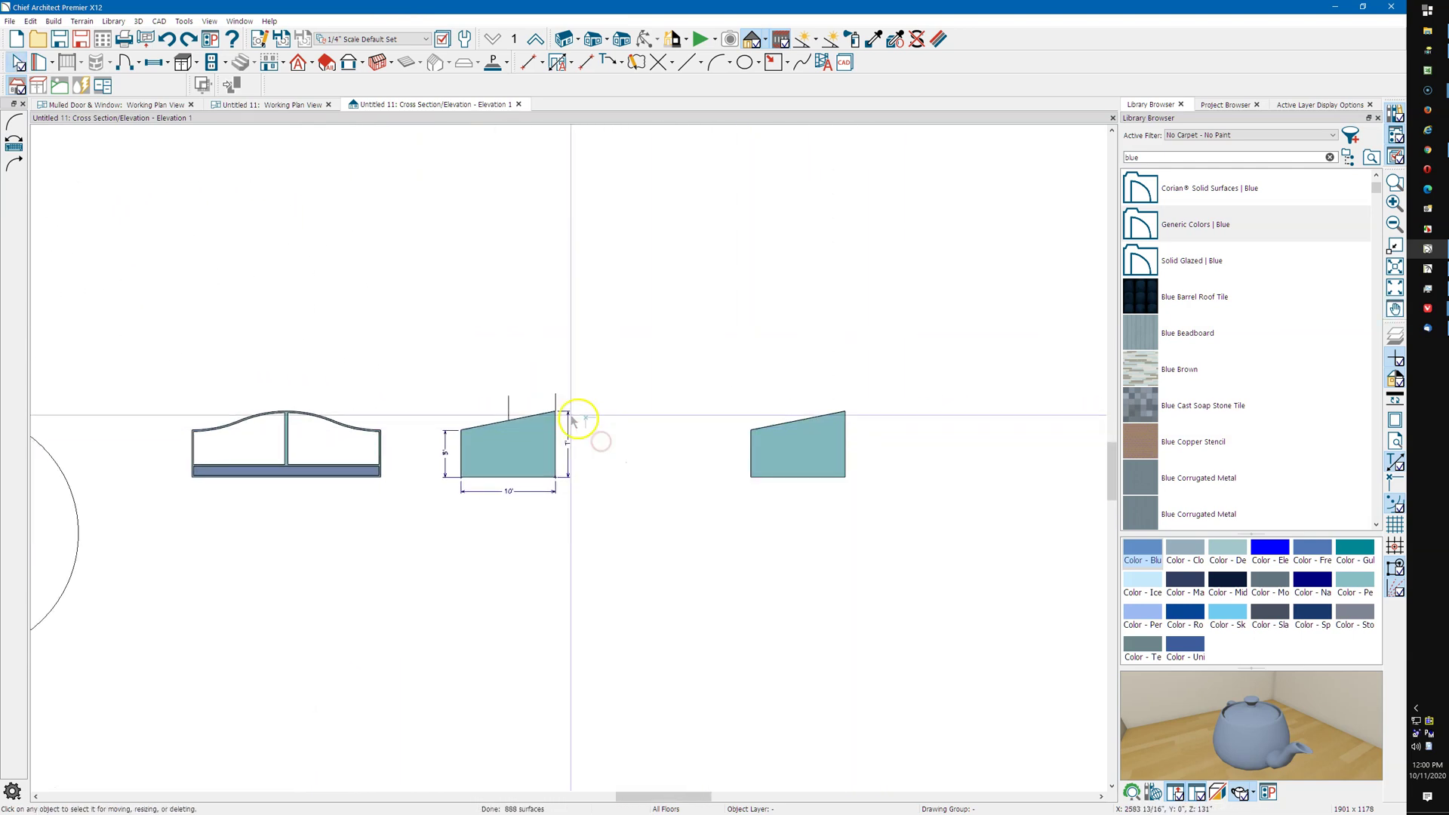
Draw a horizontal line from the midpoint of the dimensioned shape's sloped top edge, extending past its 7' side
{"action": "scroll", "coordinate": [568, 418], "scroll_direction": "up", "scroll_amount": 5}
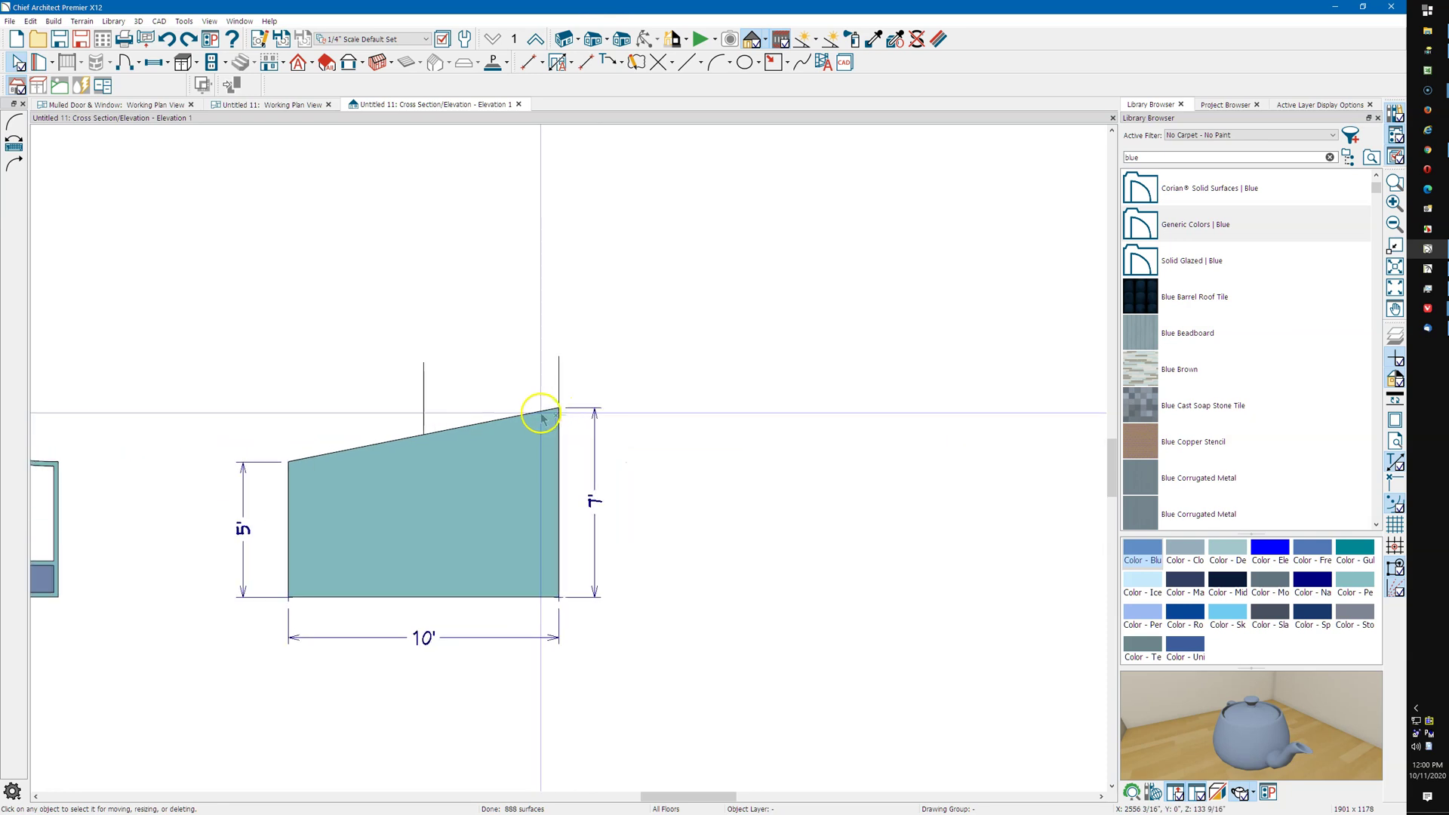
{"action": "scroll", "coordinate": [638, 438], "scroll_direction": "down", "scroll_amount": 2}
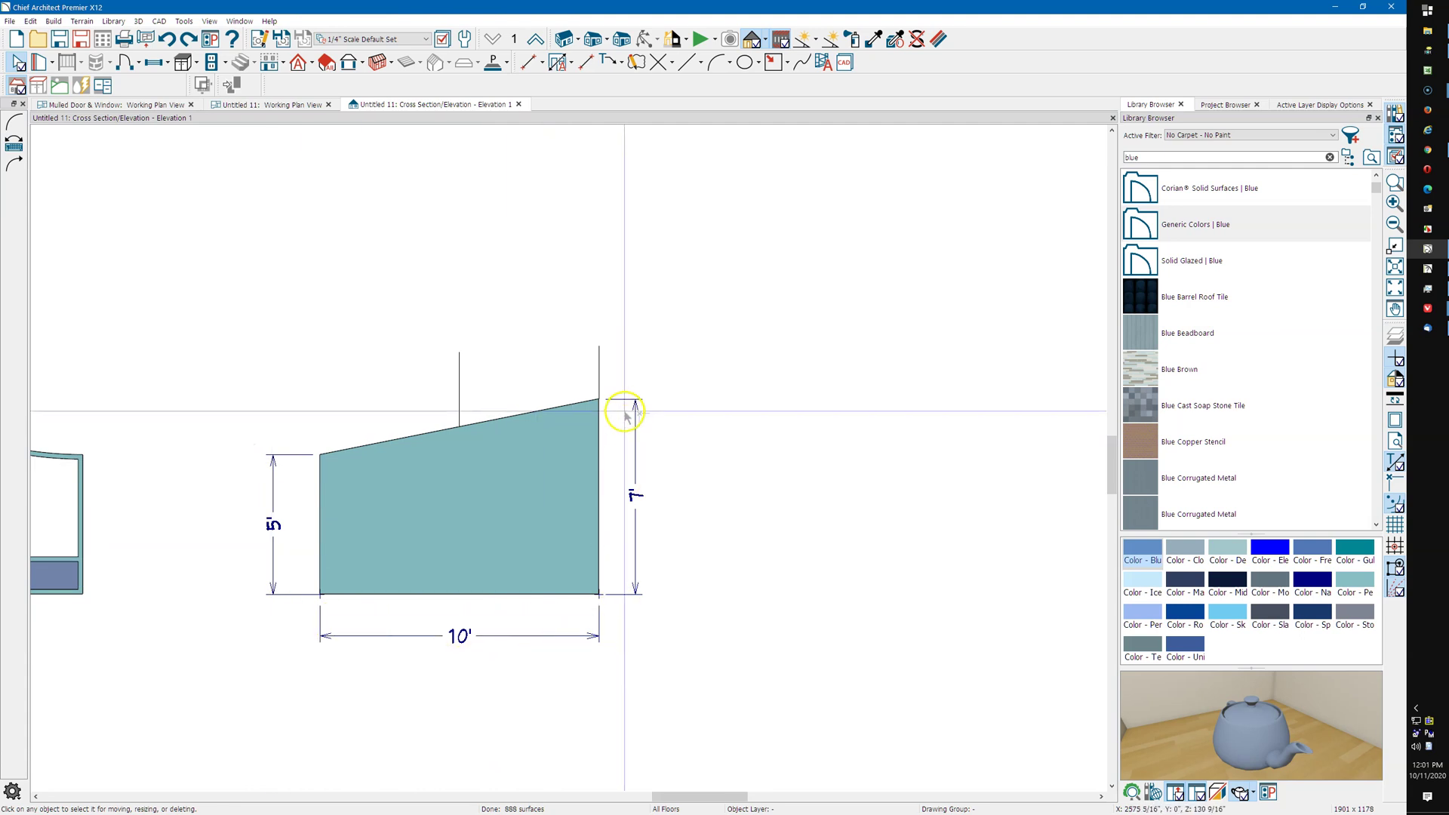
{"action": "scroll", "coordinate": [724, 411], "scroll_direction": "down", "scroll_amount": 2}
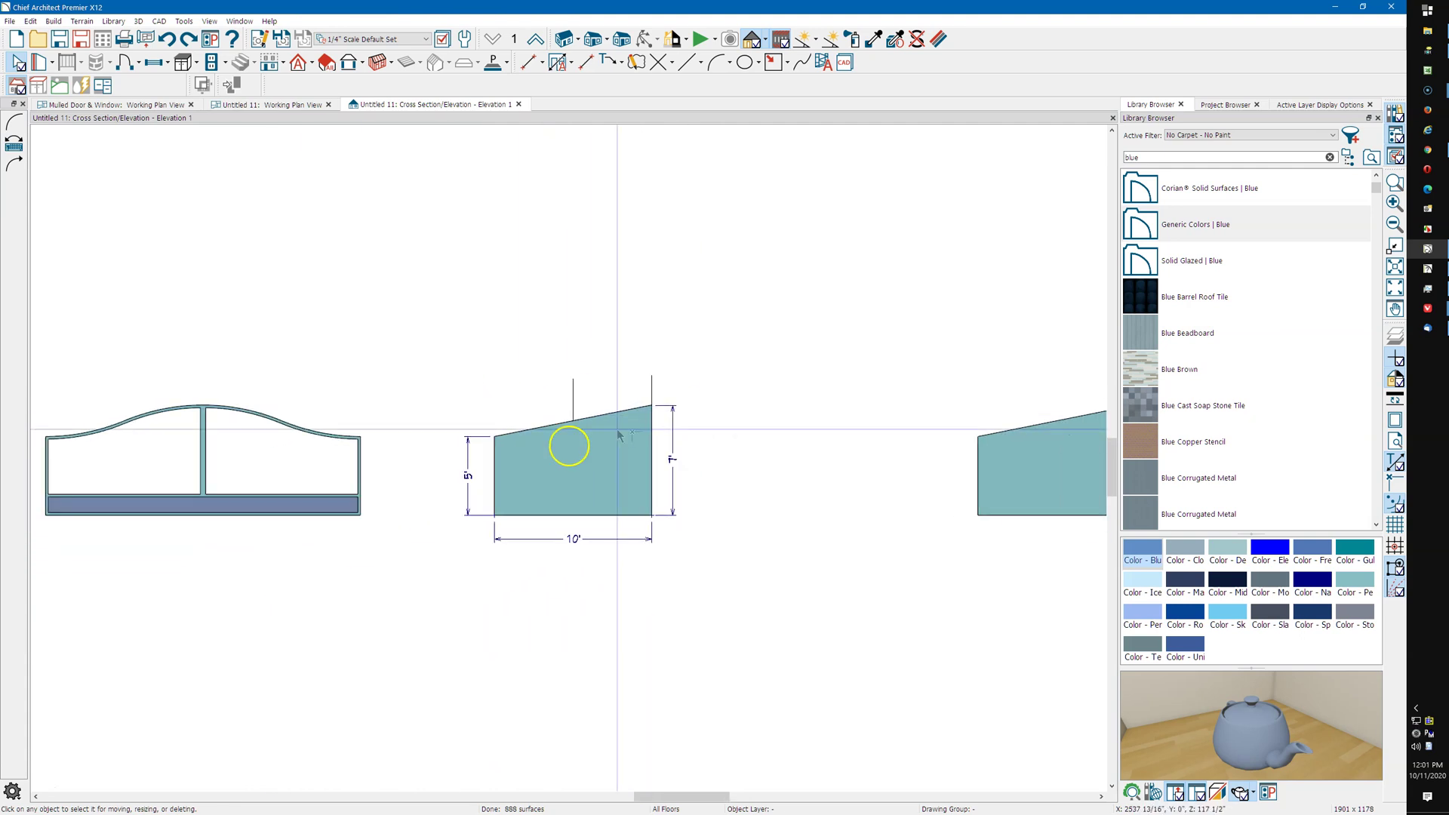
{"action": "scroll", "coordinate": [604, 412], "scroll_direction": "up", "scroll_amount": 3}
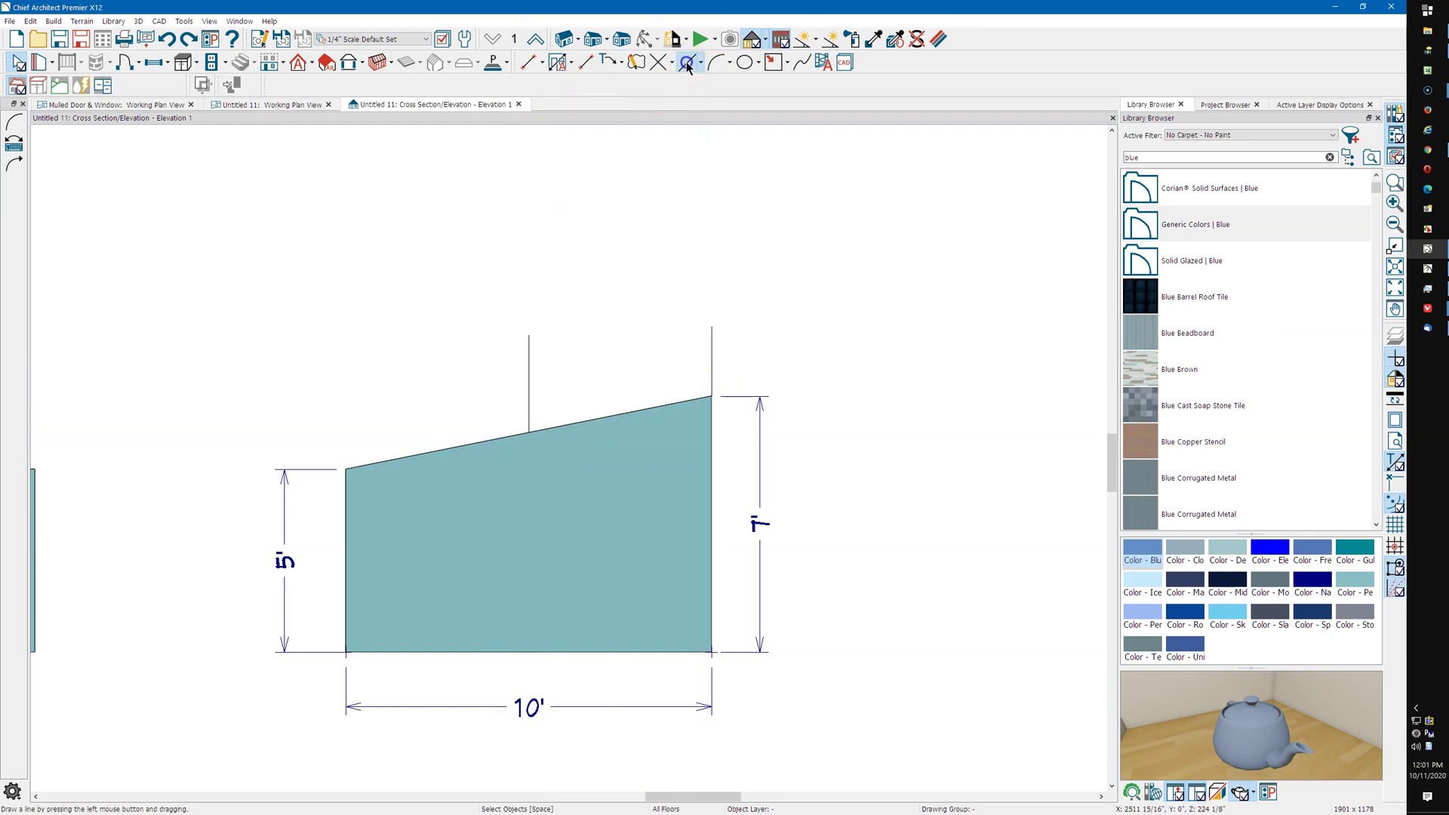
{"action": "left_click", "coordinate": [687, 64]}
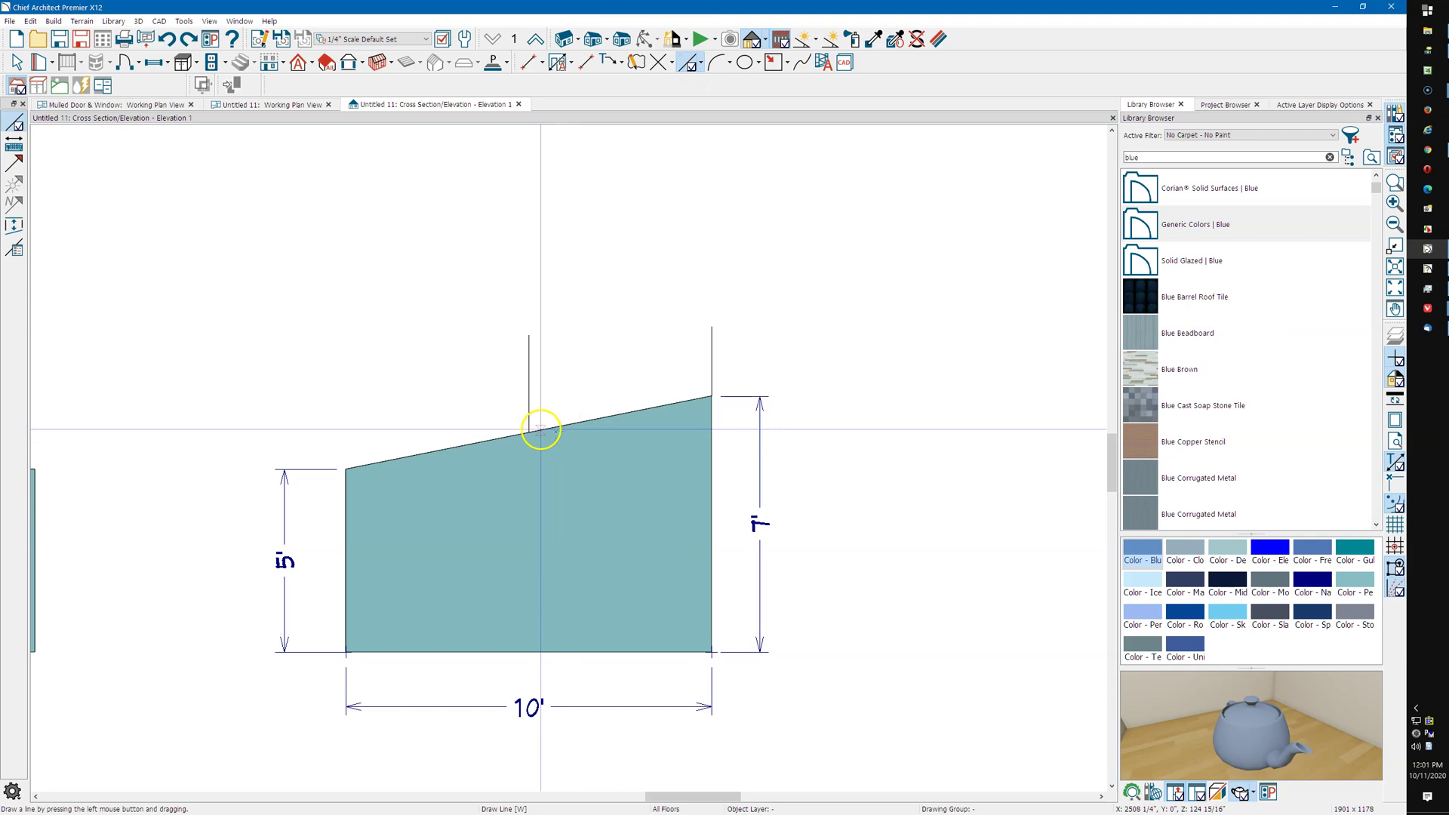
{"action": "left_click_drag", "start_coordinate": [530, 435], "coordinate": [981, 432]}
{"action": "key", "text": "space"}
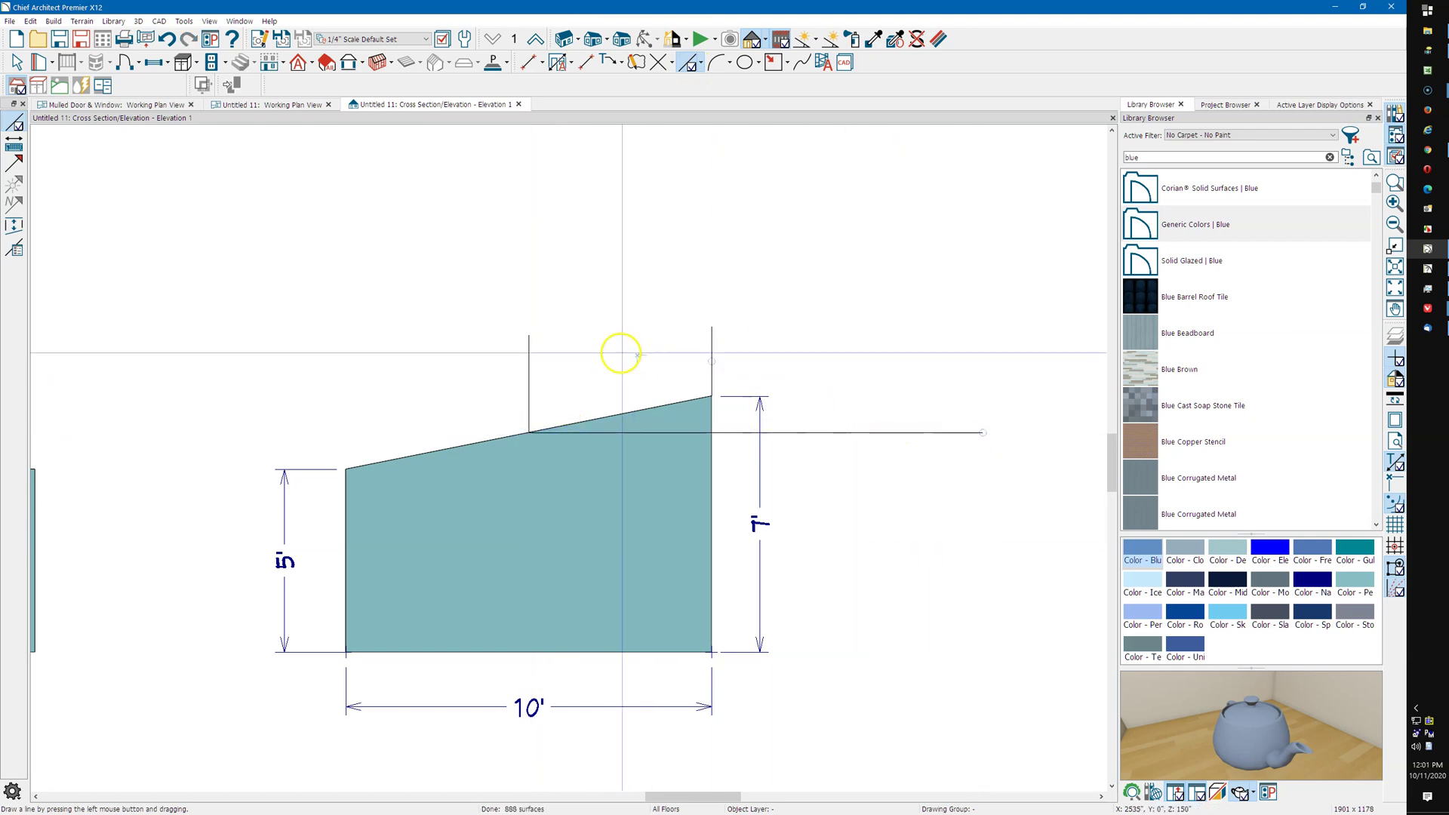
Reflect a copy of the short vertical line at the slope's midpoint about the vertical line above the 7' side
{"action": "left_click", "coordinate": [528, 367]}
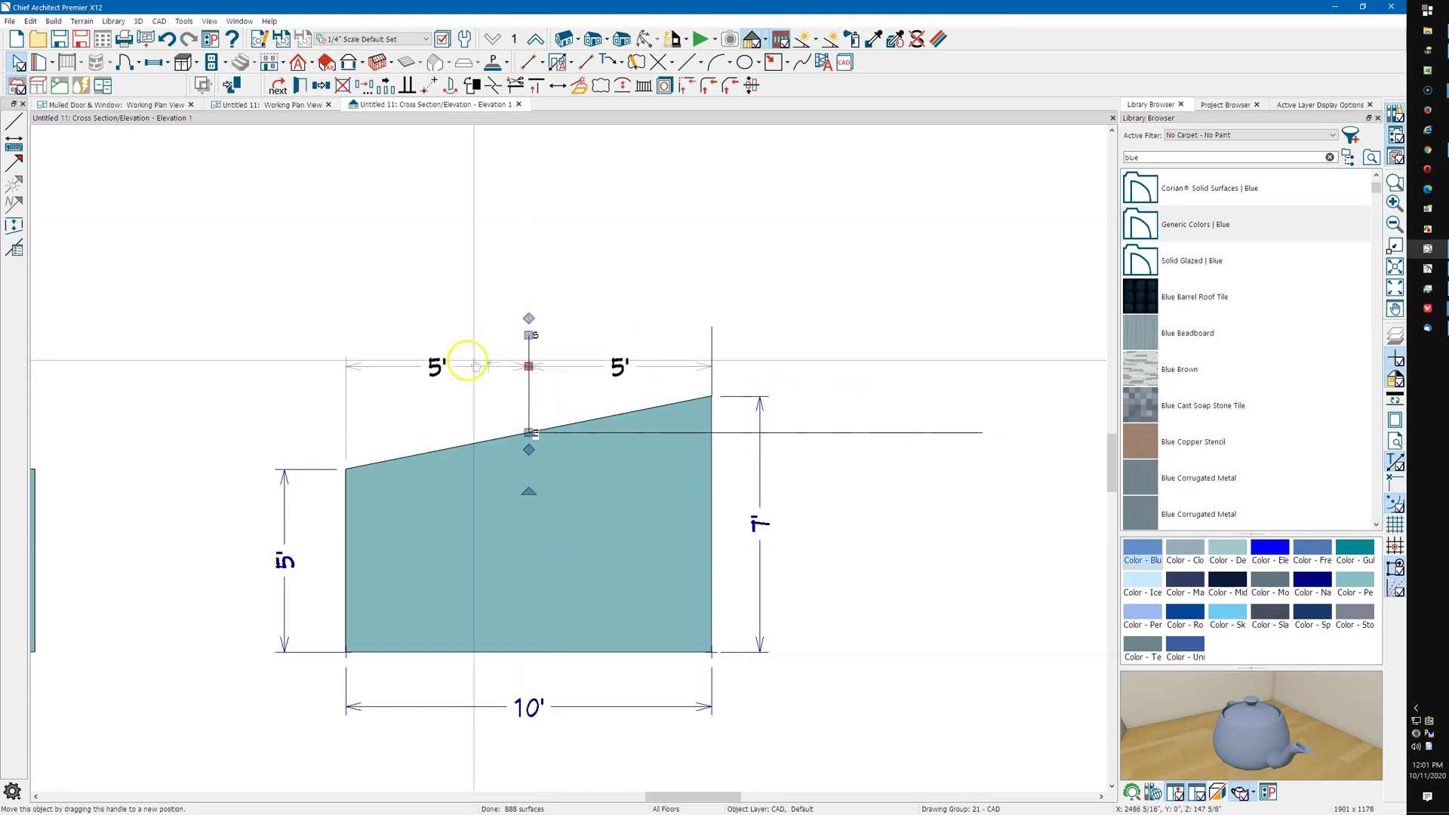
{"action": "scroll", "coordinate": [346, 445], "scroll_direction": "down", "scroll_amount": 1}
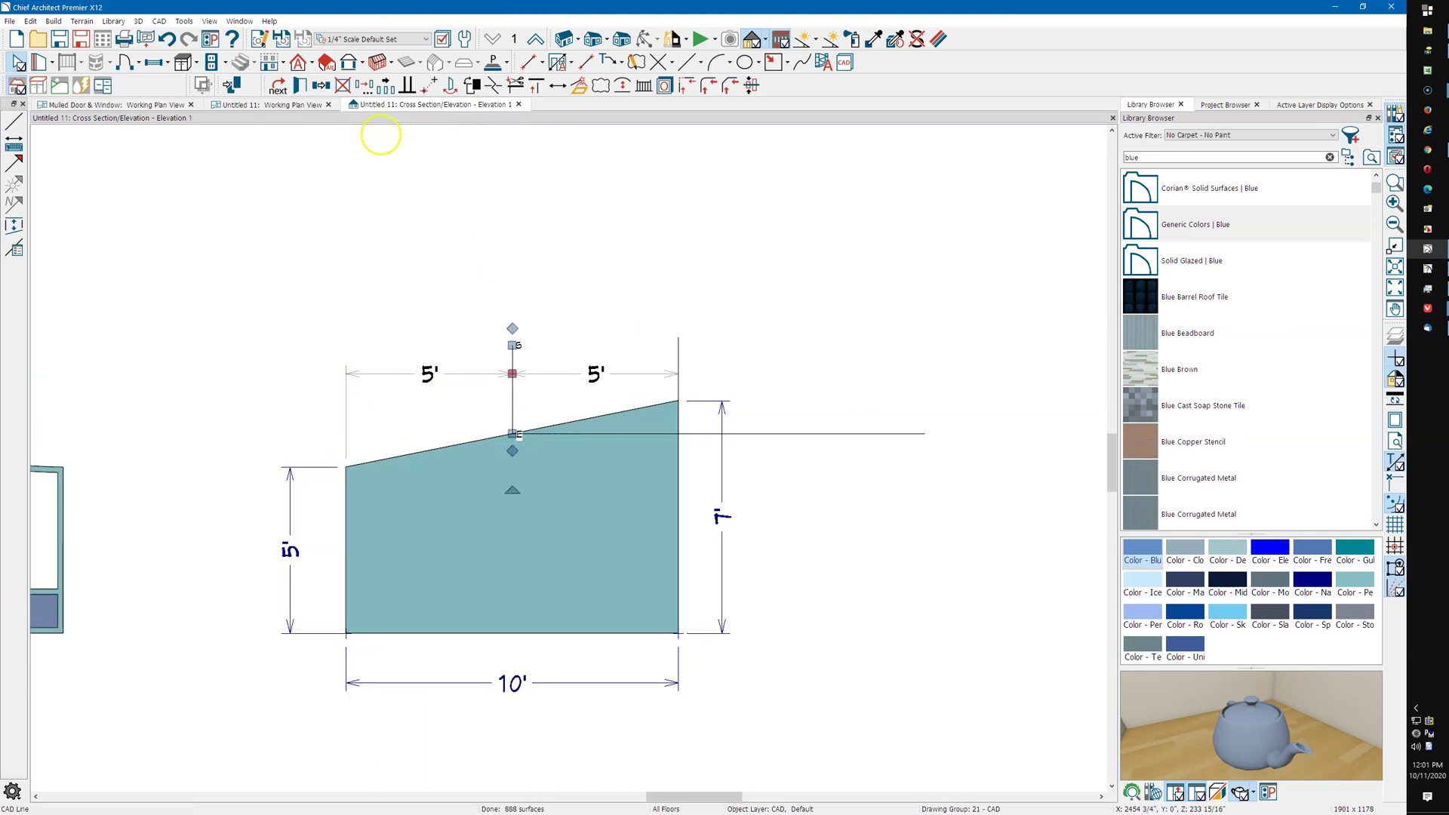
{"action": "left_click", "coordinate": [321, 87]}
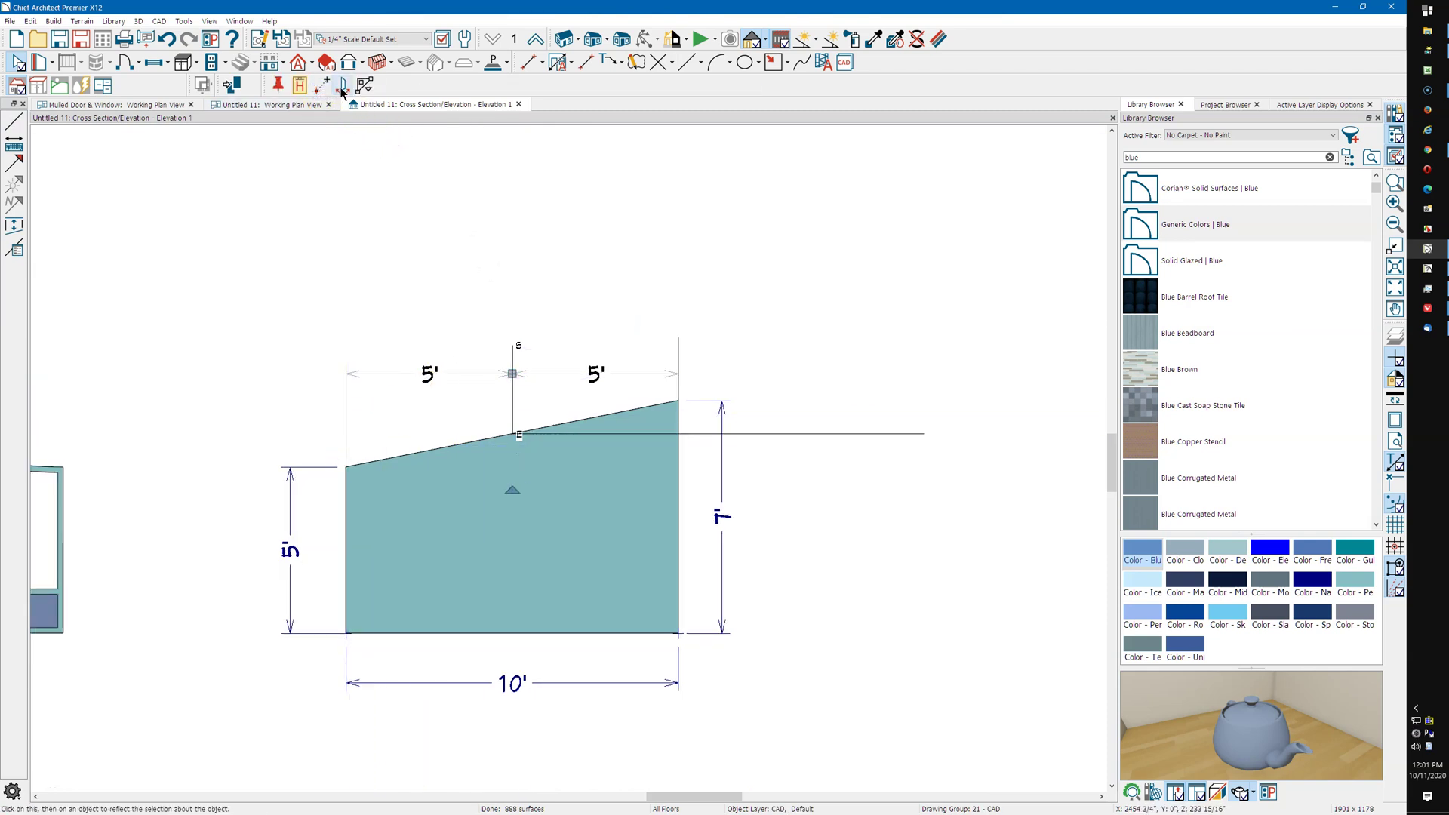
{"action": "left_click", "coordinate": [342, 86]}
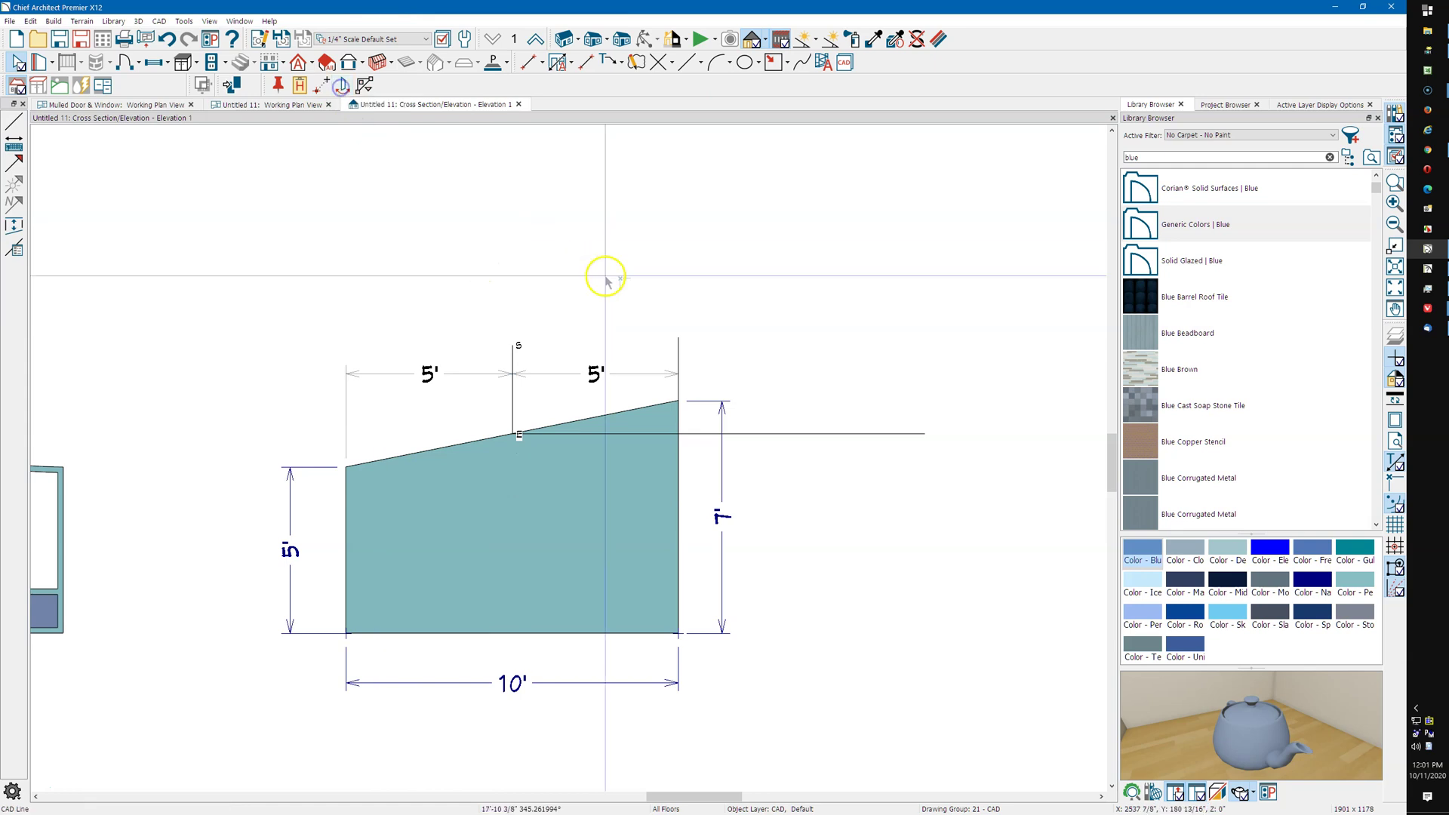
{"action": "left_click", "coordinate": [679, 339]}
{"action": "left_click", "coordinate": [903, 524]}
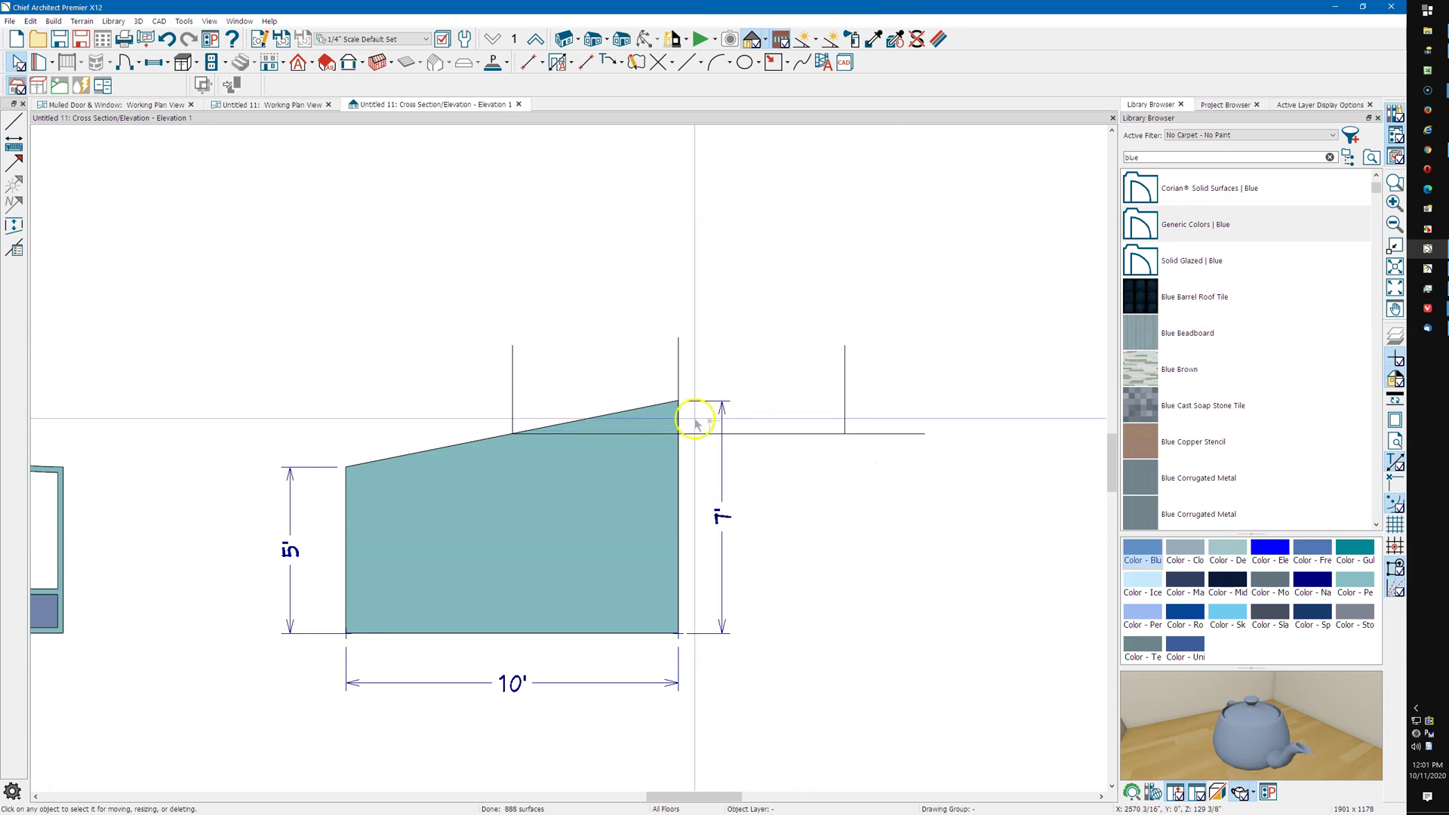
Set the arc creation mode to Free Form Arc and draw an arc between the lower ends of the two mirrored vertical lines
{"action": "left_click", "coordinate": [31, 21]}
{"action": "mouse_move", "coordinate": [96, 218]}
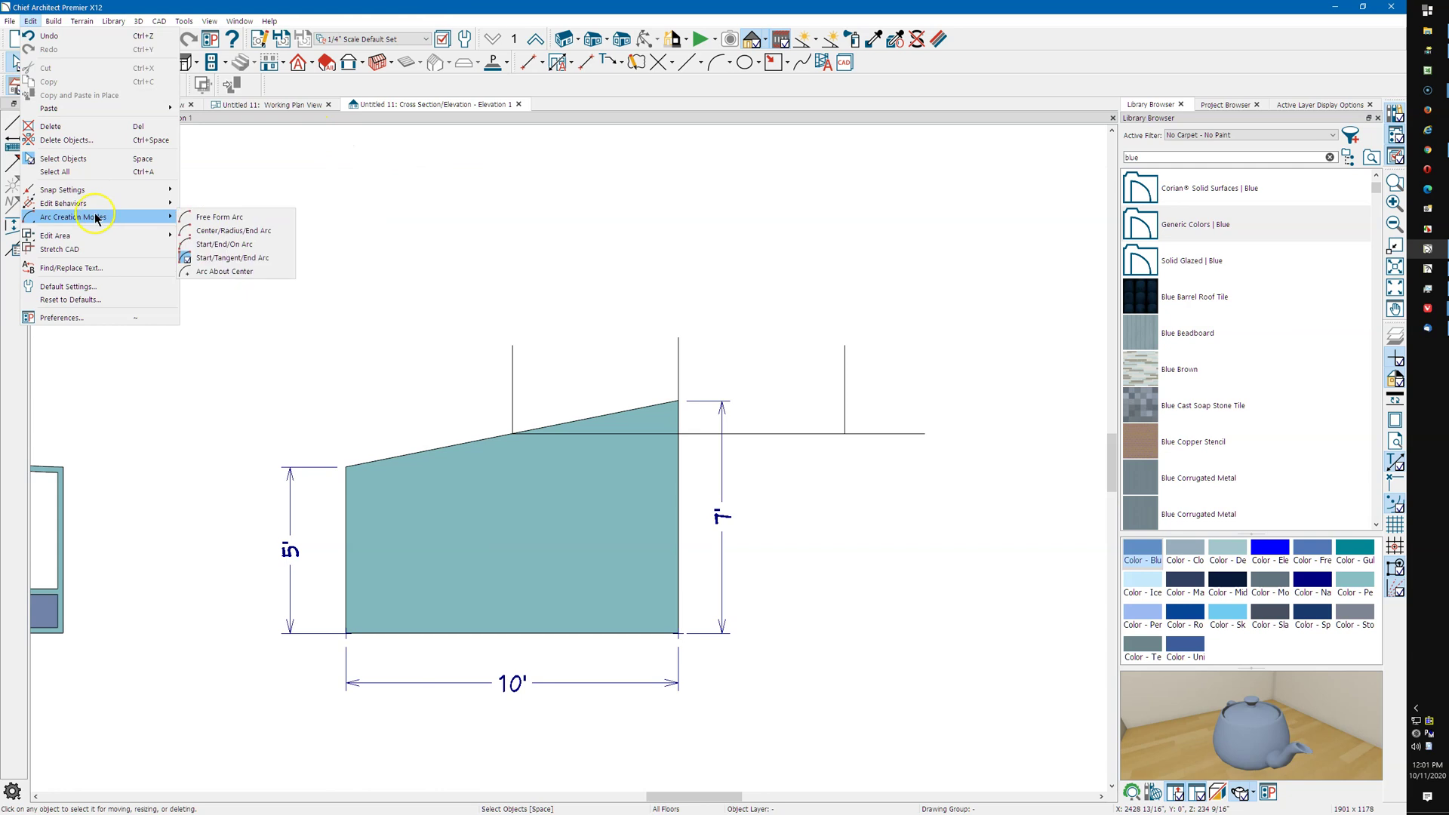
{"action": "left_click", "coordinate": [249, 221]}
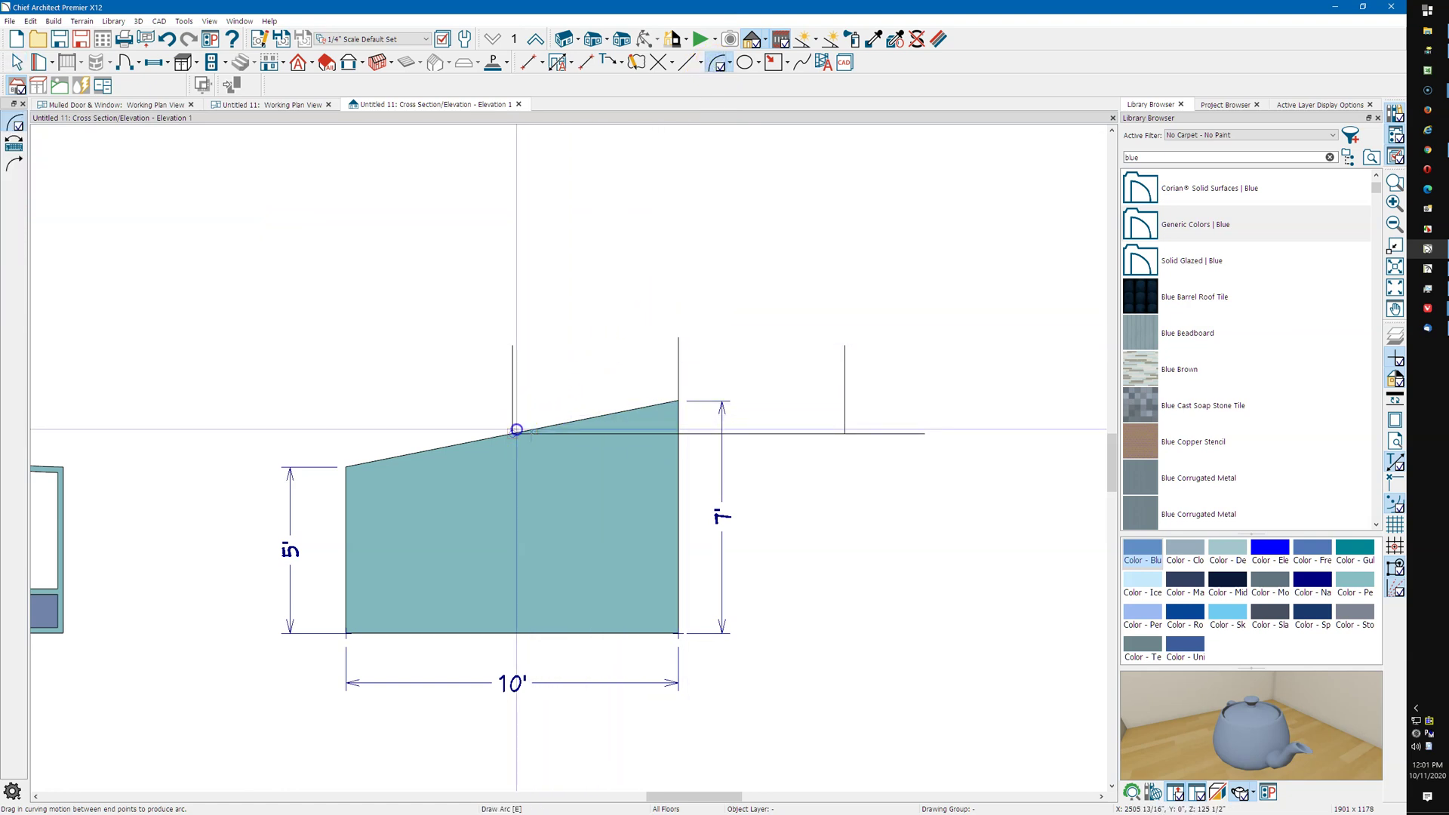
{"action": "mouse_move", "coordinate": [516, 430]}
{"action": "left_mouse_down"}
{"action": "mouse_move", "coordinate": [644, 375]}
{"action": "mouse_move", "coordinate": [818, 397]}
{"action": "mouse_move", "coordinate": [845, 431]}
{"action": "left_mouse_up"}
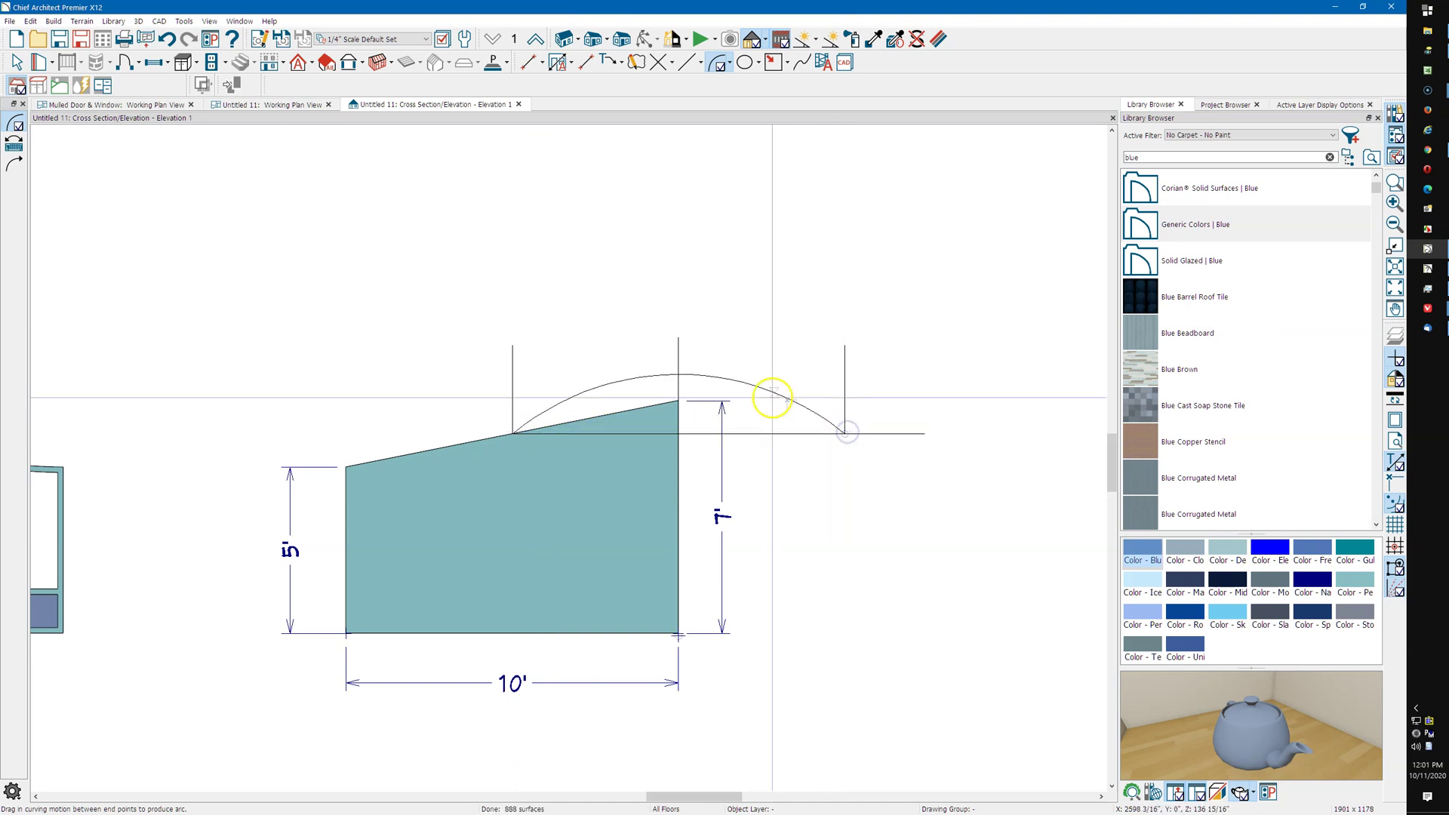
Reshape the arc so its peak meets the upper corner of the shape's 7' side
{"action": "scroll", "coordinate": [771, 399], "scroll_direction": "up", "scroll_amount": 2}
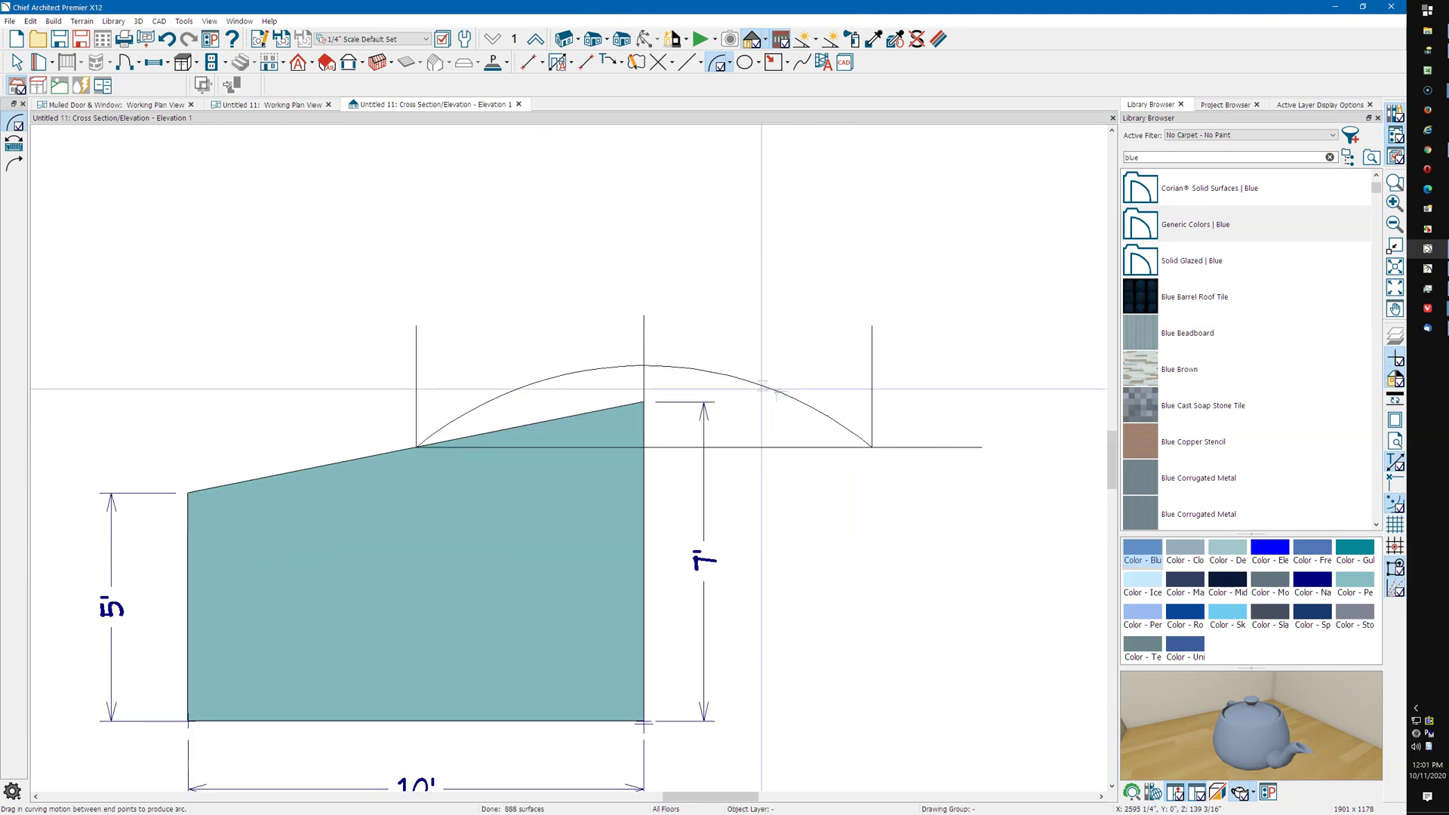
{"action": "left_click", "coordinate": [763, 391]}
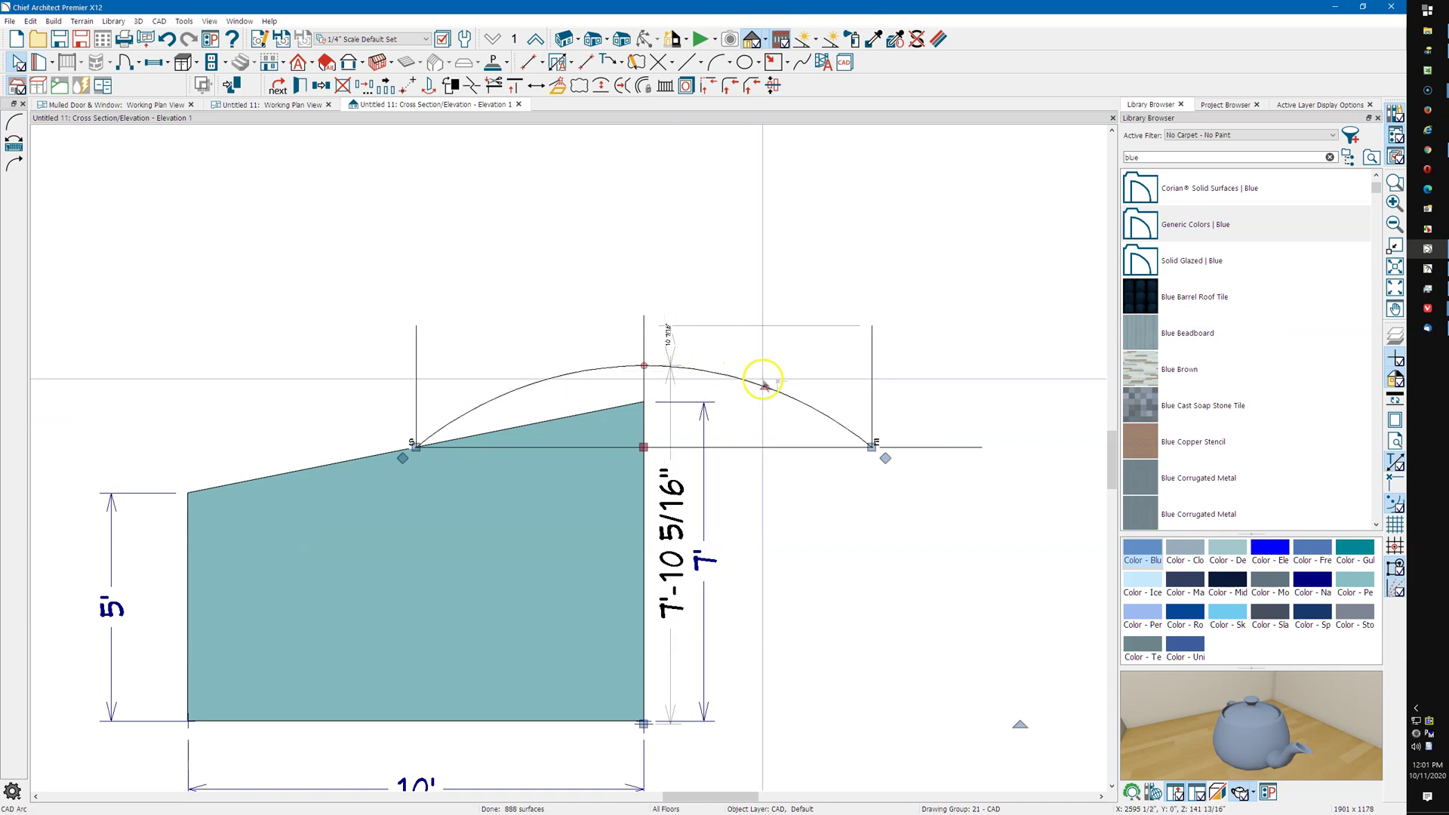
{"action": "left_click_drag", "start_coordinate": [765, 387], "coordinate": [646, 401]}
{"action": "left_click", "coordinate": [734, 348]}
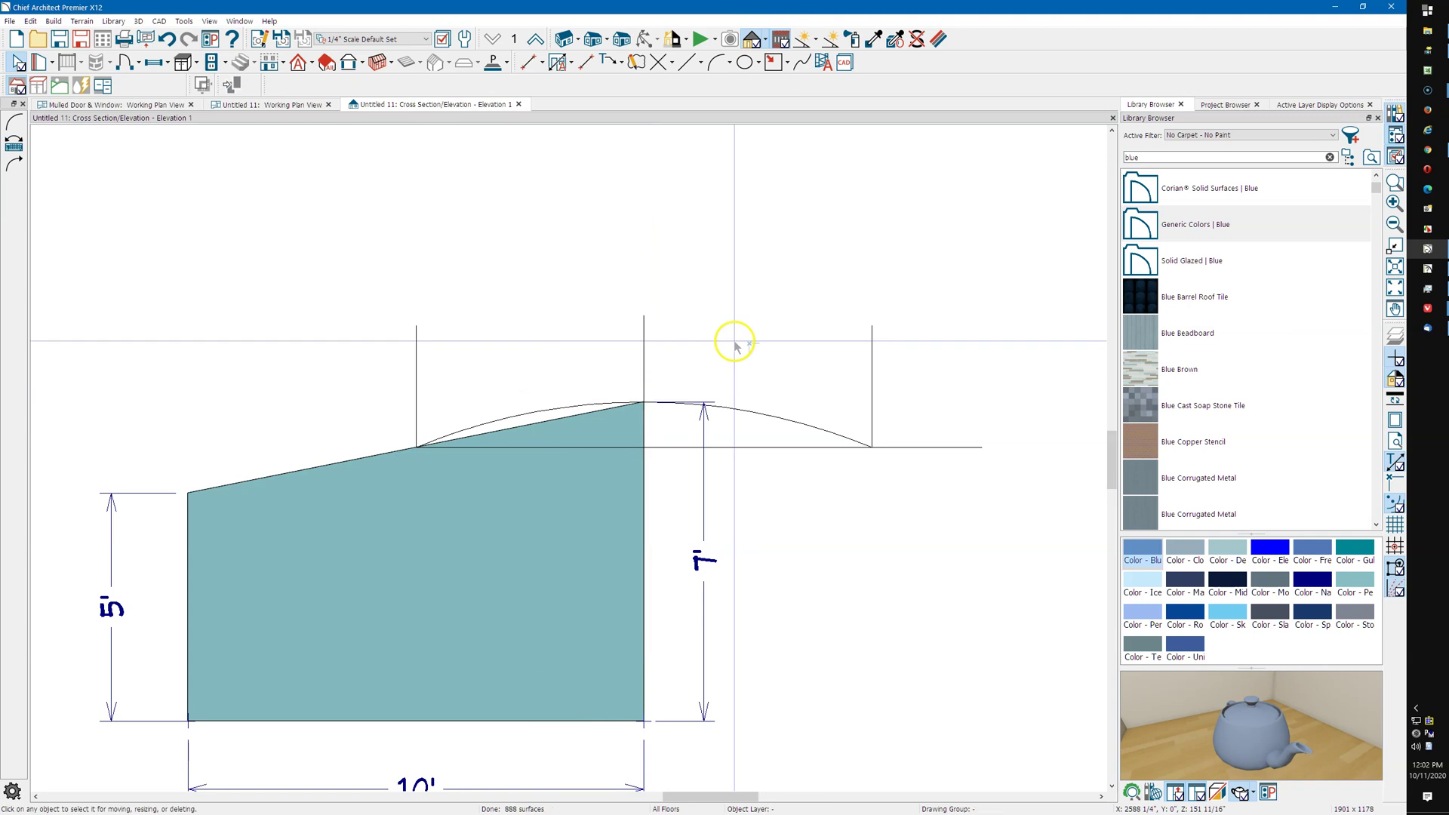
{"action": "scroll", "coordinate": [751, 338], "scroll_direction": "down", "scroll_amount": 1}
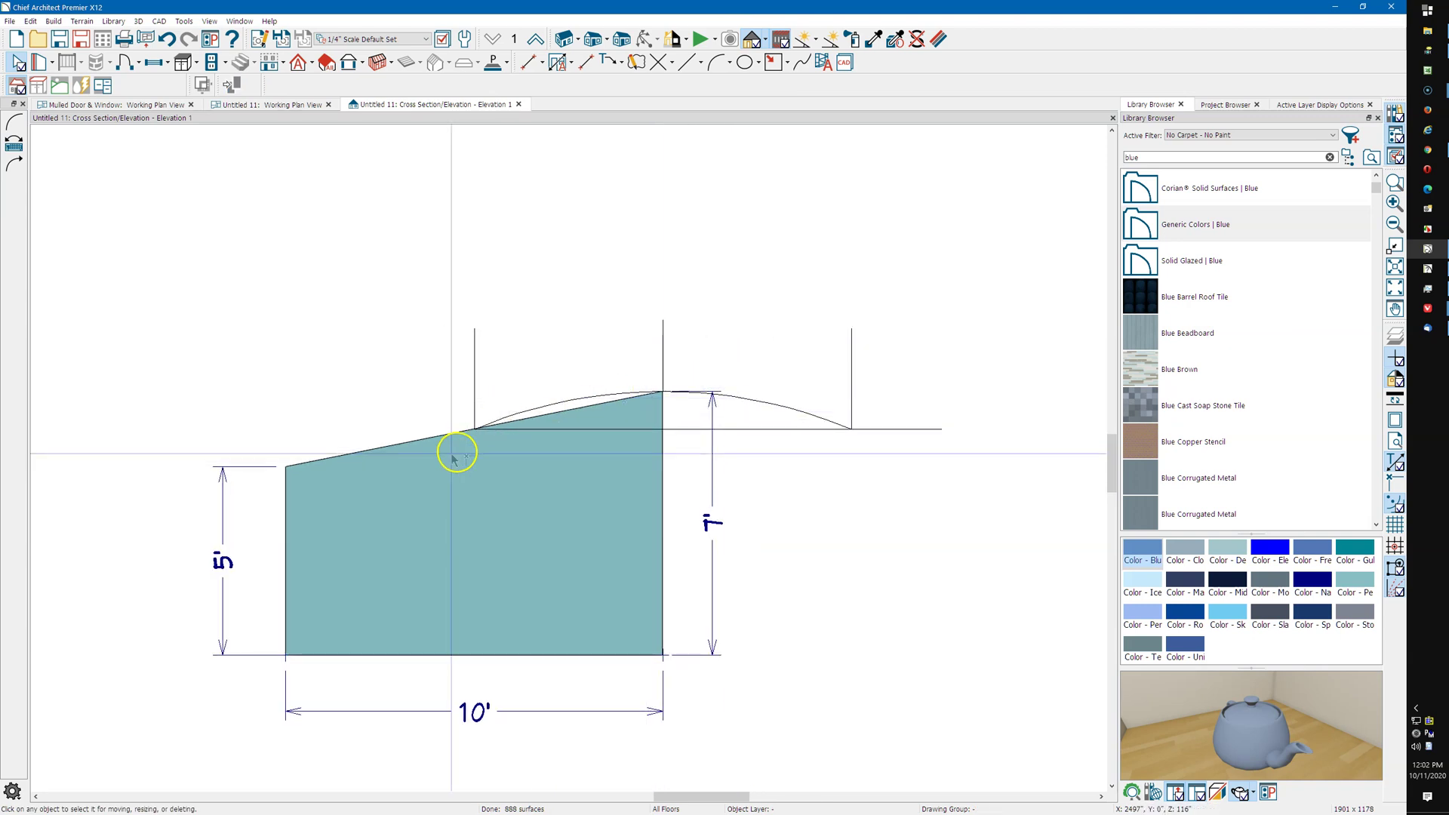
{"action": "scroll", "coordinate": [788, 419], "scroll_direction": "down", "scroll_amount": 1}
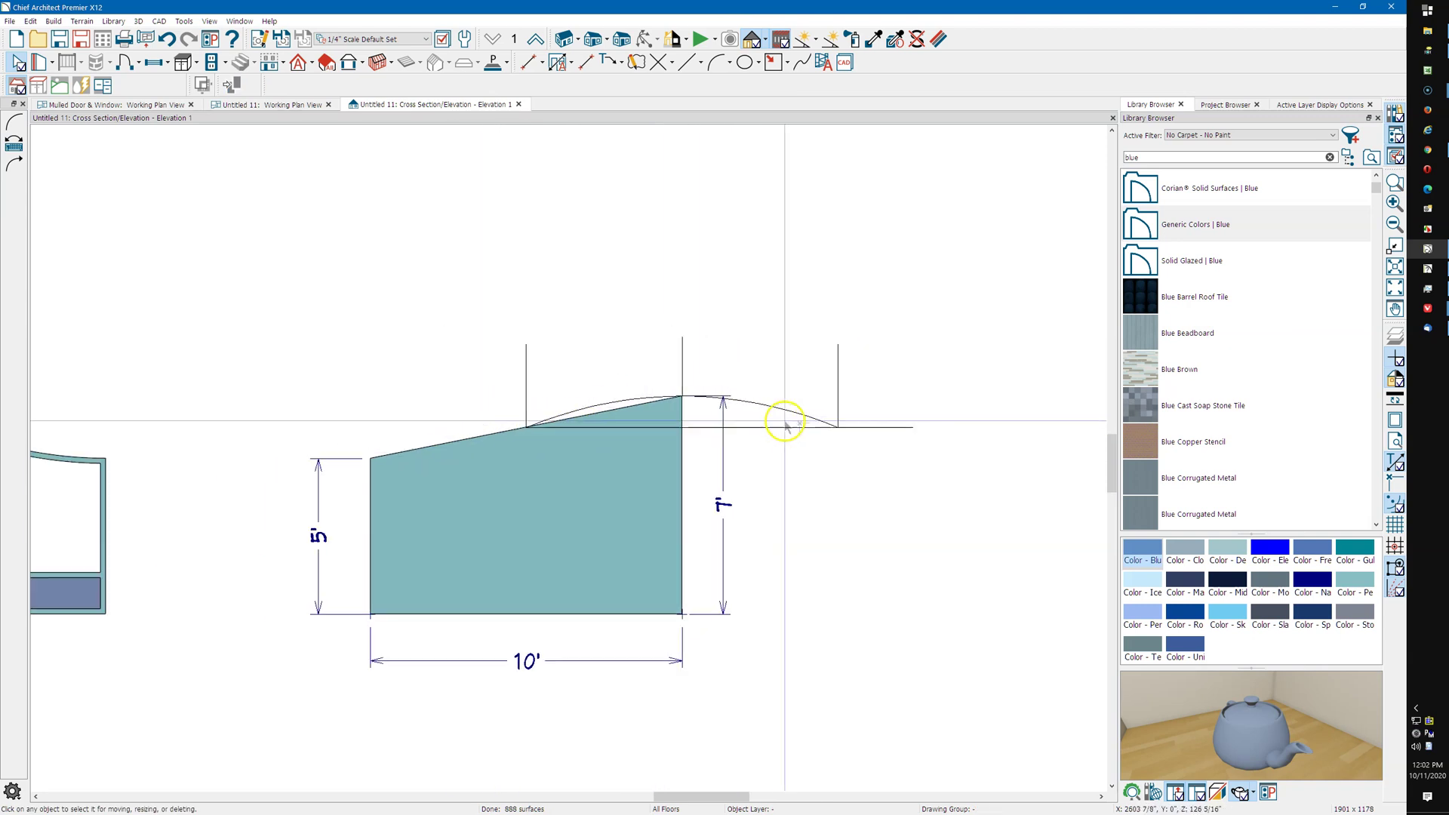
{"action": "scroll", "coordinate": [800, 421], "scroll_direction": "down", "scroll_amount": 1}
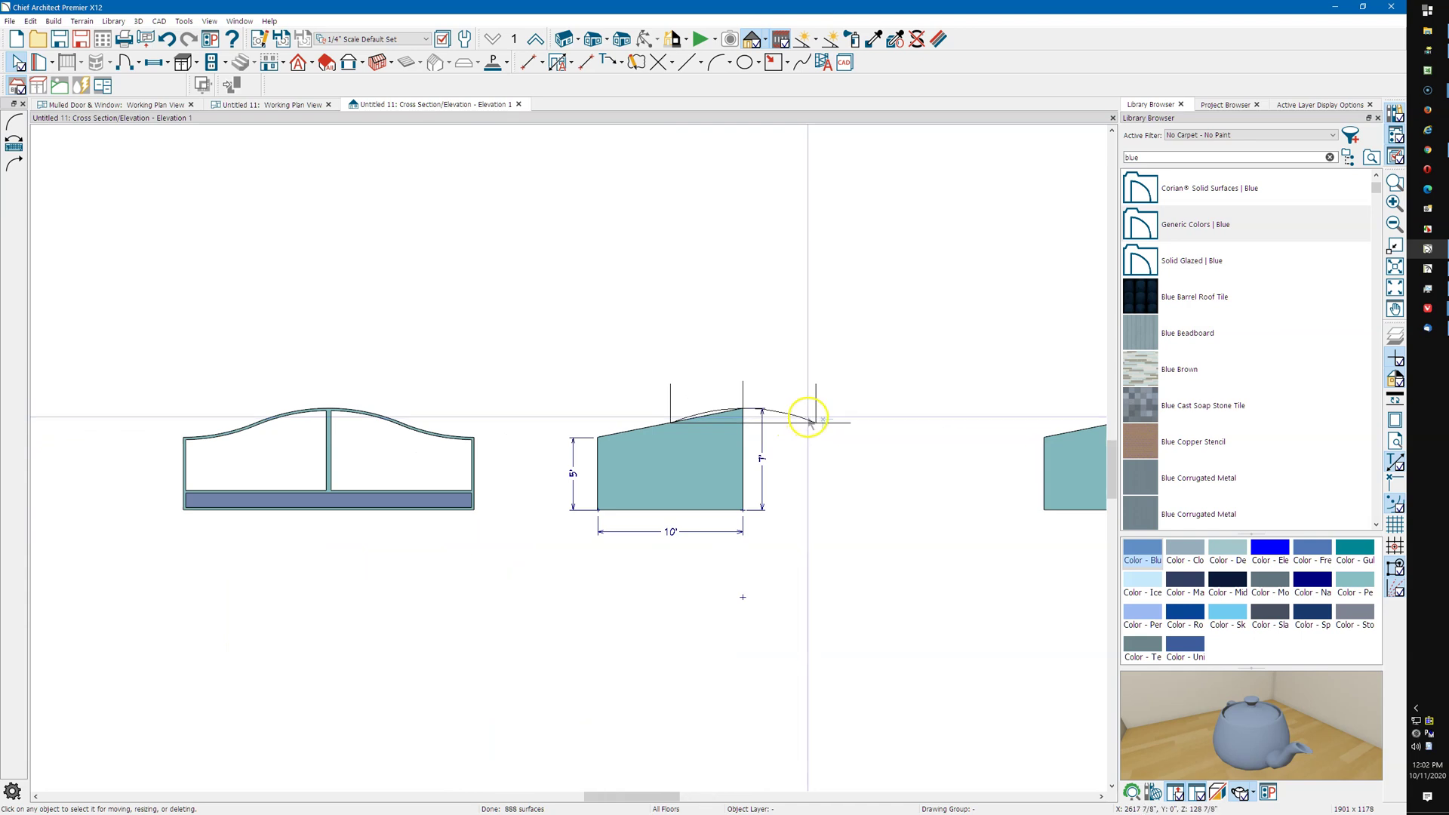
{"action": "scroll", "coordinate": [785, 423], "scroll_direction": "up", "scroll_amount": 3}
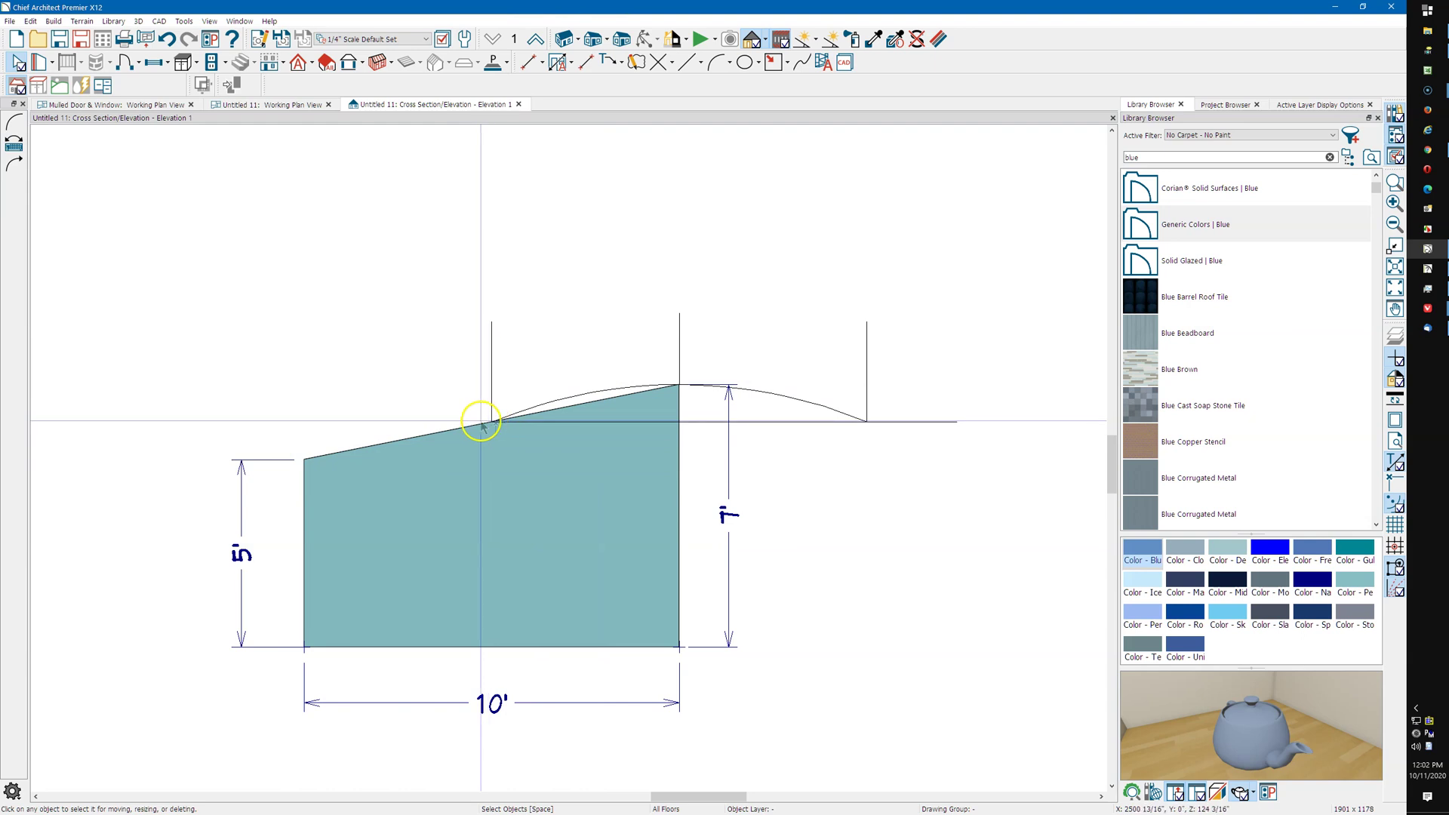
Place a CAD point at the midpoint of the sloped top edge on the undimensioned copy of the shape
{"action": "scroll", "coordinate": [481, 425], "scroll_direction": "down", "scroll_amount": 5}
{"action": "middle_click_drag", "start_coordinate": [564, 483], "coordinate": [424, 483]}
{"action": "scroll", "coordinate": [675, 428], "scroll_direction": "up", "scroll_amount": 5}
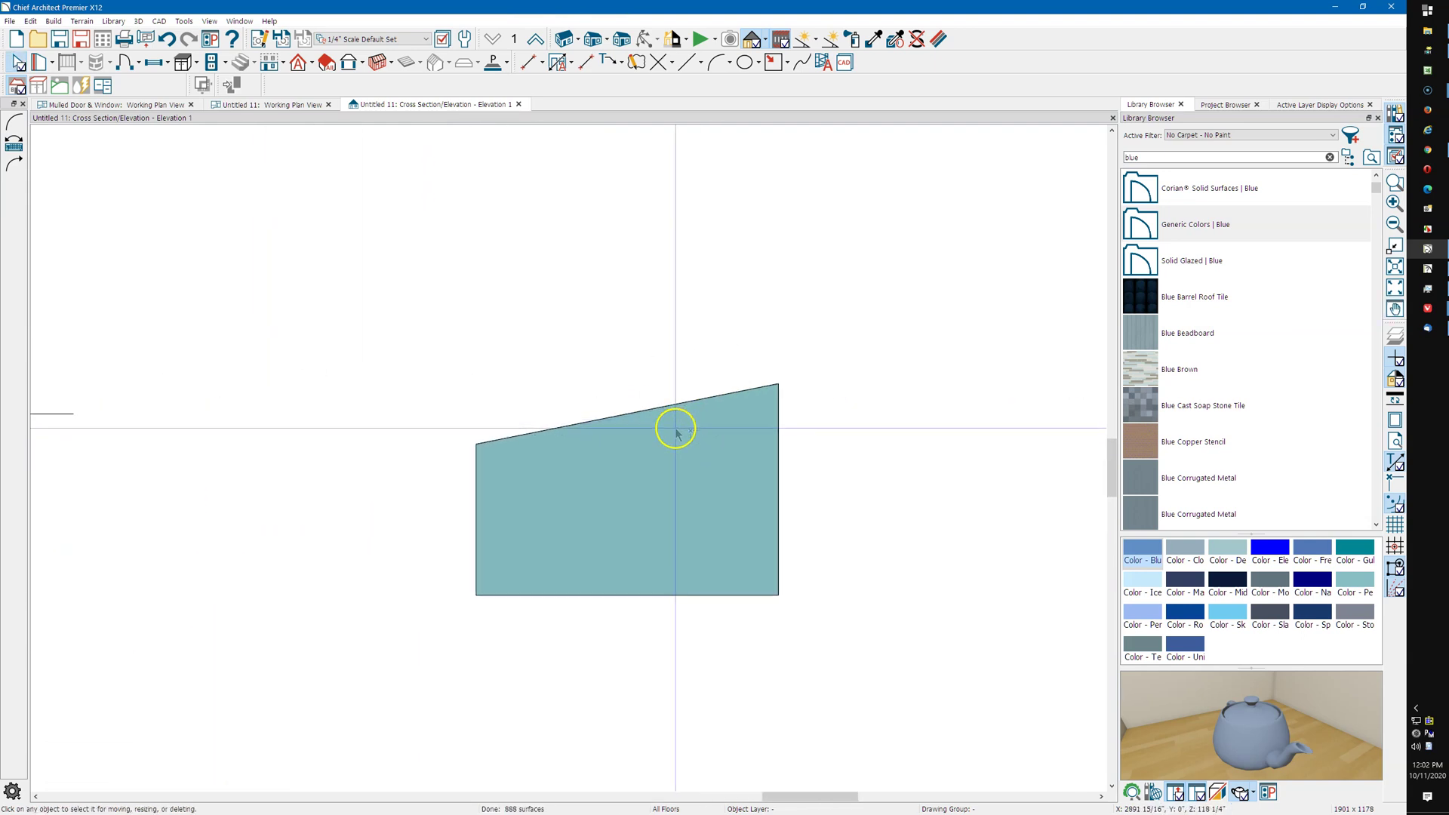
{"action": "scroll", "coordinate": [675, 433], "scroll_direction": "up", "scroll_amount": 1}
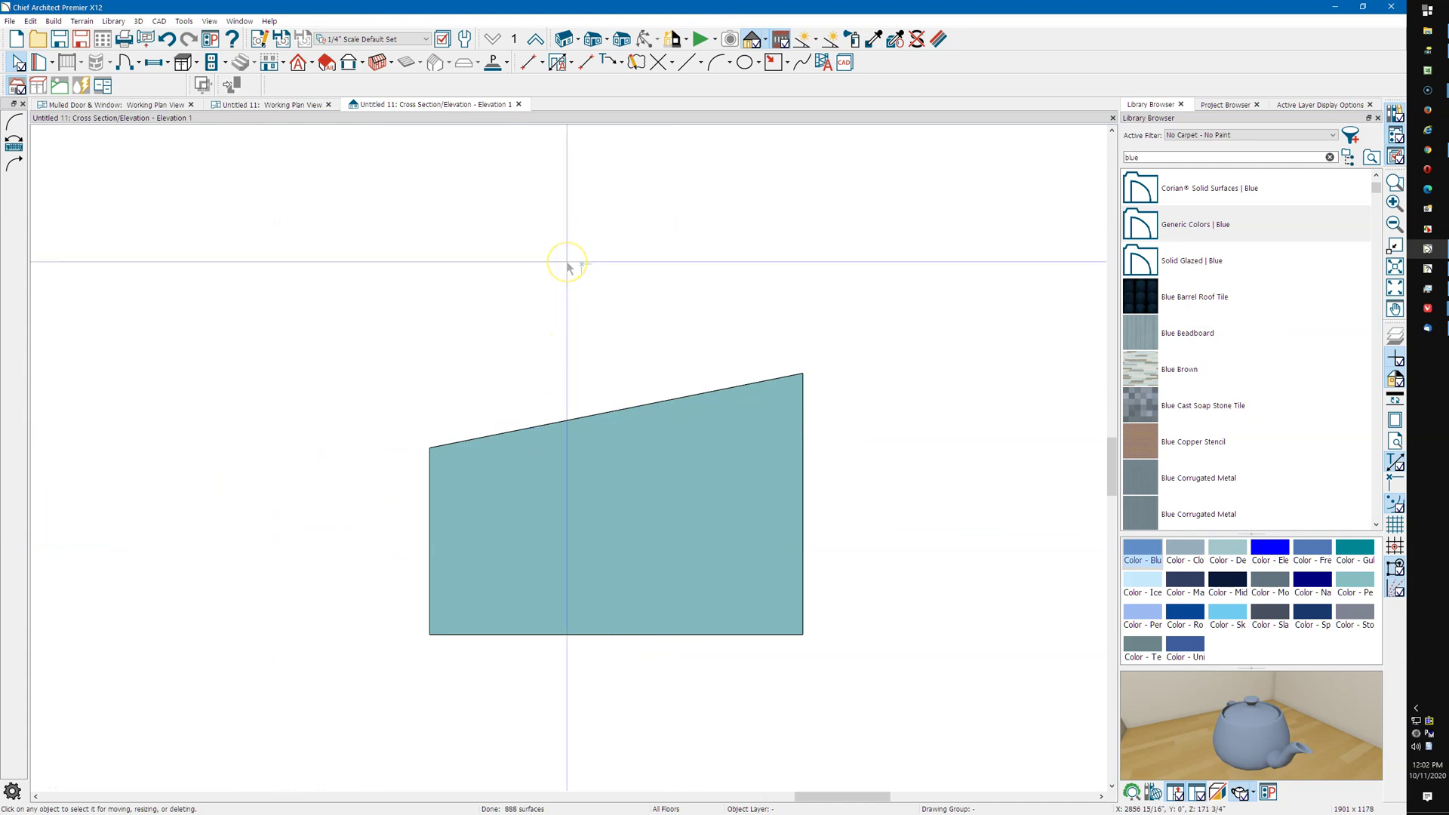
{"action": "left_click", "coordinate": [659, 62]}
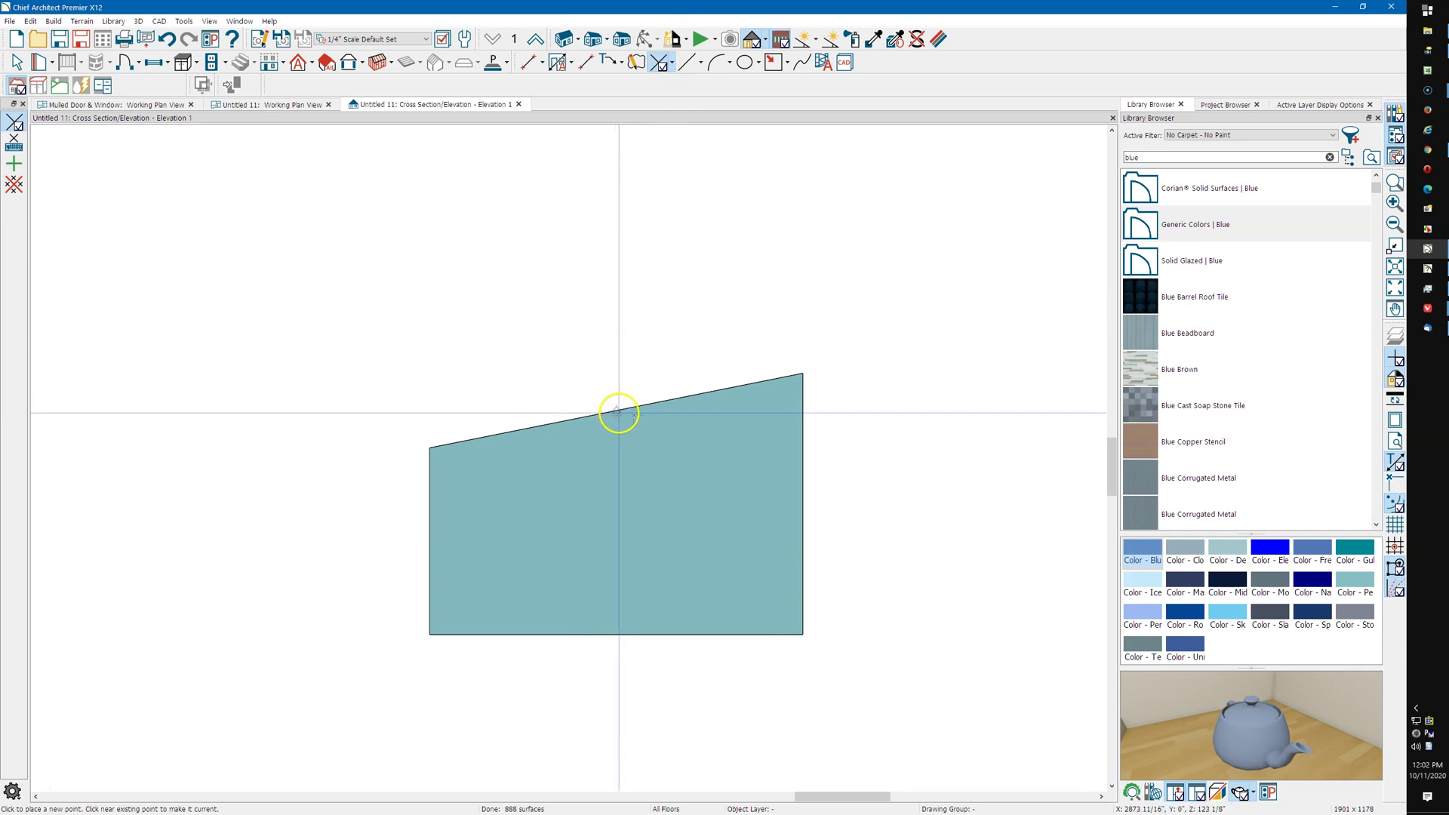
{"action": "key", "text": "space"}
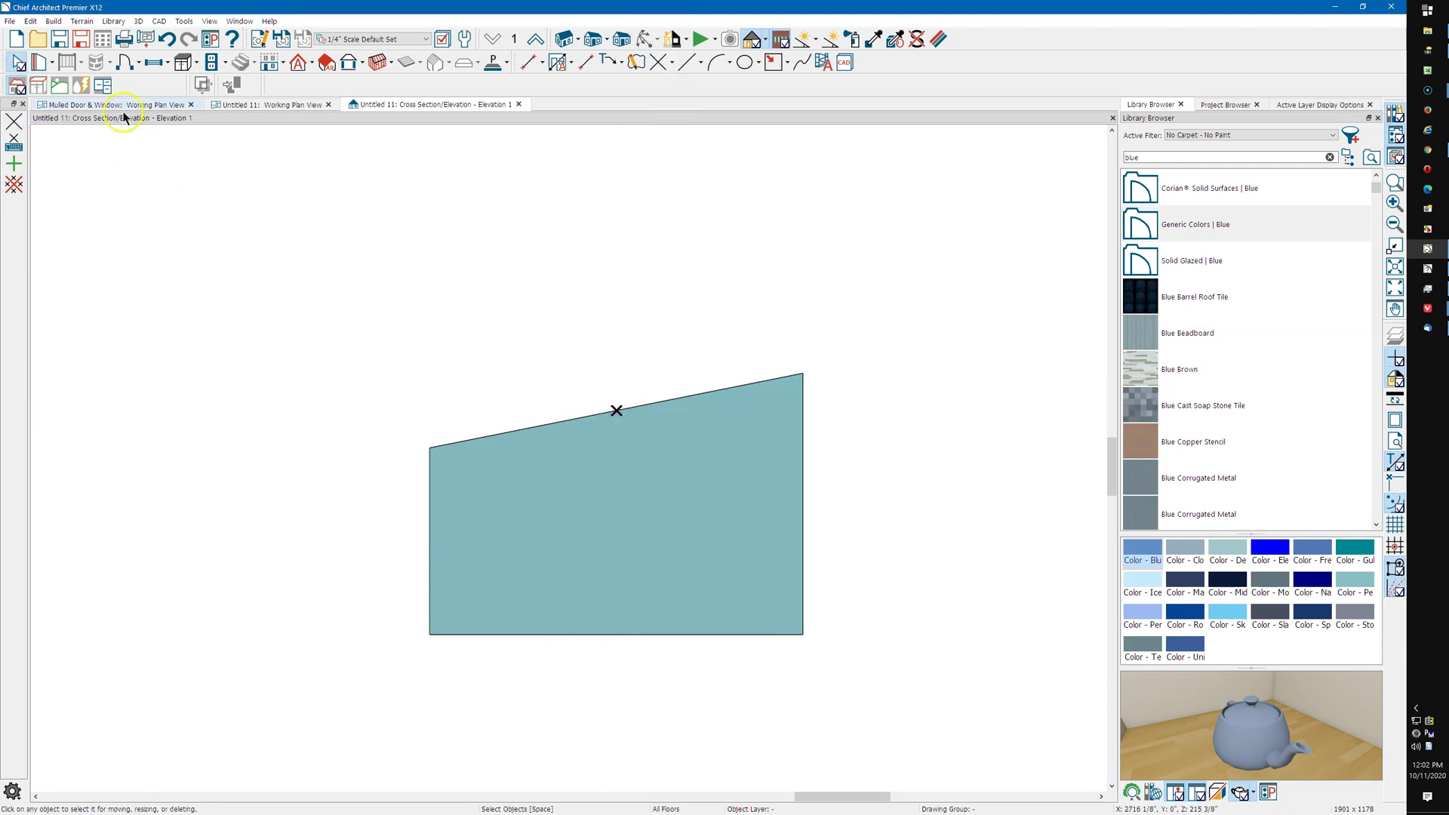
Set the arc creation mode to Start/Tangent/End Arc and draw horizontally tangent arcs from both upper corners to the slope's midpoint
{"action": "left_click", "coordinate": [31, 21]}
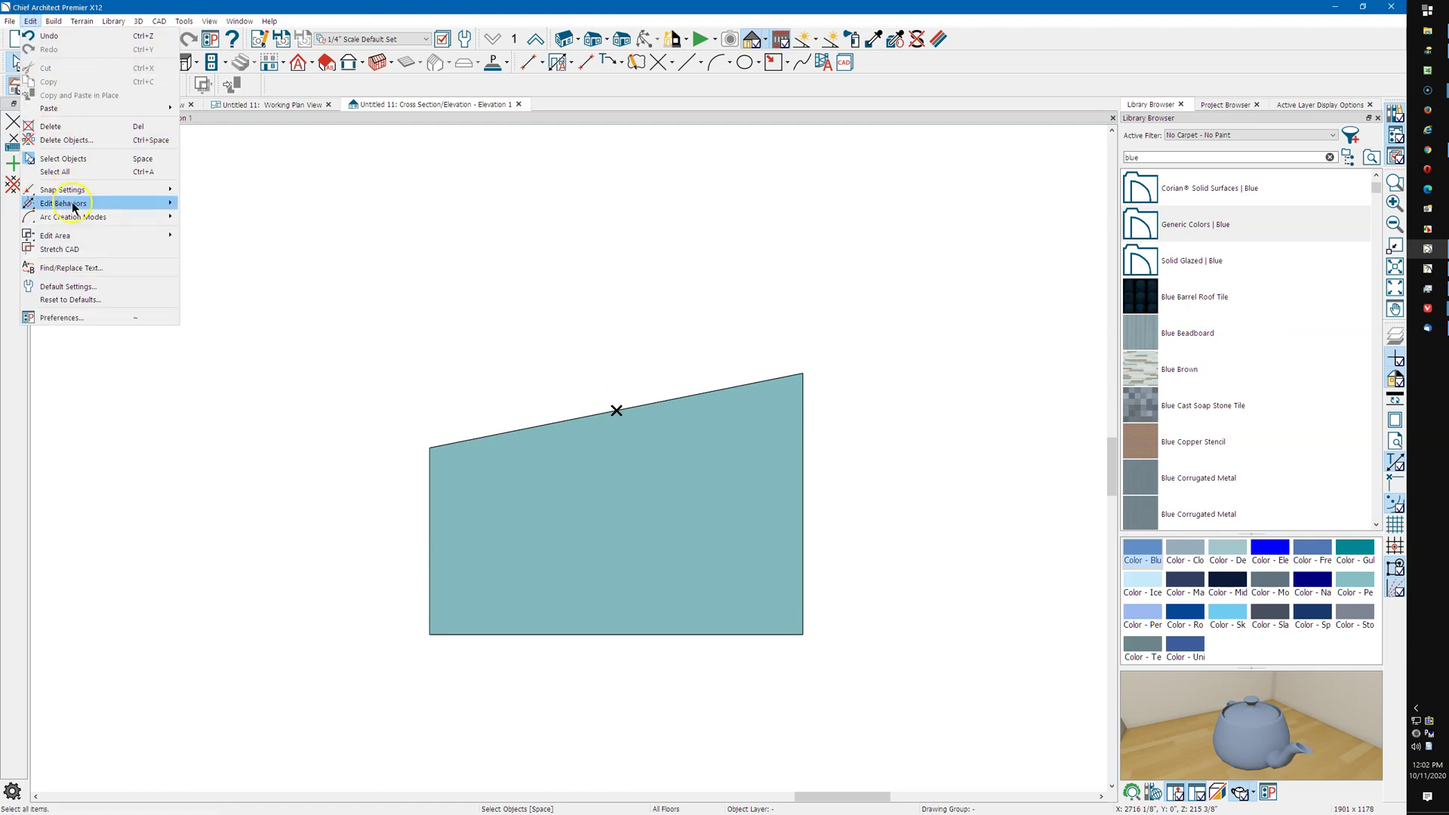
{"action": "mouse_move", "coordinate": [80, 220]}
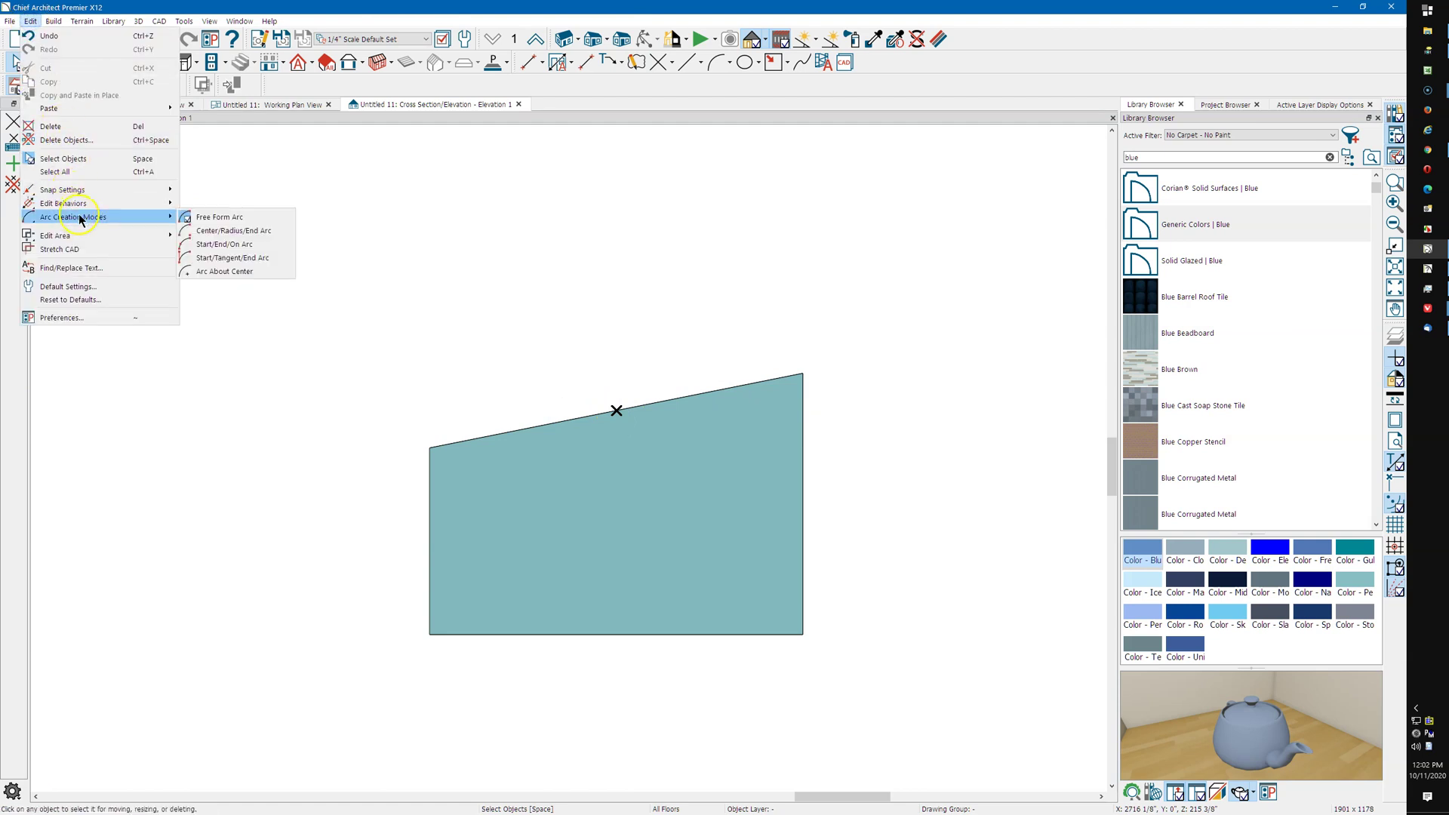
{"action": "left_click", "coordinate": [255, 260]}
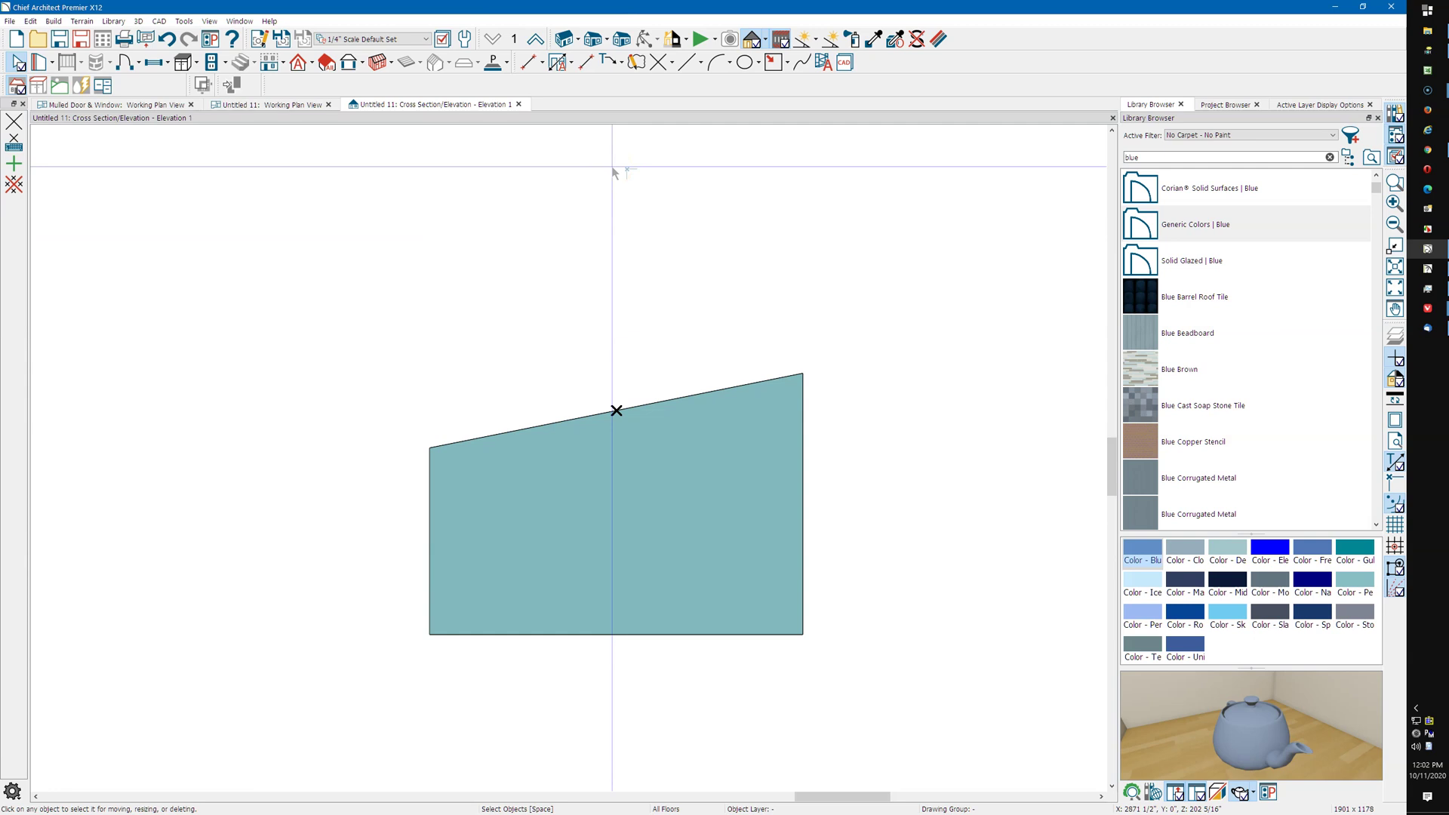
{"action": "left_click", "coordinate": [686, 90]}
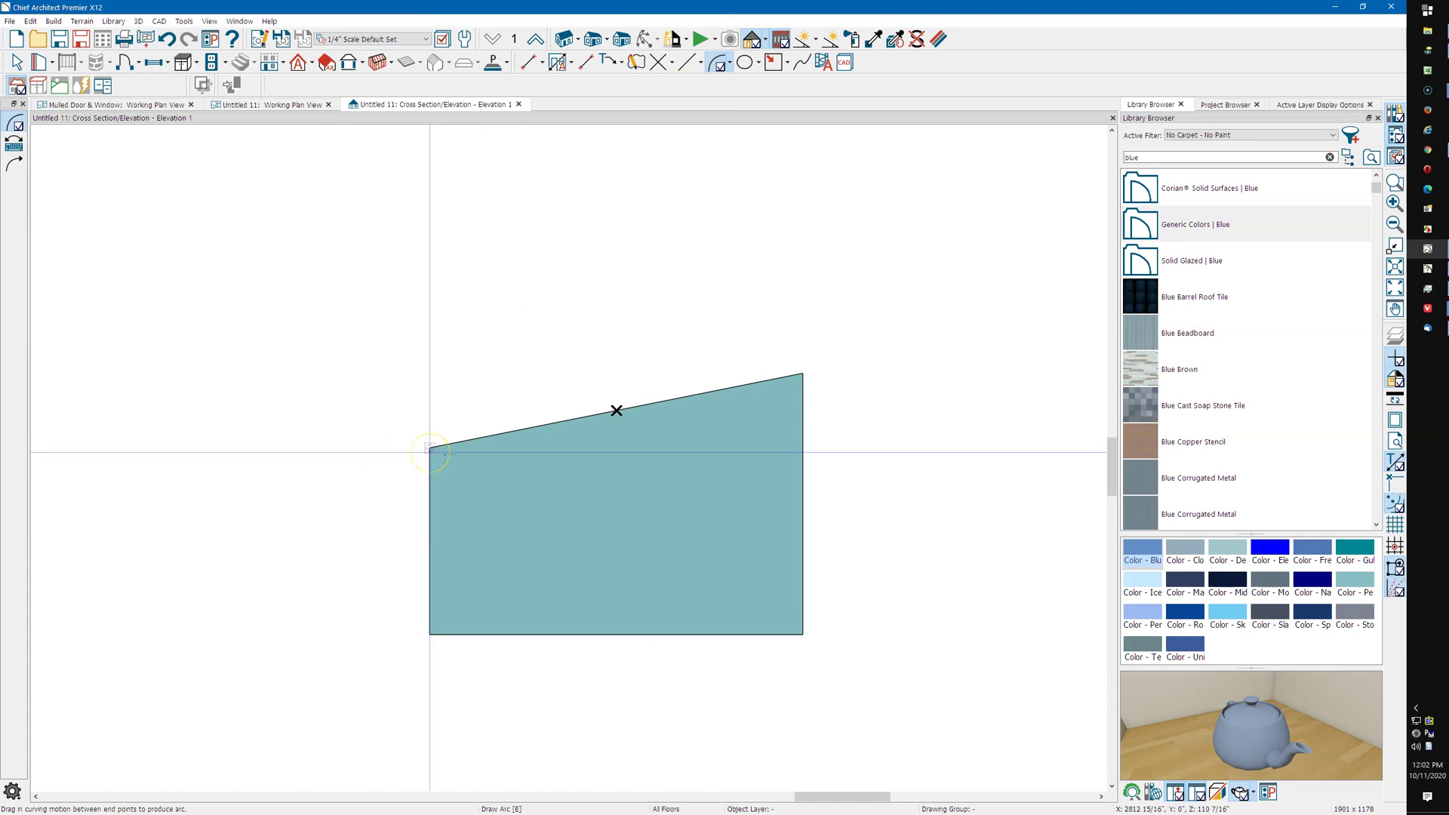
{"action": "left_click_drag", "start_coordinate": [433, 453], "coordinate": [541, 454]}
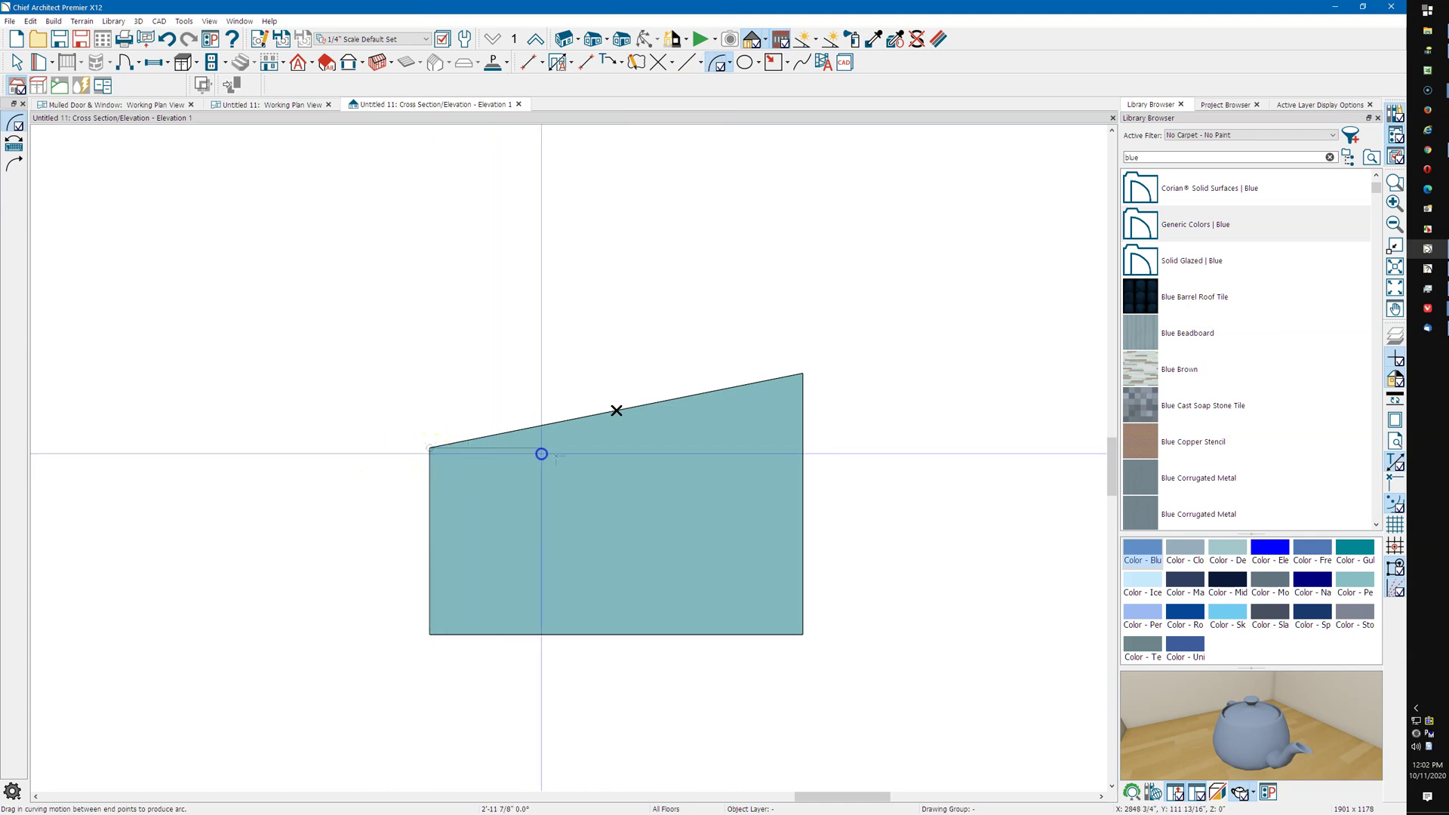
{"action": "mouse_move", "coordinate": [541, 454]}
{"action": "left_mouse_down"}
{"action": "mouse_move", "coordinate": [382, 429]}
{"action": "mouse_move", "coordinate": [287, 449]}
{"action": "mouse_move", "coordinate": [305, 462]}
{"action": "mouse_move", "coordinate": [536, 459]}
{"action": "mouse_move", "coordinate": [617, 410]}
{"action": "mouse_move", "coordinate": [657, 420]}
{"action": "mouse_move", "coordinate": [819, 382]}
{"action": "mouse_move", "coordinate": [677, 368]}
{"action": "mouse_move", "coordinate": [614, 410]}
{"action": "left_mouse_up"}
{"action": "key", "text": "space"}
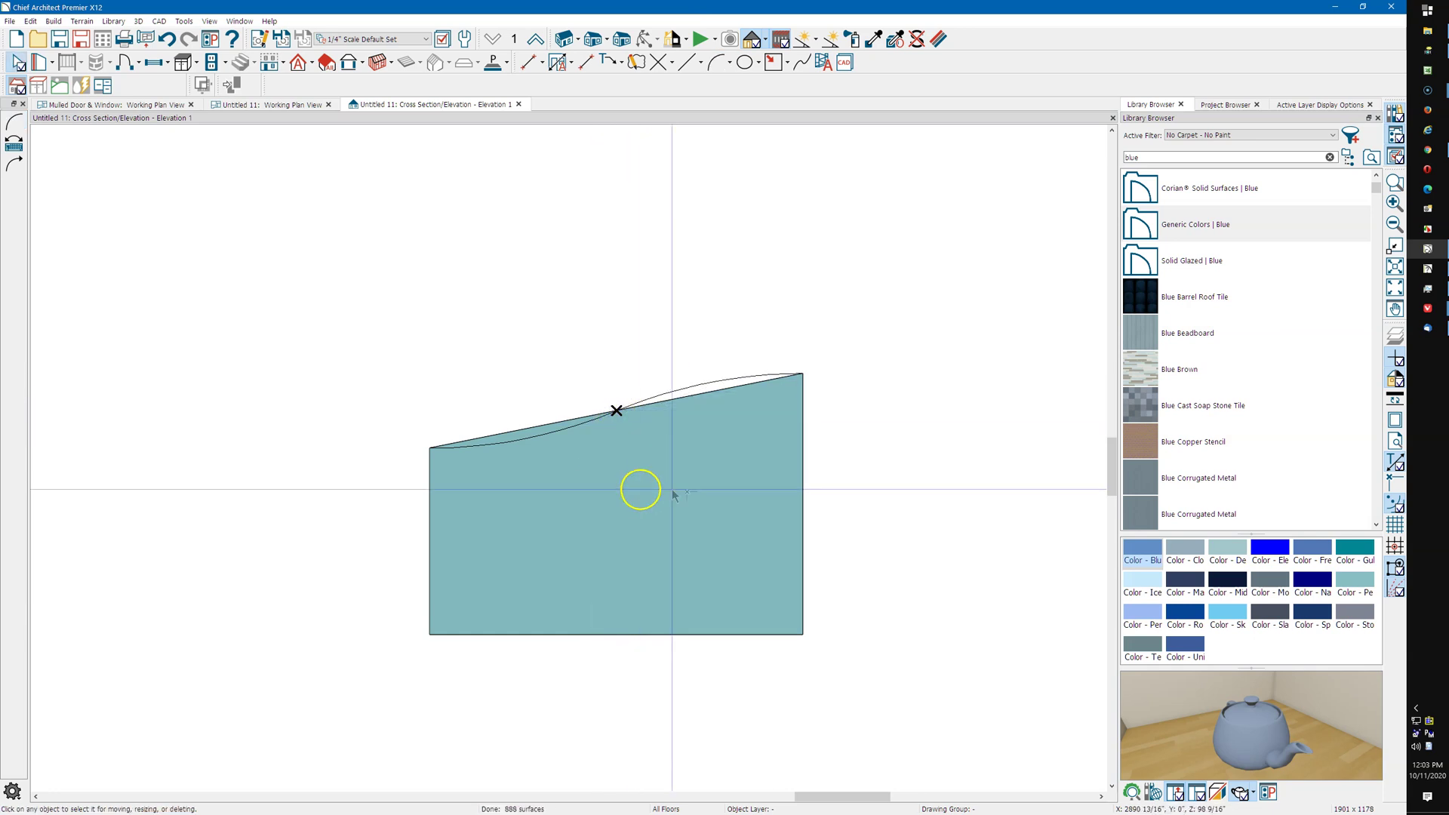
Add a break at the midpoint of the polyline solid's sloped top edge
{"action": "scroll", "coordinate": [749, 479], "scroll_direction": "down", "scroll_amount": 1}
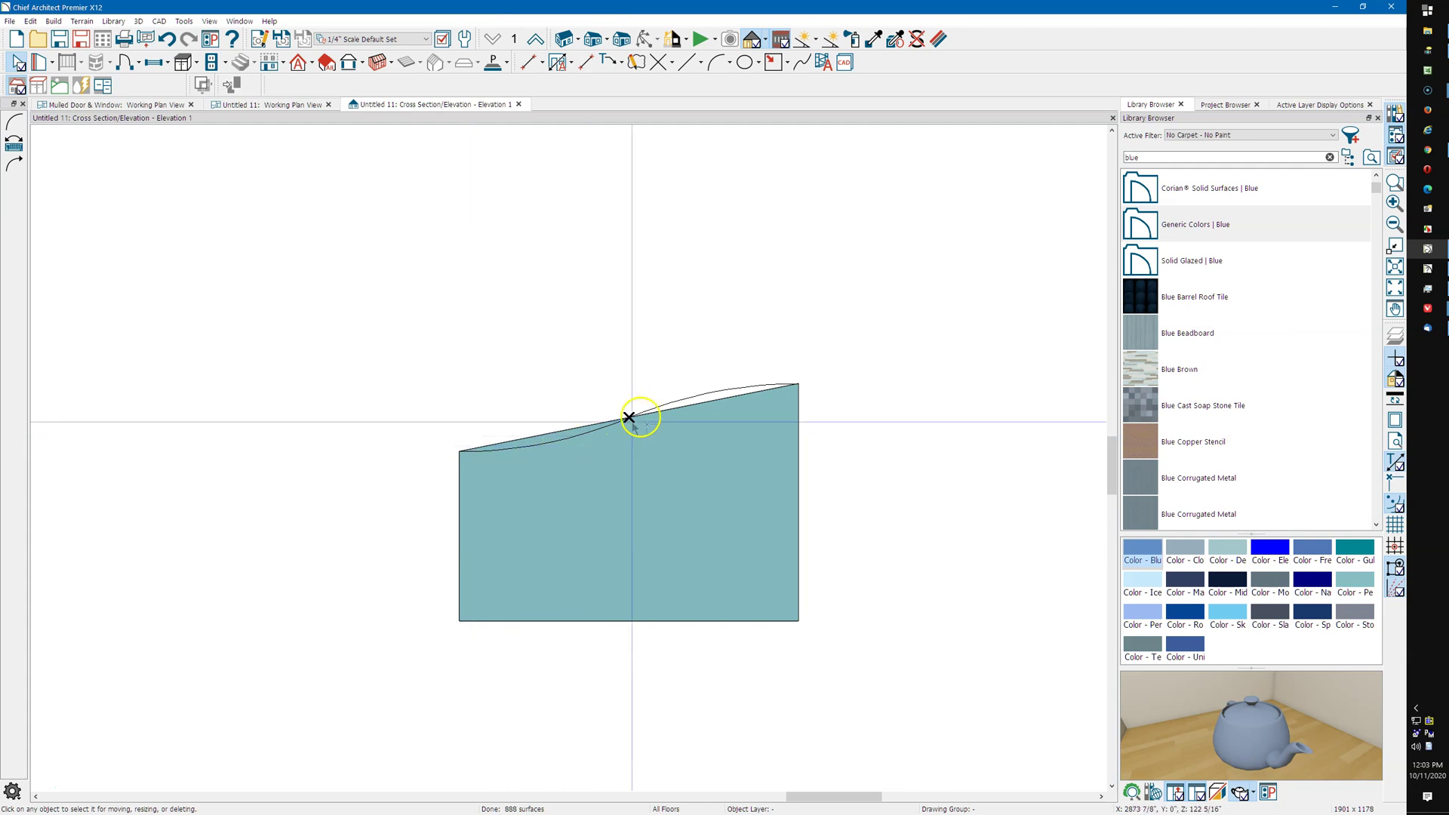
{"action": "scroll", "coordinate": [859, 404], "scroll_direction": "up", "scroll_amount": 2}
{"action": "scroll", "coordinate": [819, 404], "scroll_direction": "up", "scroll_amount": 1}
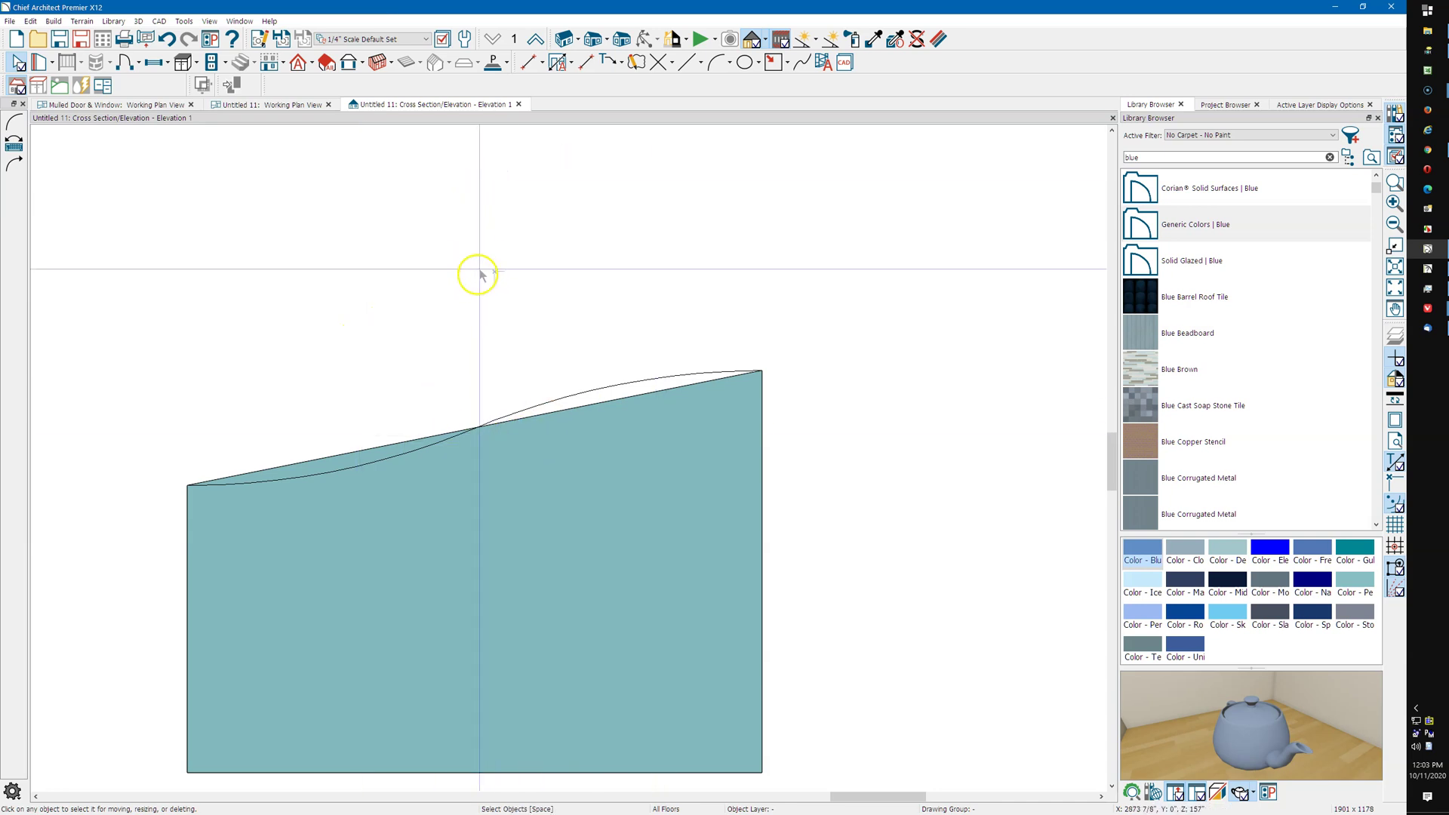
{"action": "left_click", "coordinate": [600, 409]}
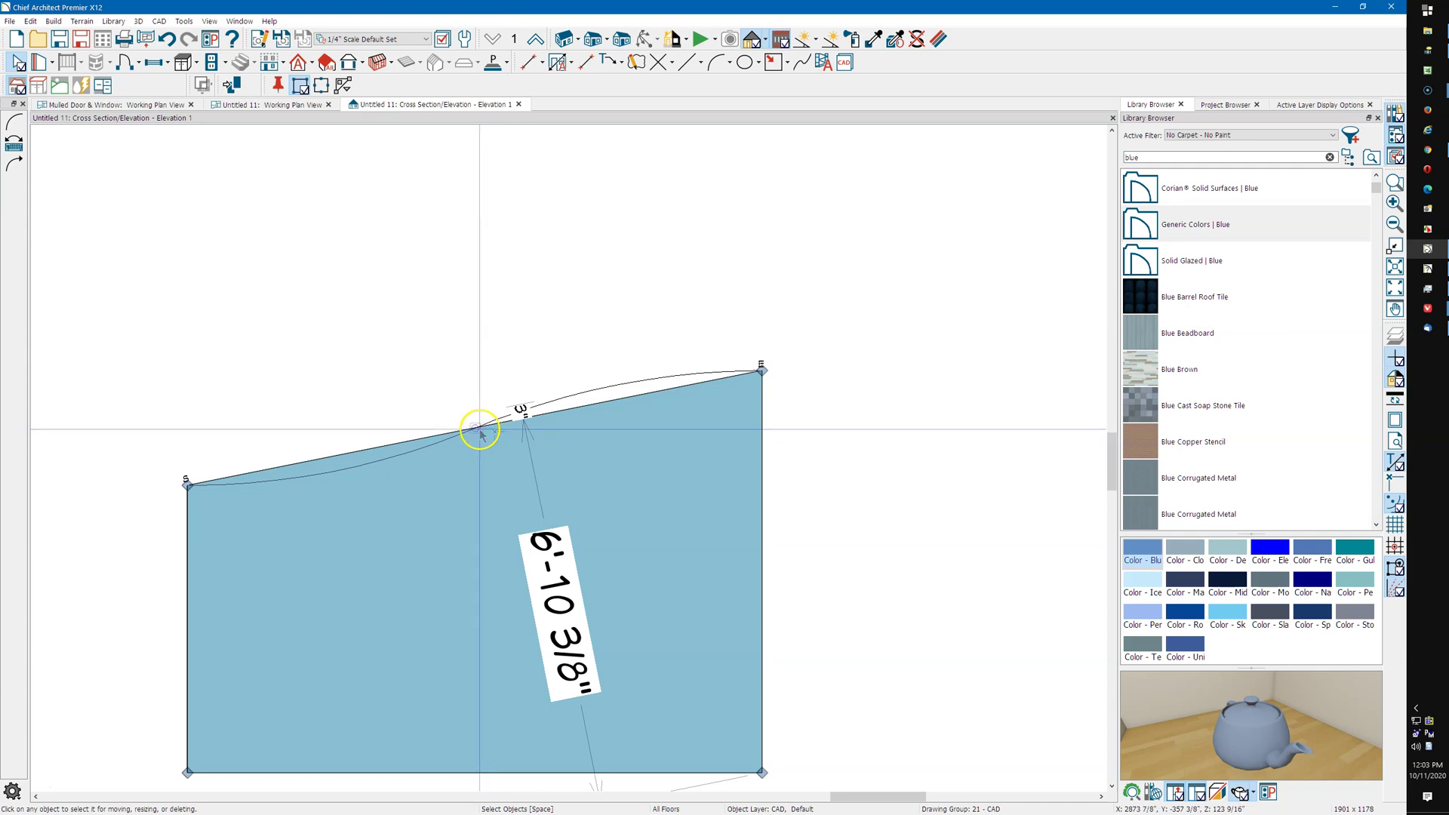
{"action": "left_click", "coordinate": [480, 432]}
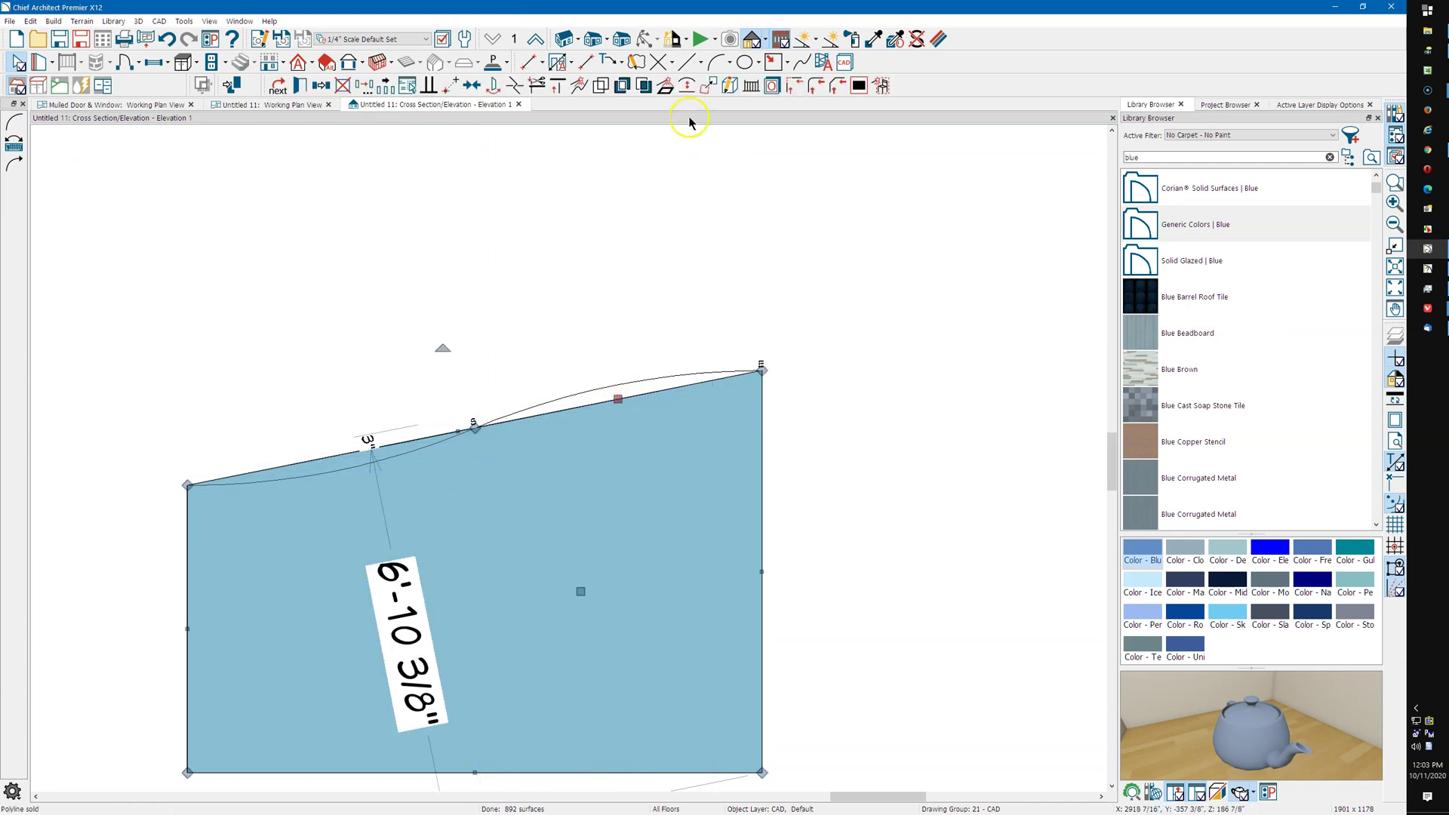
Convert both halves of the solid's top edge to arcs and reshape them to follow the drawn tangent arcs
{"action": "left_click", "coordinate": [686, 88]}
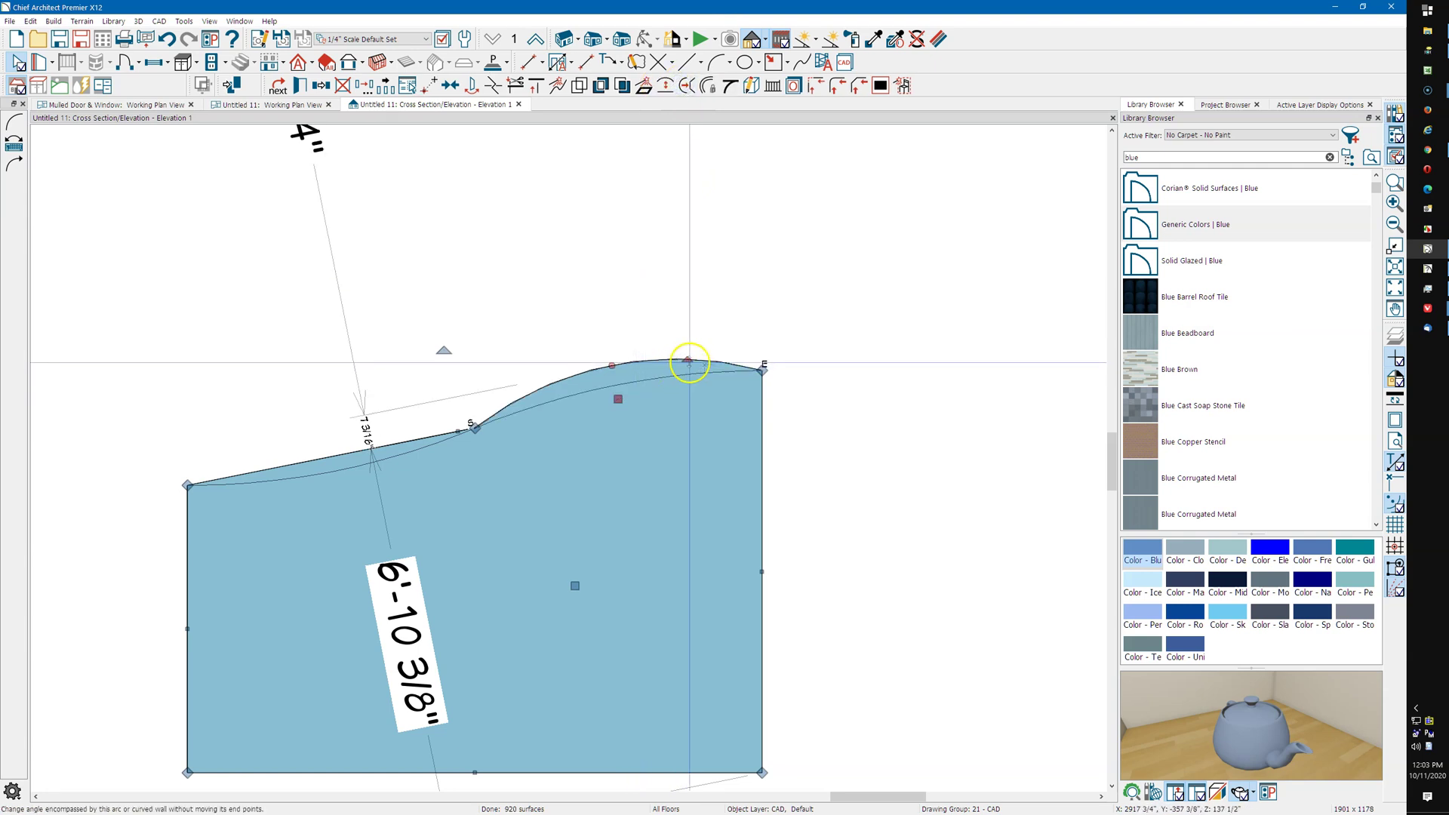
{"action": "left_click_drag", "start_coordinate": [677, 362], "coordinate": [670, 372]}
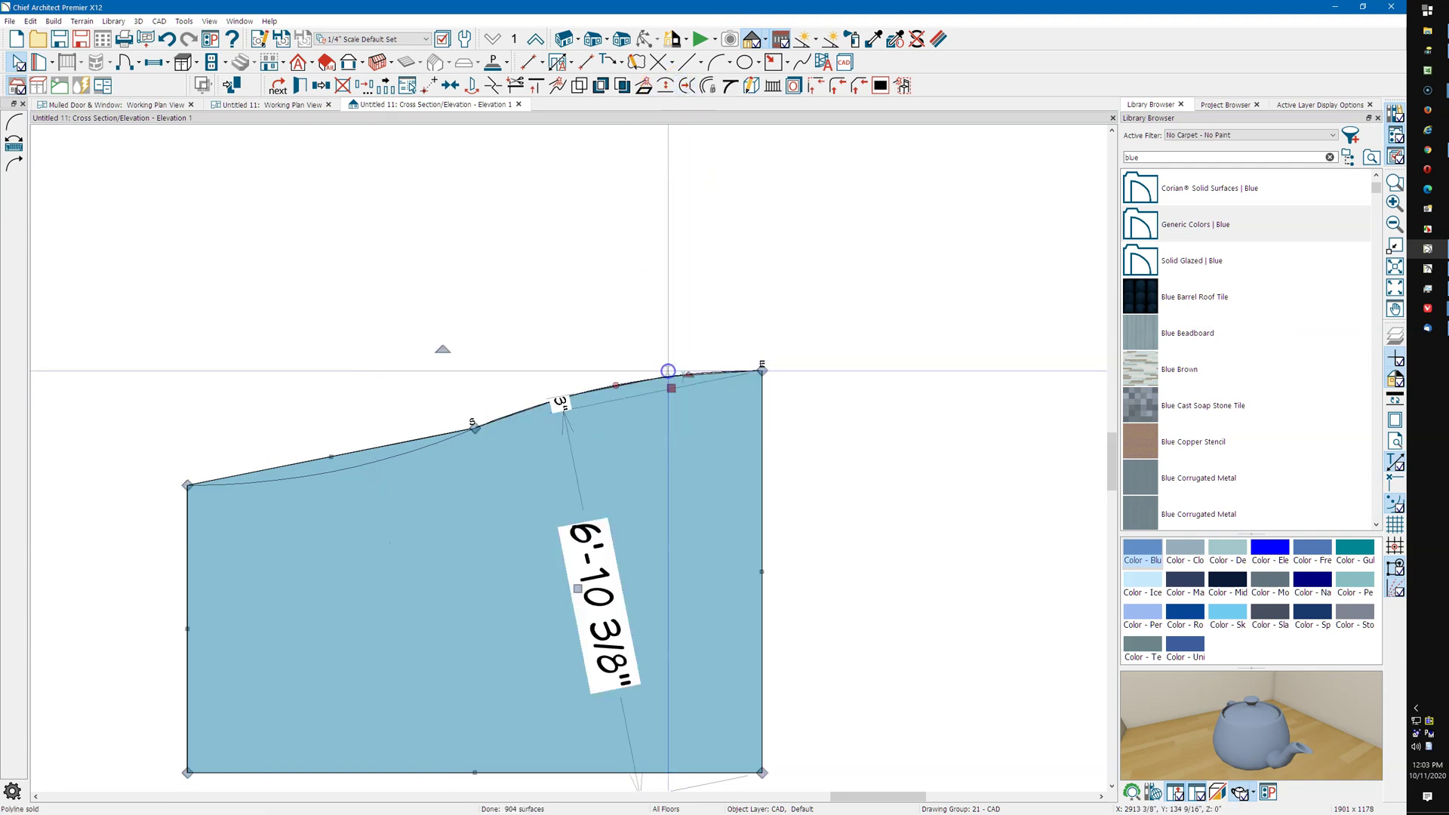
{"action": "left_click", "coordinate": [361, 448]}
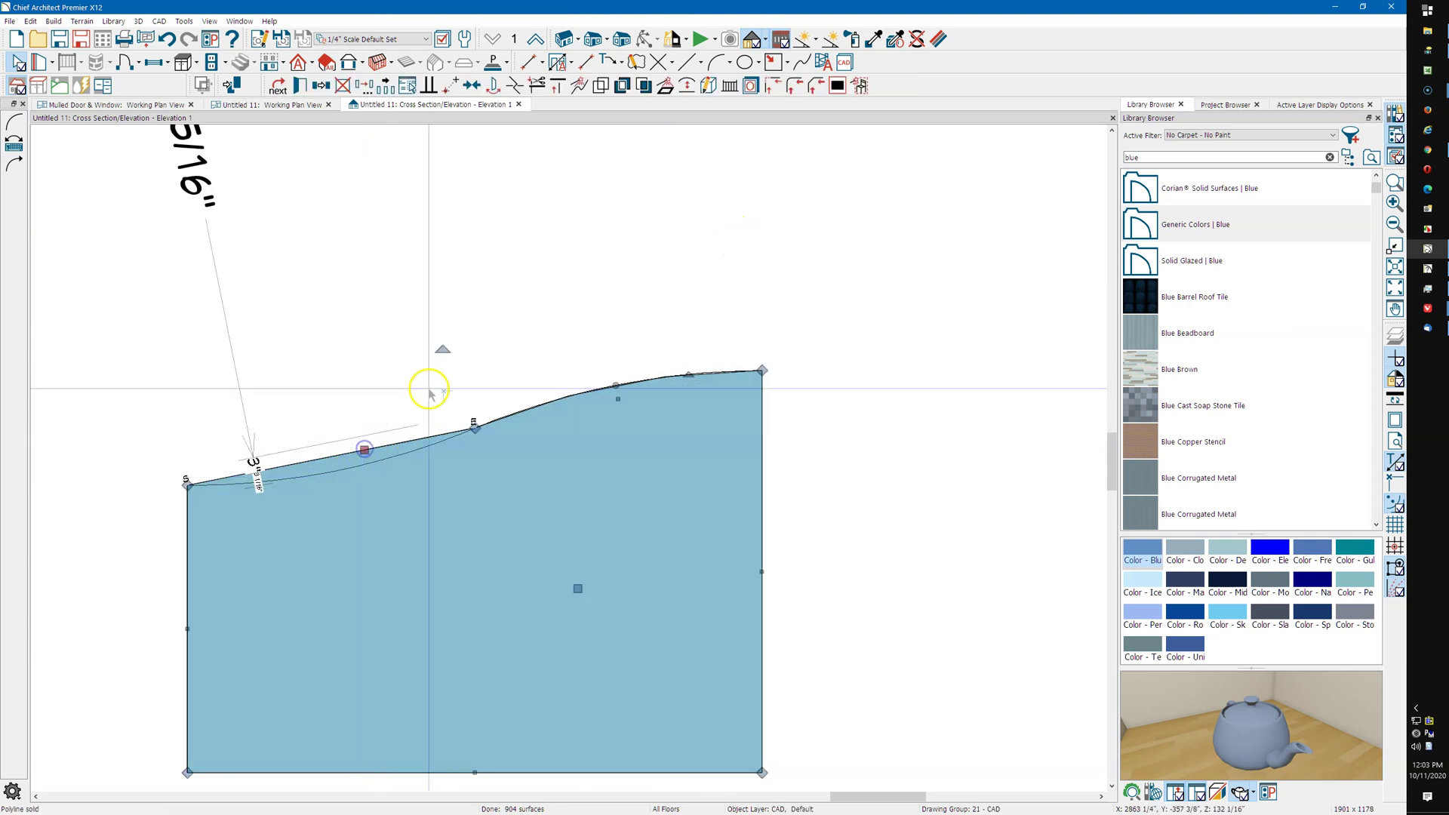
{"action": "left_click", "coordinate": [689, 88]}
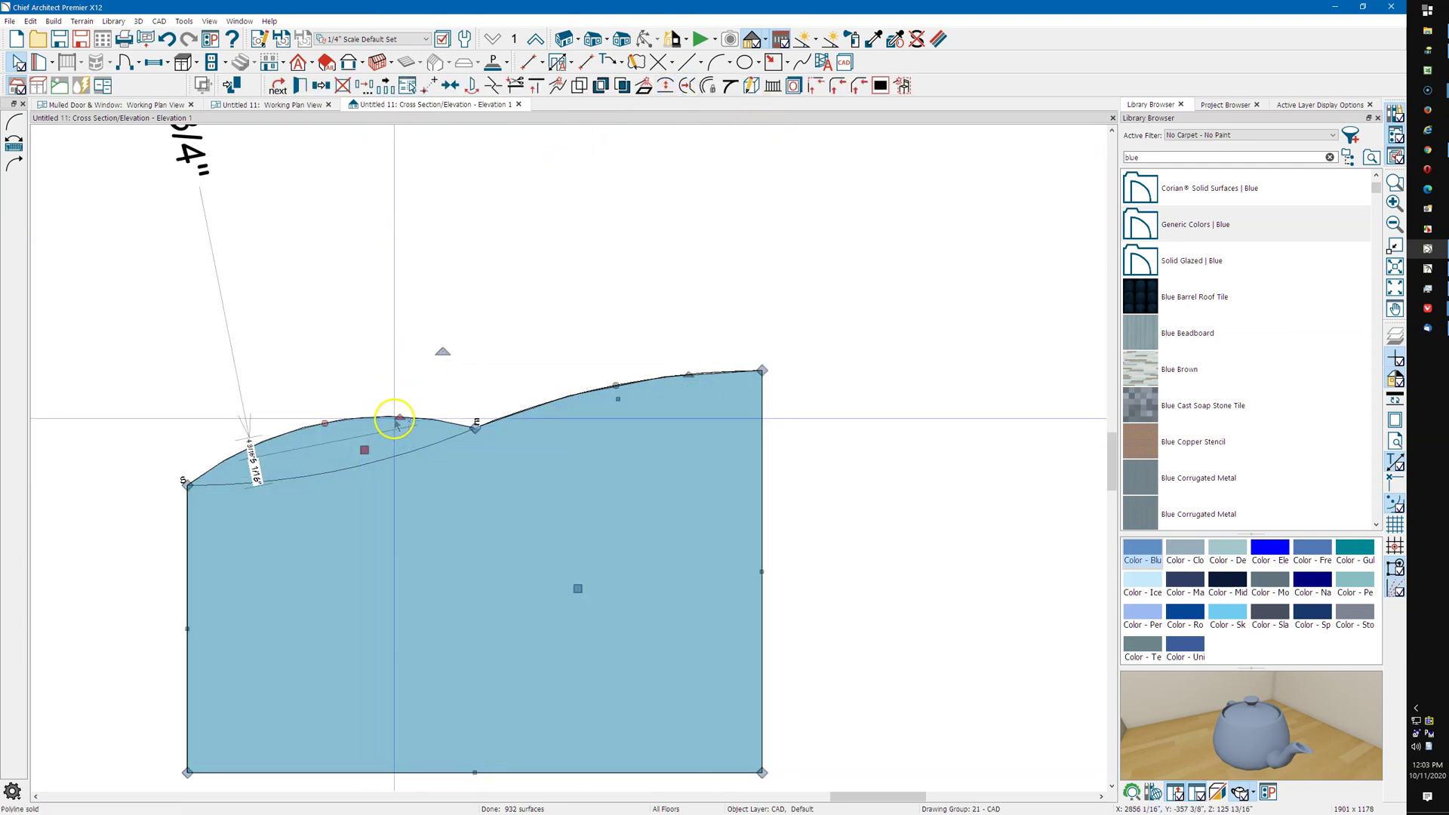
{"action": "left_click_drag", "start_coordinate": [395, 417], "coordinate": [383, 446]}
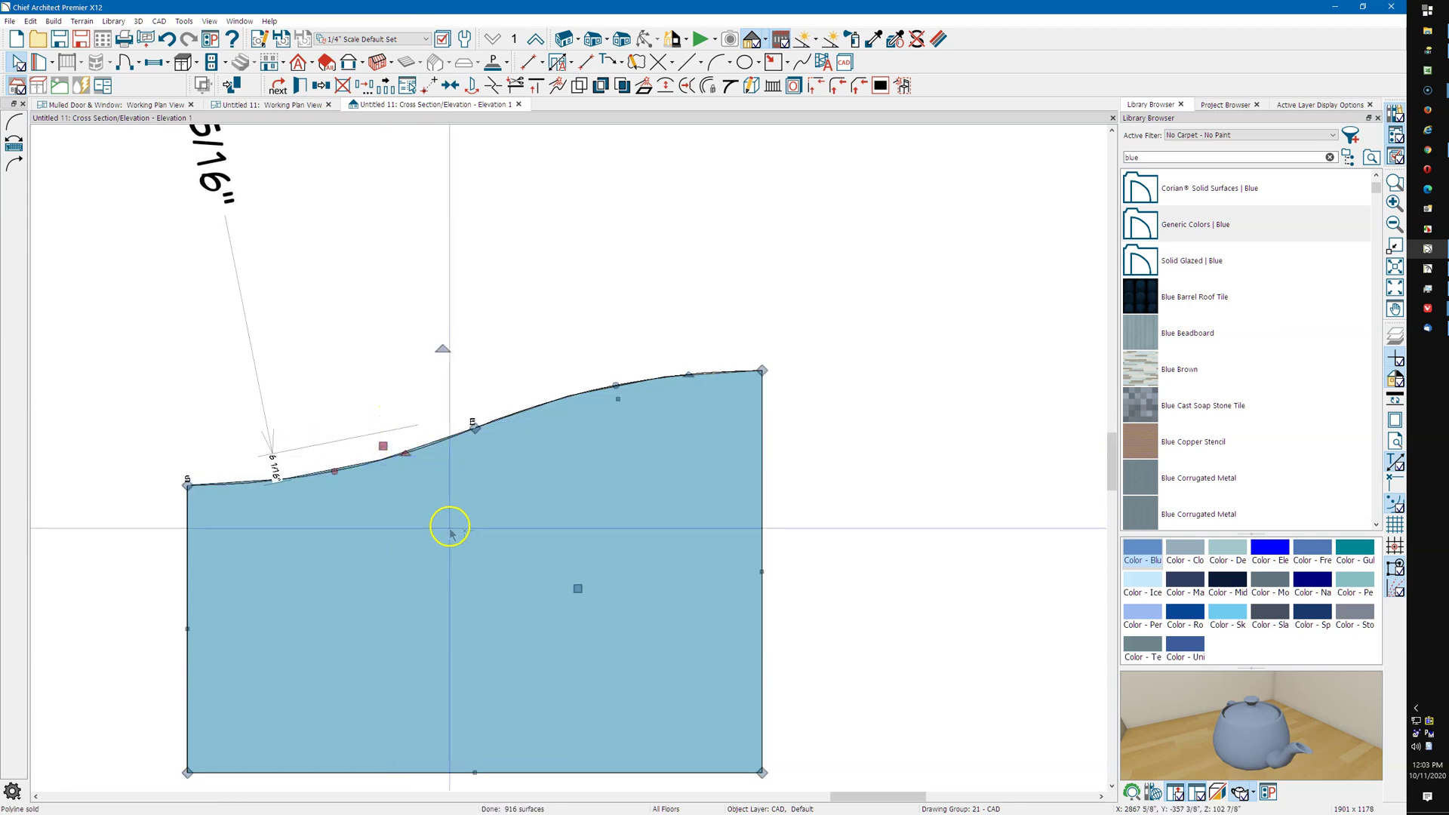
{"action": "key", "text": "Escape"}
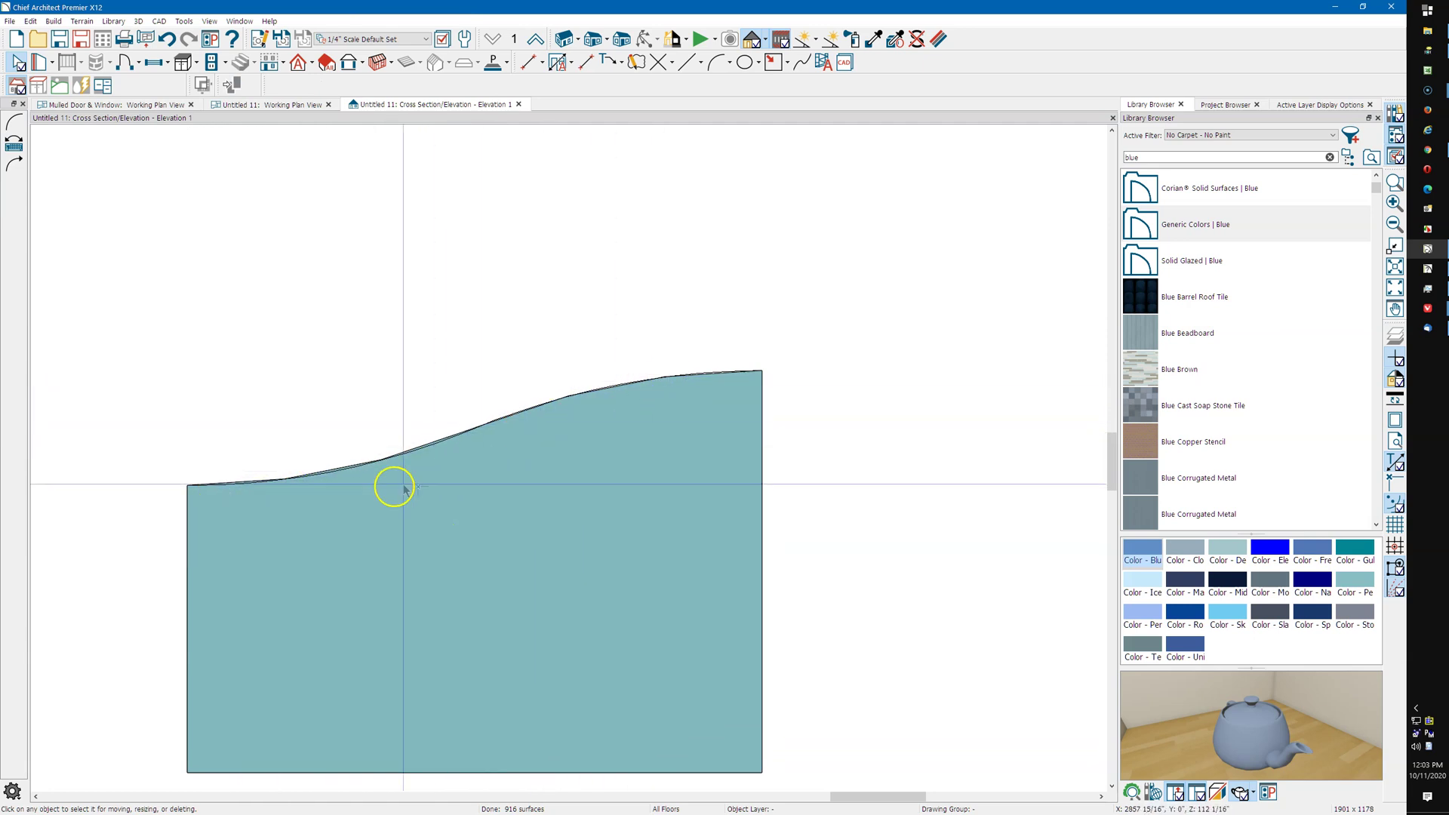
Adjust the Facet Angle of the lower arc on the solid's top edge to smooth the curve
{"action": "left_click", "coordinate": [191, 536]}
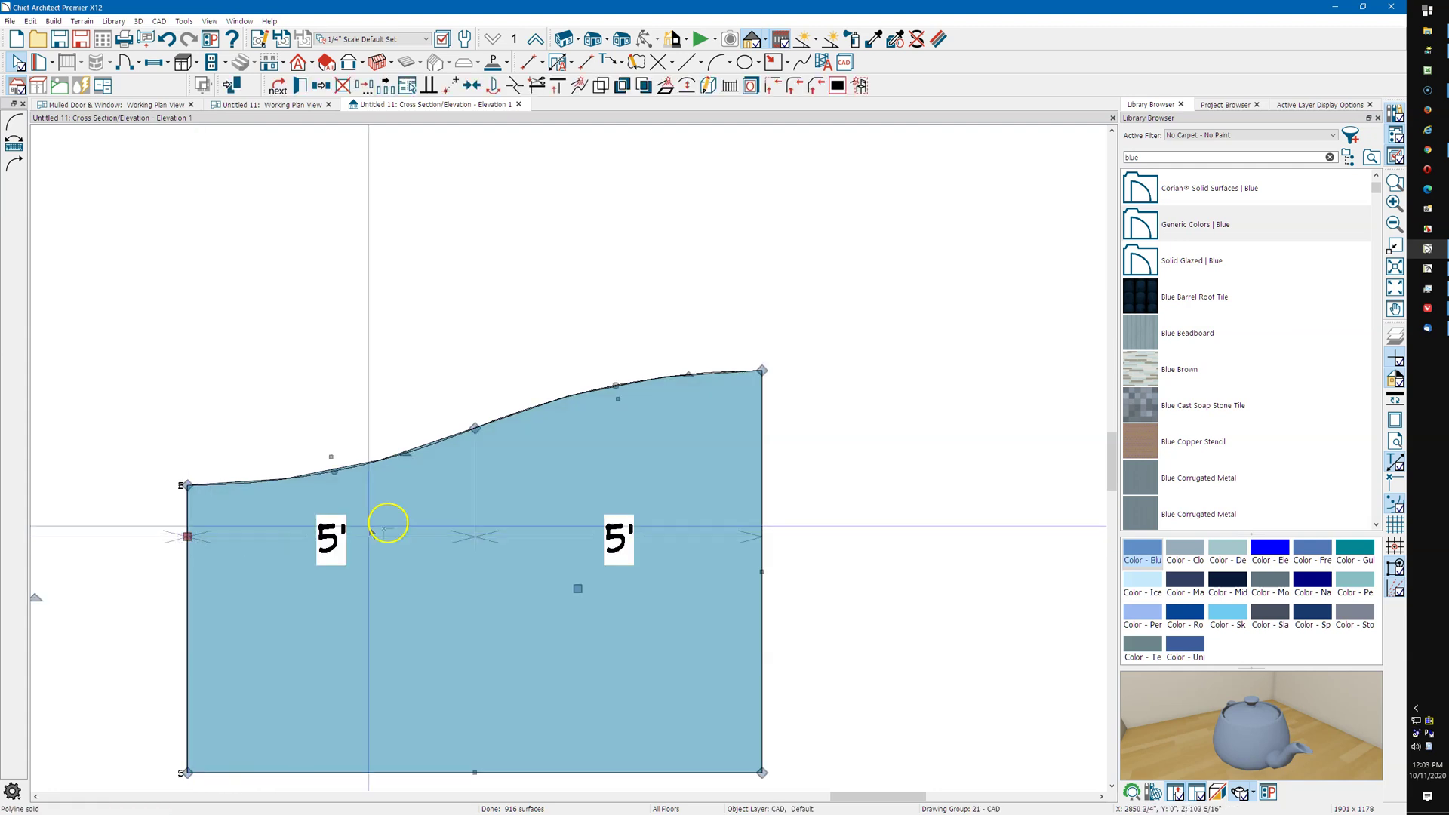
{"action": "scroll", "coordinate": [413, 434], "scroll_direction": "down", "scroll_amount": 1}
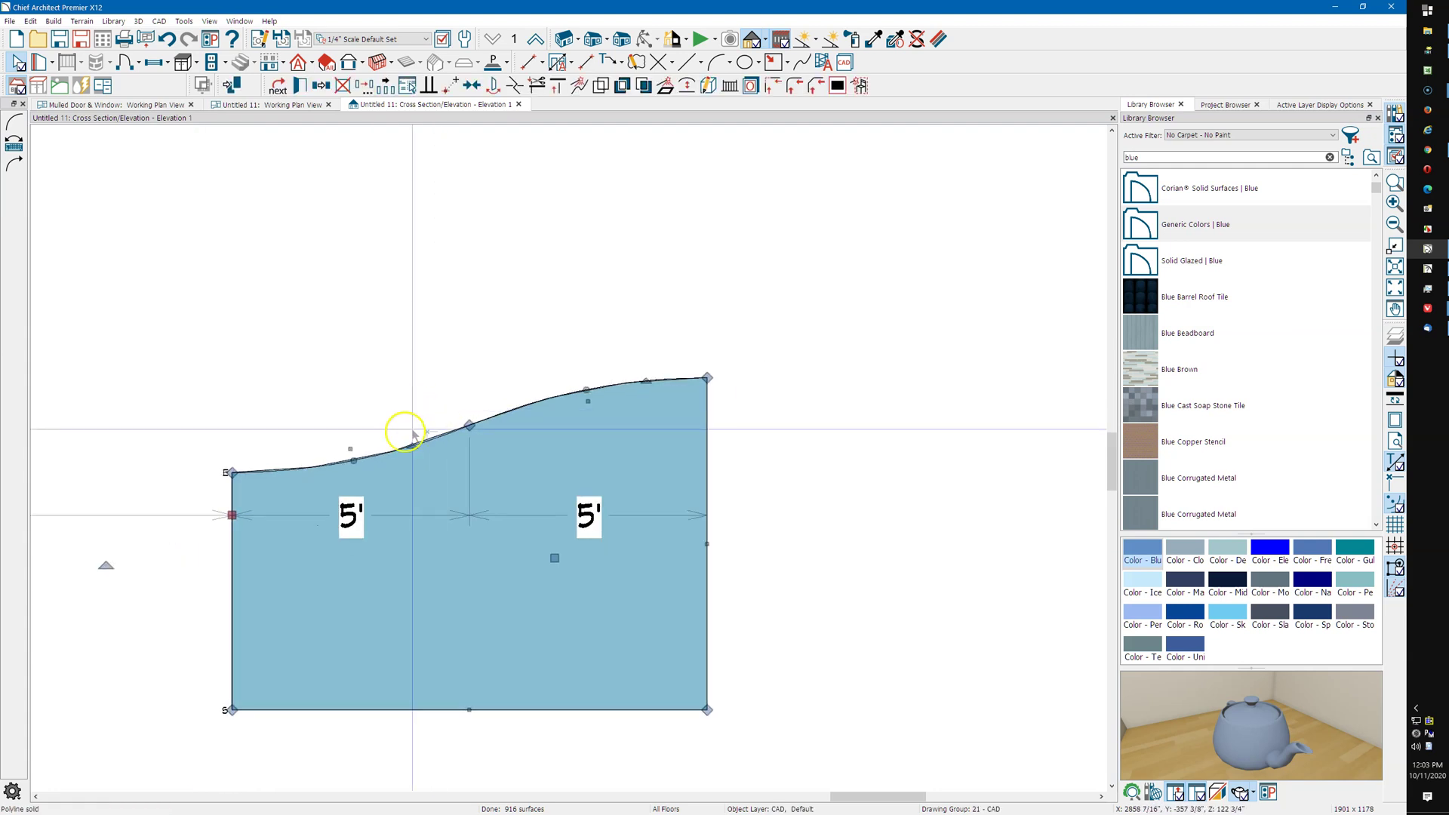
{"action": "double_click", "coordinate": [356, 463]}
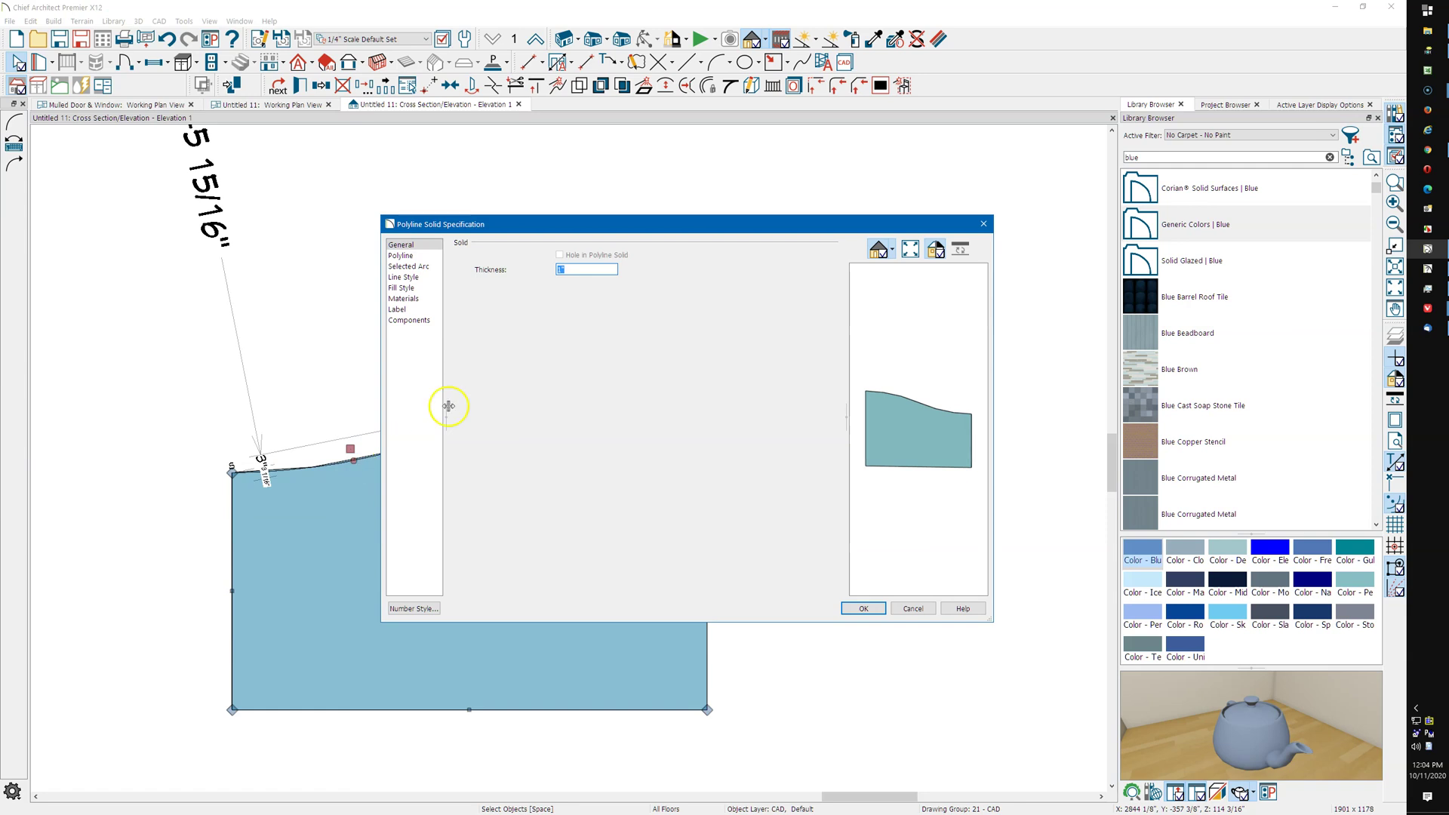
{"action": "left_click", "coordinate": [411, 266]}
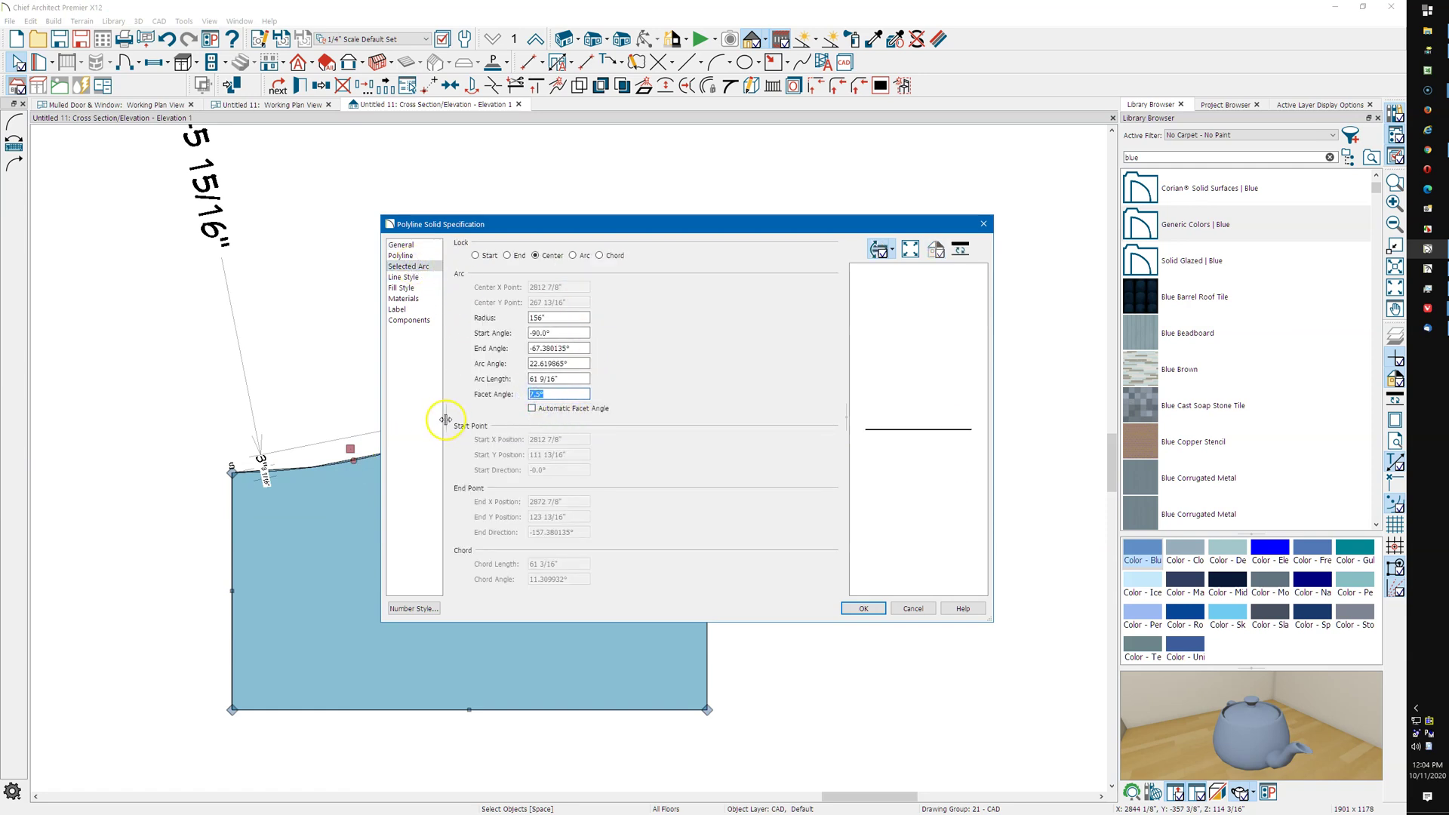
{"action": "left_click", "coordinate": [865, 608]}
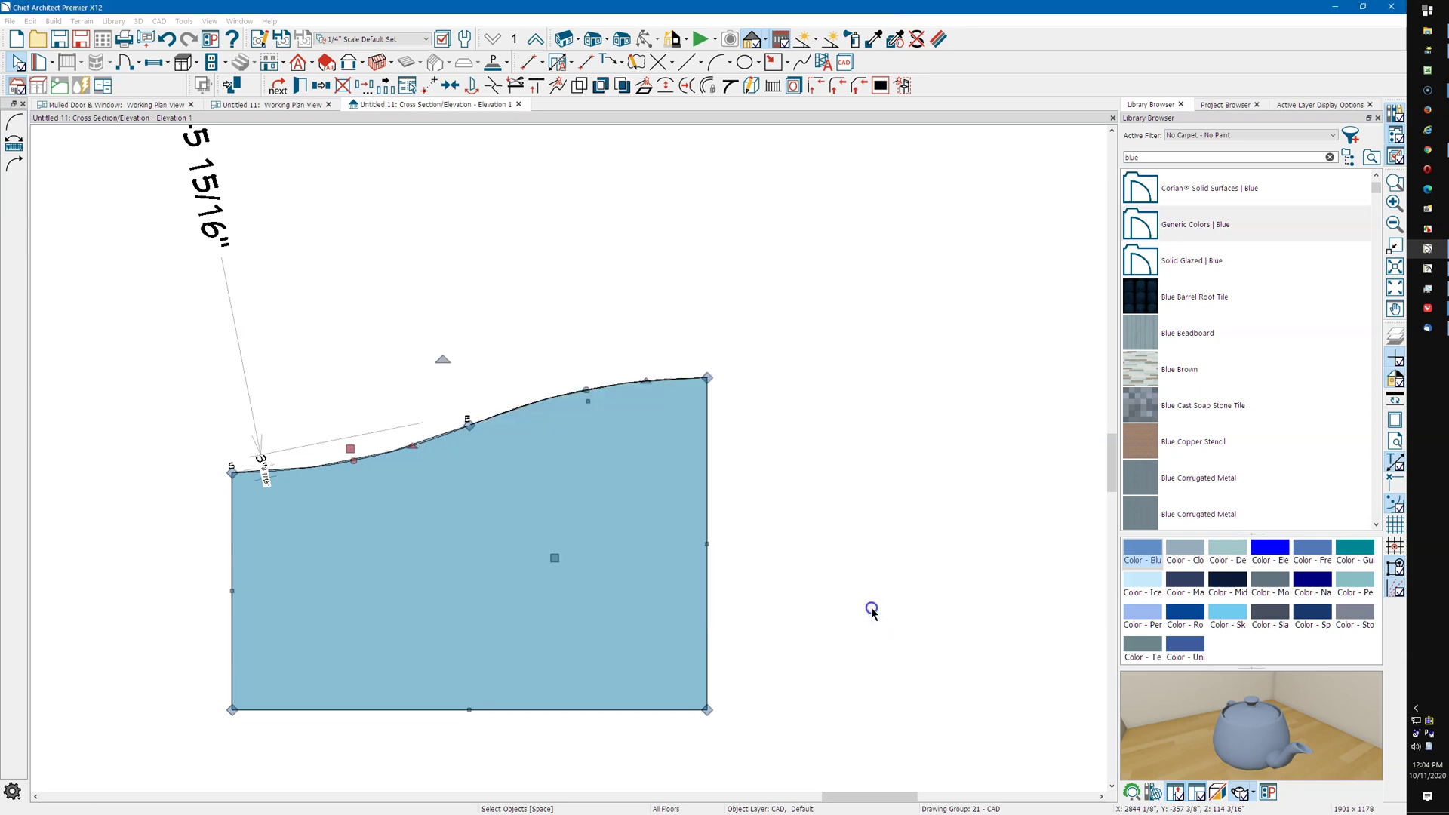
{"action": "left_click", "coordinate": [721, 326]}
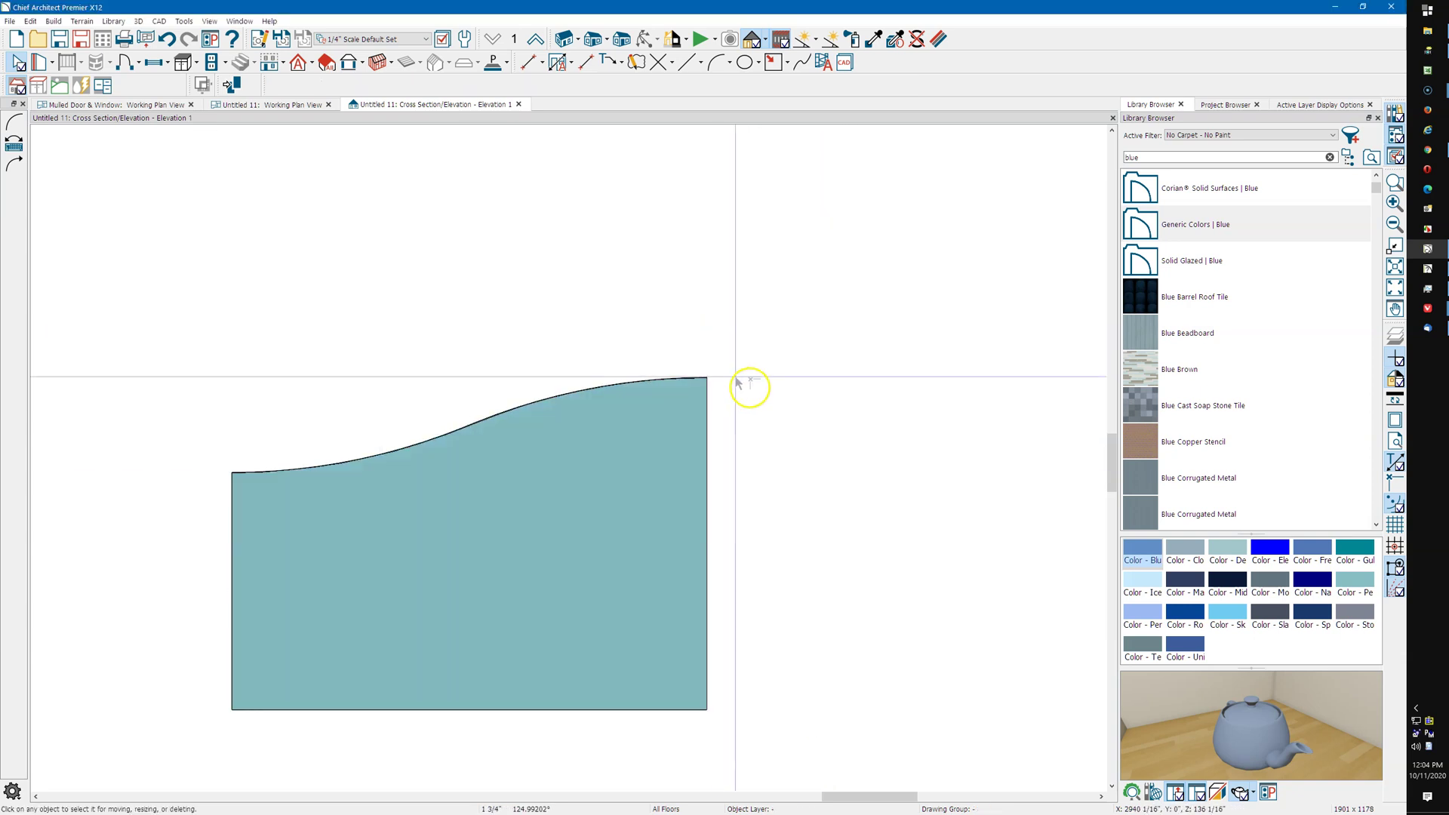
Delete the two construction arcs lying along the solid's curved top edge
{"action": "left_click", "coordinate": [375, 457]}
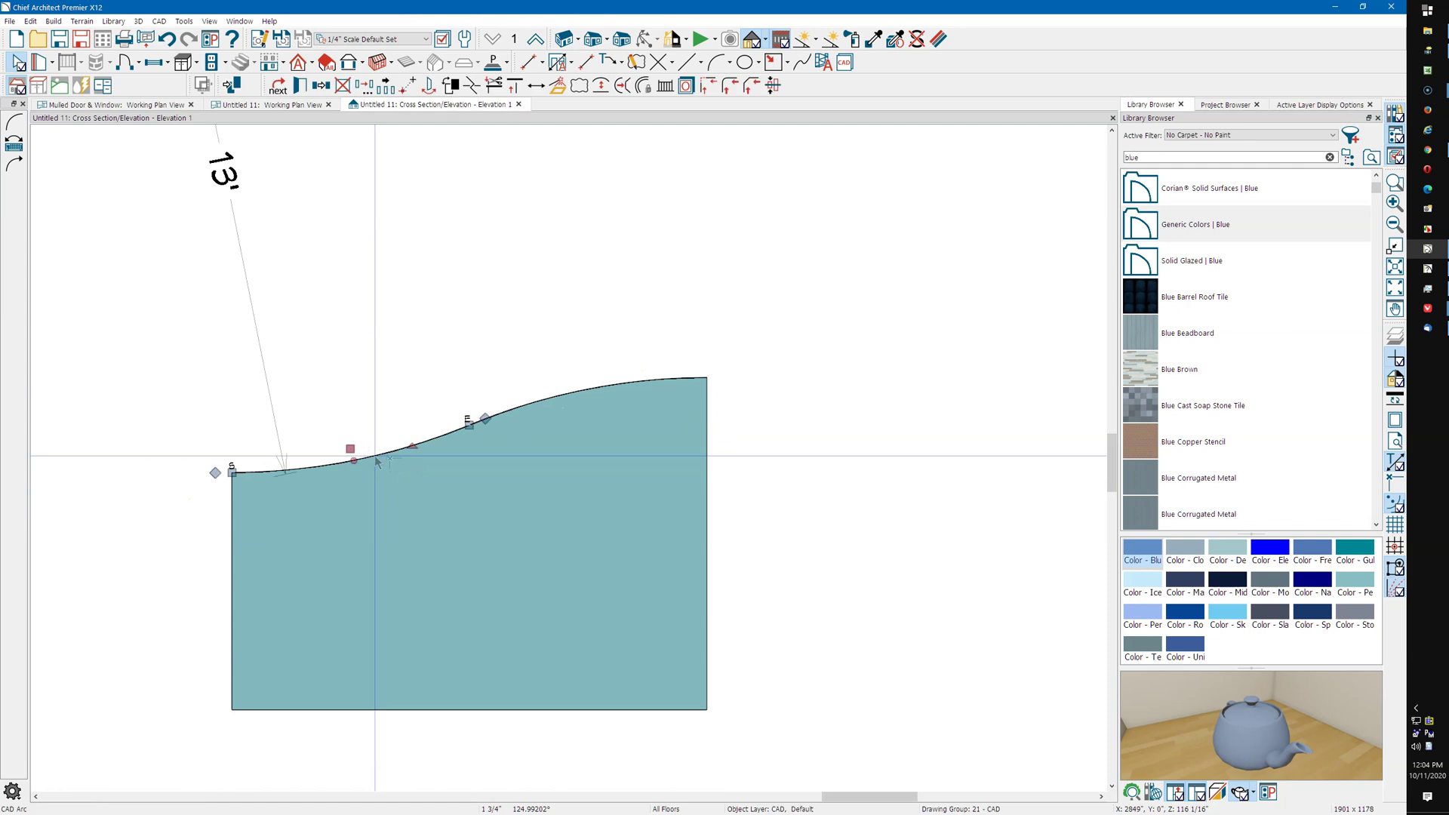
{"action": "left_click", "coordinate": [576, 392]}
{"action": "key", "text": "Escape"}
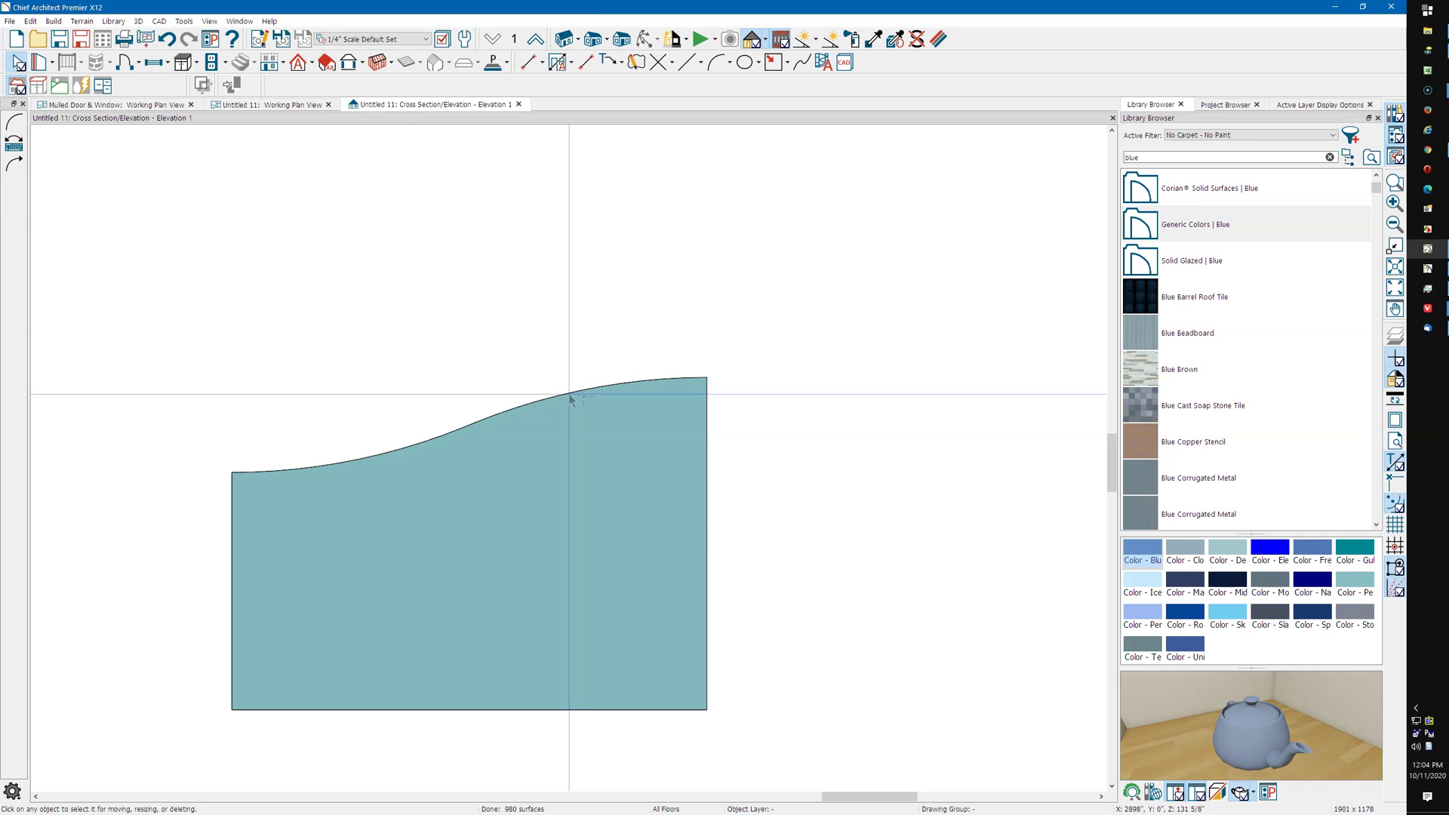
Make a copy of the curved-top polyline solid at its current location
{"action": "scroll", "coordinate": [725, 457], "scroll_direction": "down", "scroll_amount": 2}
{"action": "scroll", "coordinate": [839, 465], "scroll_direction": "down", "scroll_amount": 2}
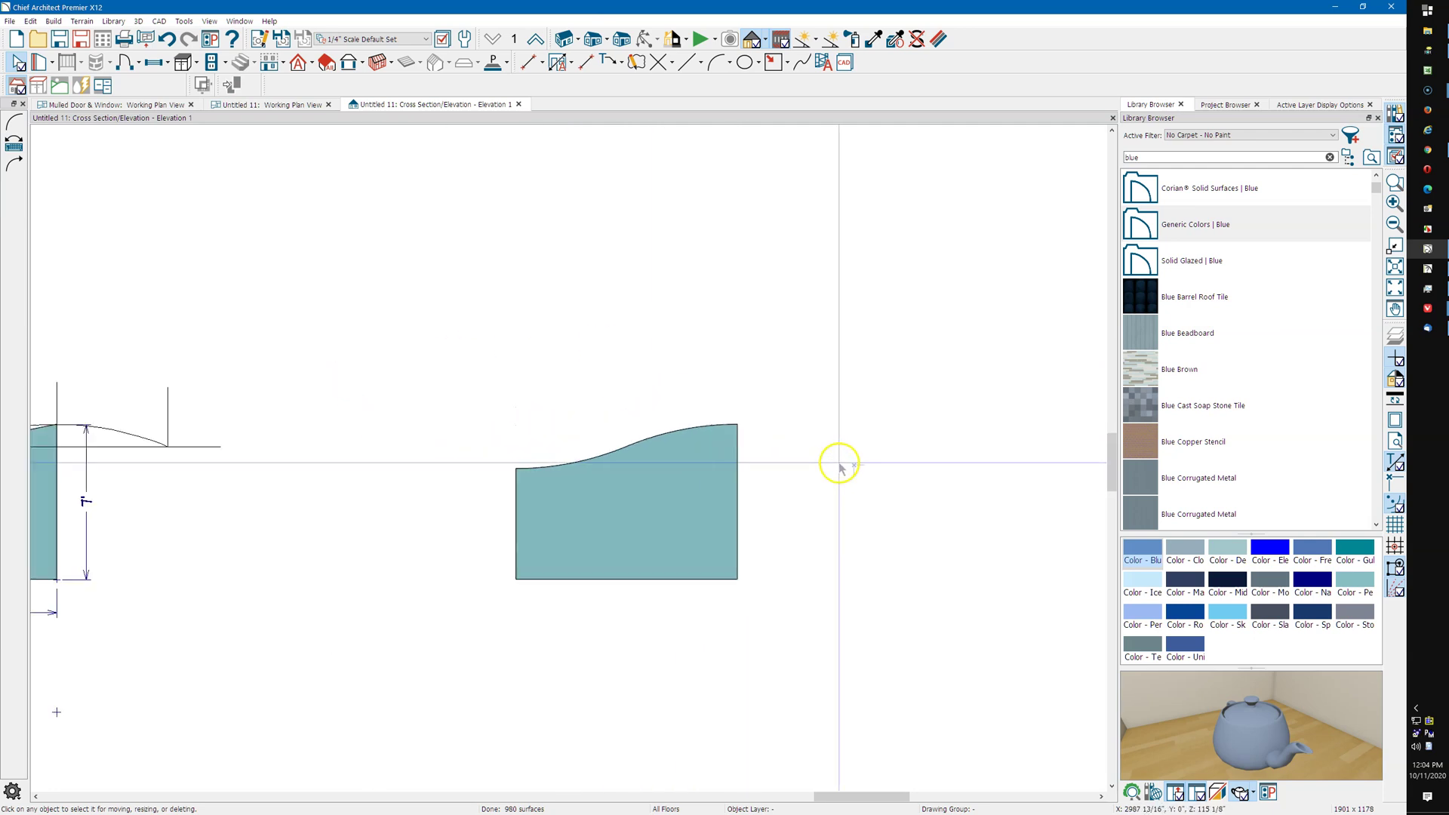
{"action": "scroll", "coordinate": [839, 466], "scroll_direction": "down", "scroll_amount": 3}
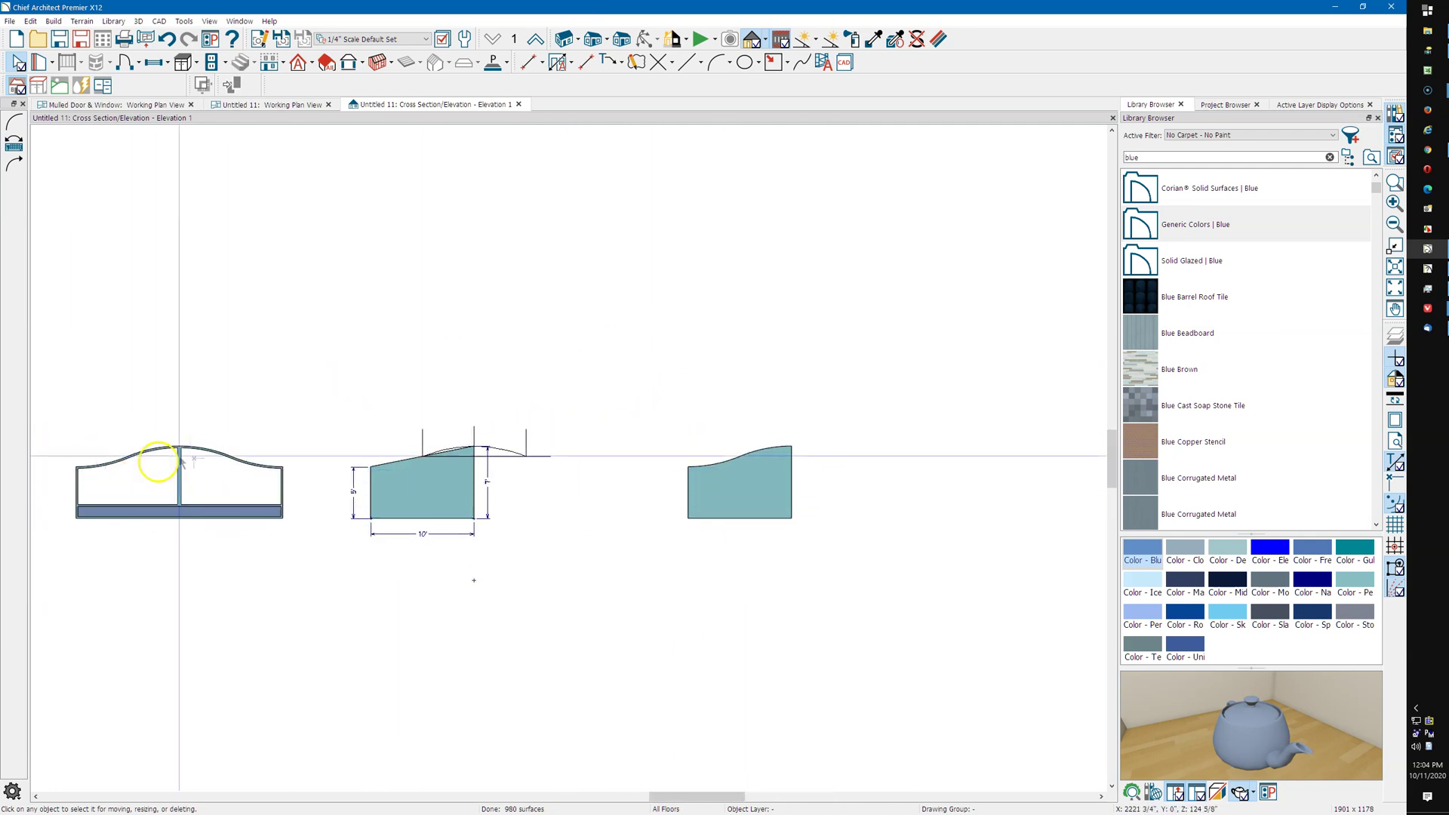
{"action": "scroll", "coordinate": [866, 504], "scroll_direction": "up", "scroll_amount": 1}
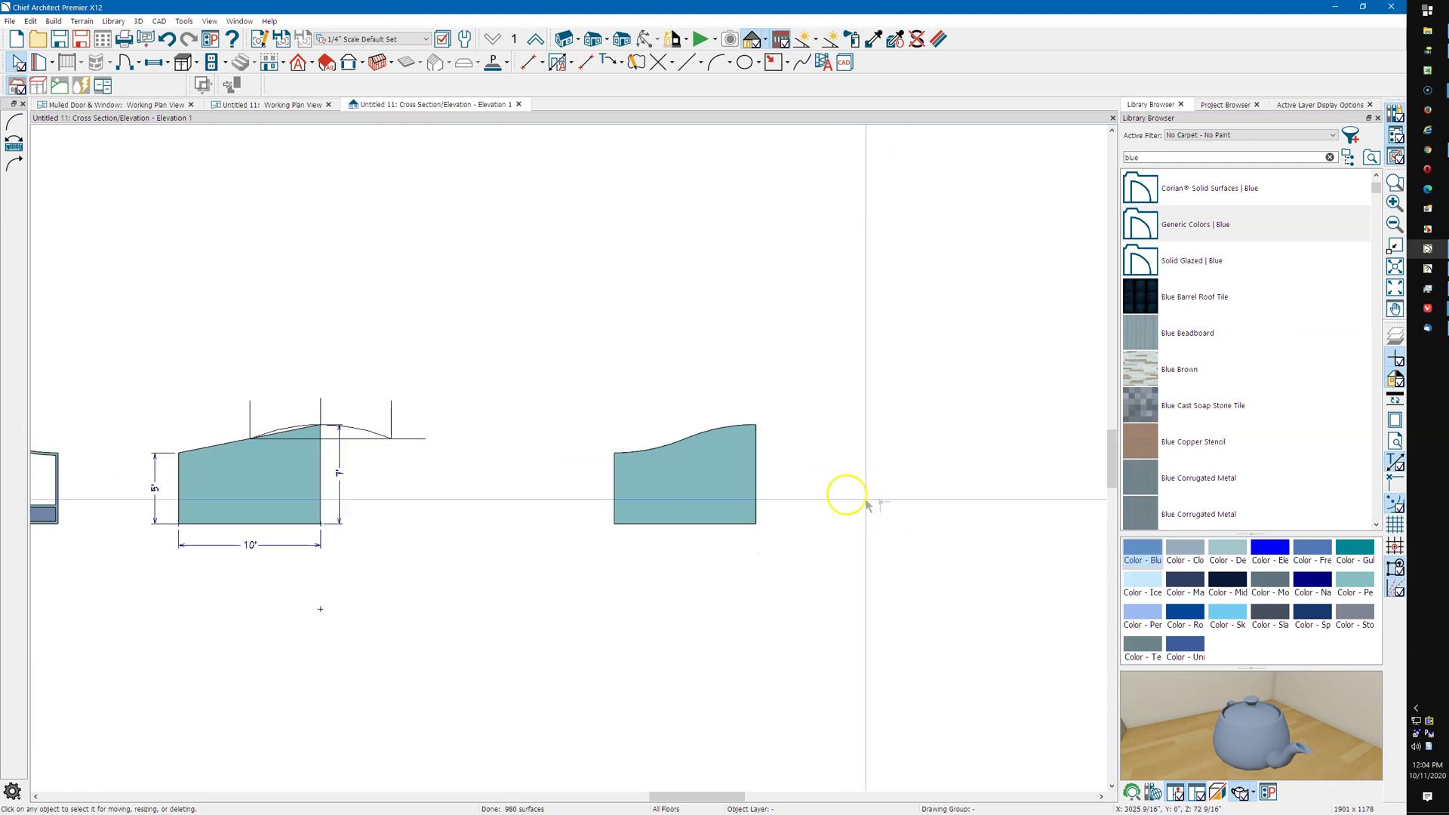
{"action": "scroll", "coordinate": [612, 464], "scroll_direction": "up", "scroll_amount": 4}
{"action": "scroll", "coordinate": [609, 462], "scroll_direction": "up", "scroll_amount": 1}
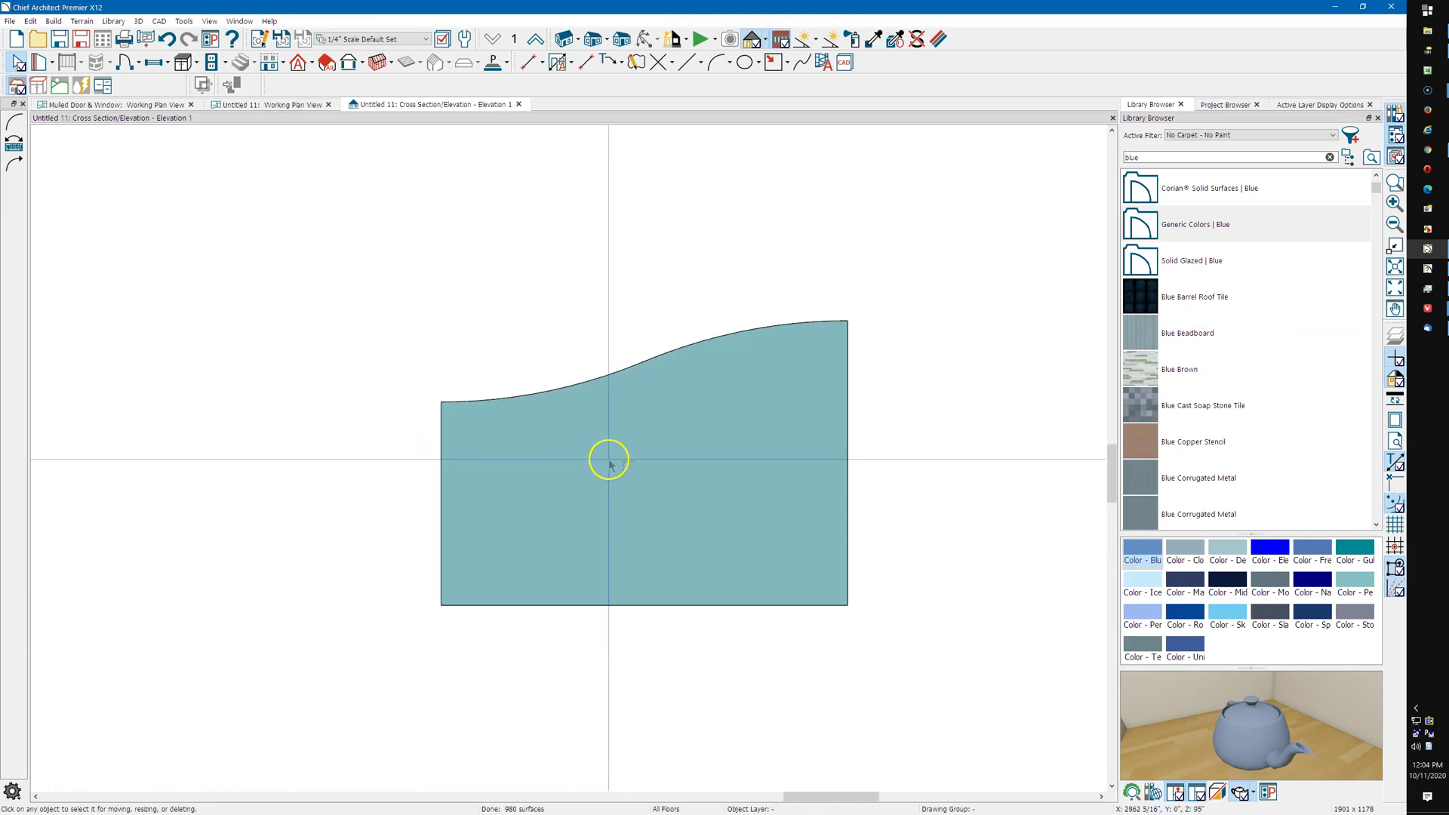
{"action": "left_click", "coordinate": [608, 462]}
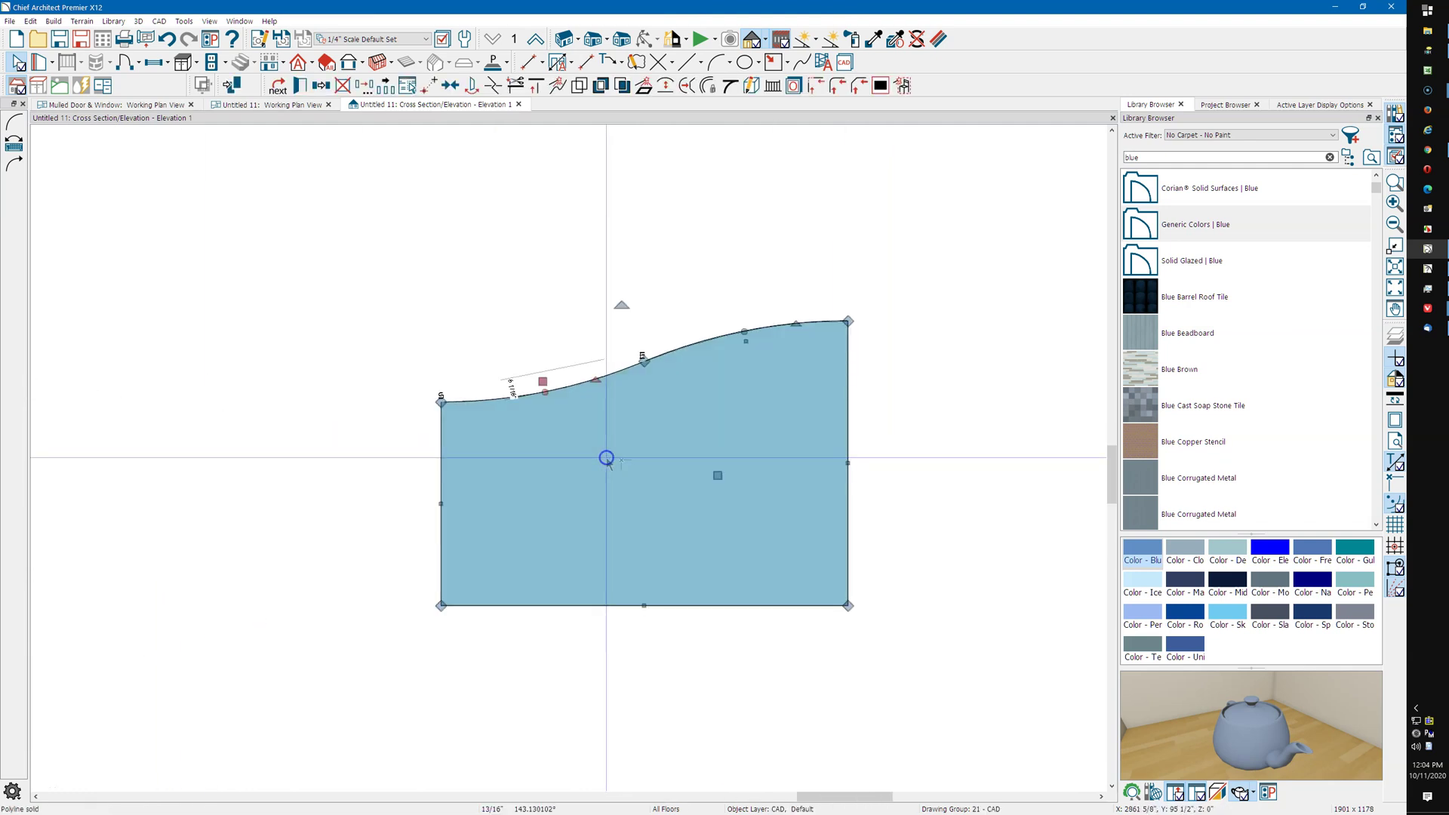
{"action": "left_click", "coordinate": [233, 87]}
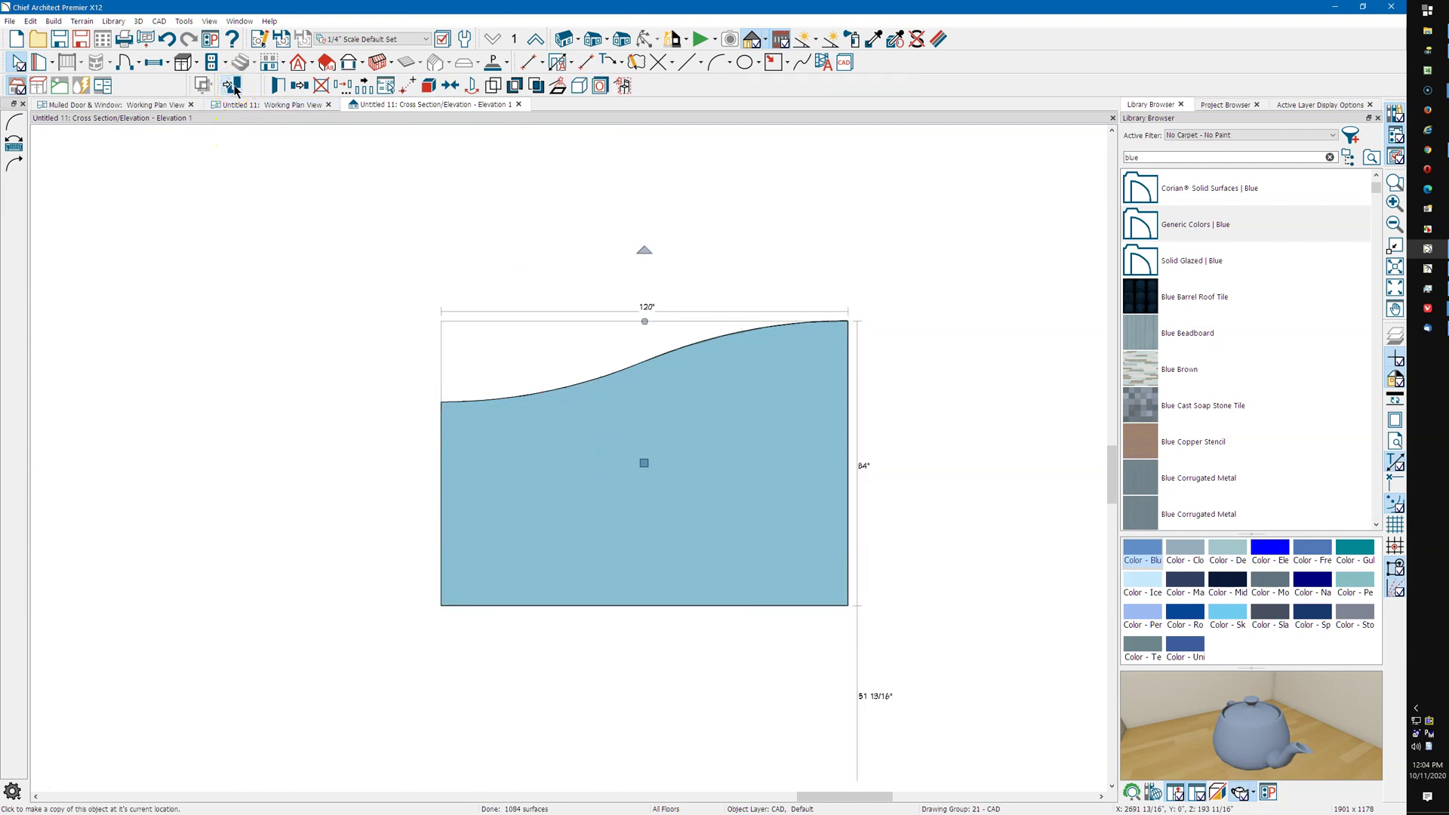
Inset all edges of the copied solid by 2" using a relative corner offset of 2" in X and Y
{"action": "left_click", "coordinate": [449, 457]}
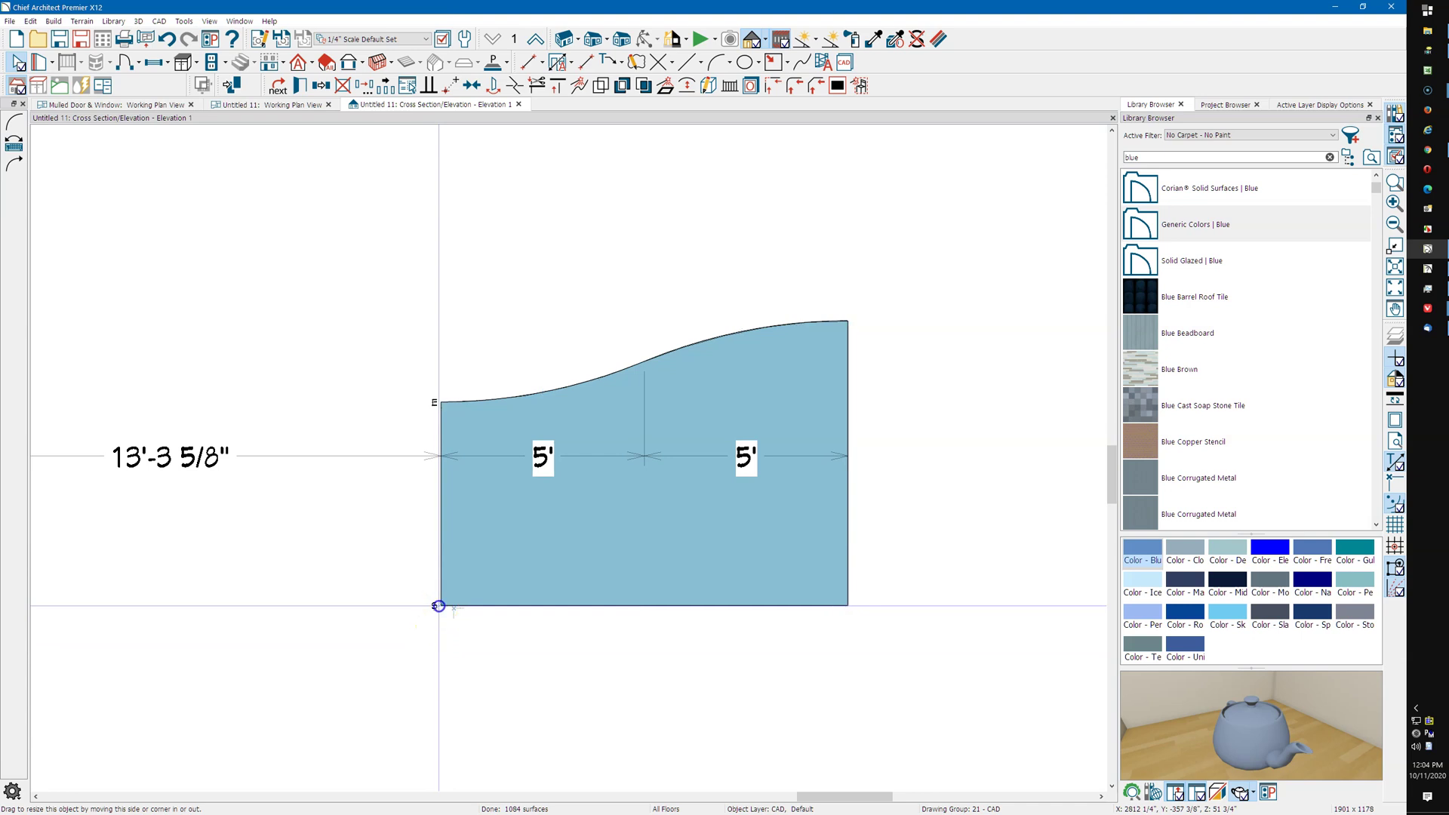
{"action": "left_click_drag", "start_coordinate": [438, 606], "coordinate": [461, 597]}
{"action": "key", "text": "Tab"}
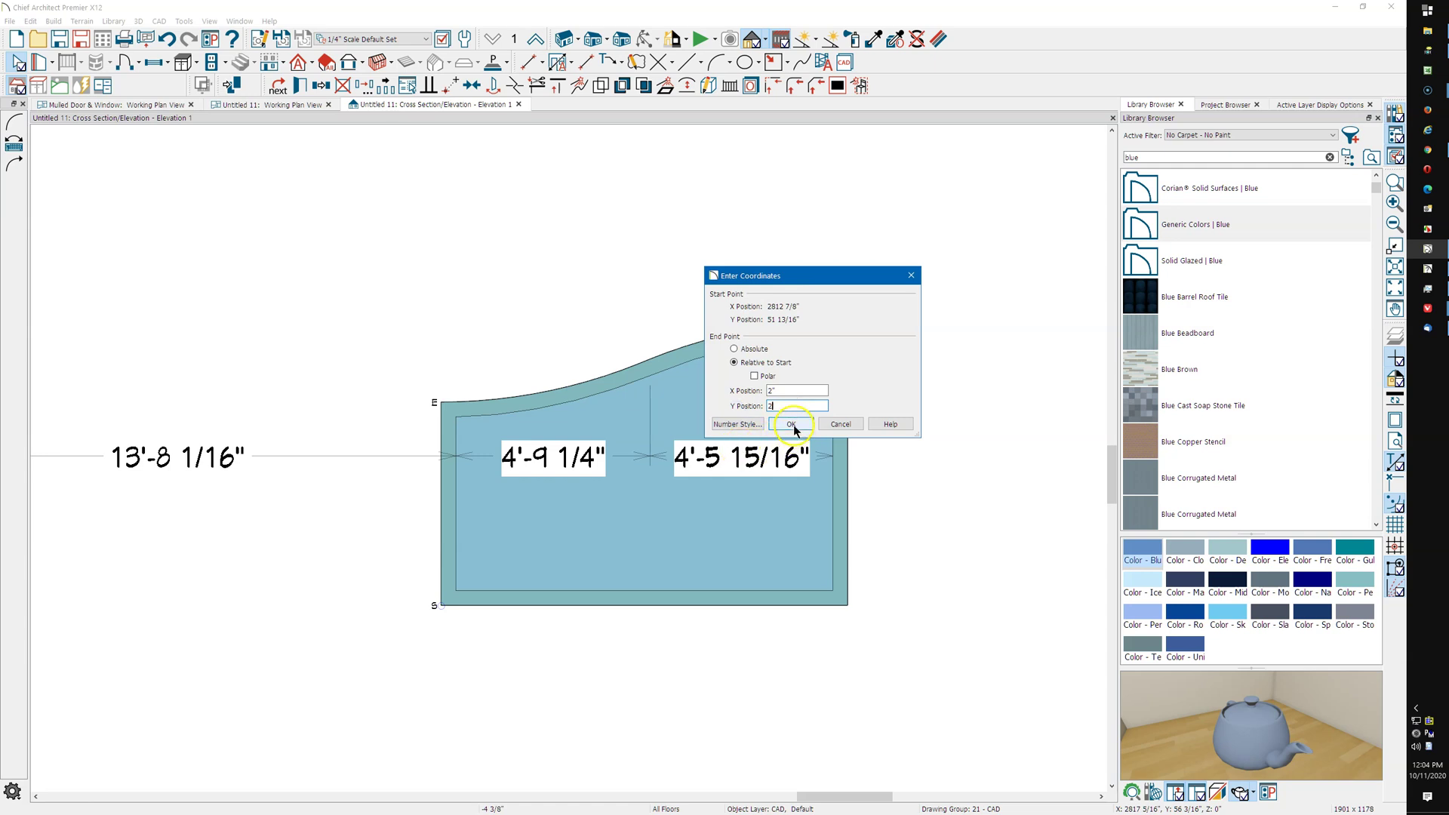
{"action": "left_click", "coordinate": [793, 427]}
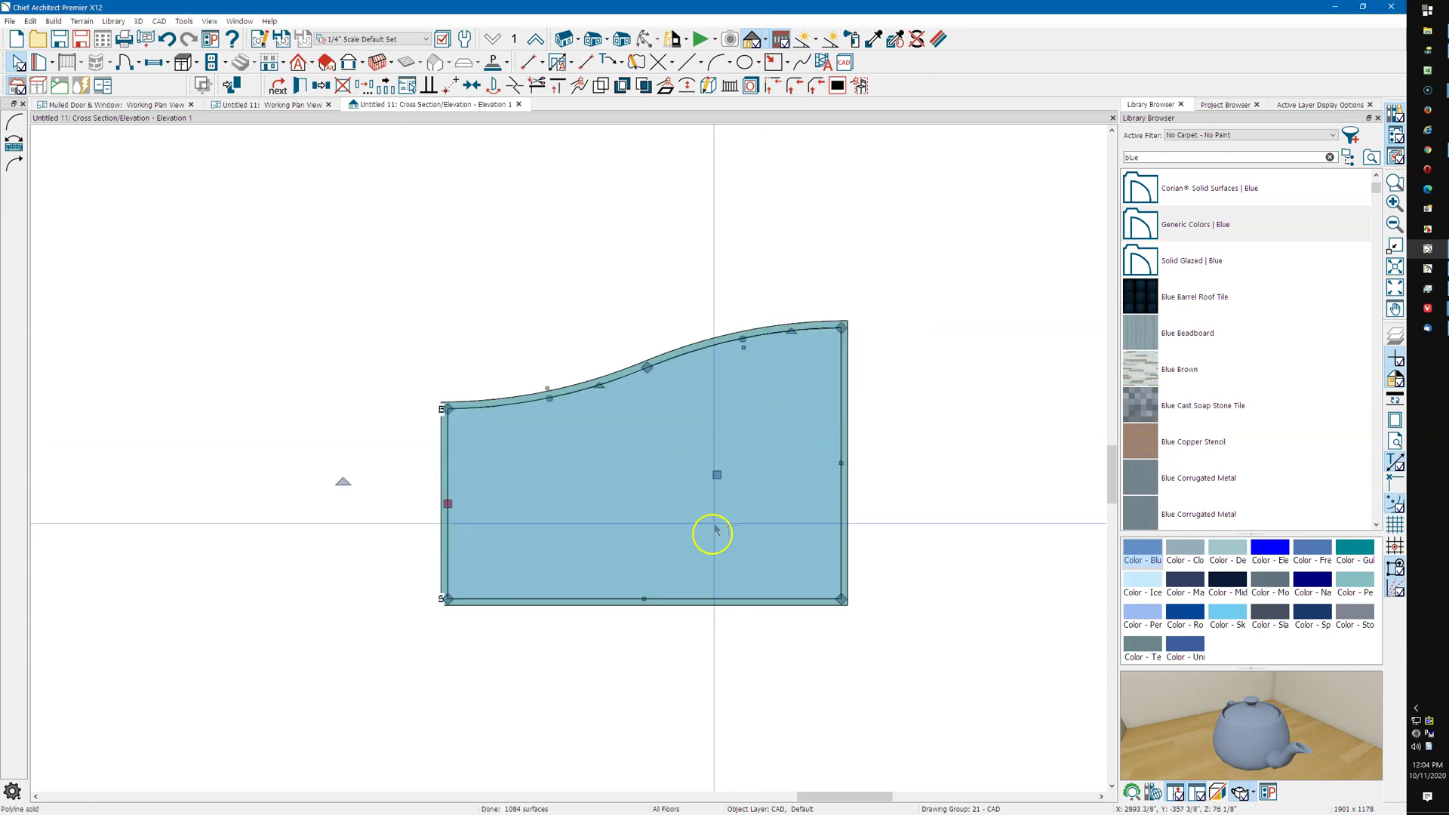
Raise the inset copy's bottom edge to 1'-4" above the outer solid's bottom edge
{"action": "left_click_drag", "start_coordinate": [643, 596], "coordinate": [651, 561]}
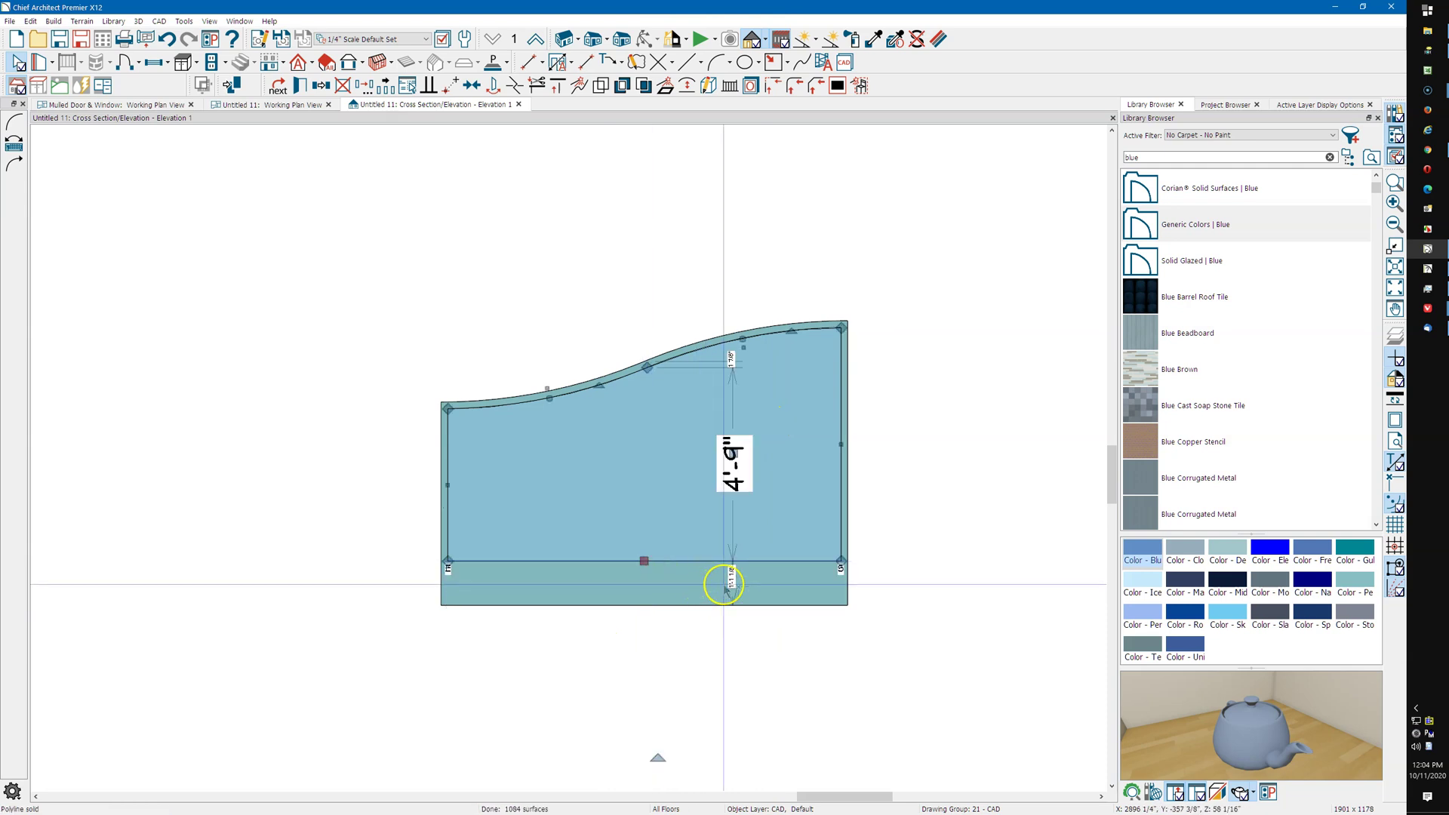
{"action": "left_click", "coordinate": [727, 581]}
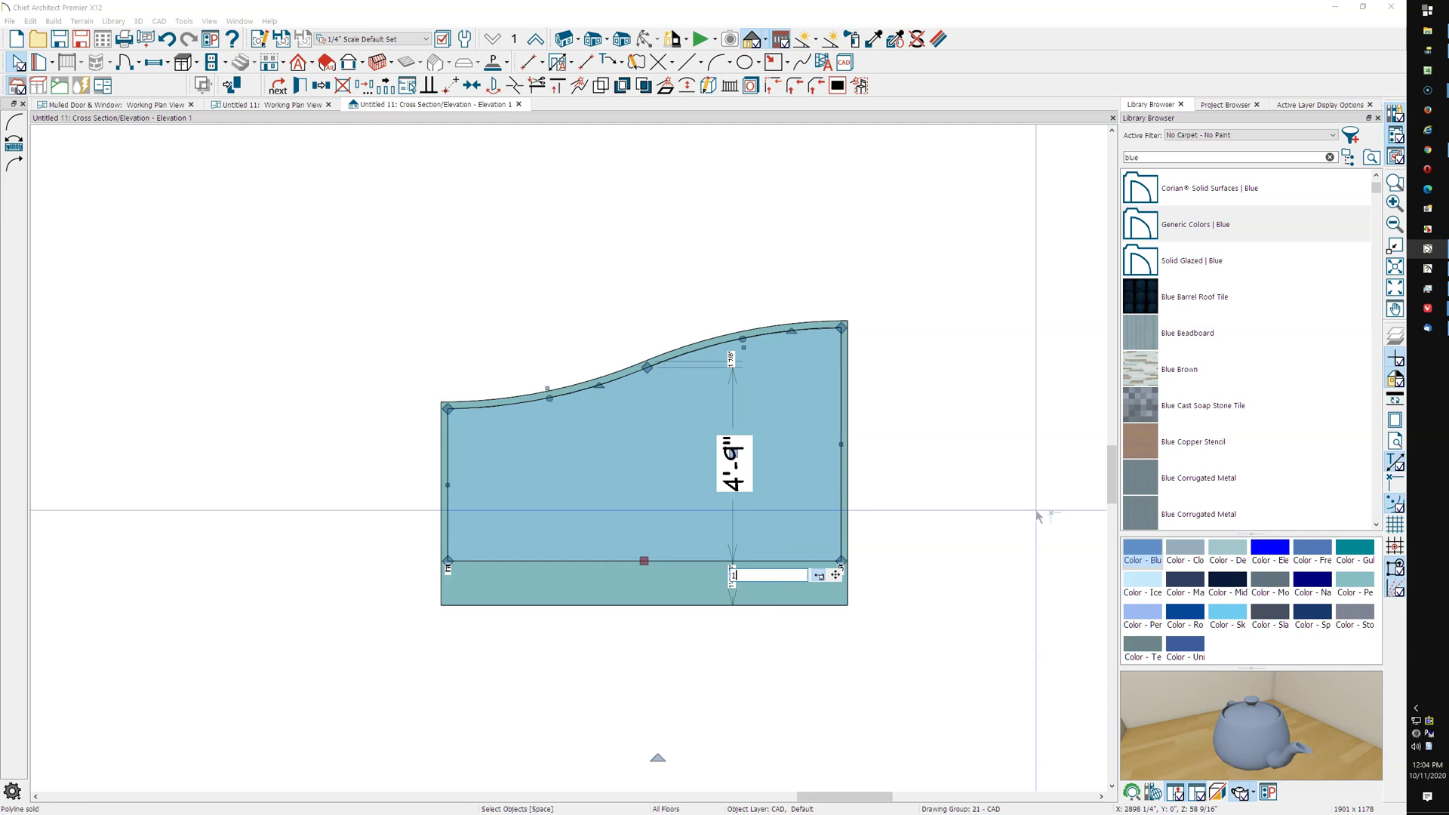
{"action": "key", "text": "Return"}
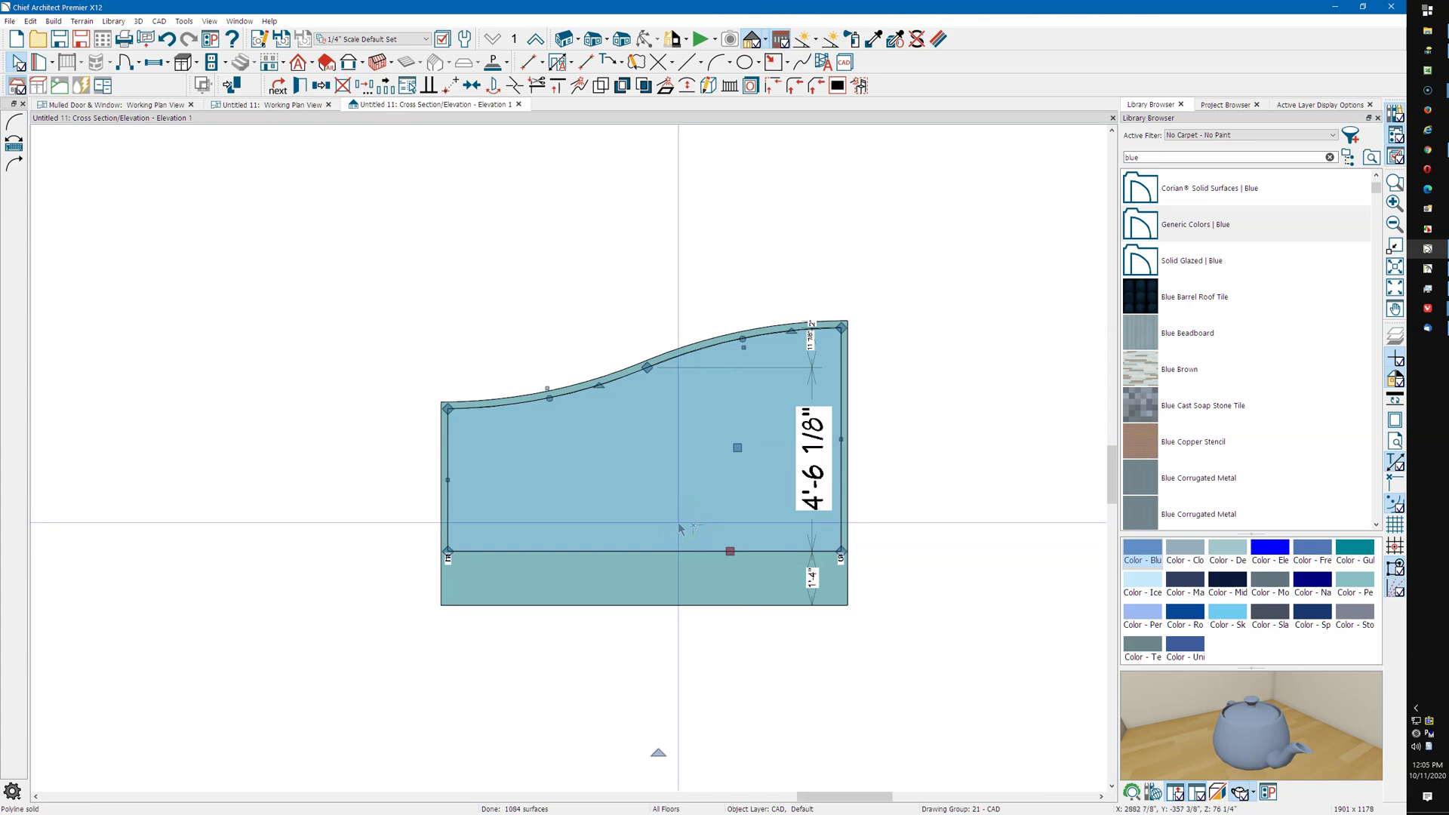
Turn the inset curved copy into a hole in the outer polyline solid
{"action": "left_click", "coordinate": [299, 88]}
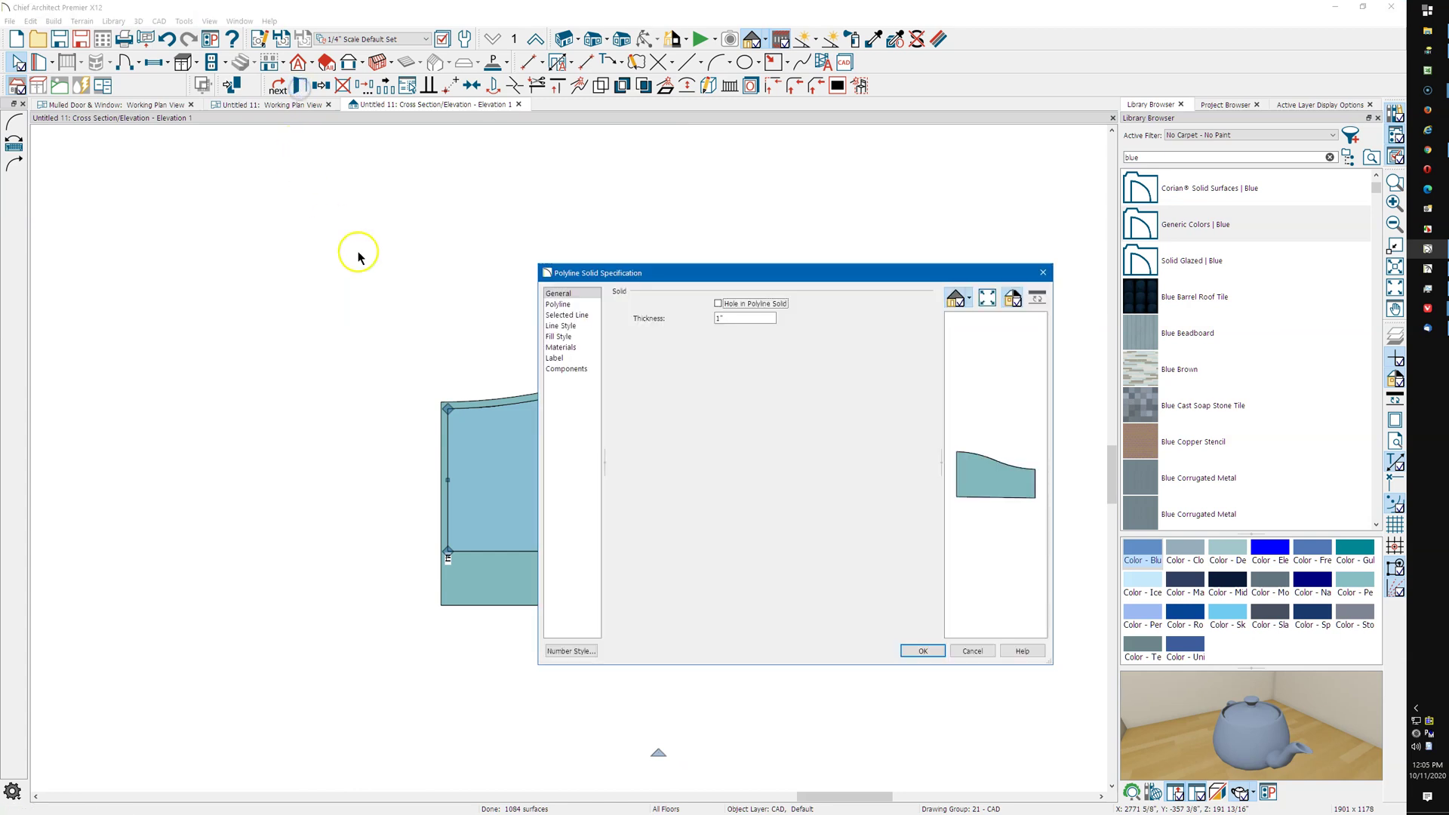
{"action": "left_click", "coordinate": [718, 304]}
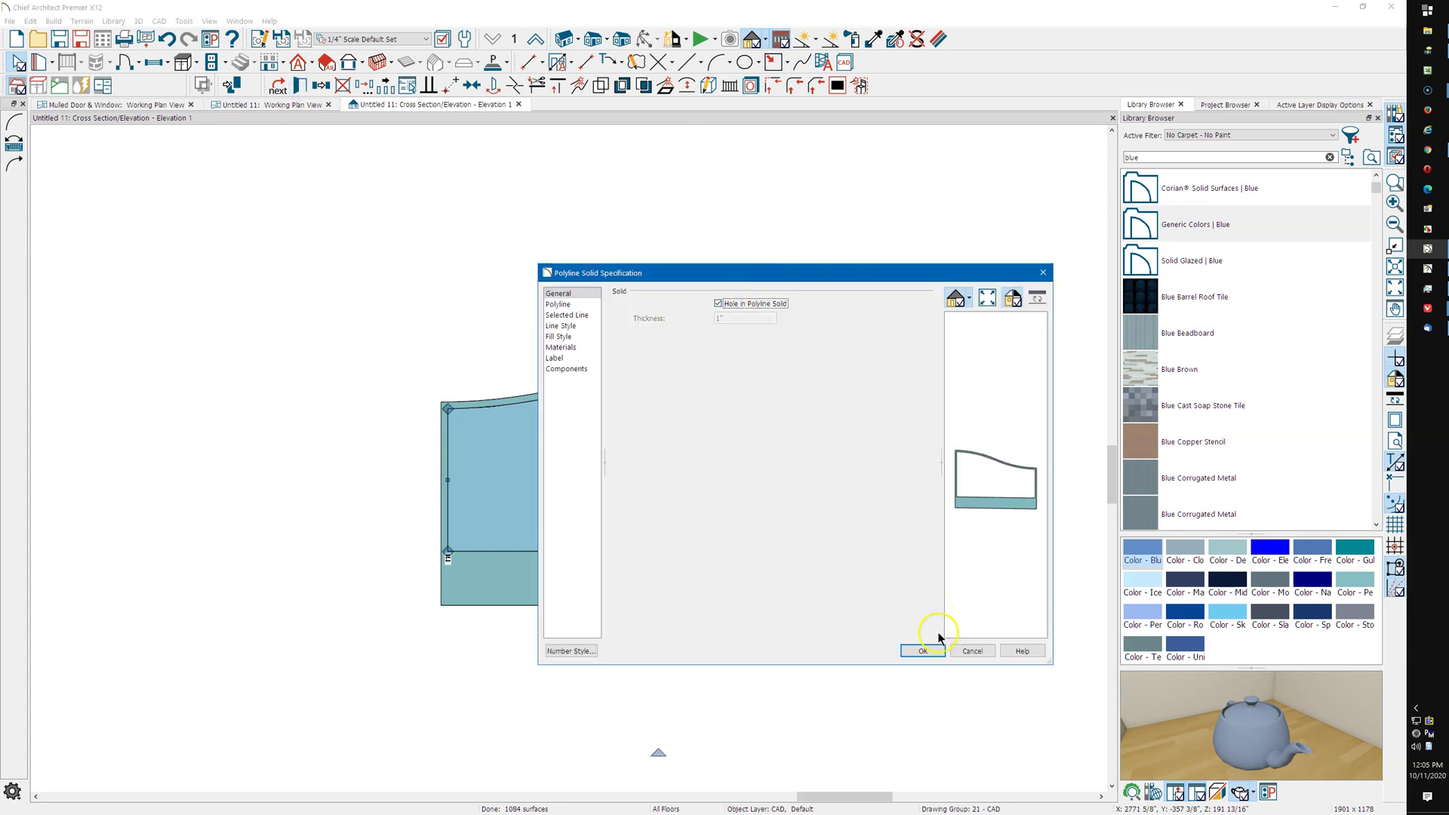
{"action": "left_click", "coordinate": [924, 651]}
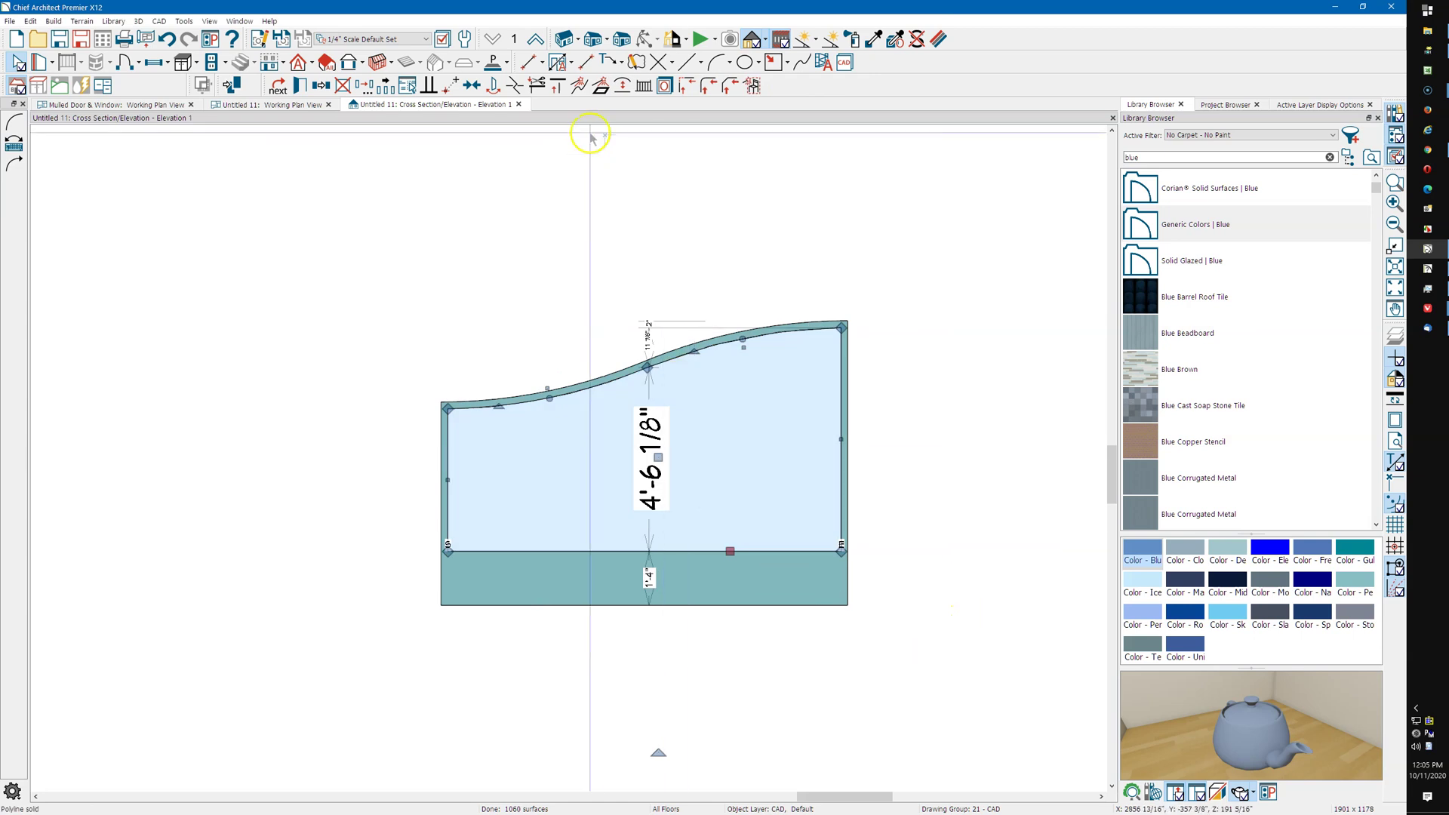
Draw a rectangular polyline solid in the band below the curved opening and set its width to 120-4 inches
{"action": "left_click", "coordinate": [493, 62]}
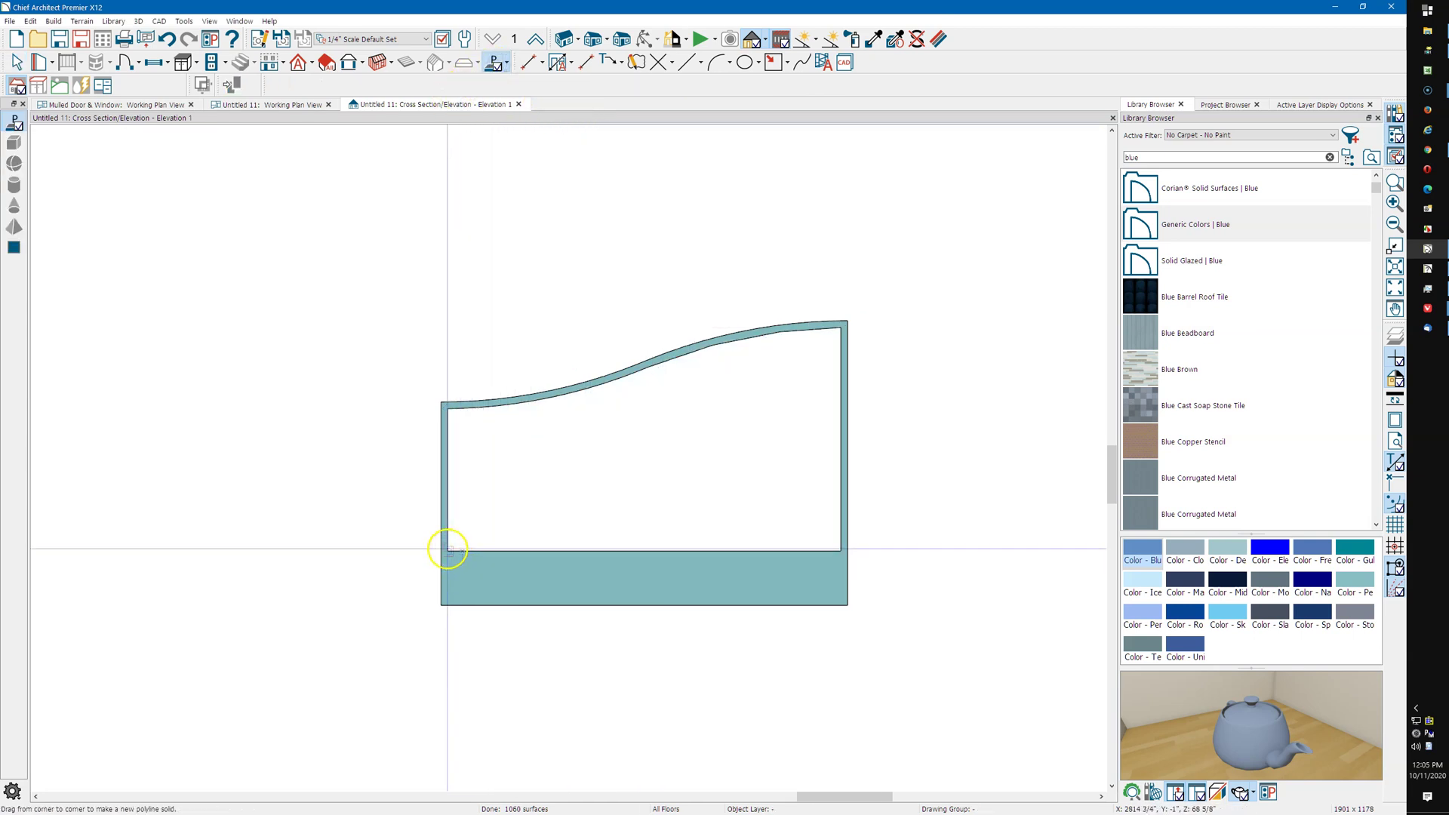
{"action": "left_click_drag", "start_coordinate": [449, 551], "coordinate": [813, 597]}
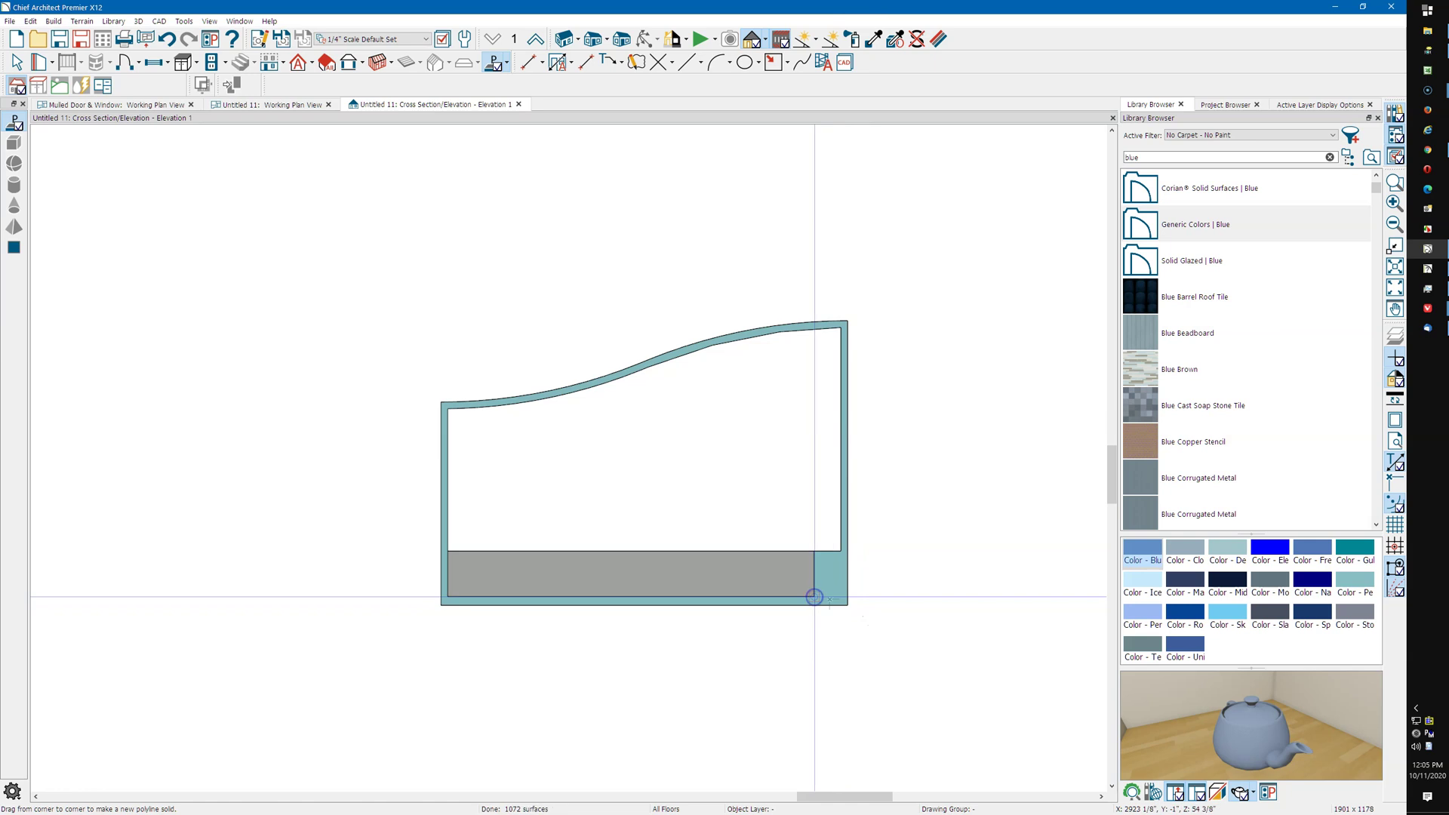
{"action": "key", "text": "space"}
{"action": "left_click", "coordinate": [795, 571]}
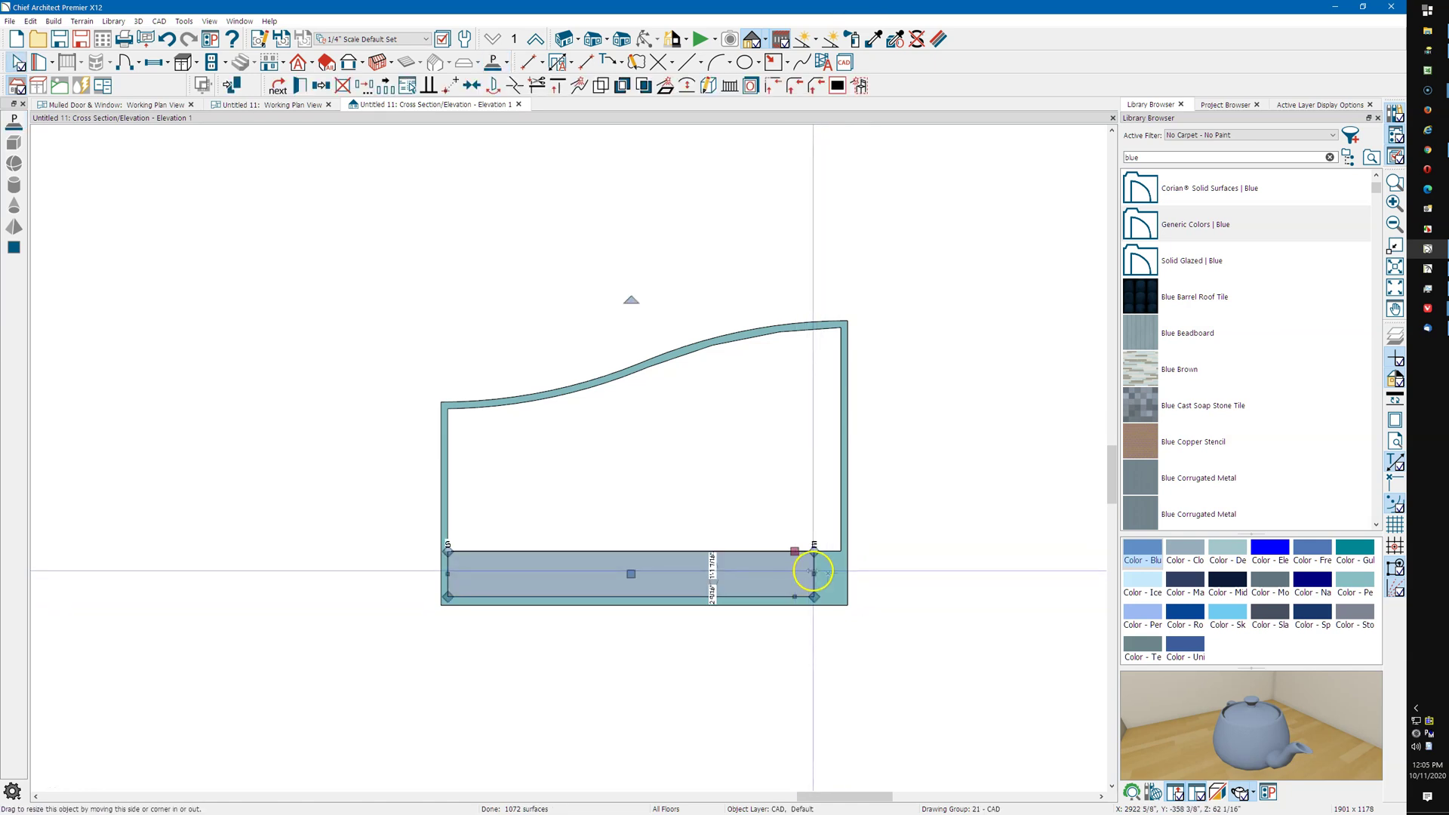
{"action": "left_click", "coordinate": [814, 571]}
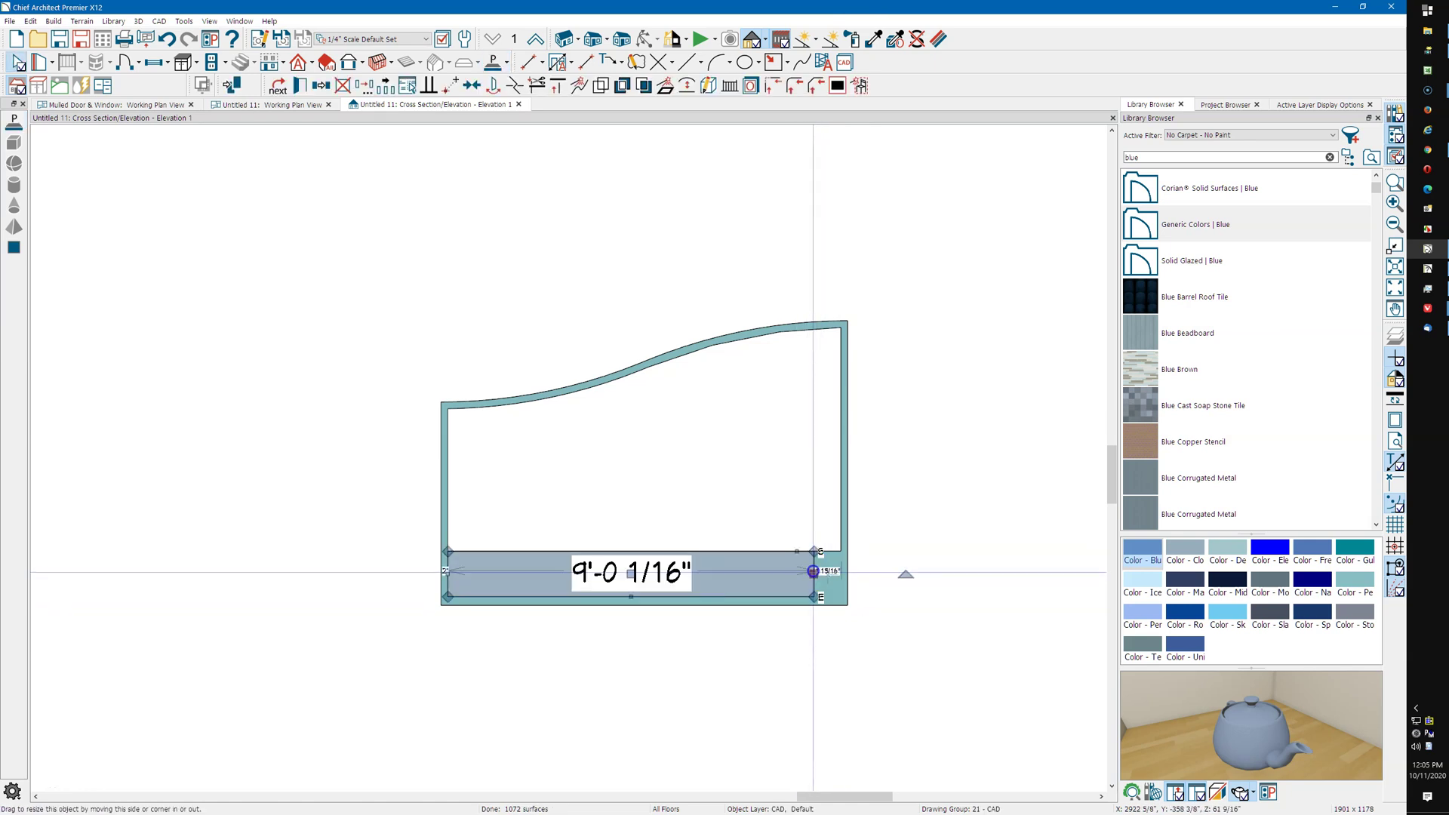
{"action": "left_click", "coordinate": [671, 572]}
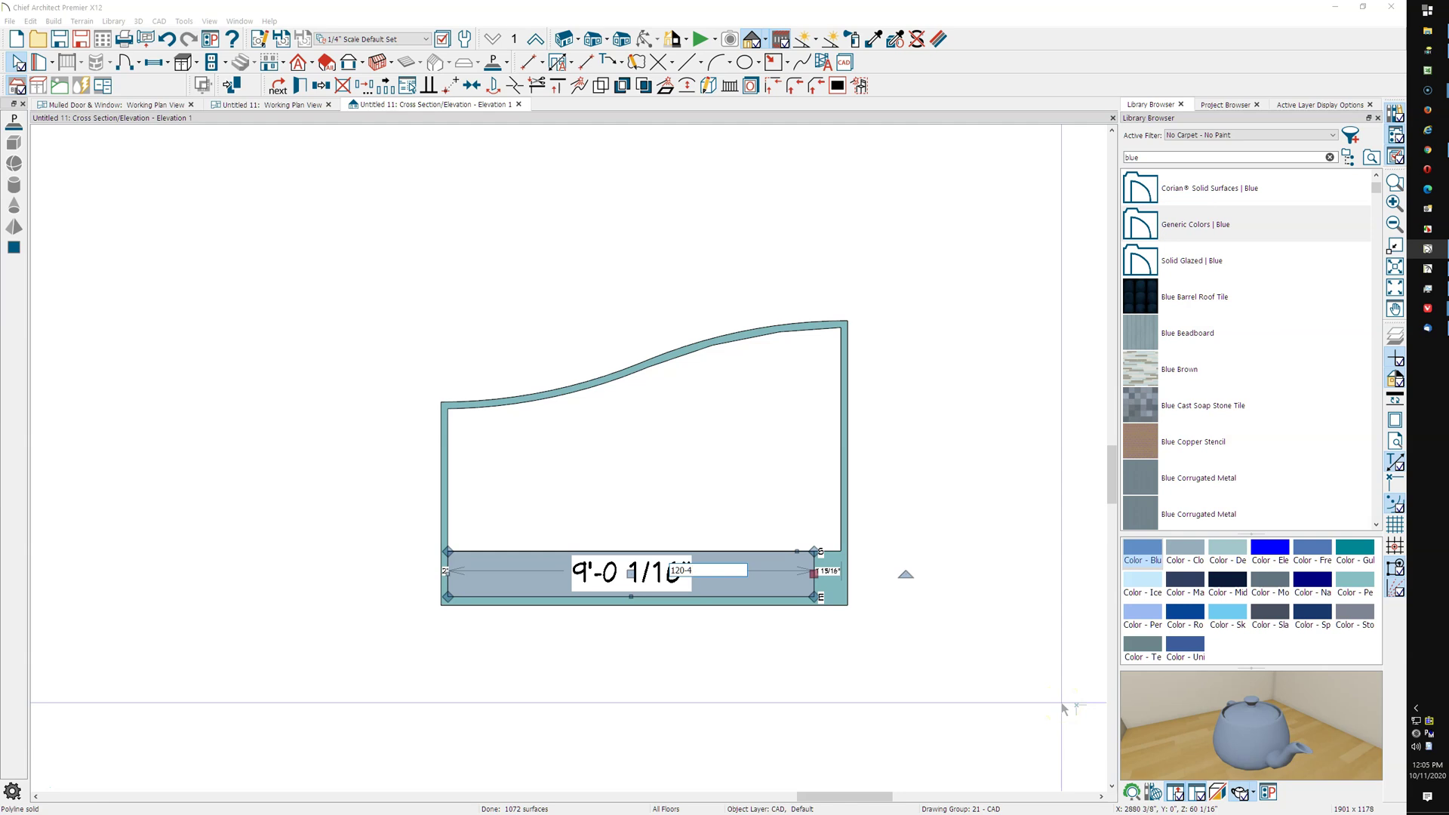
{"action": "type", "text": "120-4"}
{"action": "key", "text": "Return"}
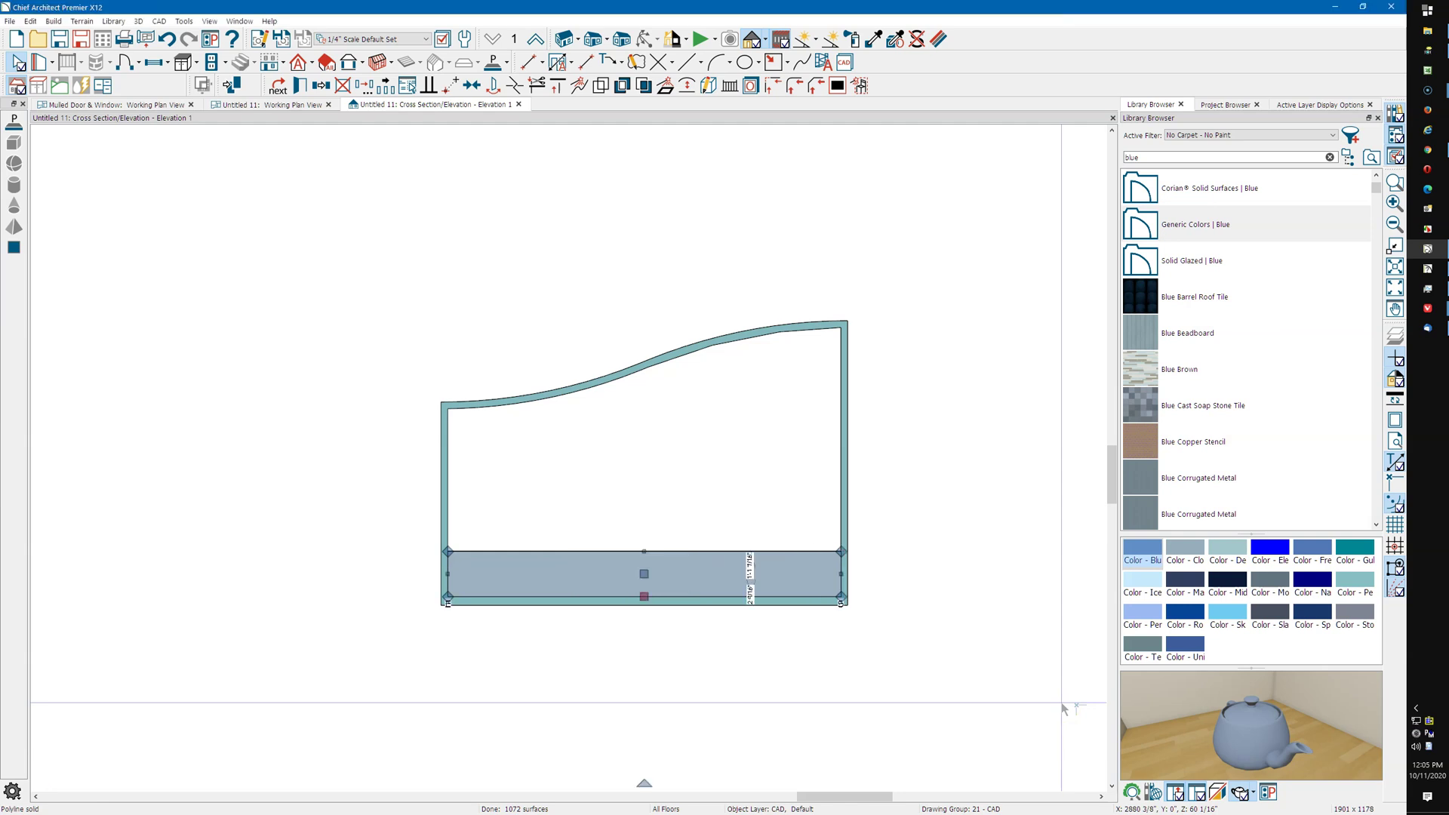
Set the rectangle's bottom edge 2" above the frame's bottom edge and its height to 1'
{"action": "scroll", "coordinate": [767, 646], "scroll_direction": "up", "scroll_amount": 6}
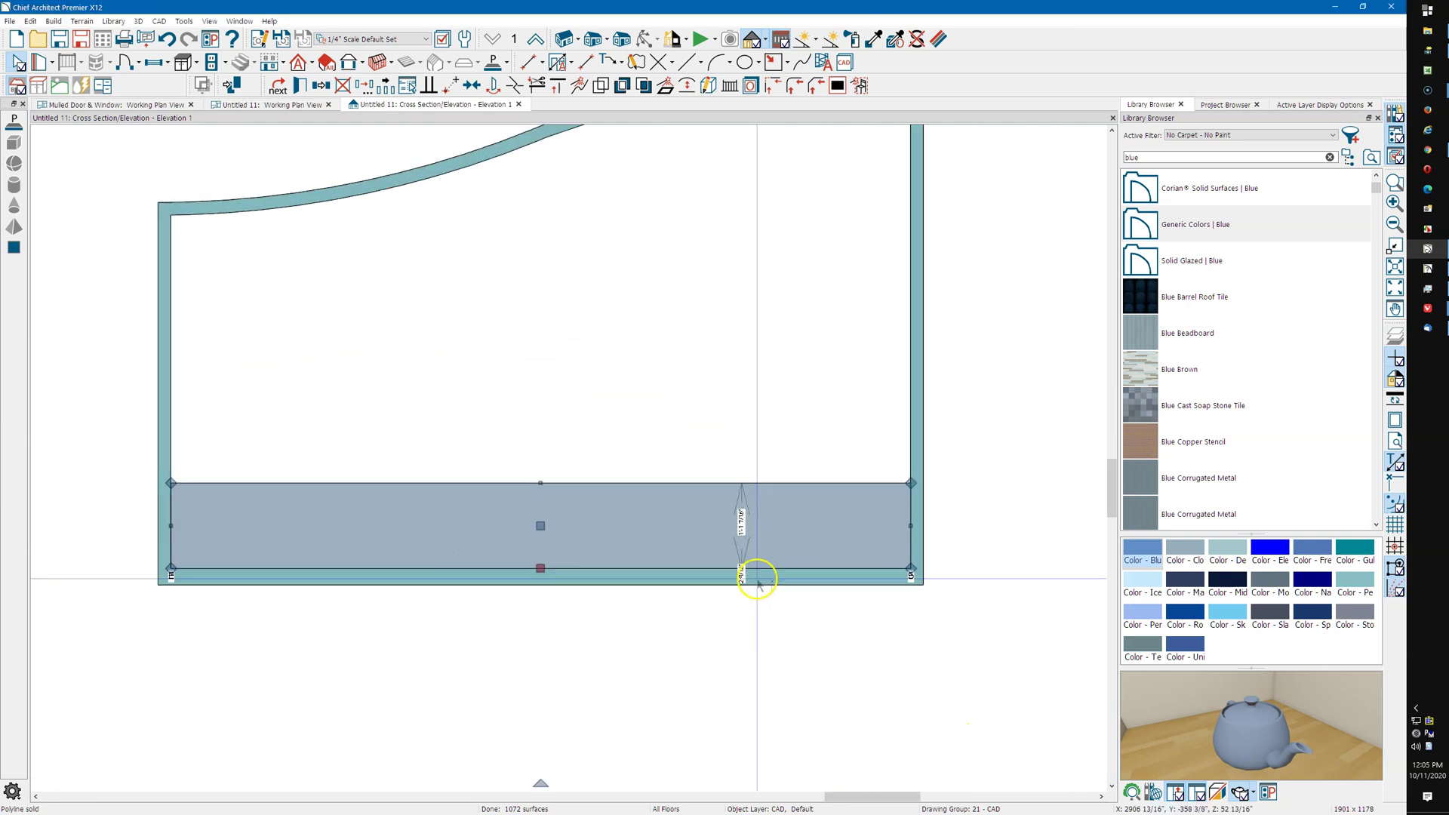
{"action": "left_click", "coordinate": [737, 581]}
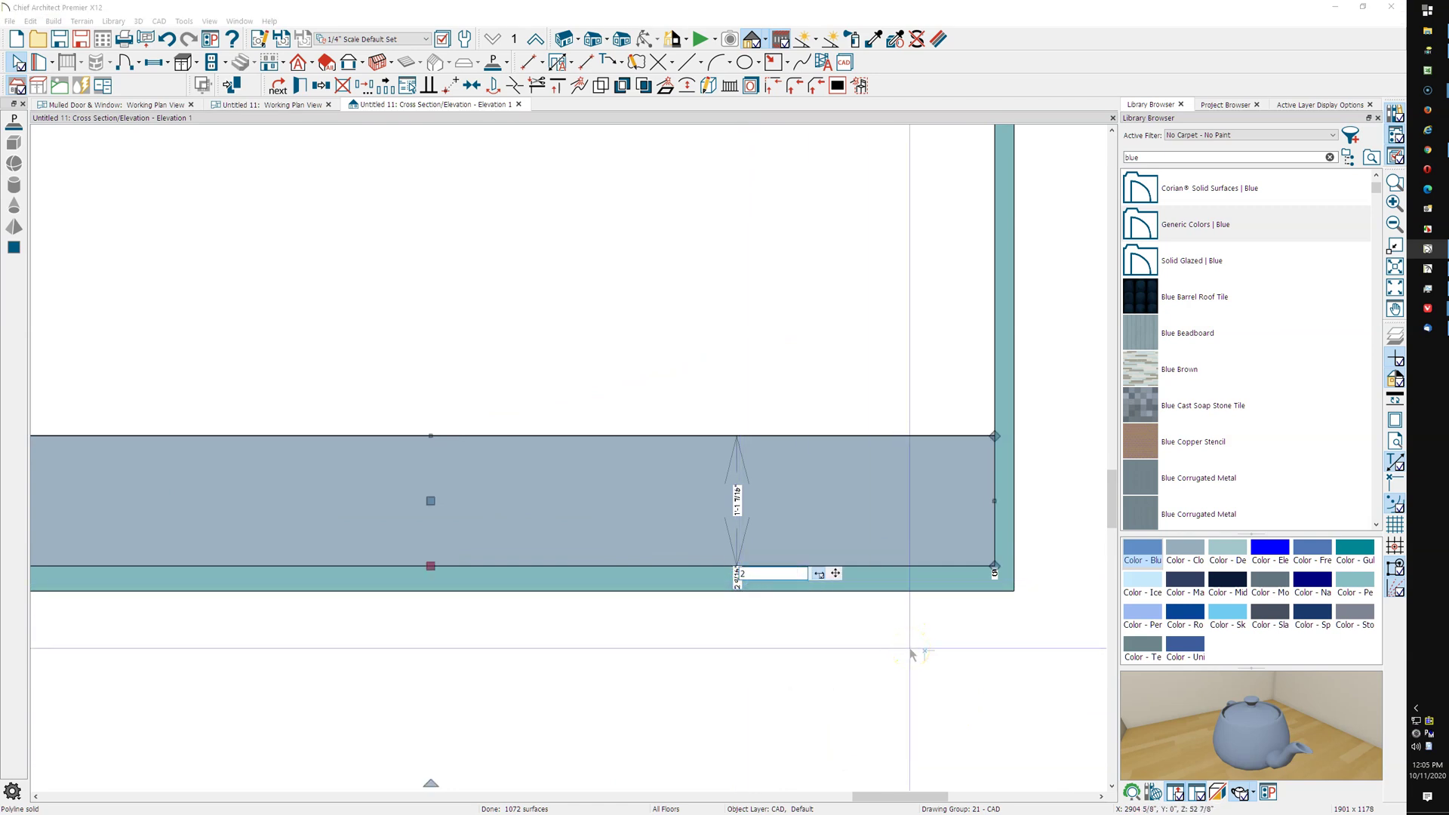
{"action": "type", "text": "2"}
{"action": "key", "text": "Return"}
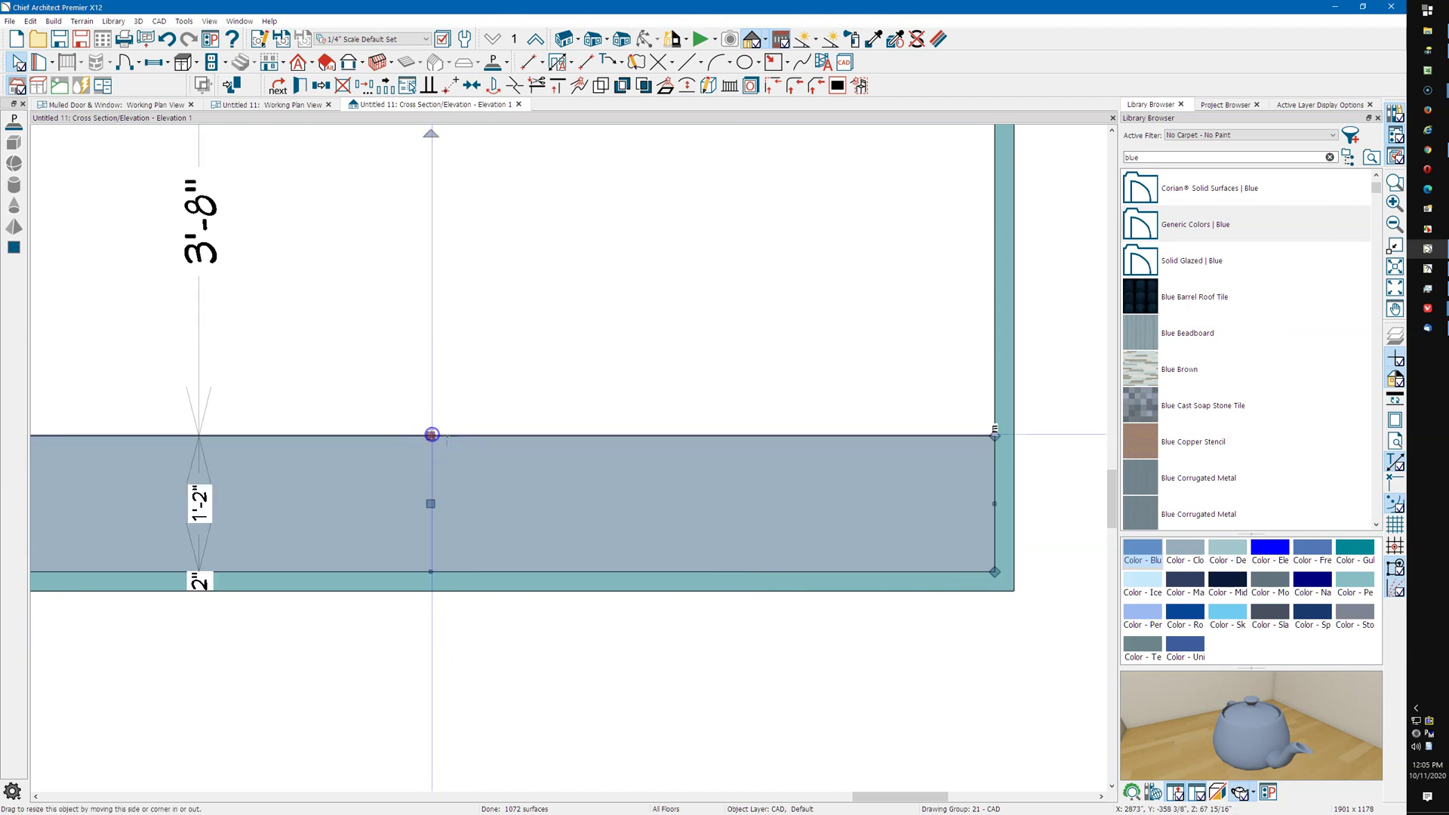
{"action": "left_click", "coordinate": [200, 502]}
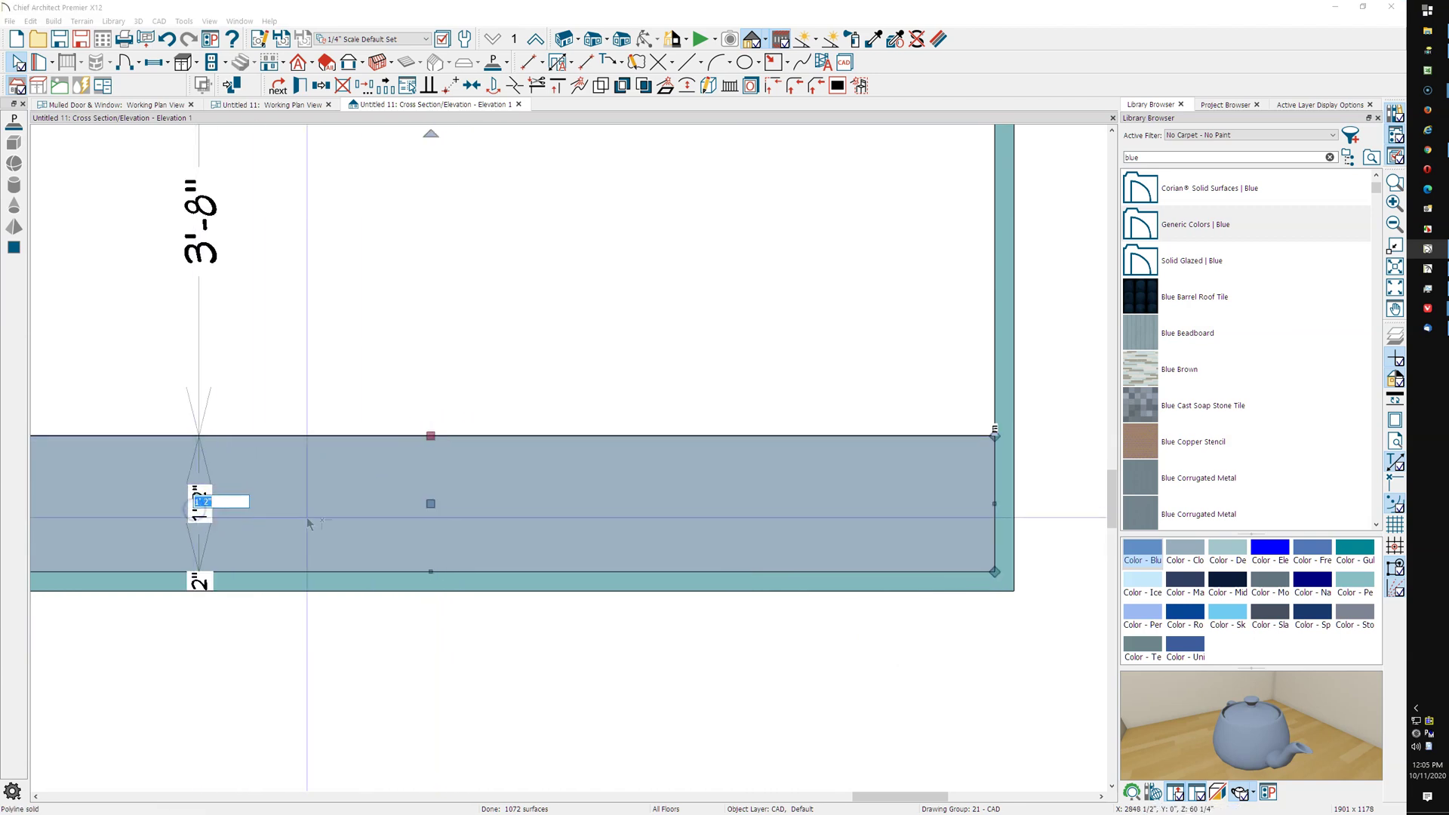
{"action": "type", "text": "1'"}
{"action": "key", "text": "Return"}
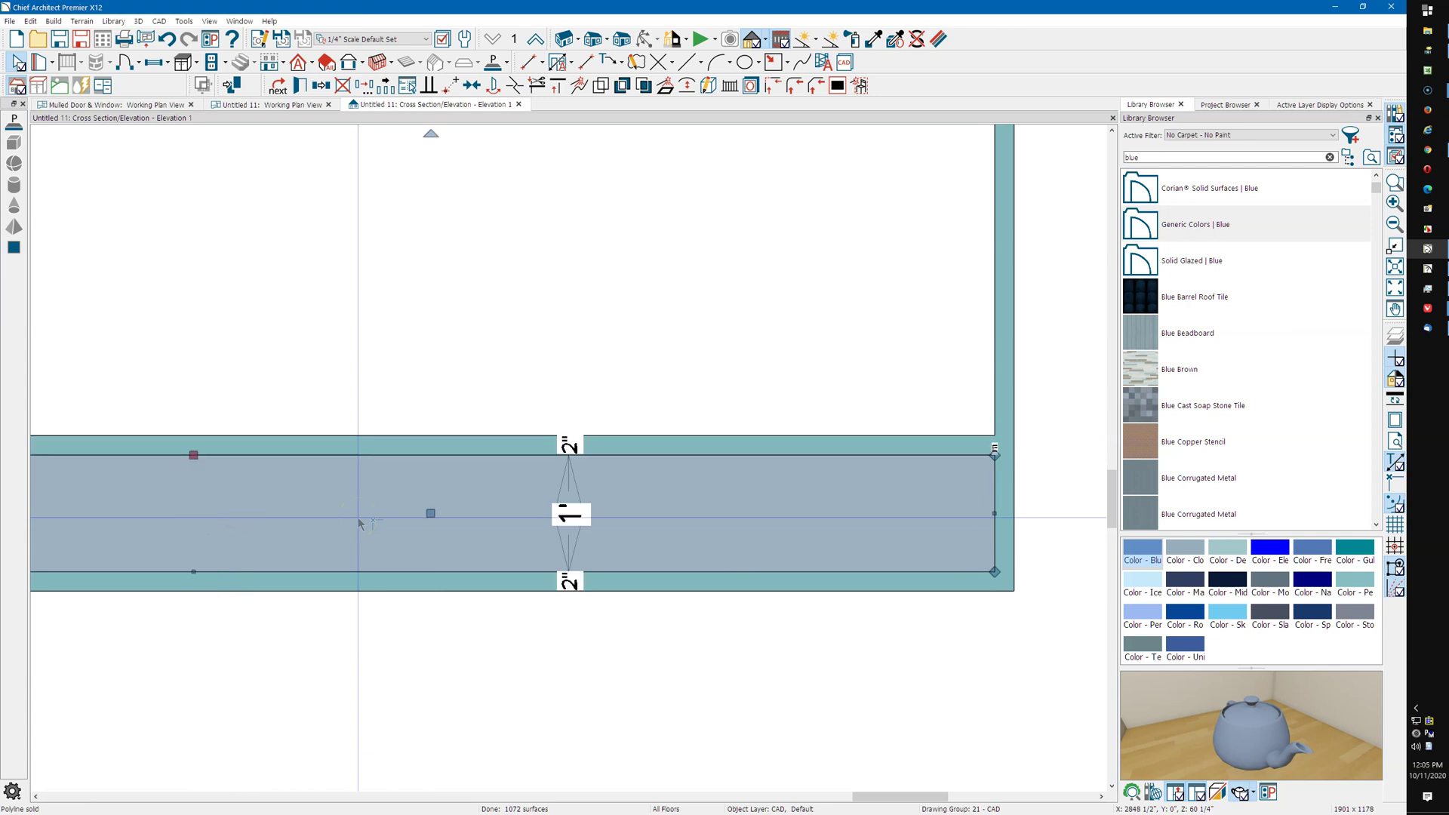
Turn the rectangle below the curved opening into a hole in the frame's polyline solid
{"action": "scroll", "coordinate": [657, 622], "scroll_direction": "down", "scroll_amount": 2}
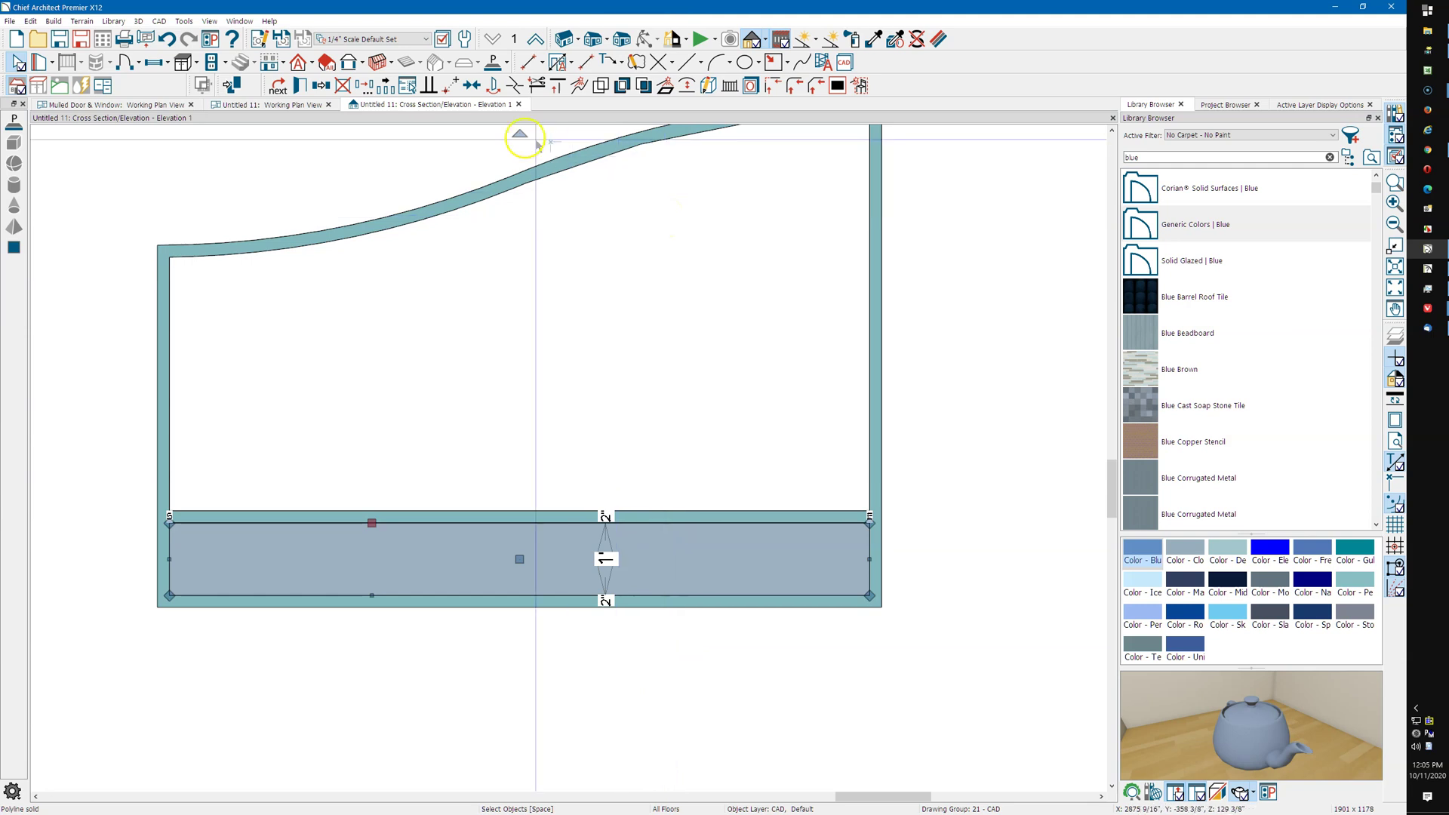
{"action": "left_click", "coordinate": [303, 87]}
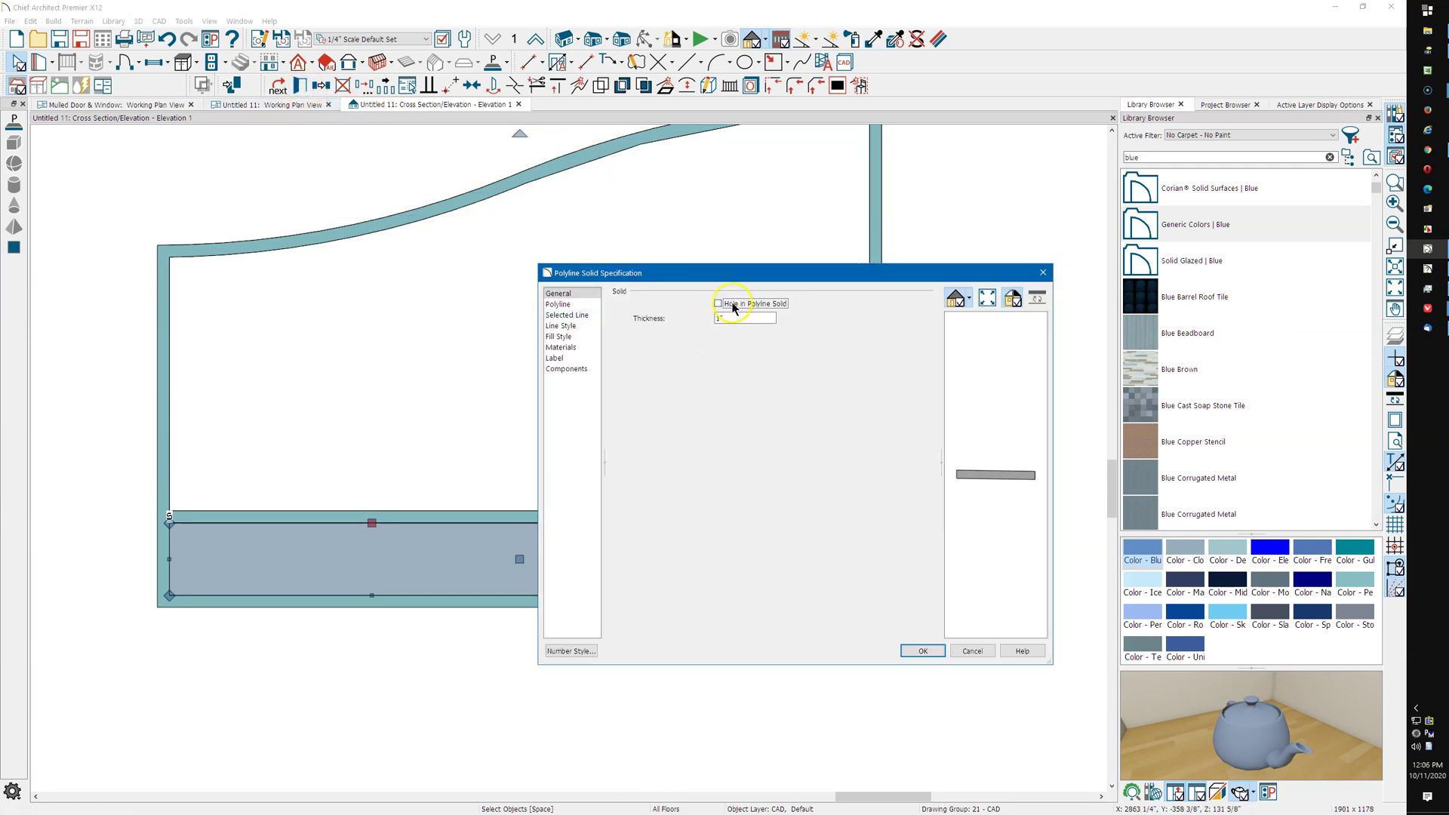
{"action": "left_click", "coordinate": [719, 303]}
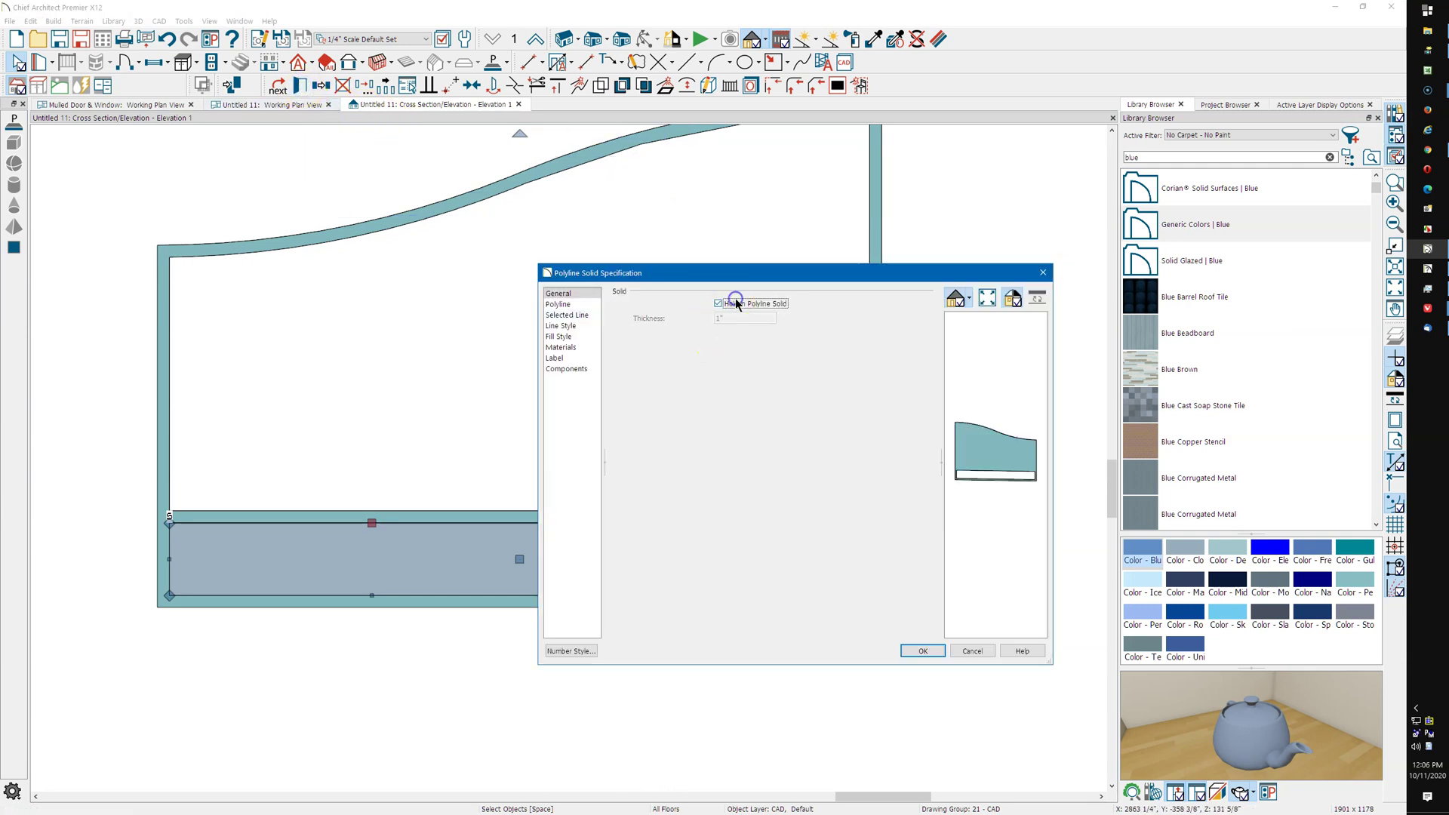
{"action": "left_click", "coordinate": [923, 652]}
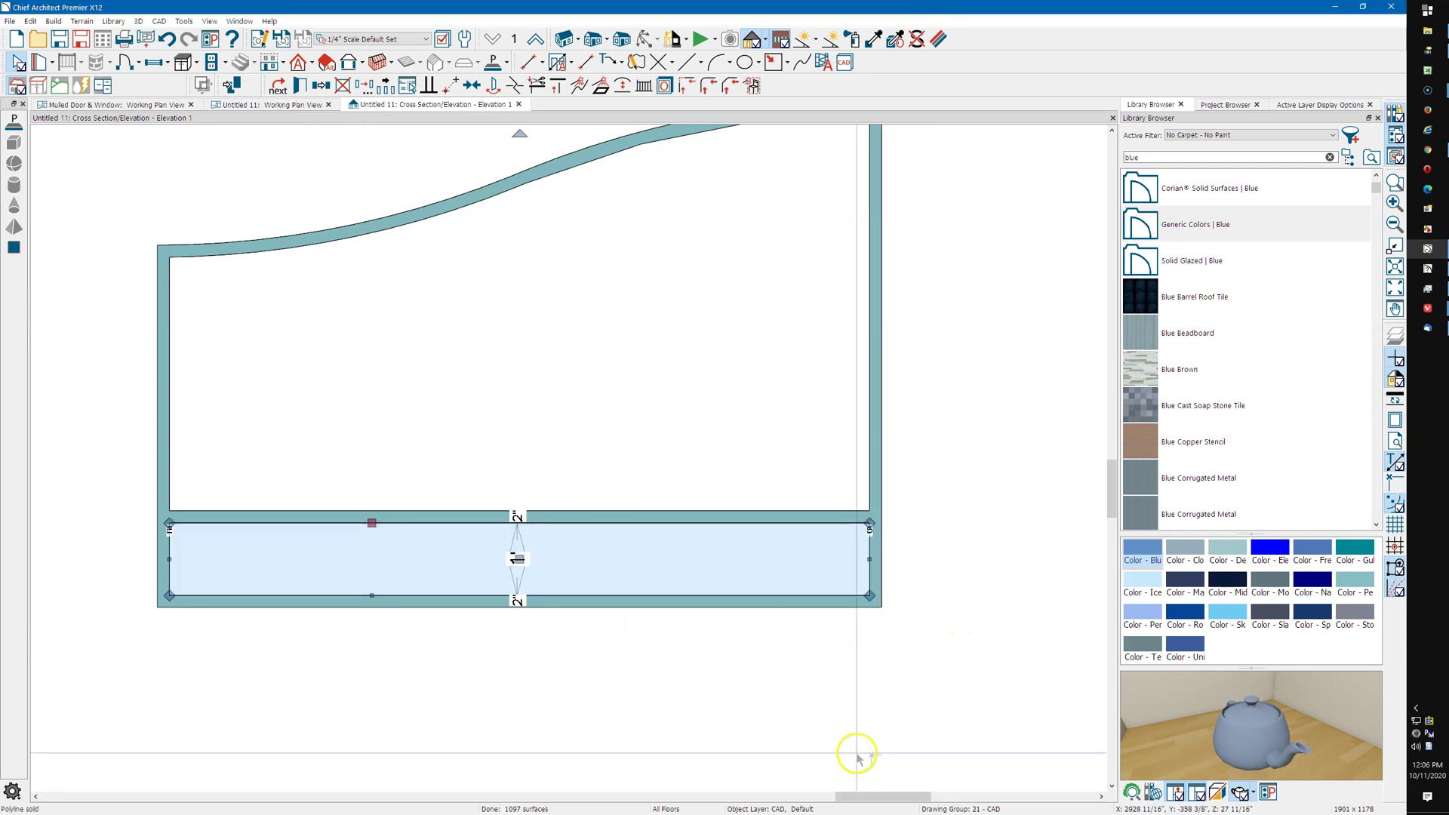
Copy the lower rectangular hole in place as a solid panel and set the panel's thickness to .125"
{"action": "key", "text": "ctrl+alt+v"}
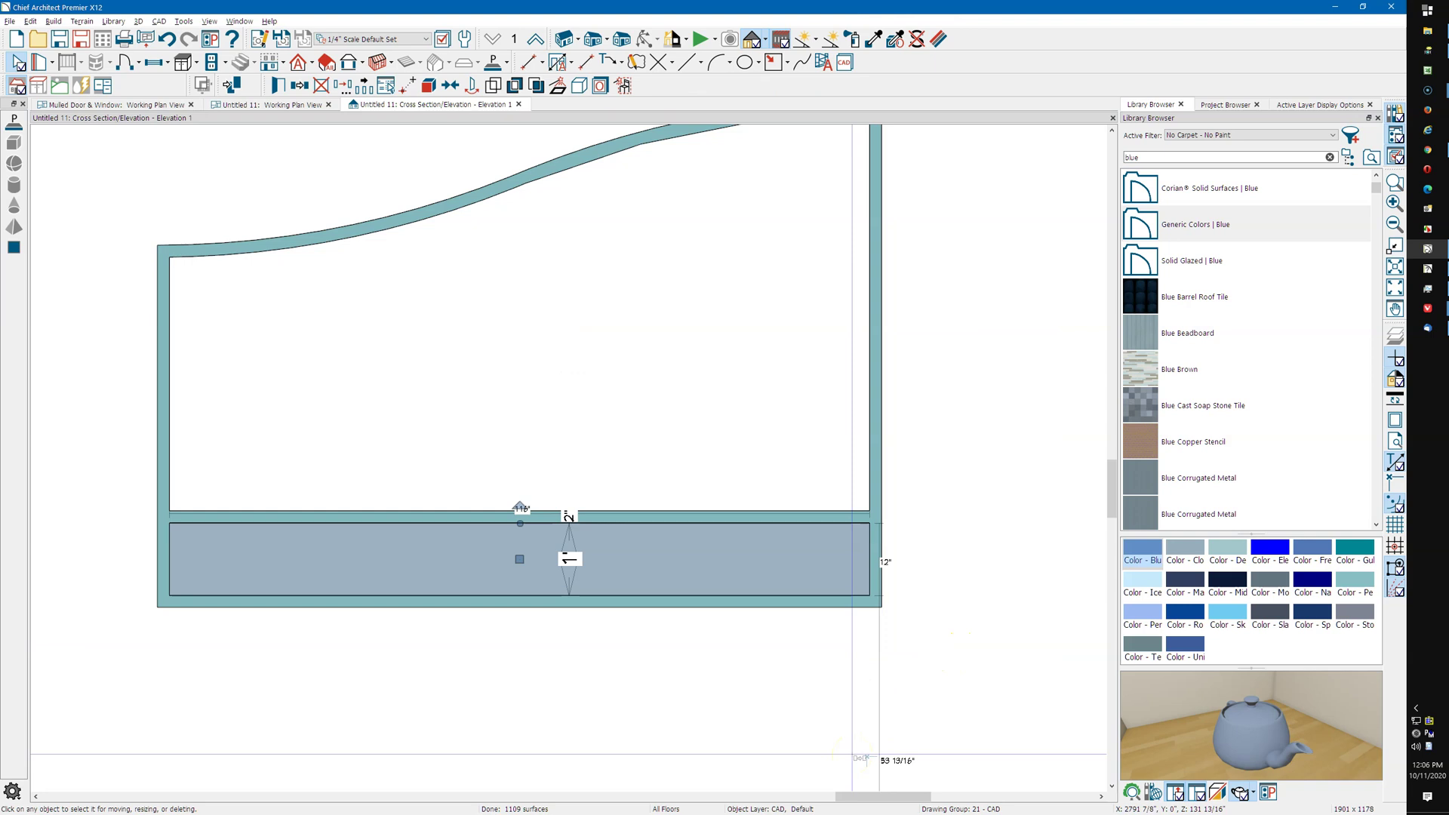
{"action": "left_click", "coordinate": [505, 622]}
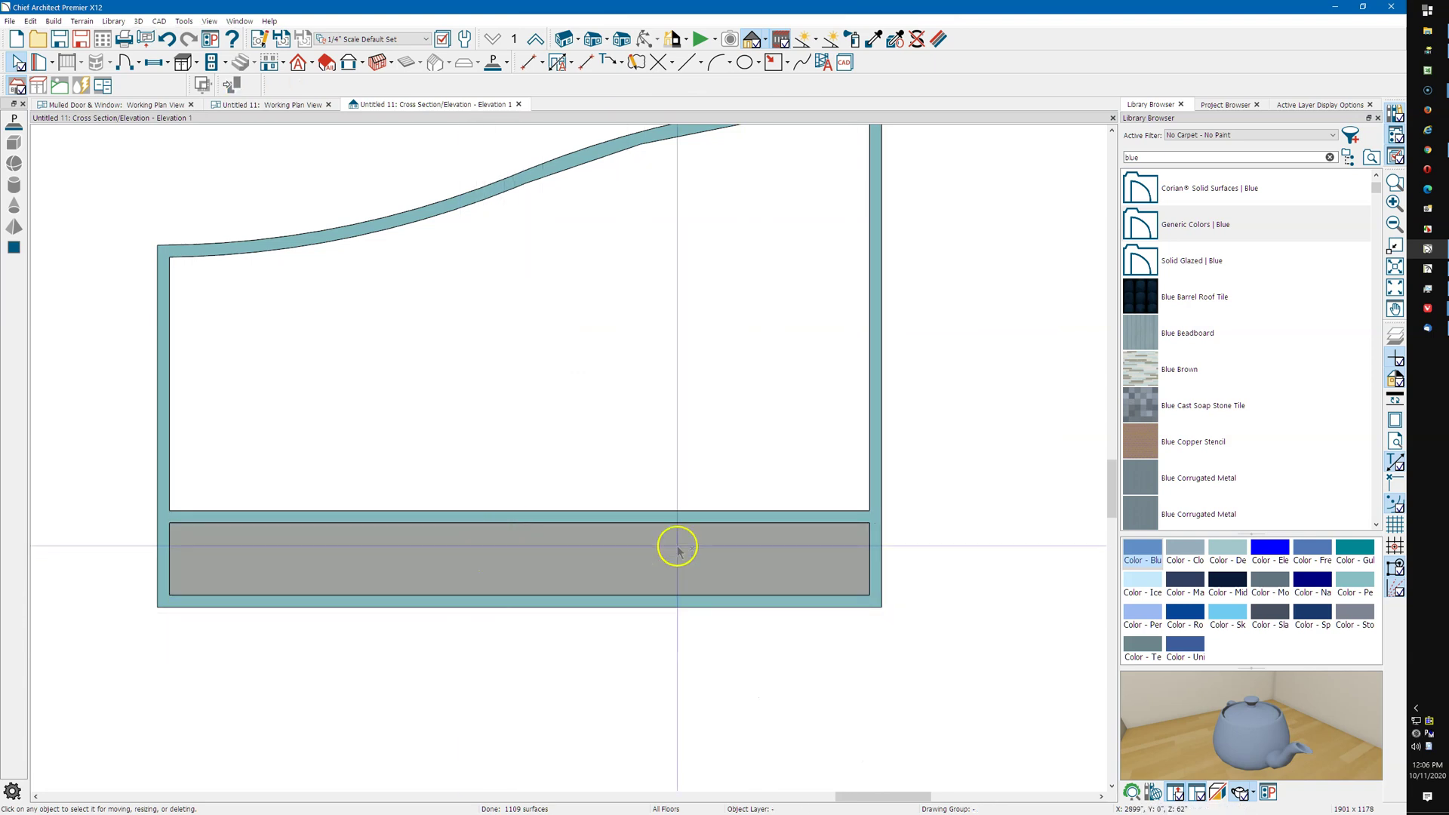
{"action": "left_click", "coordinate": [775, 553]}
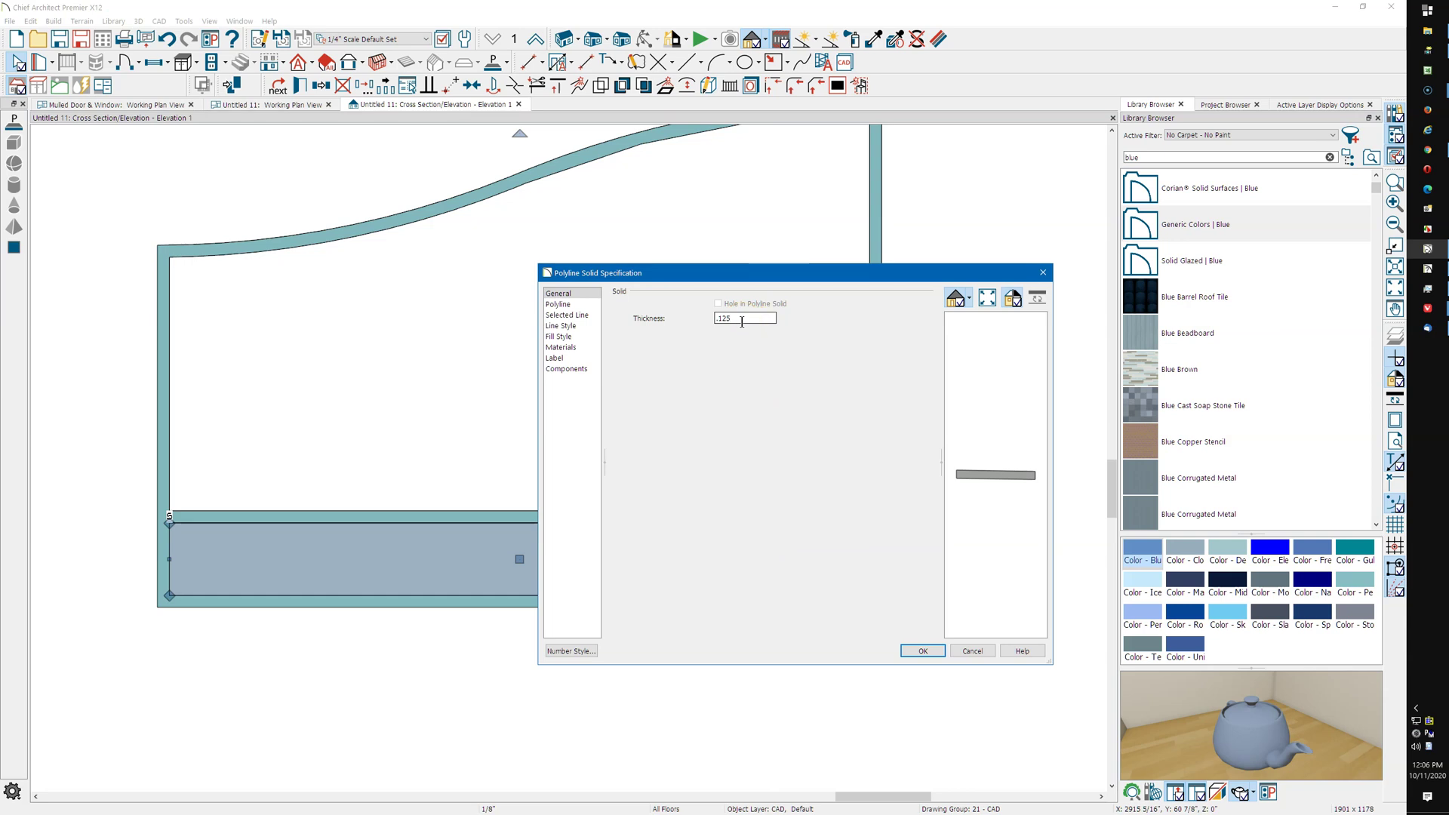
{"action": "key", "text": "Return"}
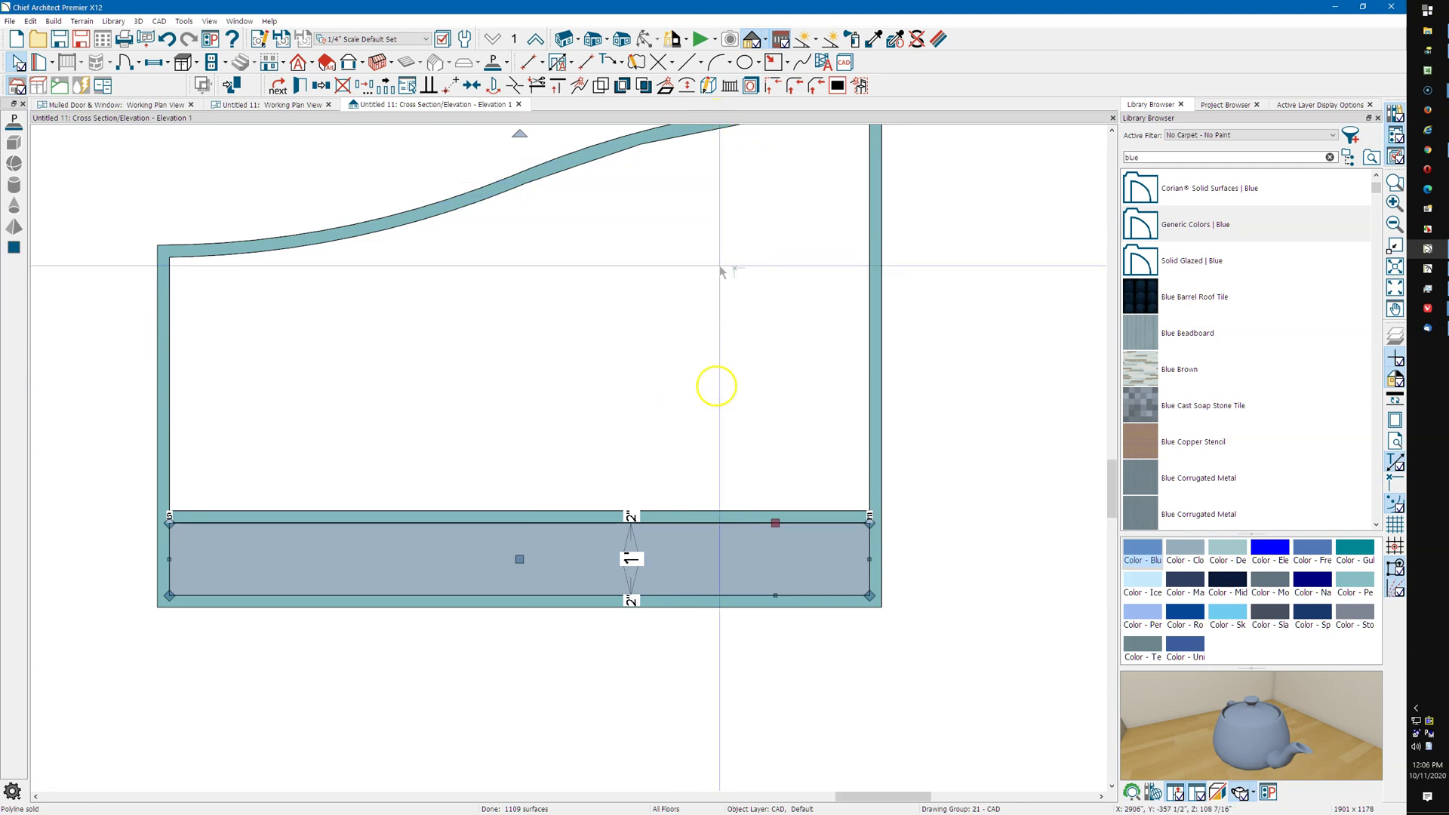
{"action": "left_click", "coordinate": [697, 381]}
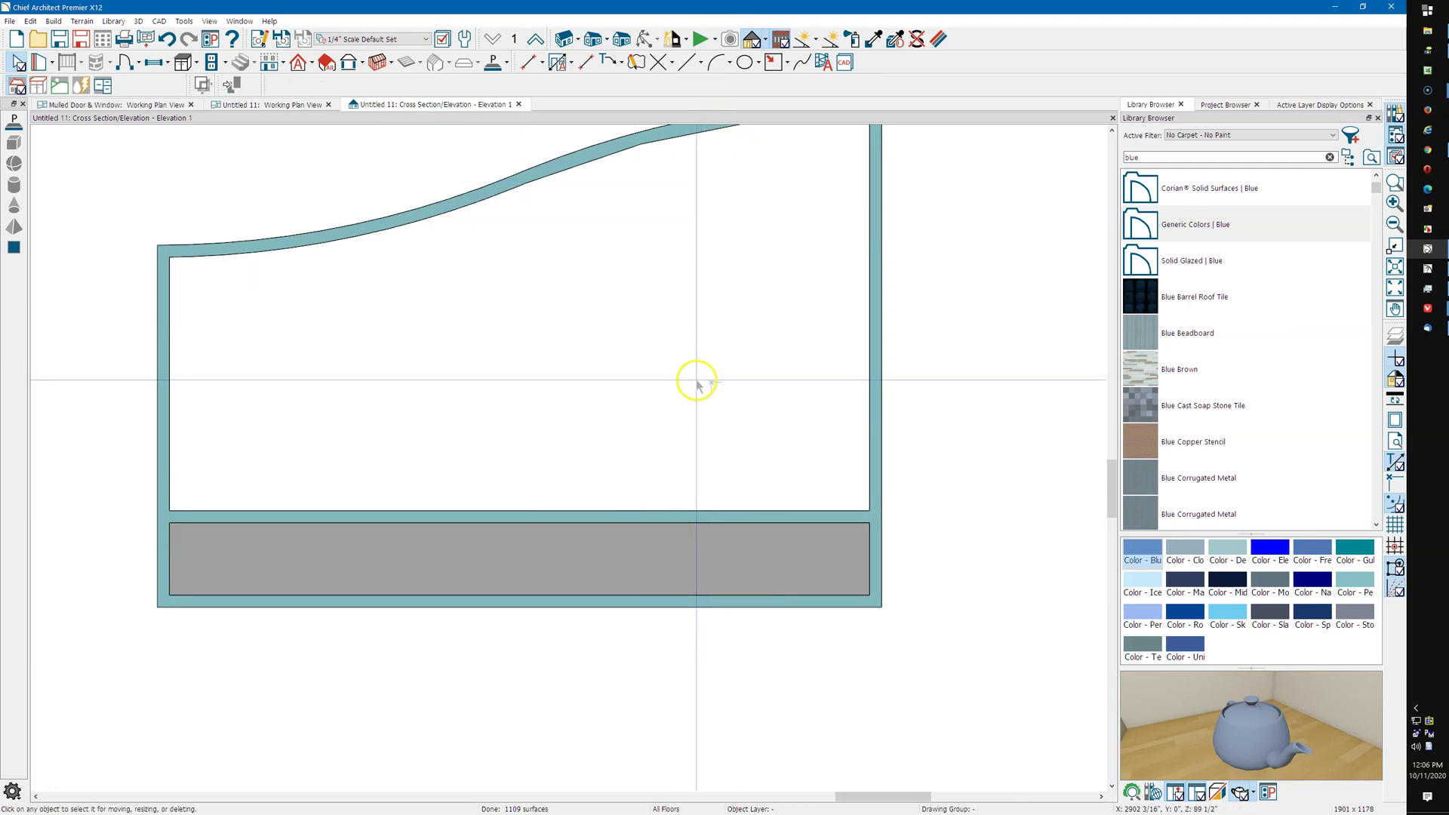
Check the thickness of the frame's polyline solid
{"action": "left_click", "coordinate": [876, 330]}
{"action": "double_click", "coordinate": [875, 331]}
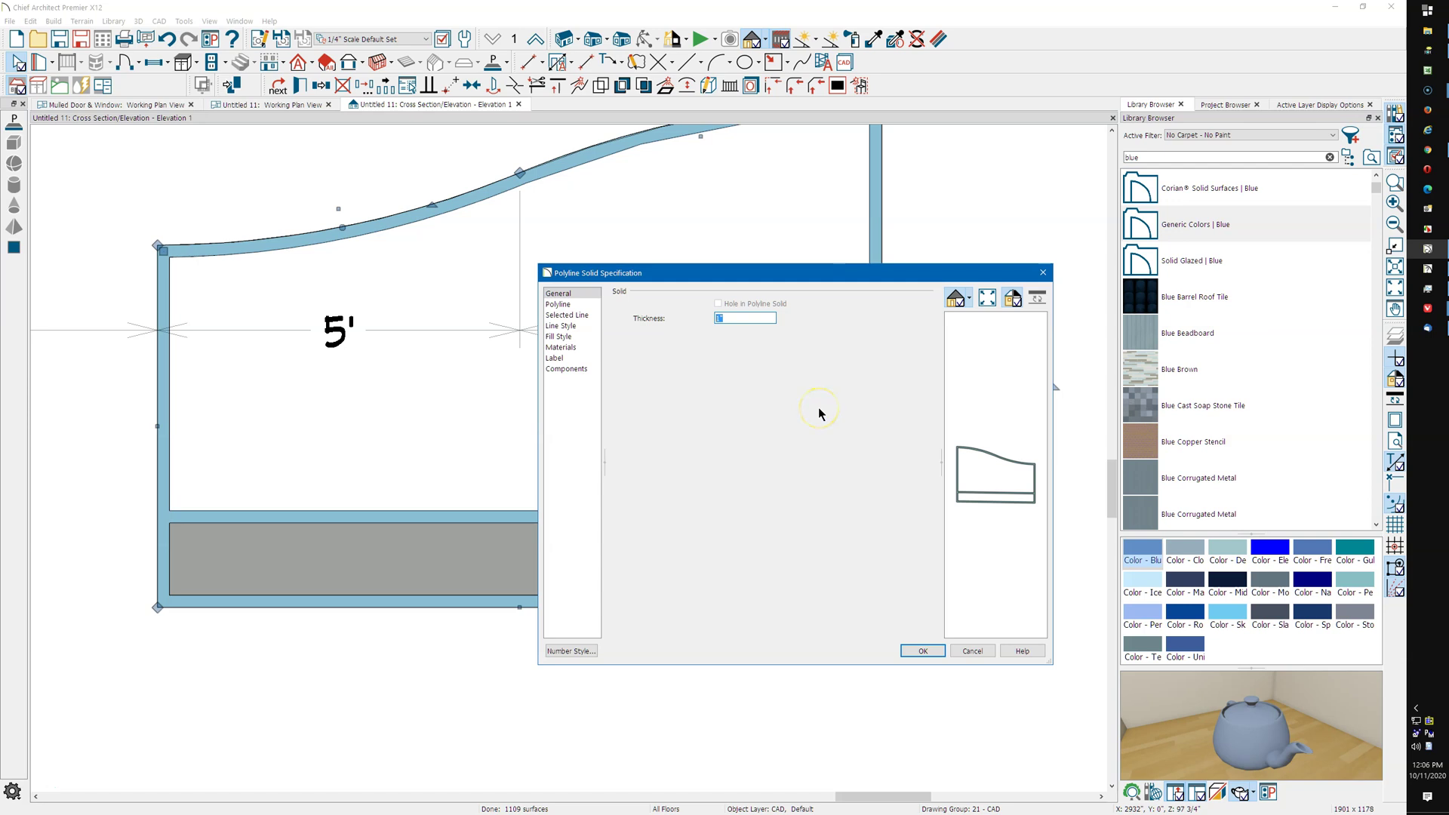
{"action": "left_click", "coordinate": [915, 653]}
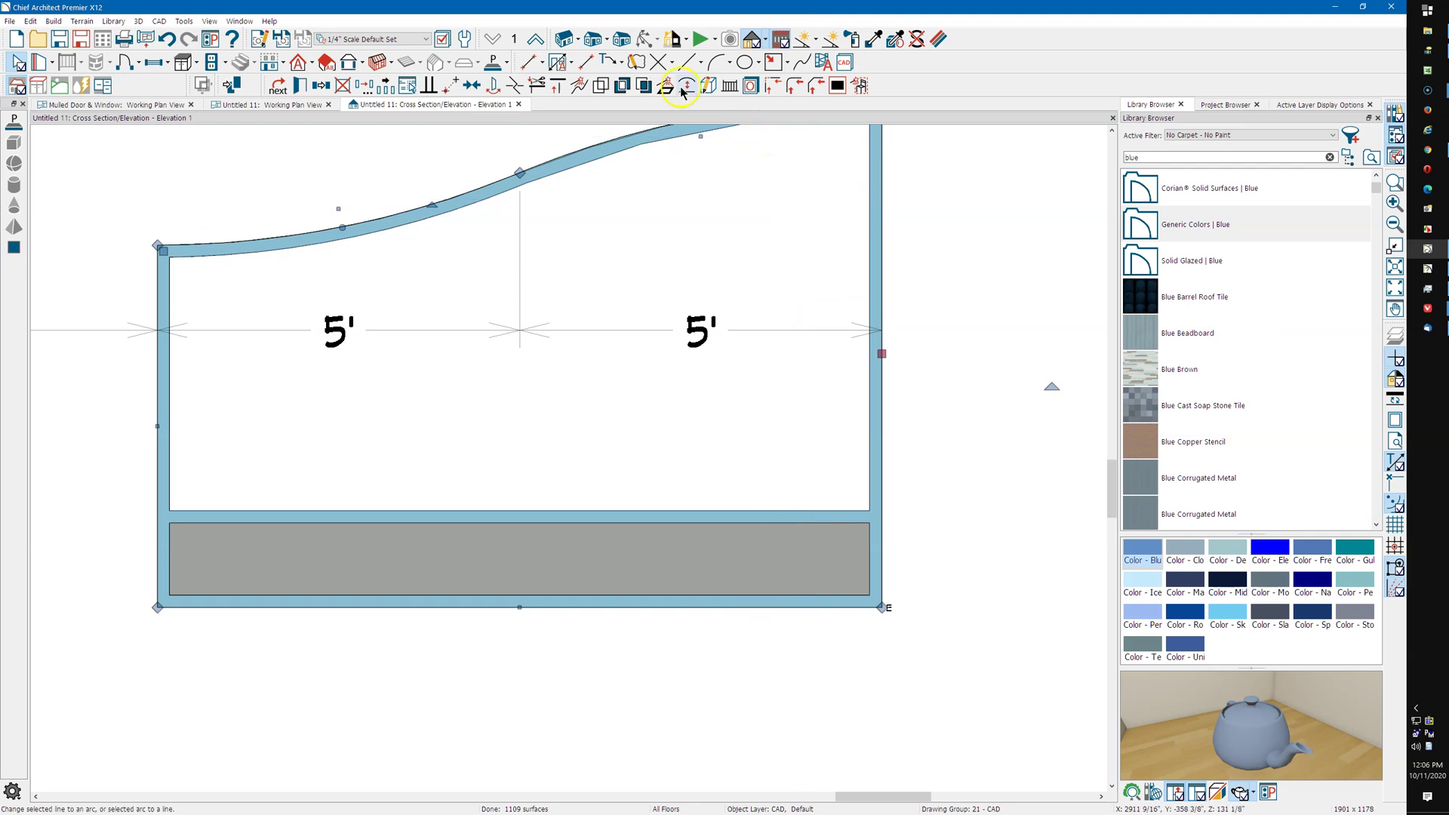
Create a full perspective overview, paint the lower infill panel with Color - Blue, and display the view as Vector View
{"action": "left_click", "coordinate": [622, 39]}
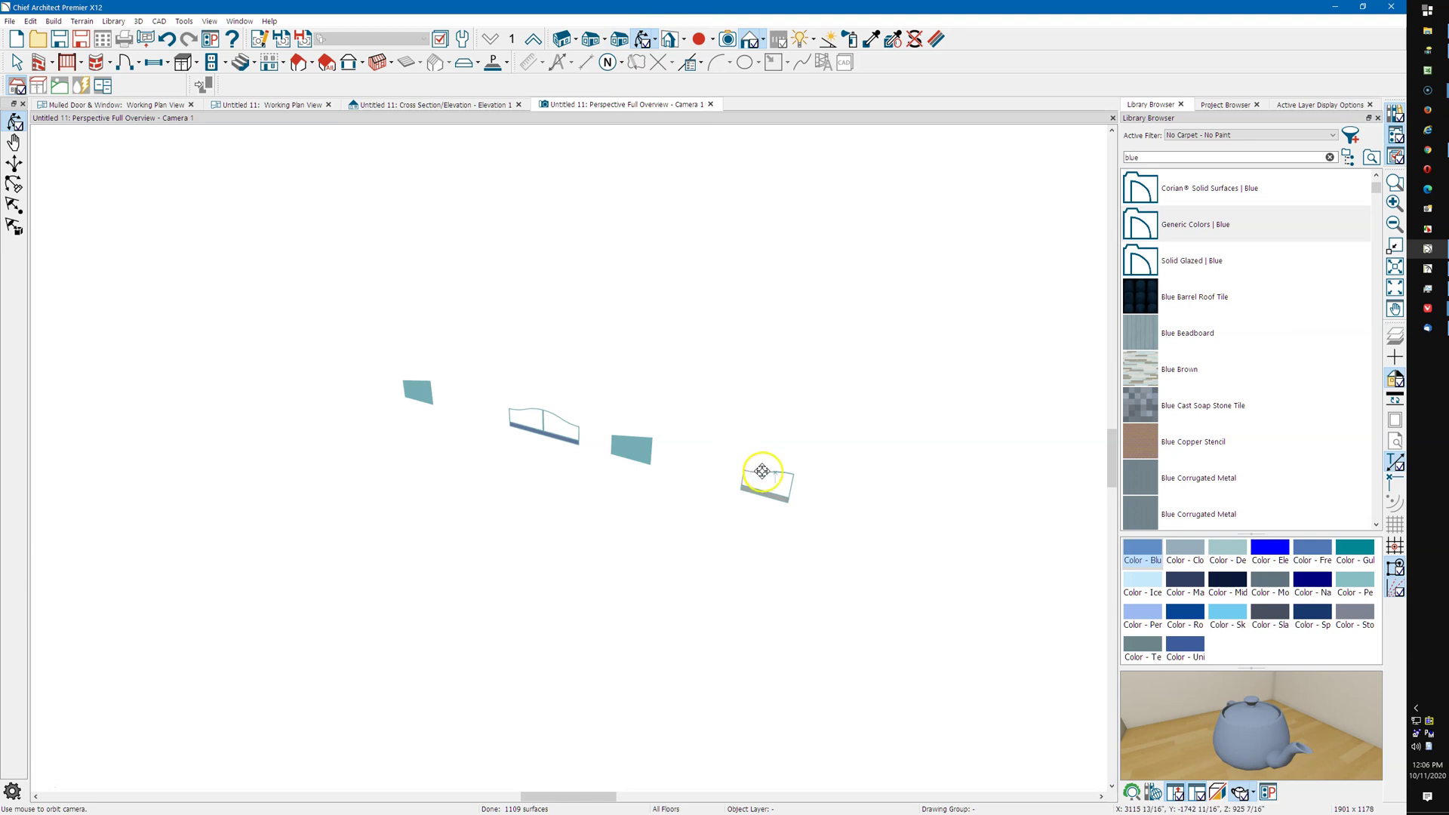
{"action": "scroll", "coordinate": [717, 461], "scroll_direction": "up", "scroll_amount": 6}
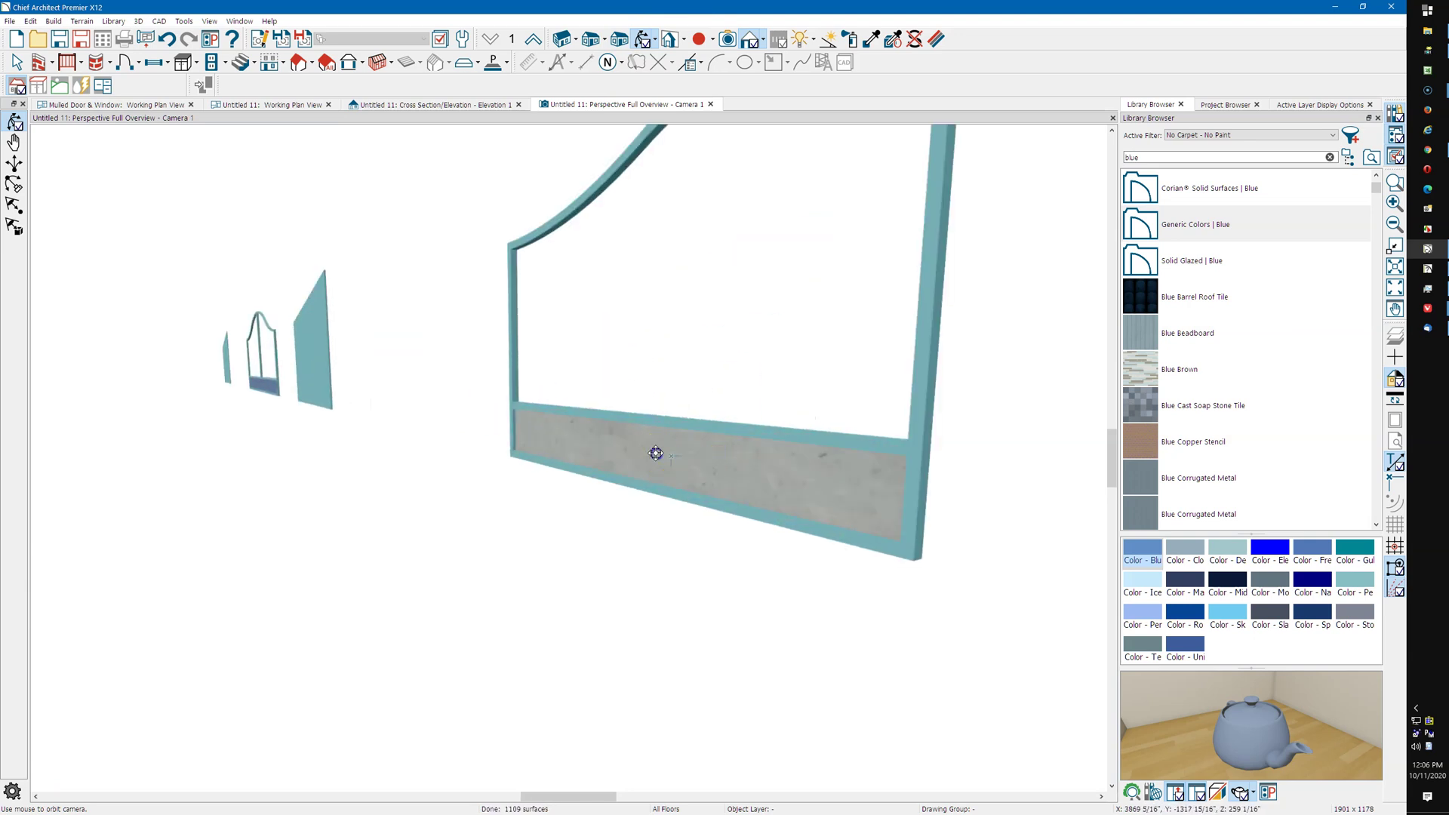
{"action": "scroll", "coordinate": [656, 454], "scroll_direction": "down", "scroll_amount": 2}
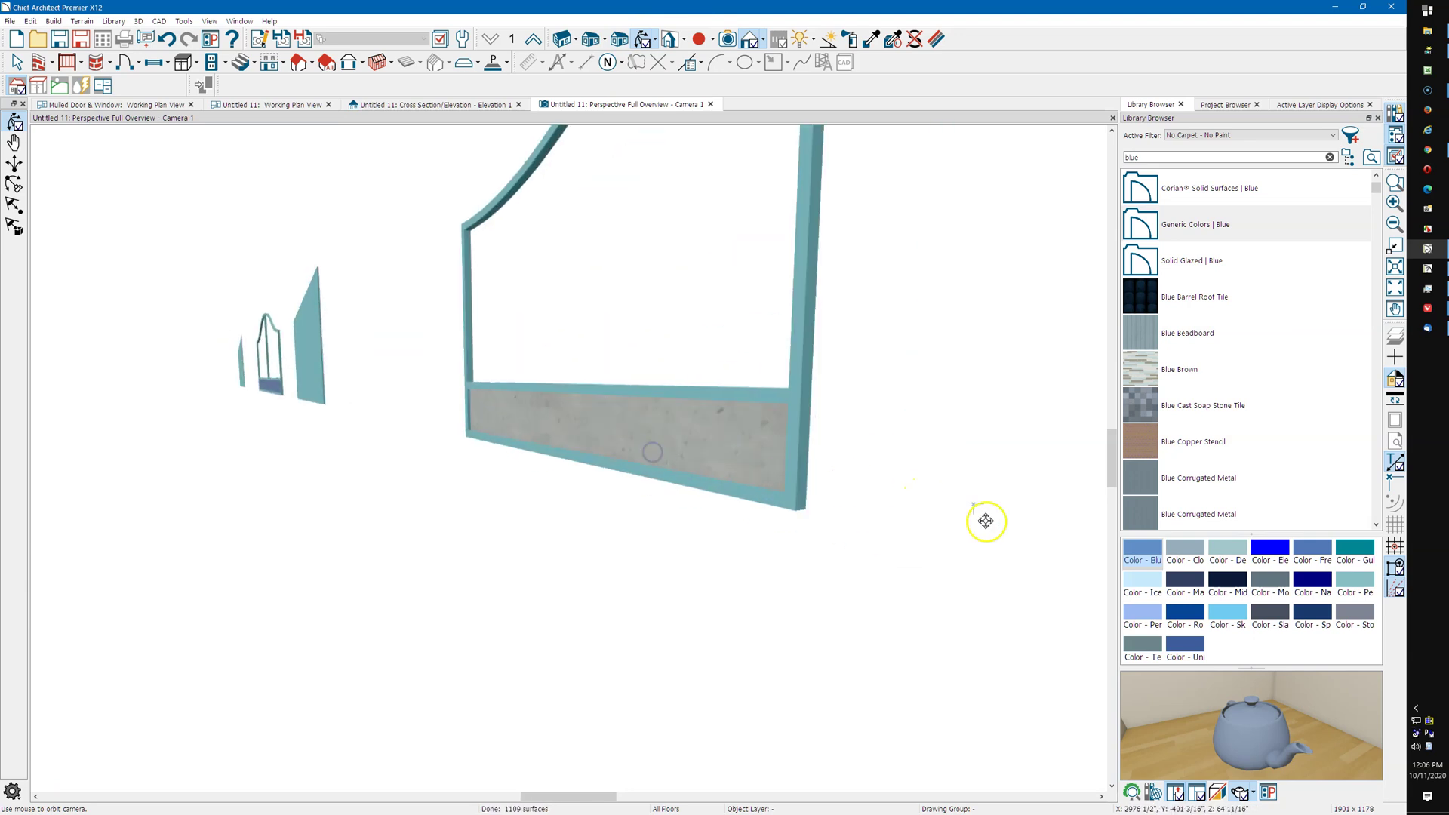
{"action": "left_click", "coordinate": [749, 451]}
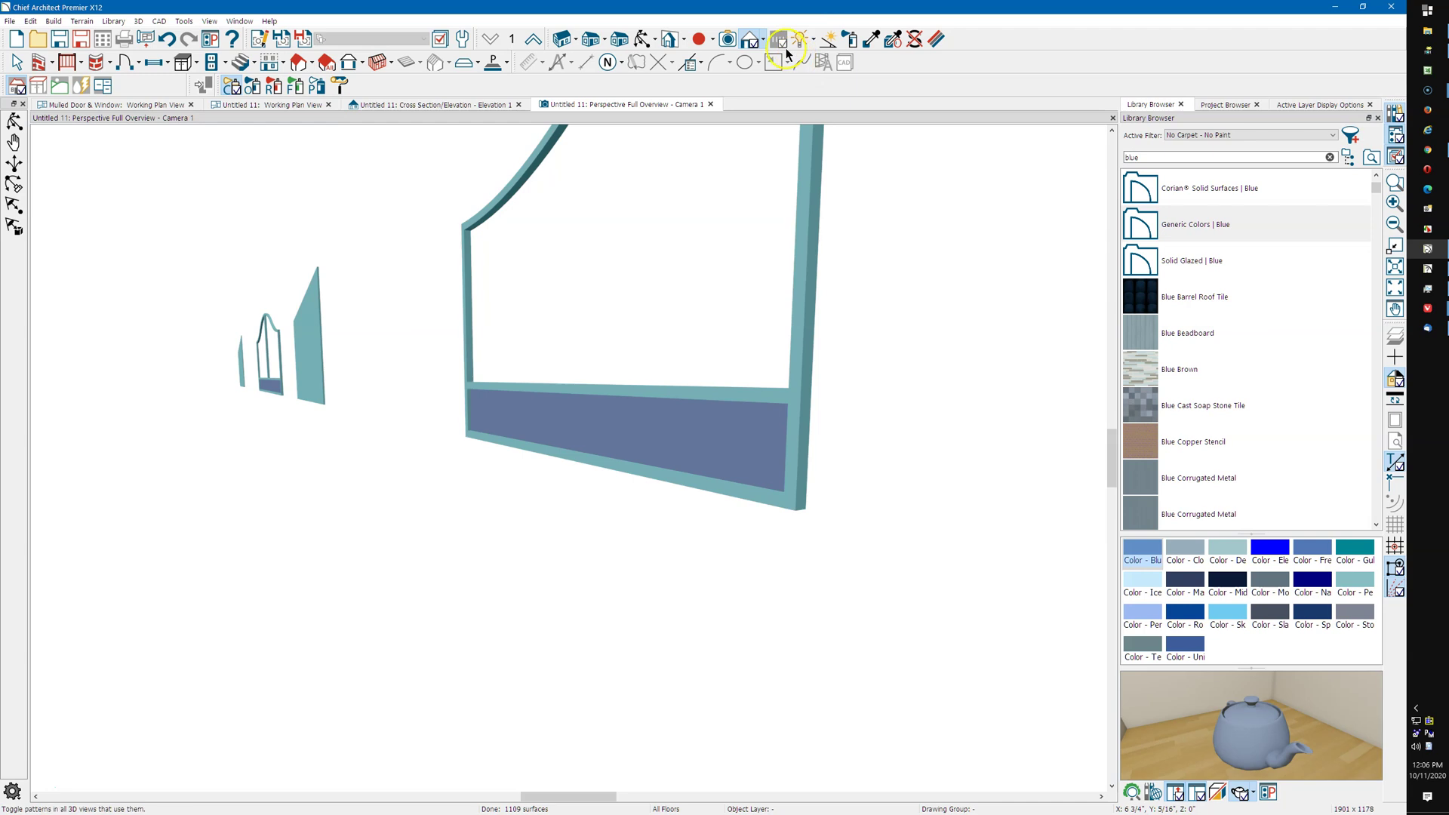
{"action": "left_click", "coordinate": [765, 39]}
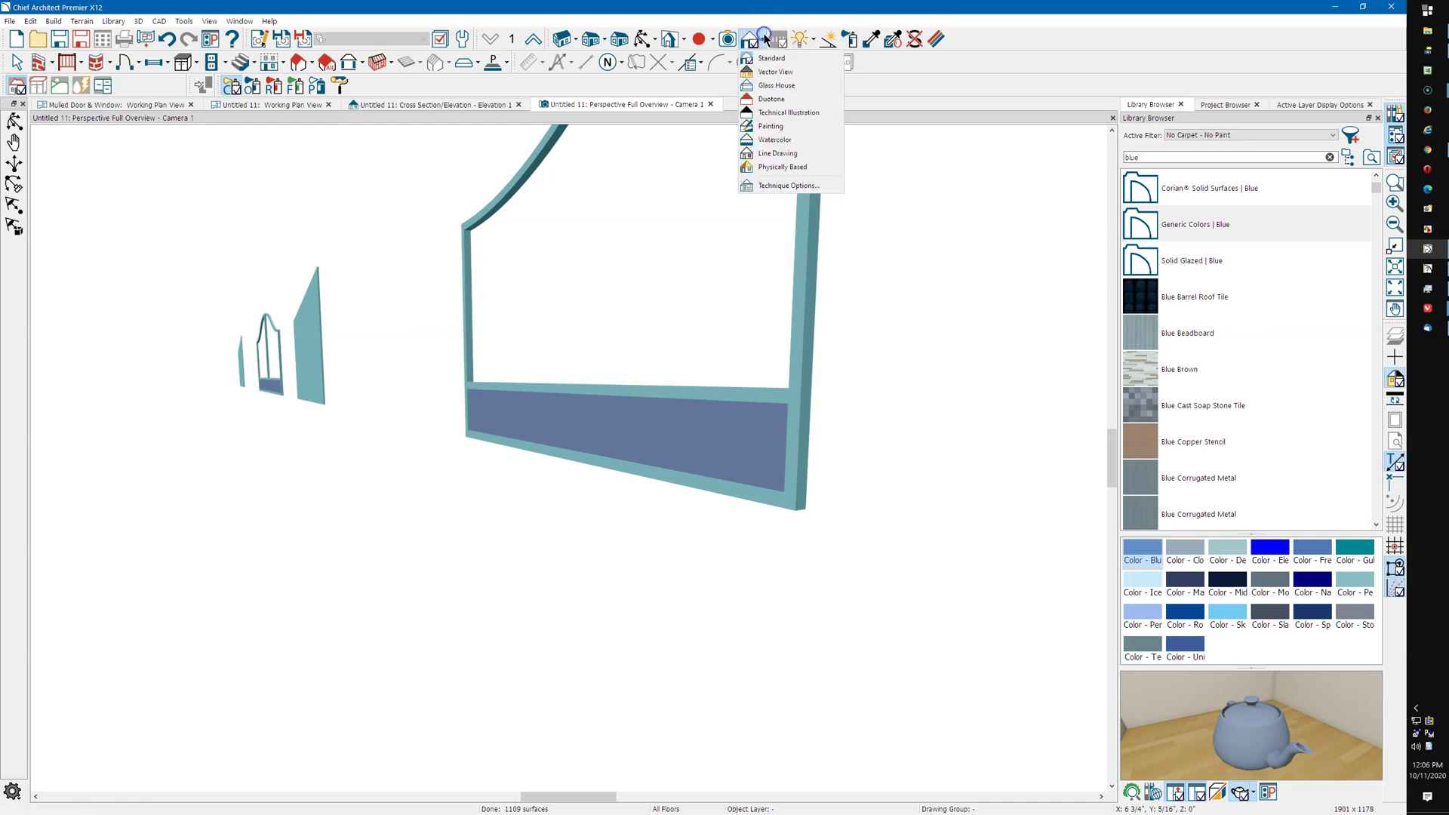
{"action": "left_click", "coordinate": [790, 78]}
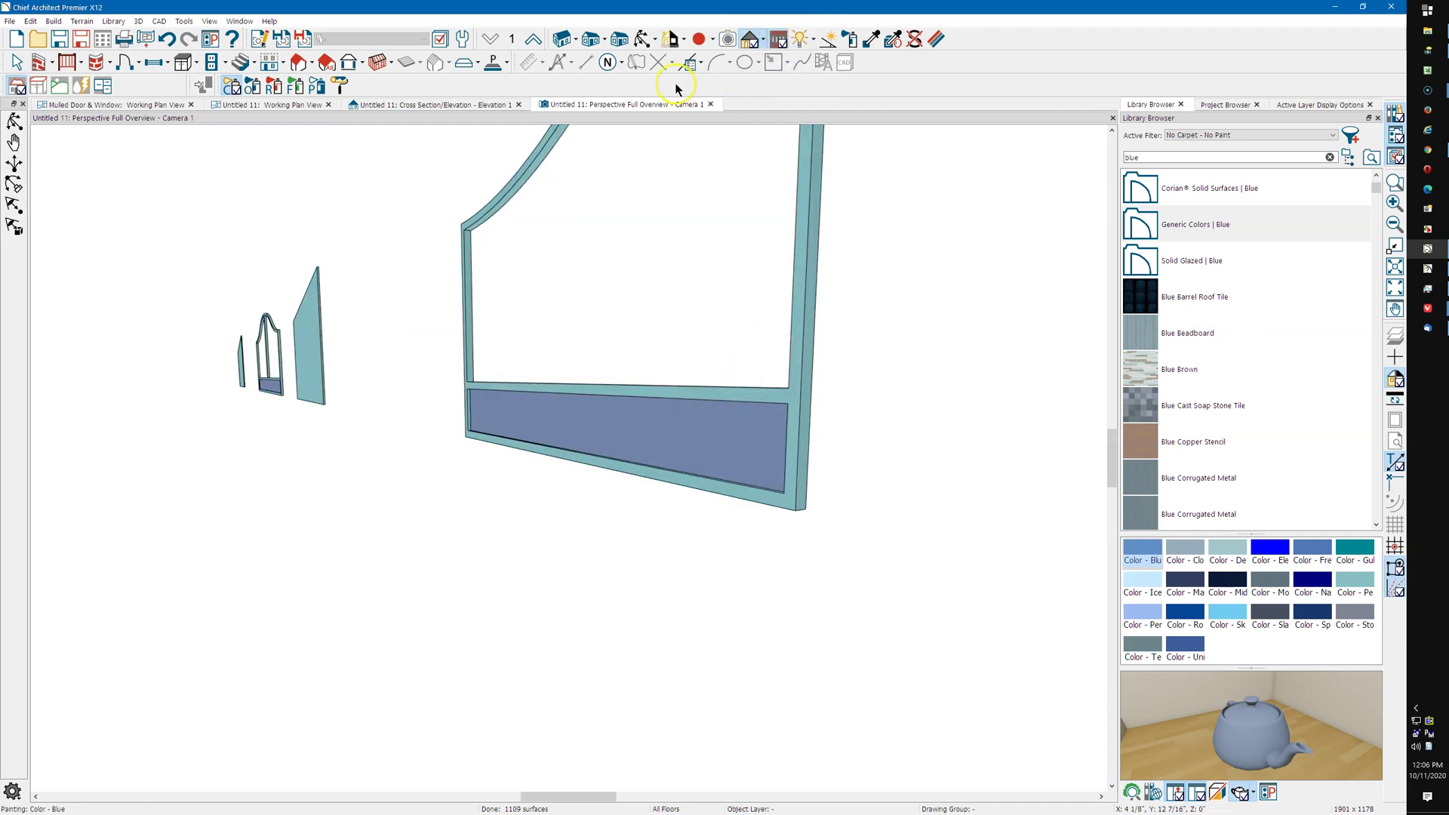
Move the blue lower panel within the frame by a Y delta of 1/16" relative to itself
{"action": "left_click", "coordinate": [645, 45]}
{"action": "left_click_drag", "start_coordinate": [679, 188], "coordinate": [664, 200]}
{"action": "left_click_drag", "start_coordinate": [360, 430], "coordinate": [382, 428]}
{"action": "scroll", "coordinate": [355, 428], "scroll_direction": "down", "scroll_amount": 2}
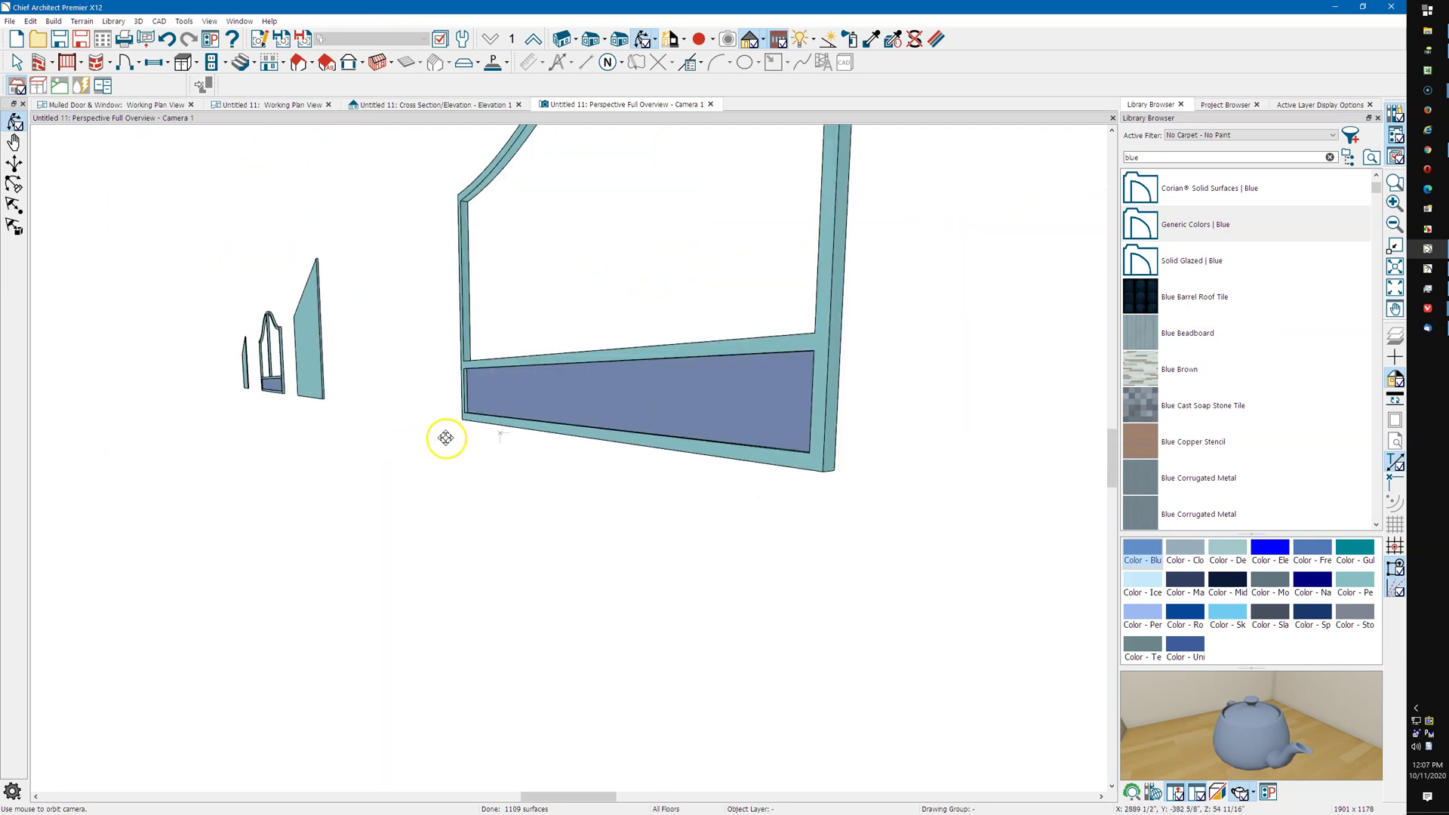
{"action": "key", "text": "space"}
{"action": "left_click", "coordinate": [588, 390]}
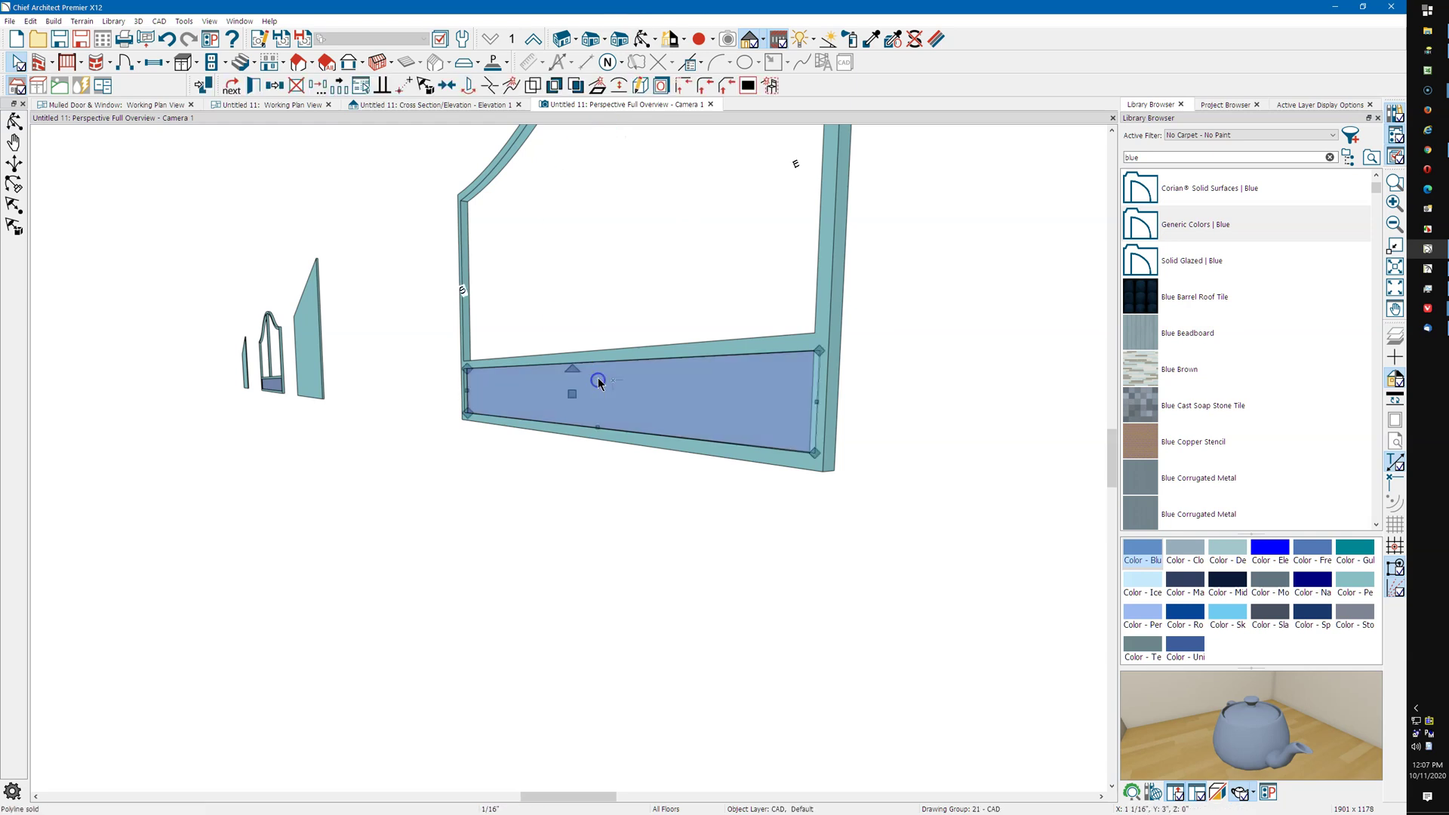
{"action": "left_click", "coordinate": [316, 86]}
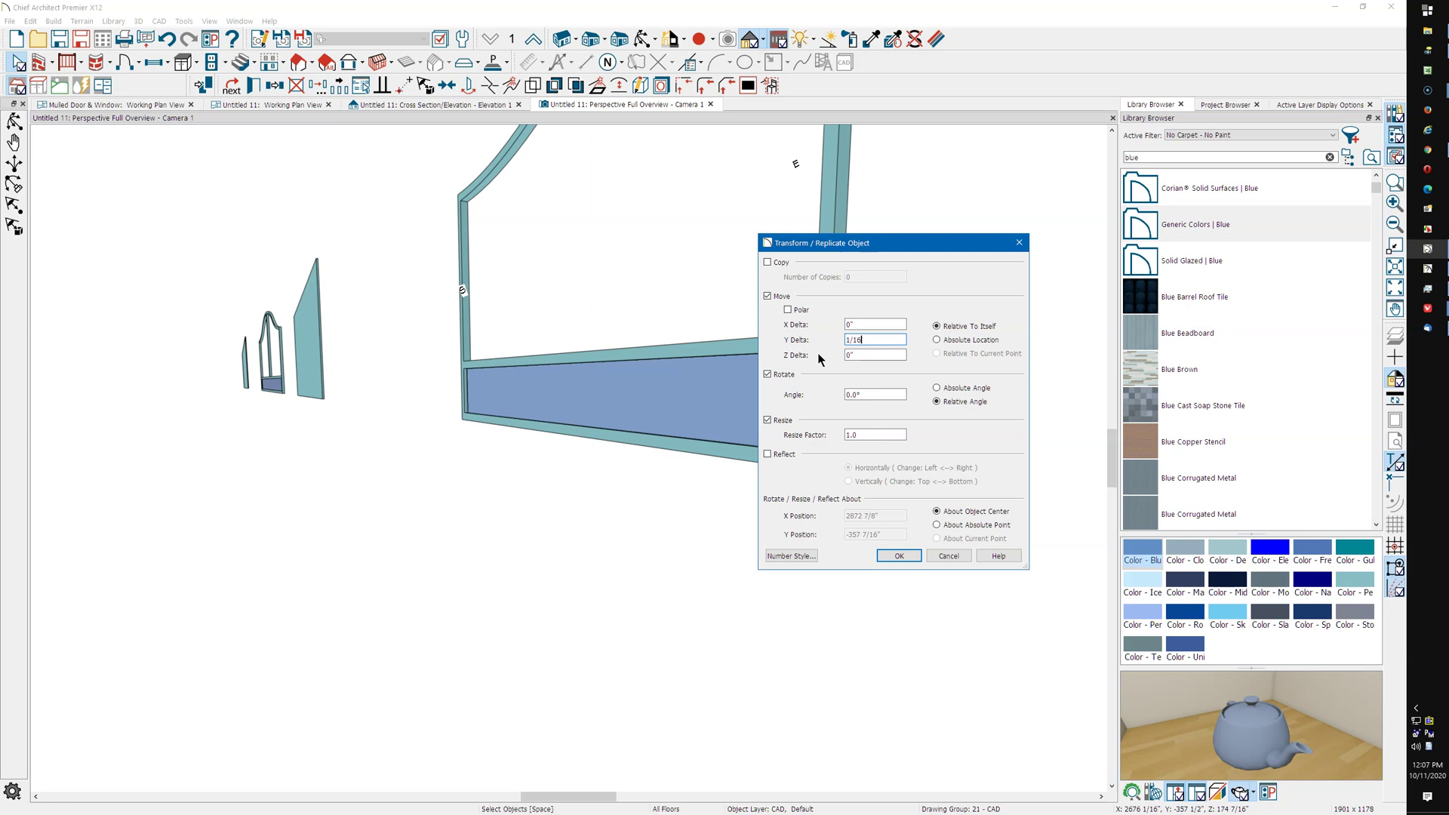
{"action": "key", "text": "Return"}
{"action": "left_click", "coordinate": [528, 485]}
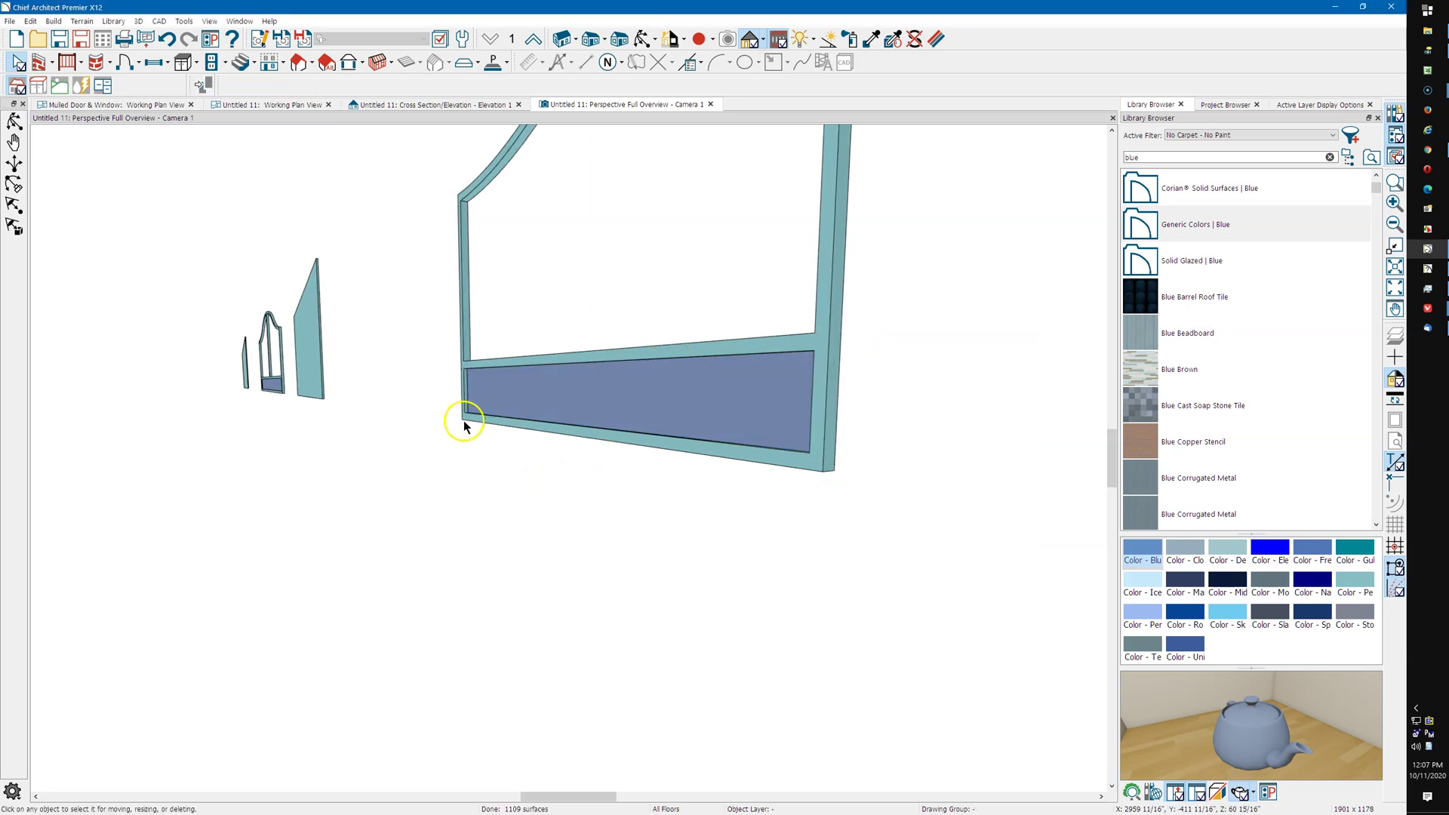
In the plan view, make a mirrored copy of the frame and its lower panel about the frame's right end edge
{"action": "scroll", "coordinate": [448, 513], "scroll_direction": "down", "scroll_amount": 3}
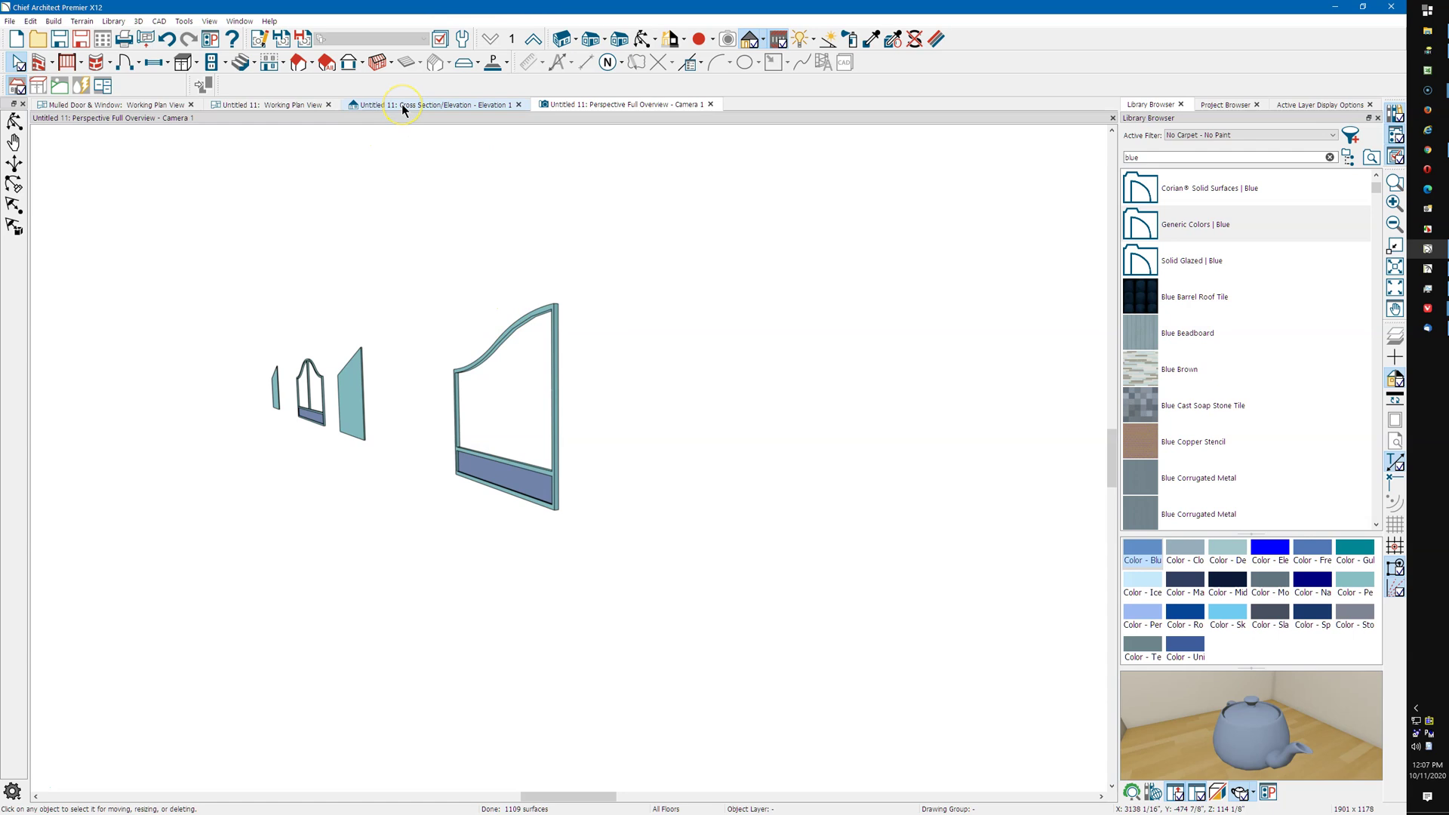
{"action": "left_click", "coordinate": [280, 113]}
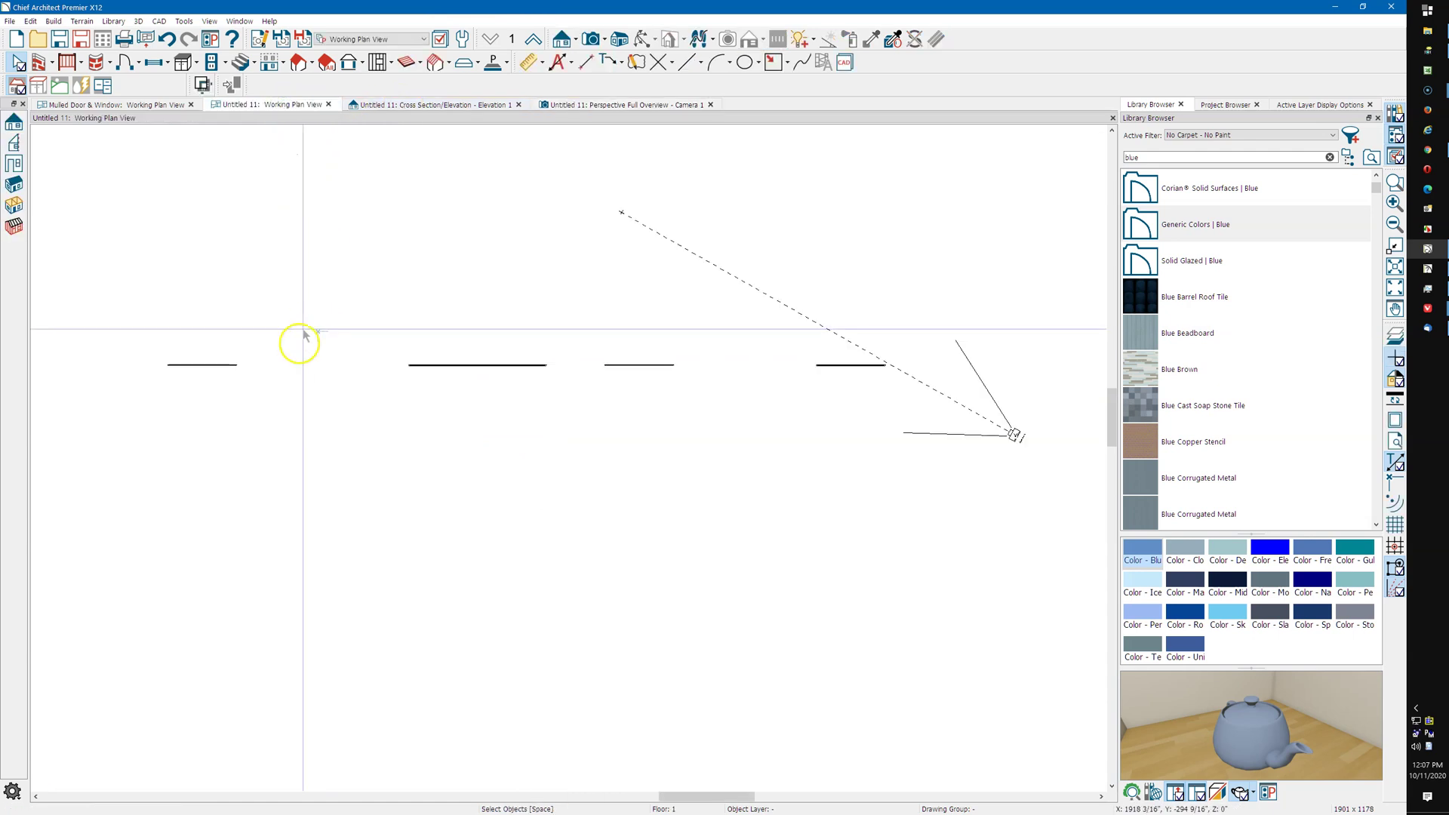
{"action": "middle_click_drag", "start_coordinate": [867, 476], "coordinate": [664, 466]}
{"action": "scroll", "coordinate": [672, 366], "scroll_direction": "up", "scroll_amount": 4}
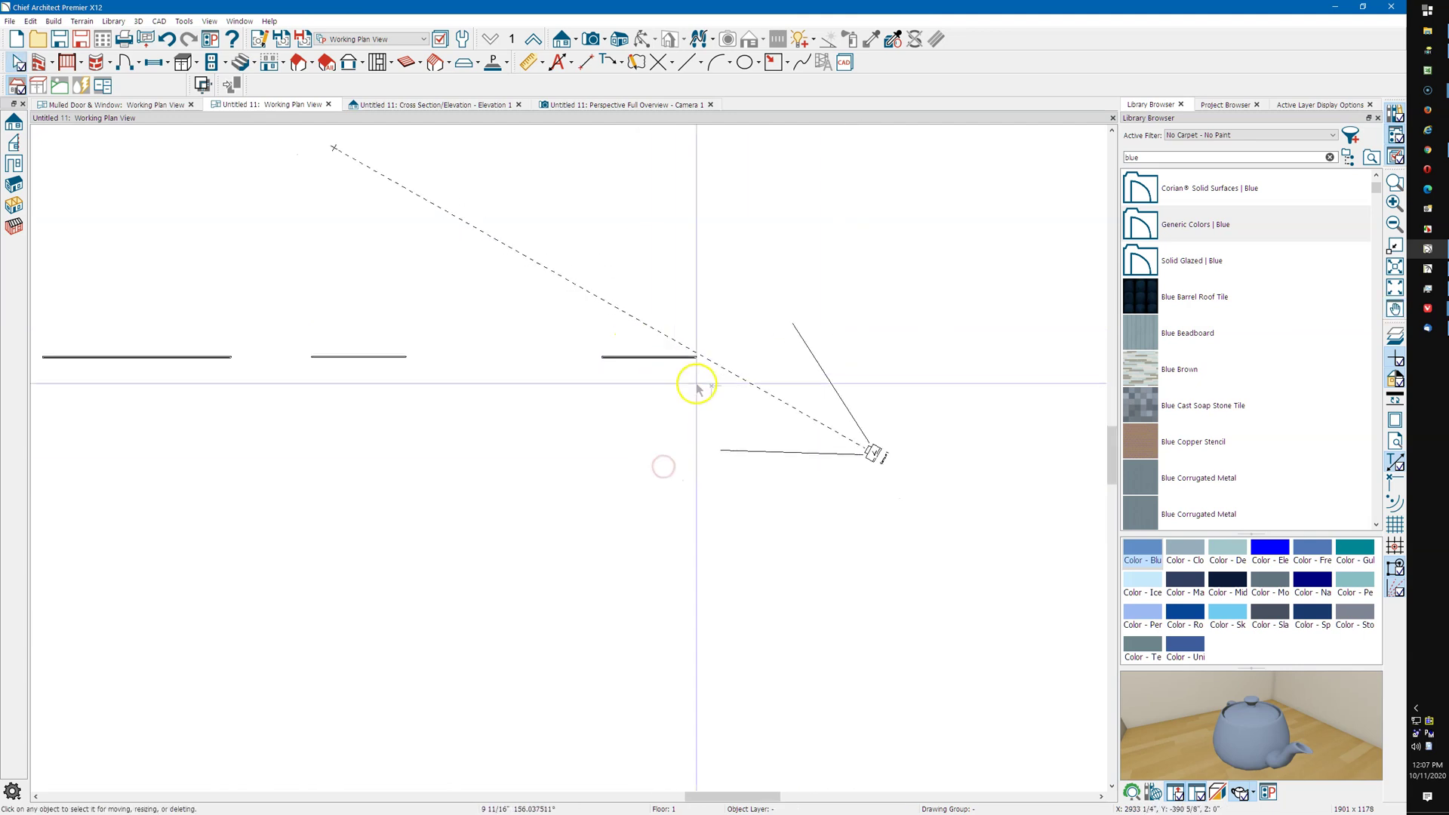
{"action": "scroll", "coordinate": [696, 367], "scroll_direction": "up", "scroll_amount": 5}
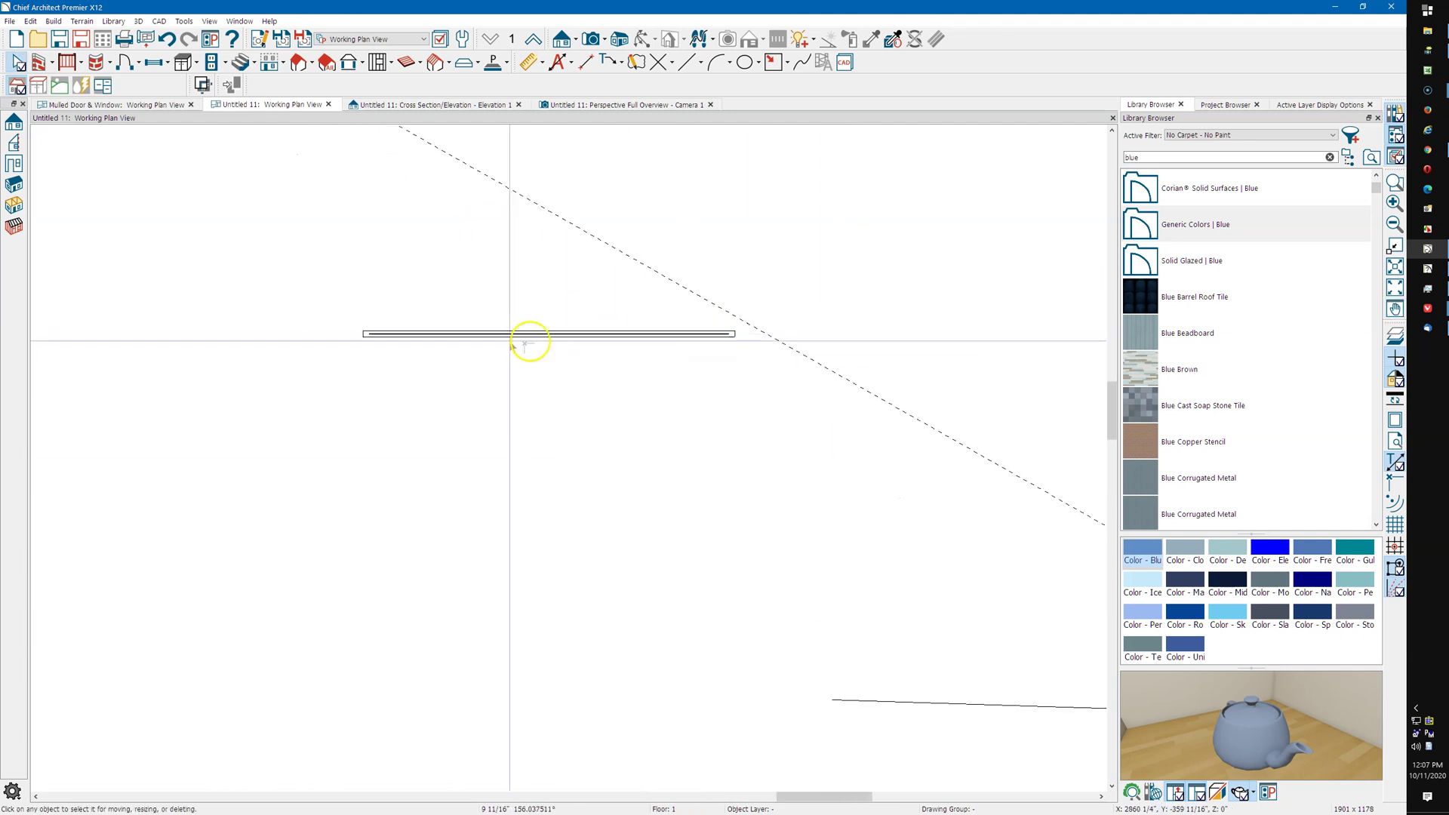
{"action": "left_click_drag", "start_coordinate": [340, 310], "coordinate": [567, 388]}
{"action": "scroll", "coordinate": [550, 392], "scroll_direction": "down", "scroll_amount": 1}
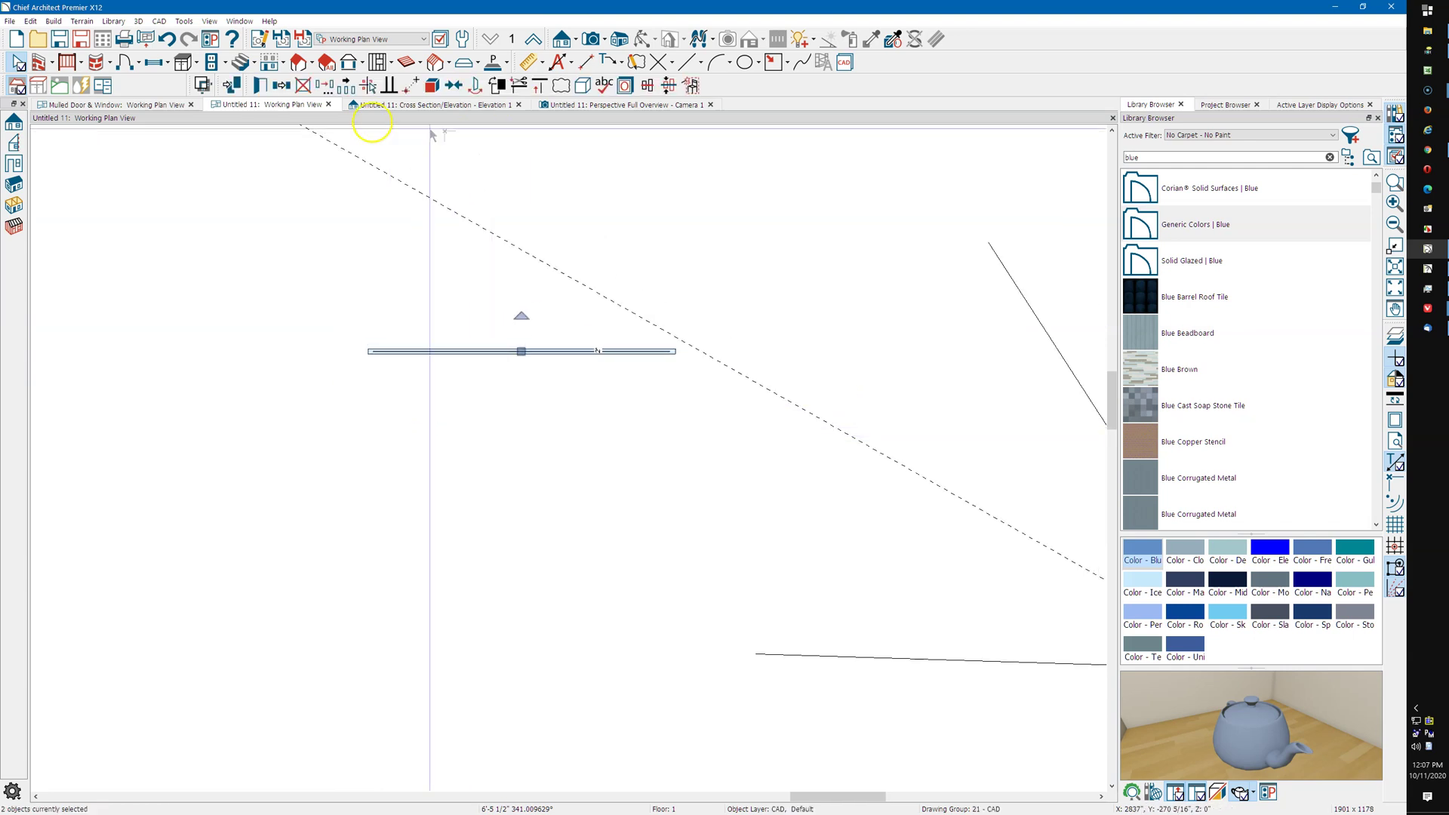
{"action": "left_click", "coordinate": [281, 90]}
{"action": "left_click", "coordinate": [326, 86]}
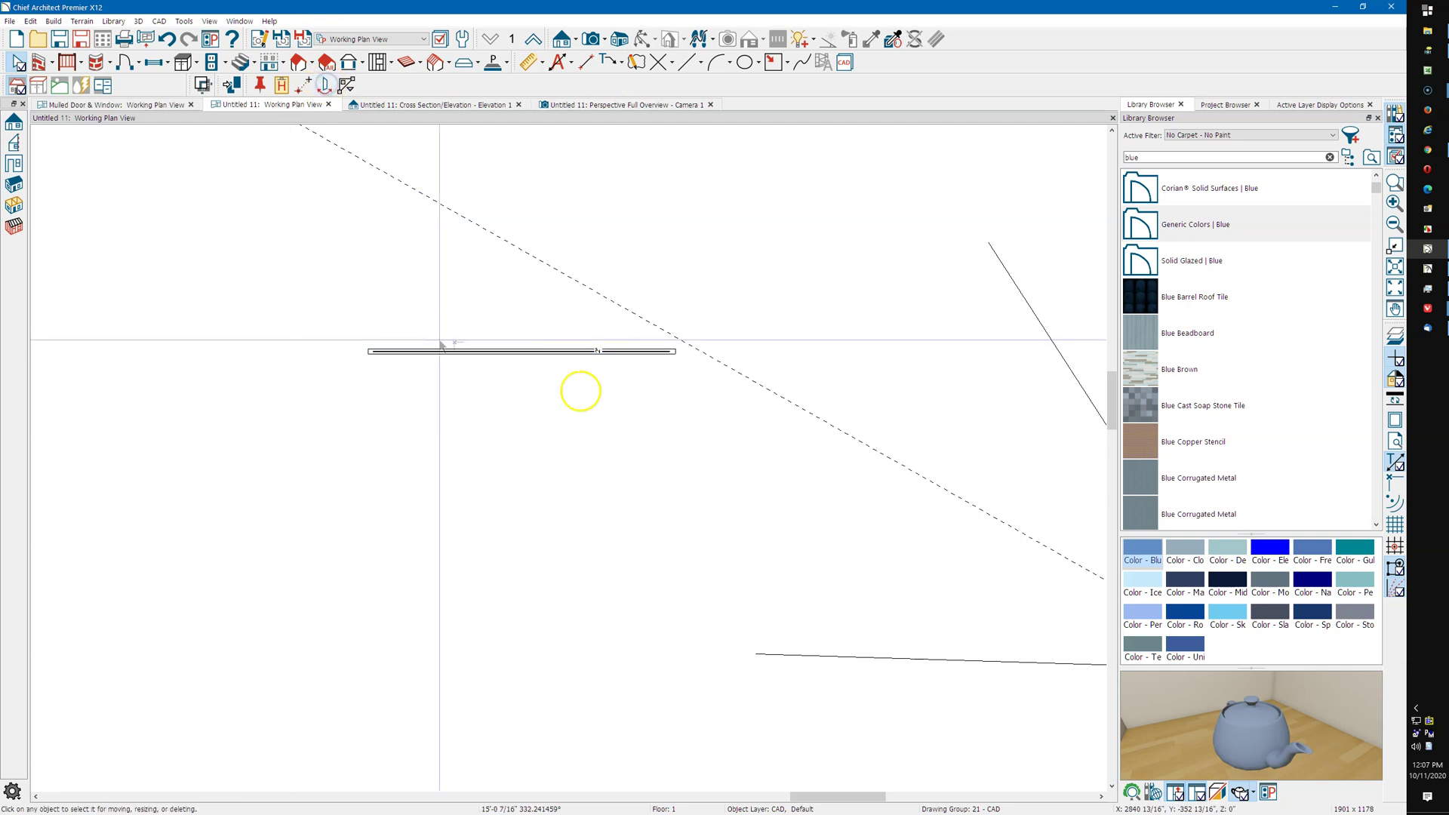
{"action": "scroll", "coordinate": [702, 325], "scroll_direction": "up", "scroll_amount": 5}
{"action": "scroll", "coordinate": [700, 329], "scroll_direction": "up", "scroll_amount": 1}
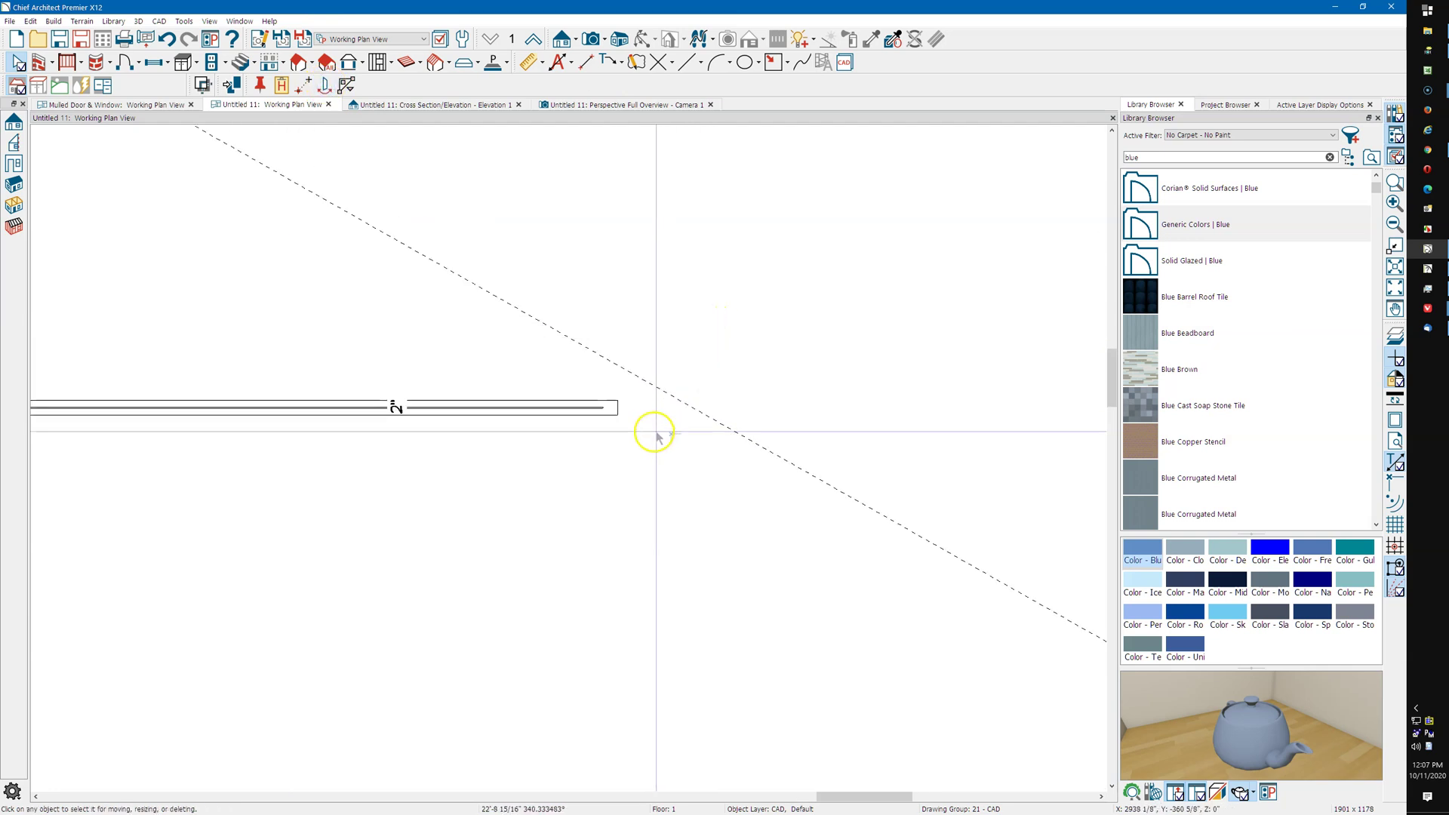
{"action": "left_click", "coordinate": [617, 410]}
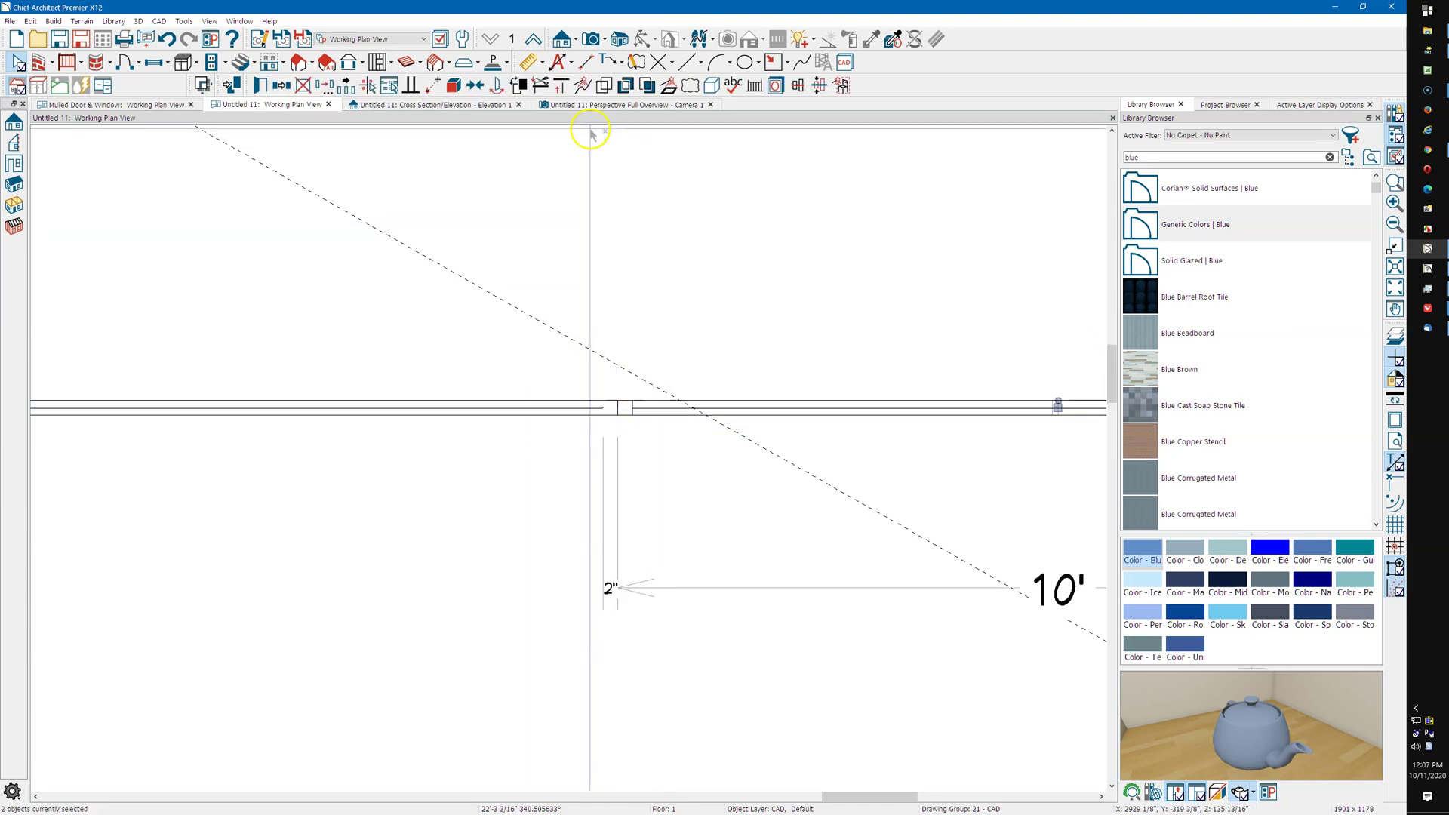
In the elevation, set the facet angle of the mirrored right frame's upper outer arc to 2°
{"action": "left_click", "coordinate": [477, 105]}
{"action": "scroll", "coordinate": [291, 372], "scroll_direction": "down", "scroll_amount": 5}
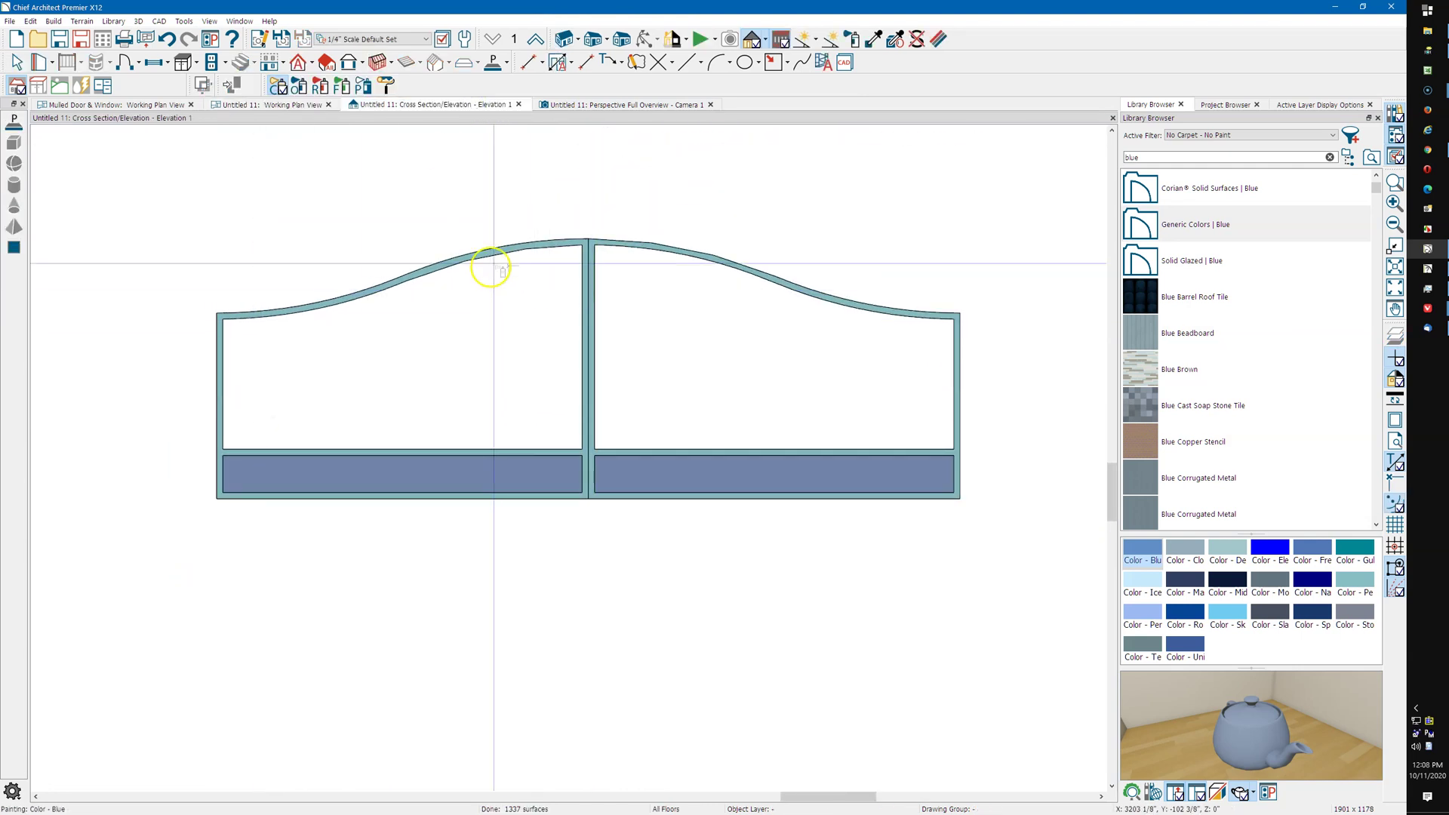
{"action": "scroll", "coordinate": [528, 259], "scroll_direction": "up", "scroll_amount": 3}
{"action": "middle_click_drag", "start_coordinate": [693, 252], "coordinate": [513, 288]}
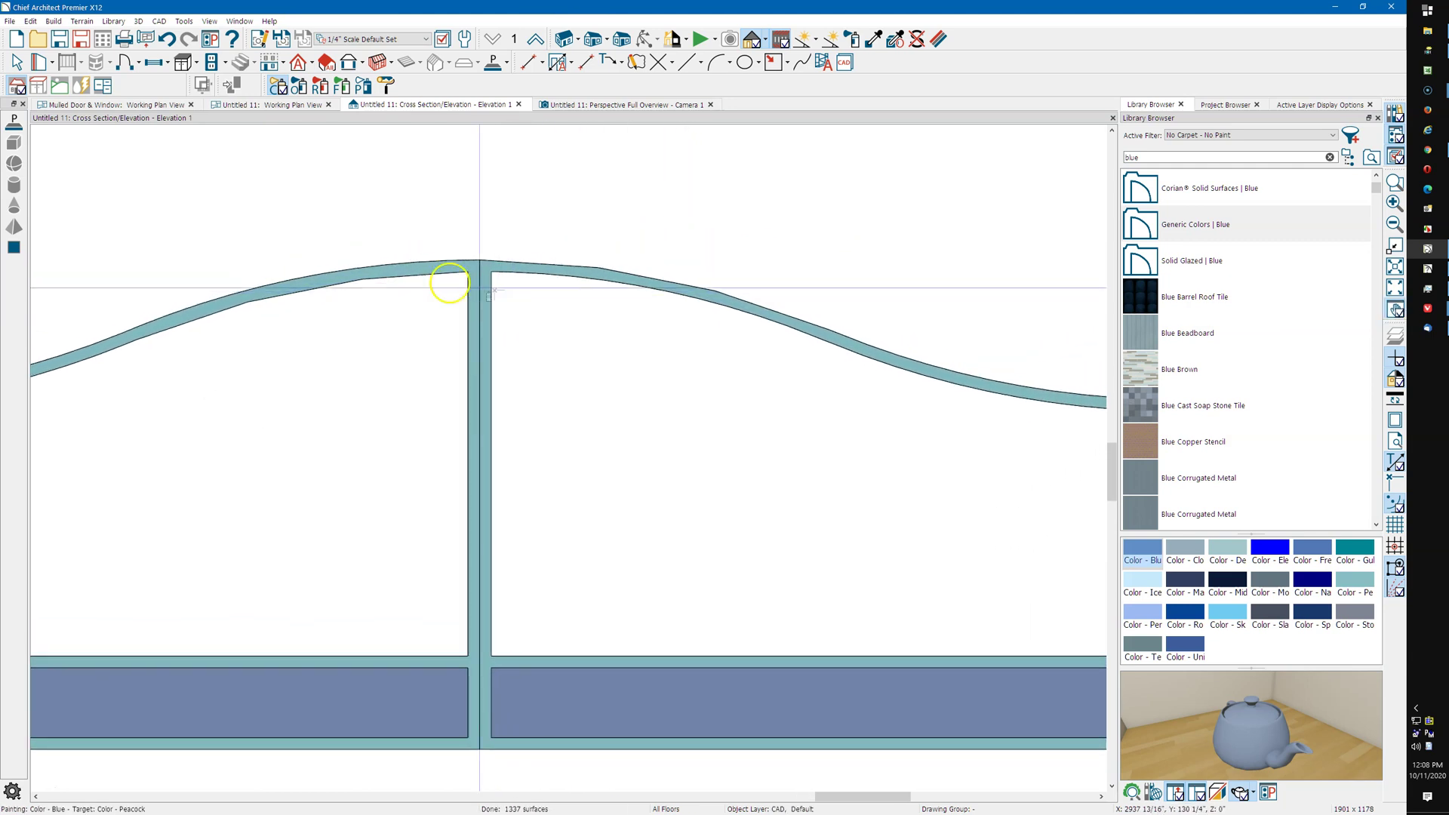
{"action": "scroll", "coordinate": [423, 285], "scroll_direction": "down", "scroll_amount": 1}
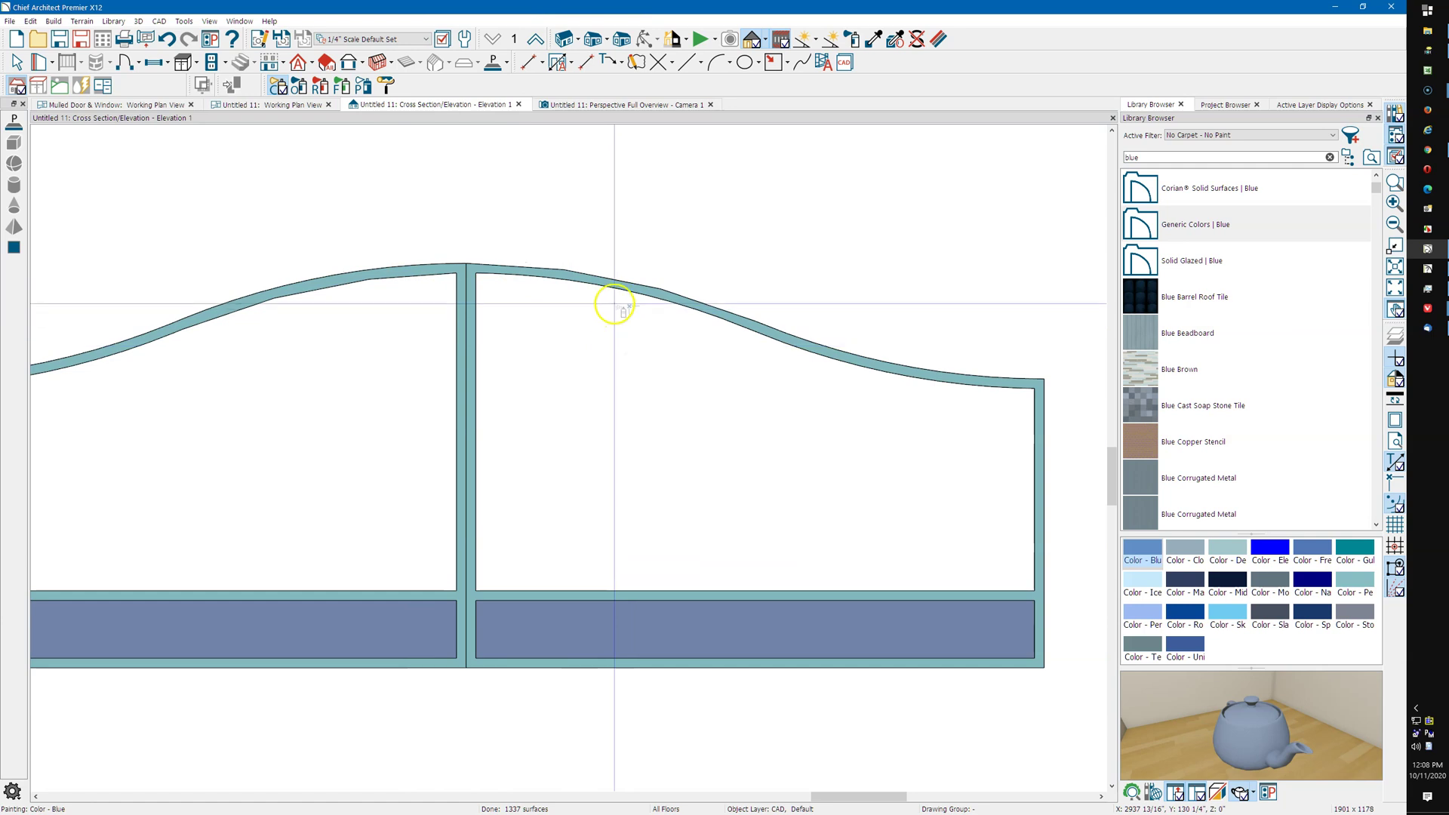
{"action": "key", "text": "space"}
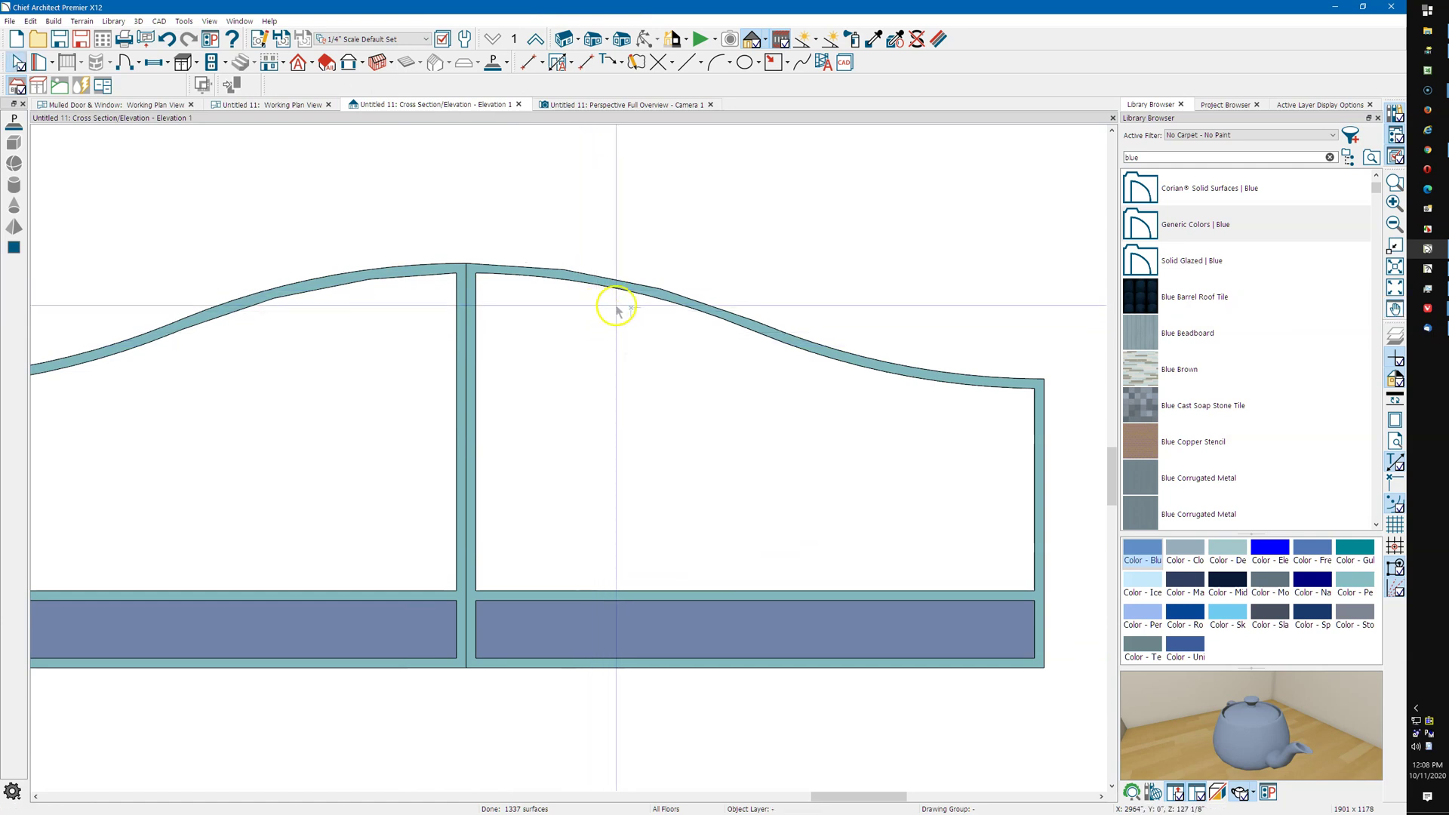
{"action": "left_click", "coordinate": [666, 290]}
{"action": "left_click", "coordinate": [637, 359]}
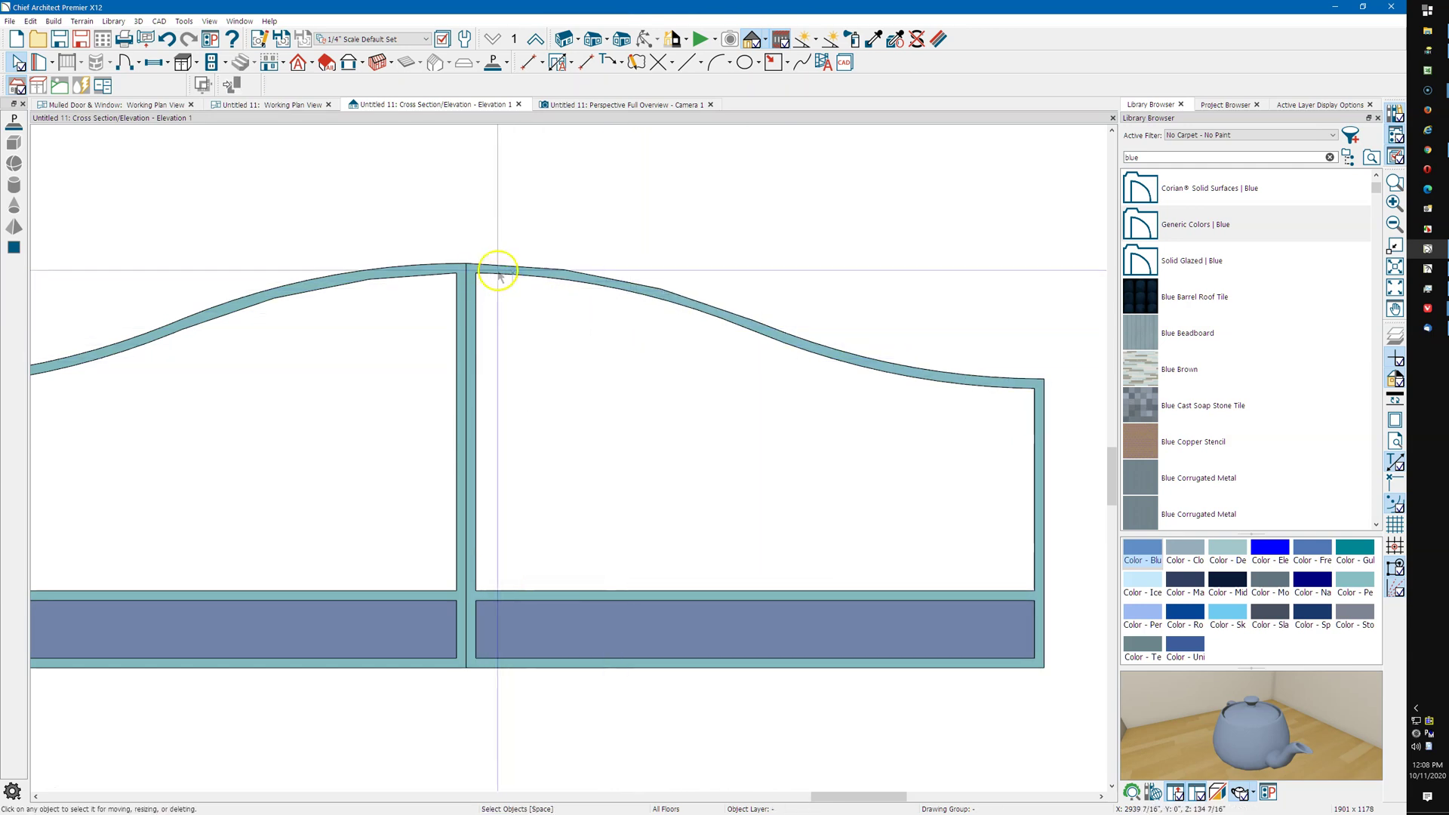
{"action": "left_click", "coordinate": [722, 311]}
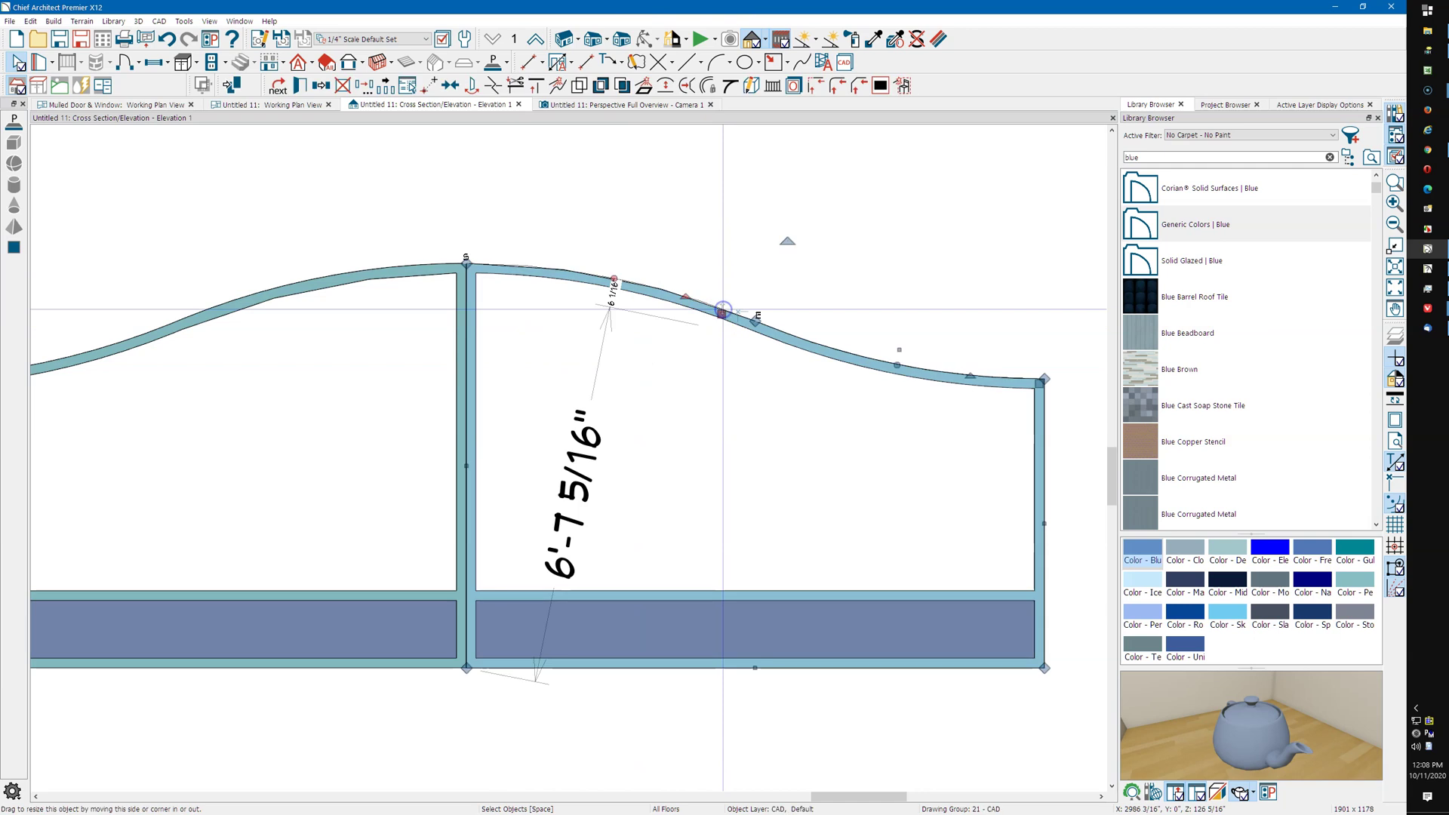
{"action": "left_click", "coordinate": [689, 299]}
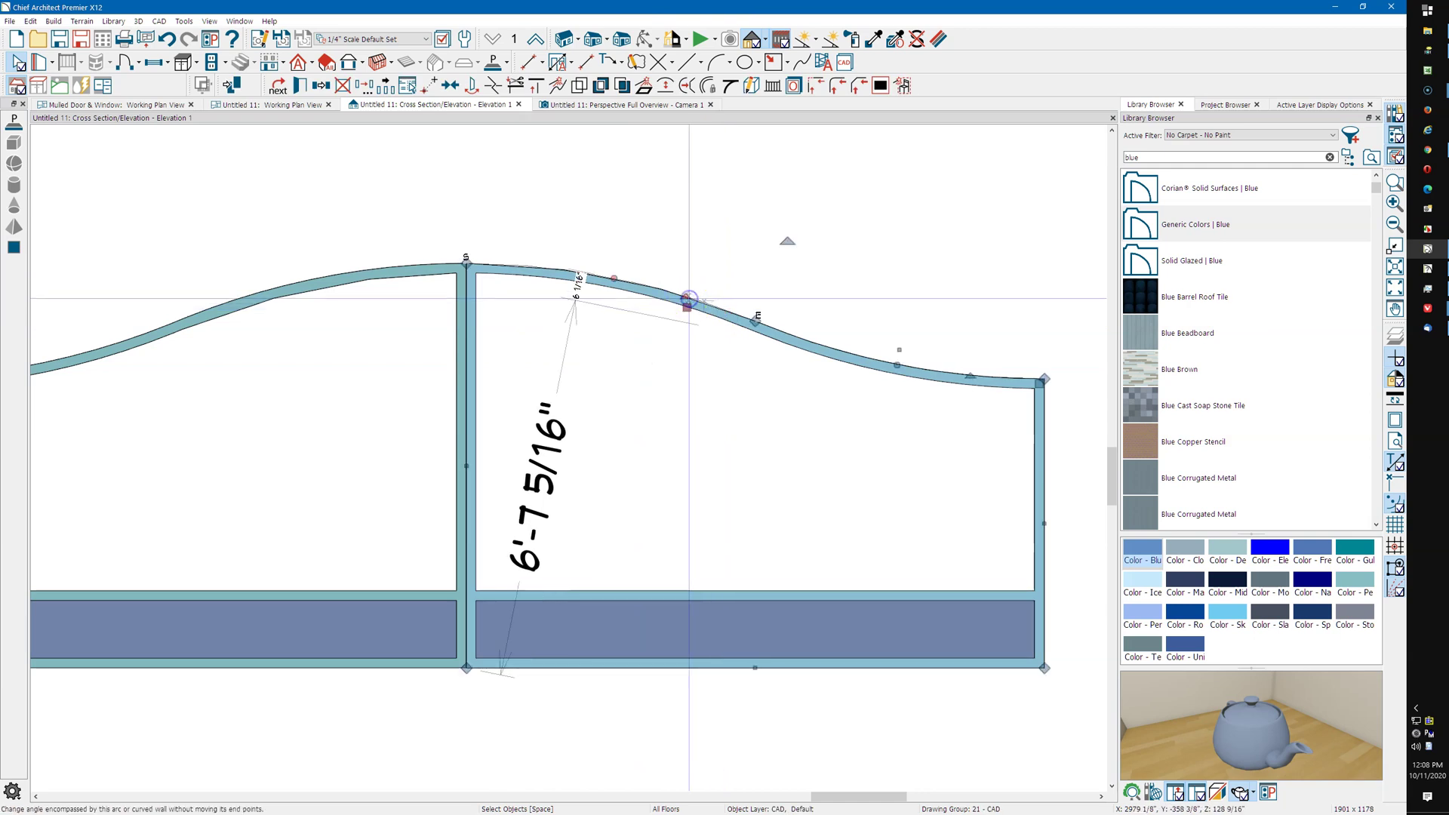
{"action": "double_click", "coordinate": [689, 299]}
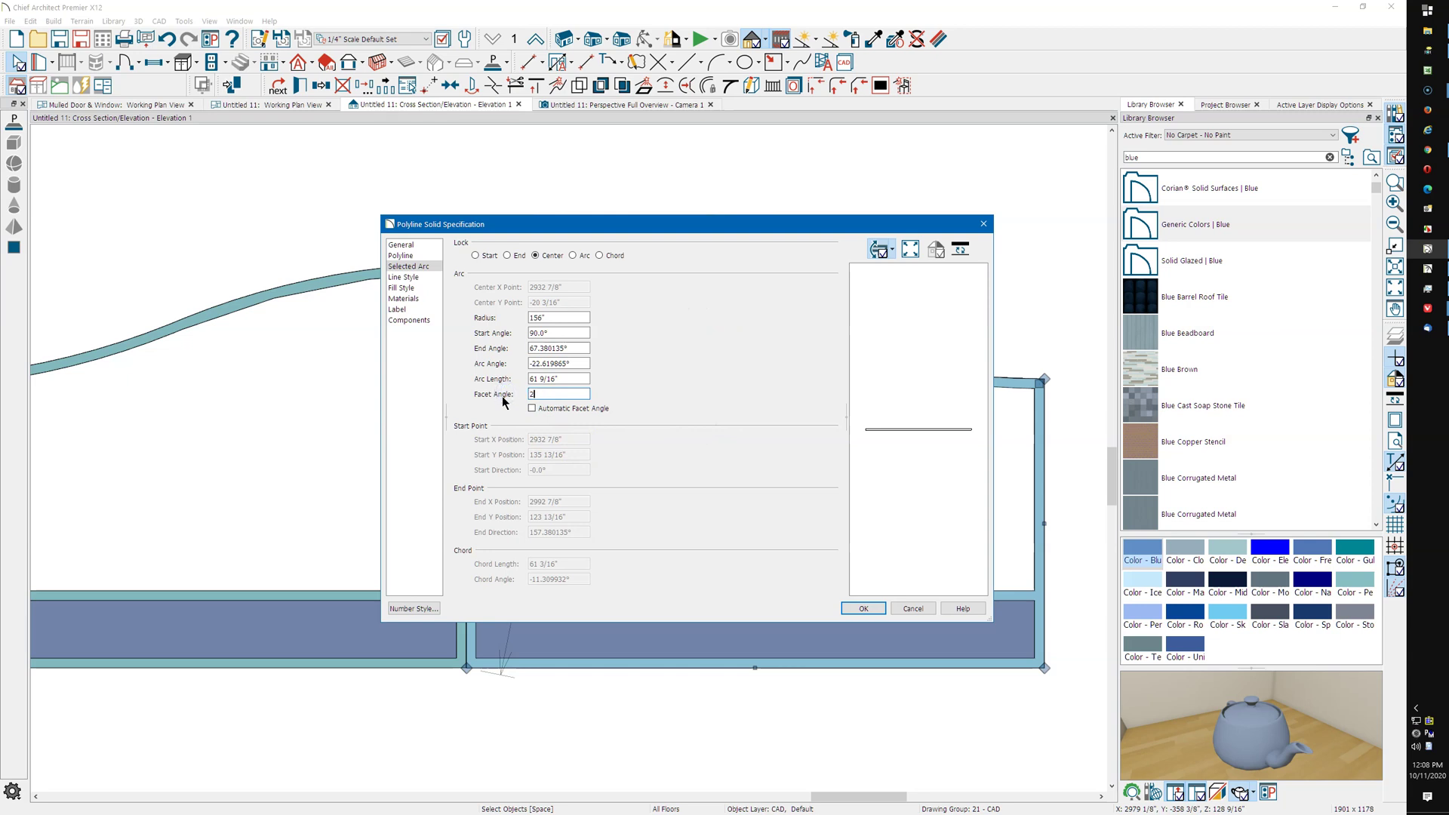
{"action": "key", "text": "Return"}
{"action": "left_click", "coordinate": [653, 382]}
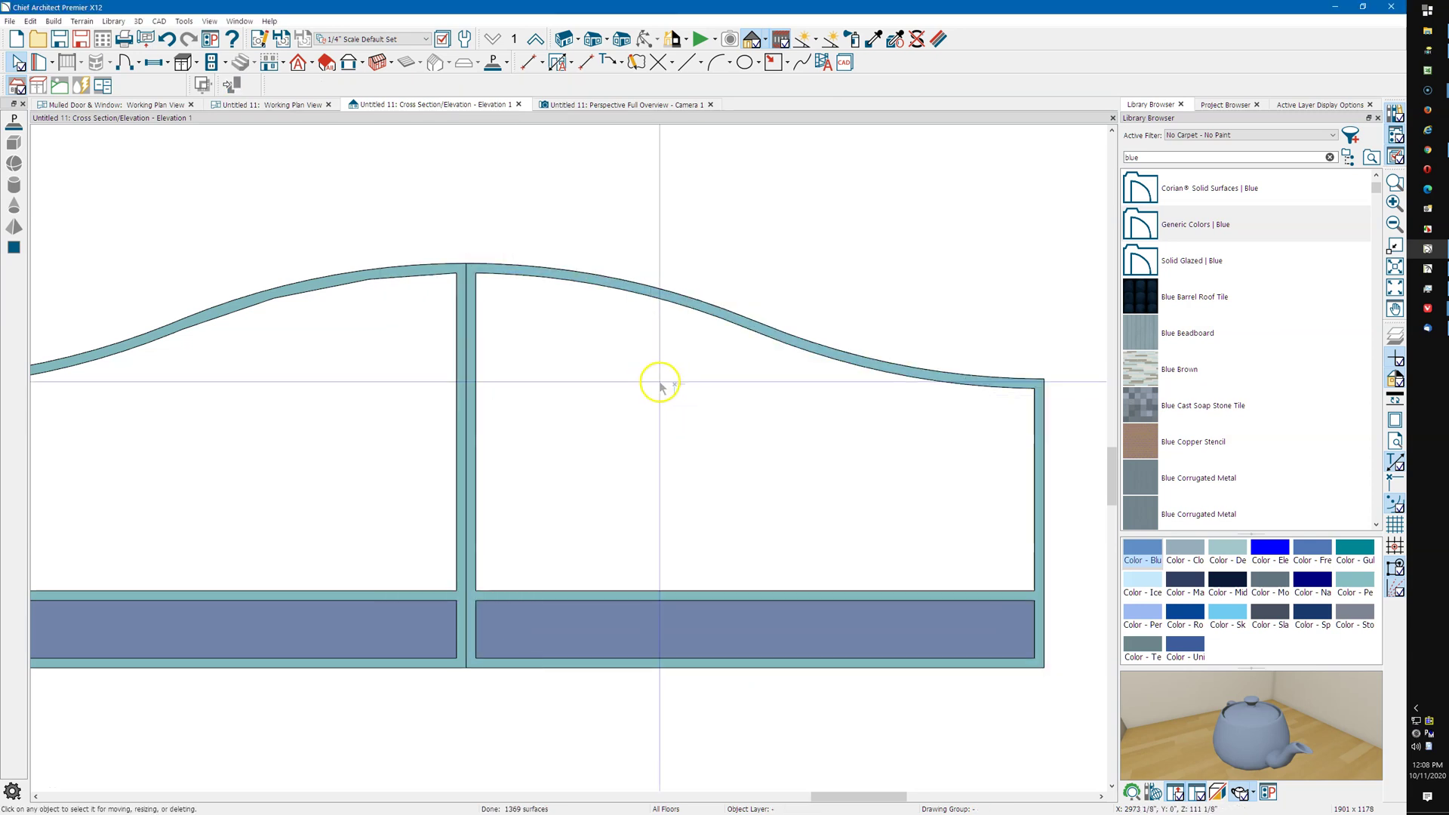
Reduce the facet angle of the upper arc on the left frame's curved opening
{"action": "double_click", "coordinate": [400, 285]}
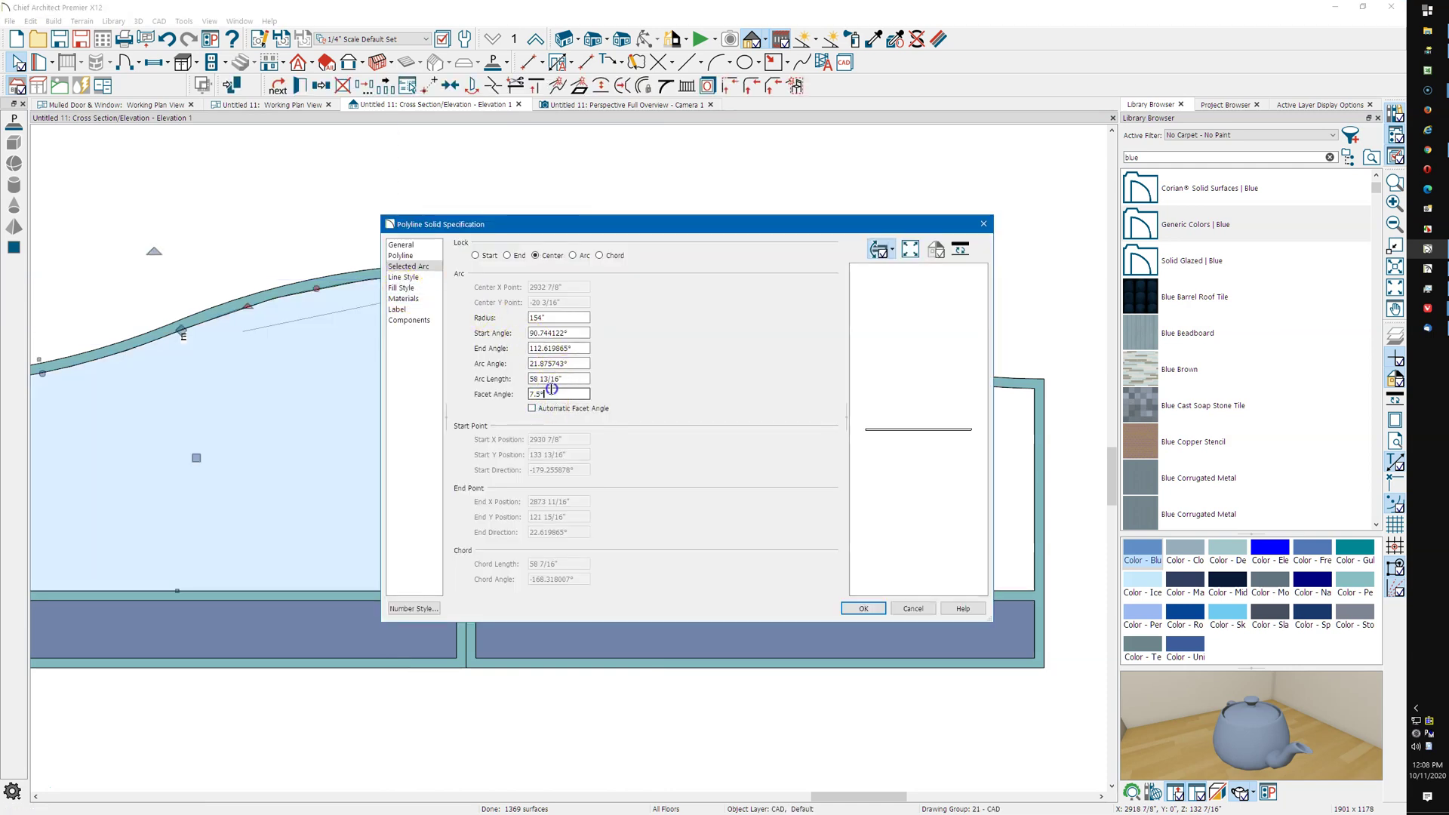
{"action": "key", "text": "Return"}
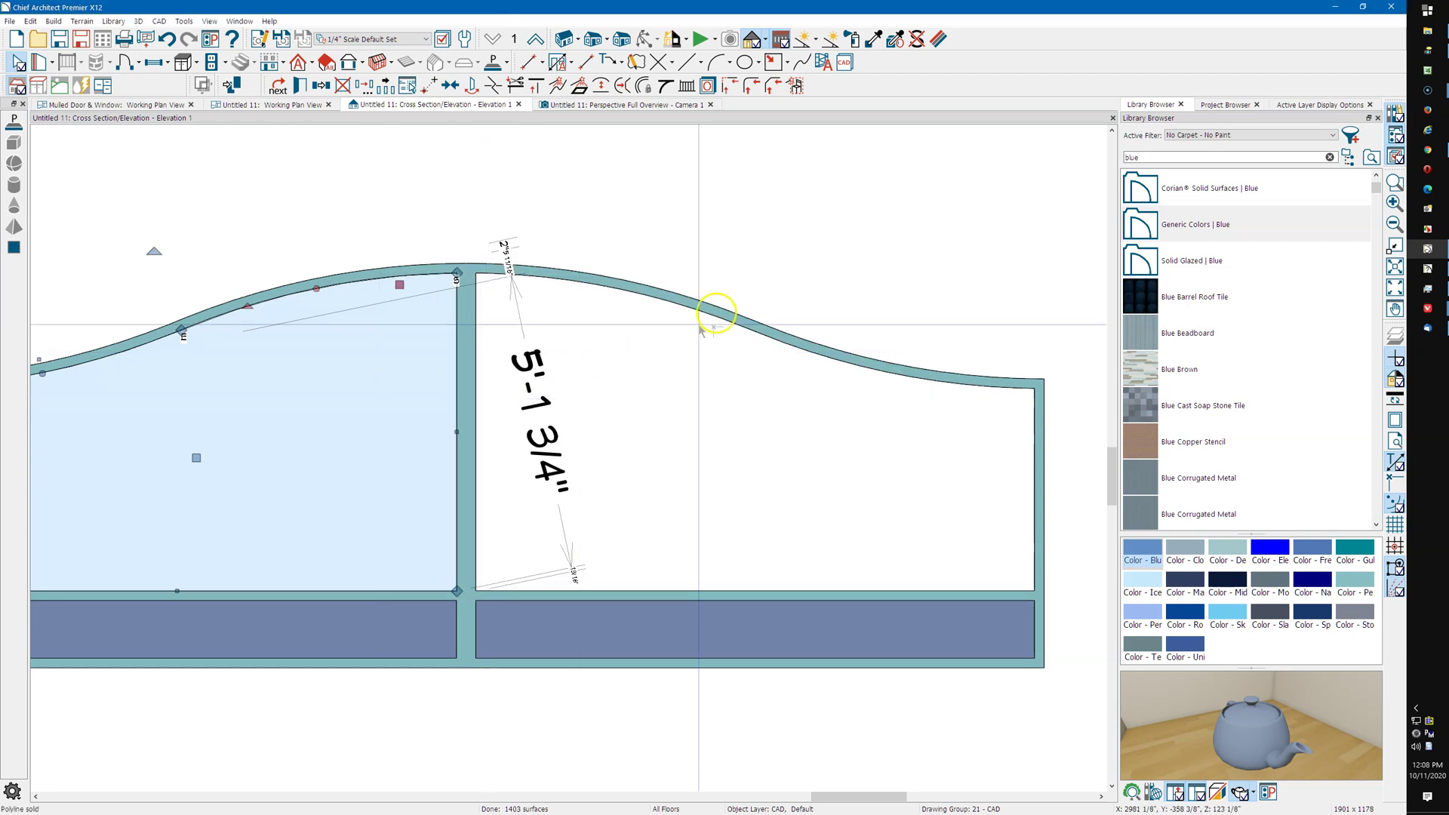
{"action": "left_click", "coordinate": [749, 253]}
Unite the left and right mirrored frames into a single polyline solid with one continuous curved top
{"action": "scroll", "coordinate": [715, 245], "scroll_direction": "down", "scroll_amount": 1}
{"action": "scroll", "coordinate": [713, 245], "scroll_direction": "down", "scroll_amount": 1}
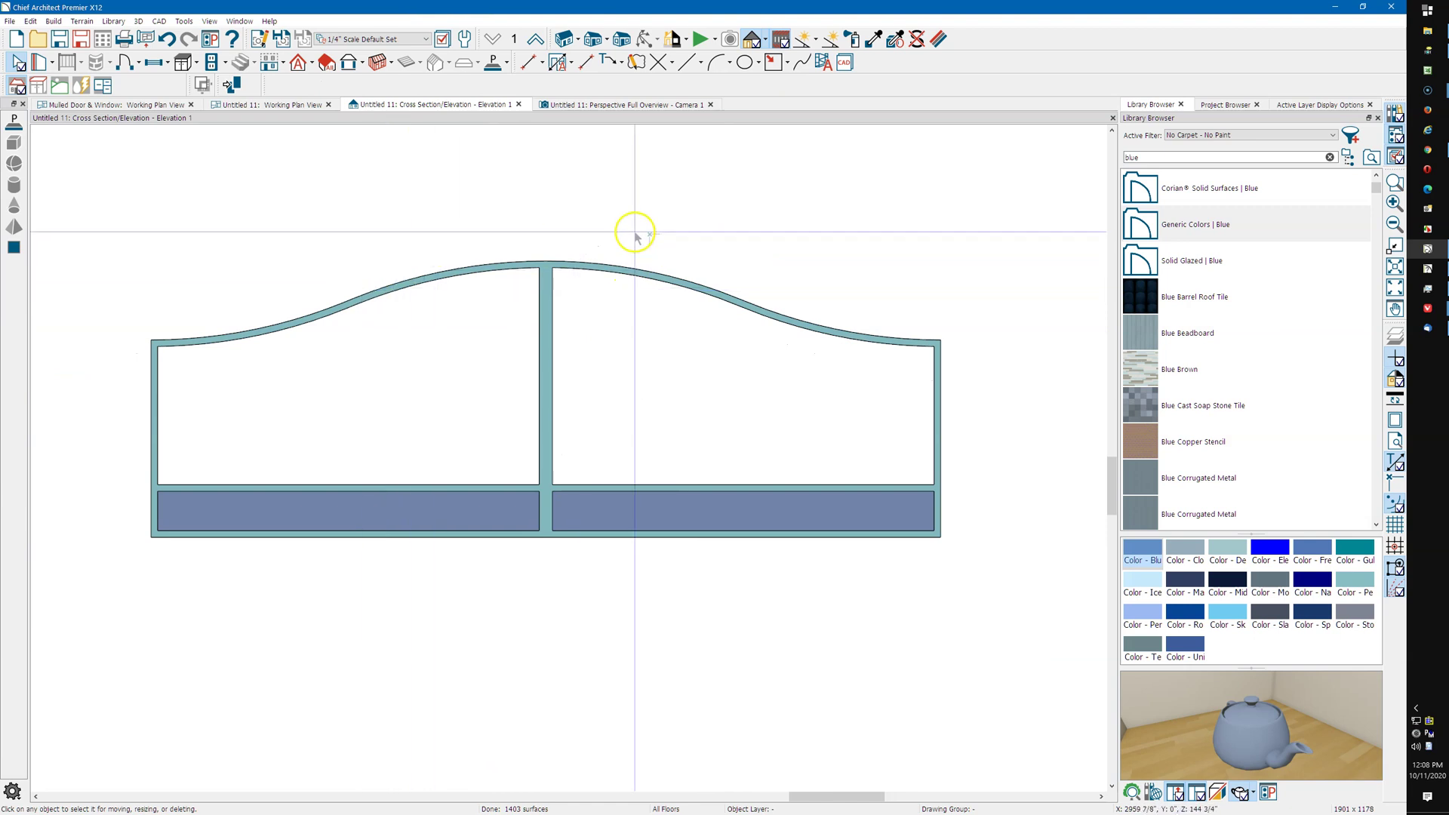
{"action": "middle_click_drag", "start_coordinate": [634, 233], "coordinate": [614, 236]}
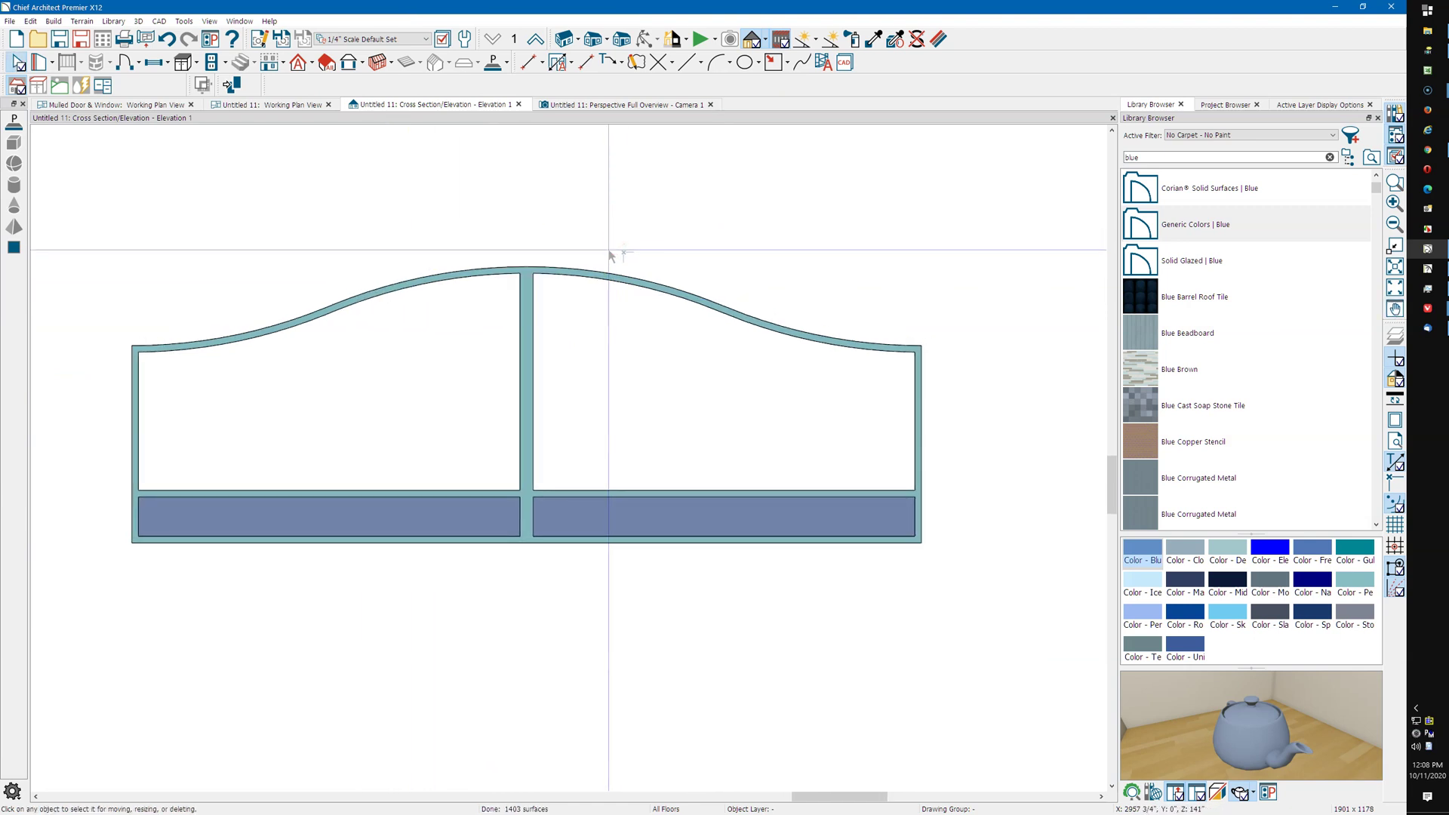
{"action": "scroll", "coordinate": [528, 261], "scroll_direction": "up", "scroll_amount": 4}
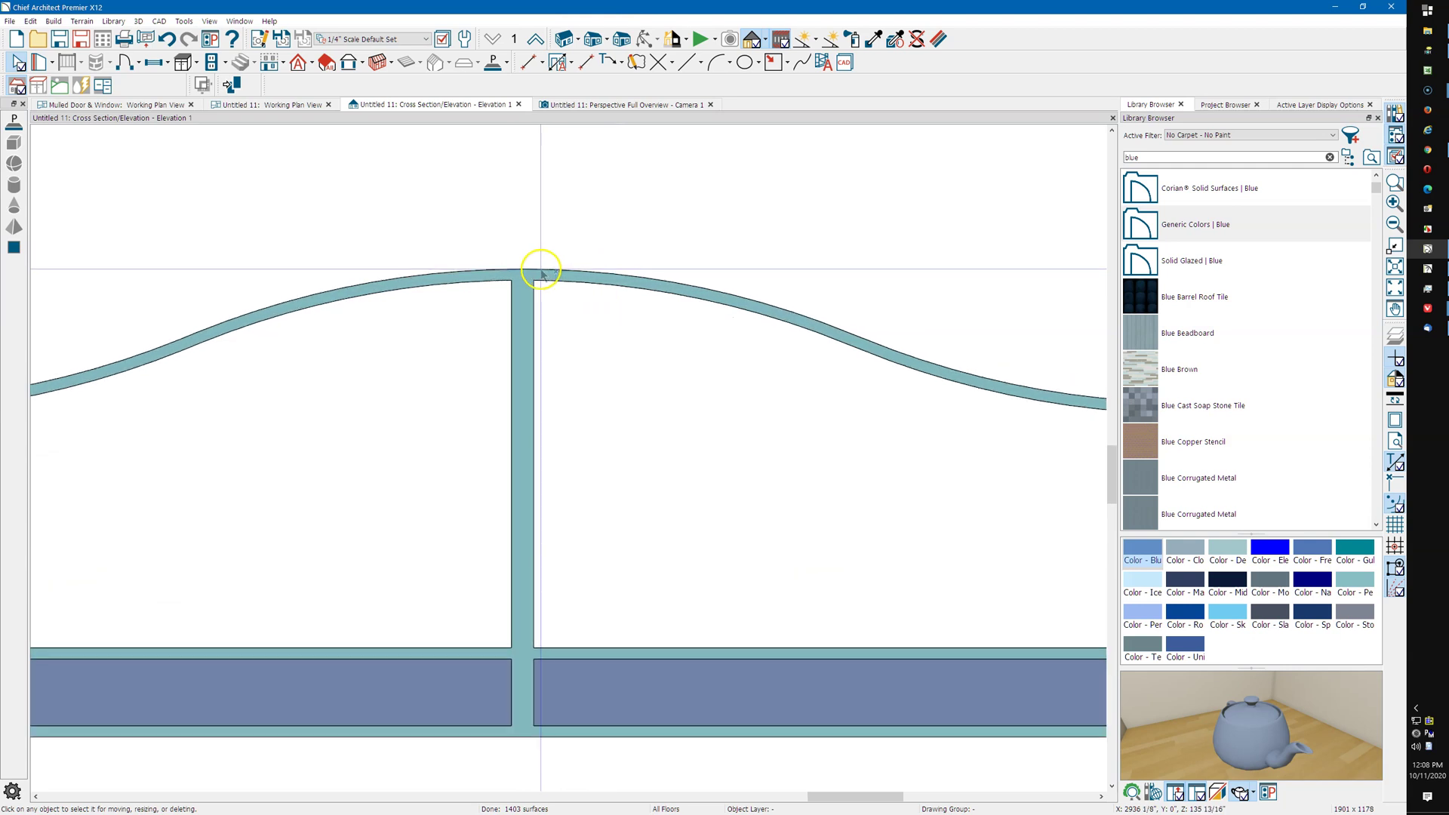
{"action": "scroll", "coordinate": [541, 271], "scroll_direction": "up", "scroll_amount": 1}
{"action": "left_click", "coordinate": [469, 276]}
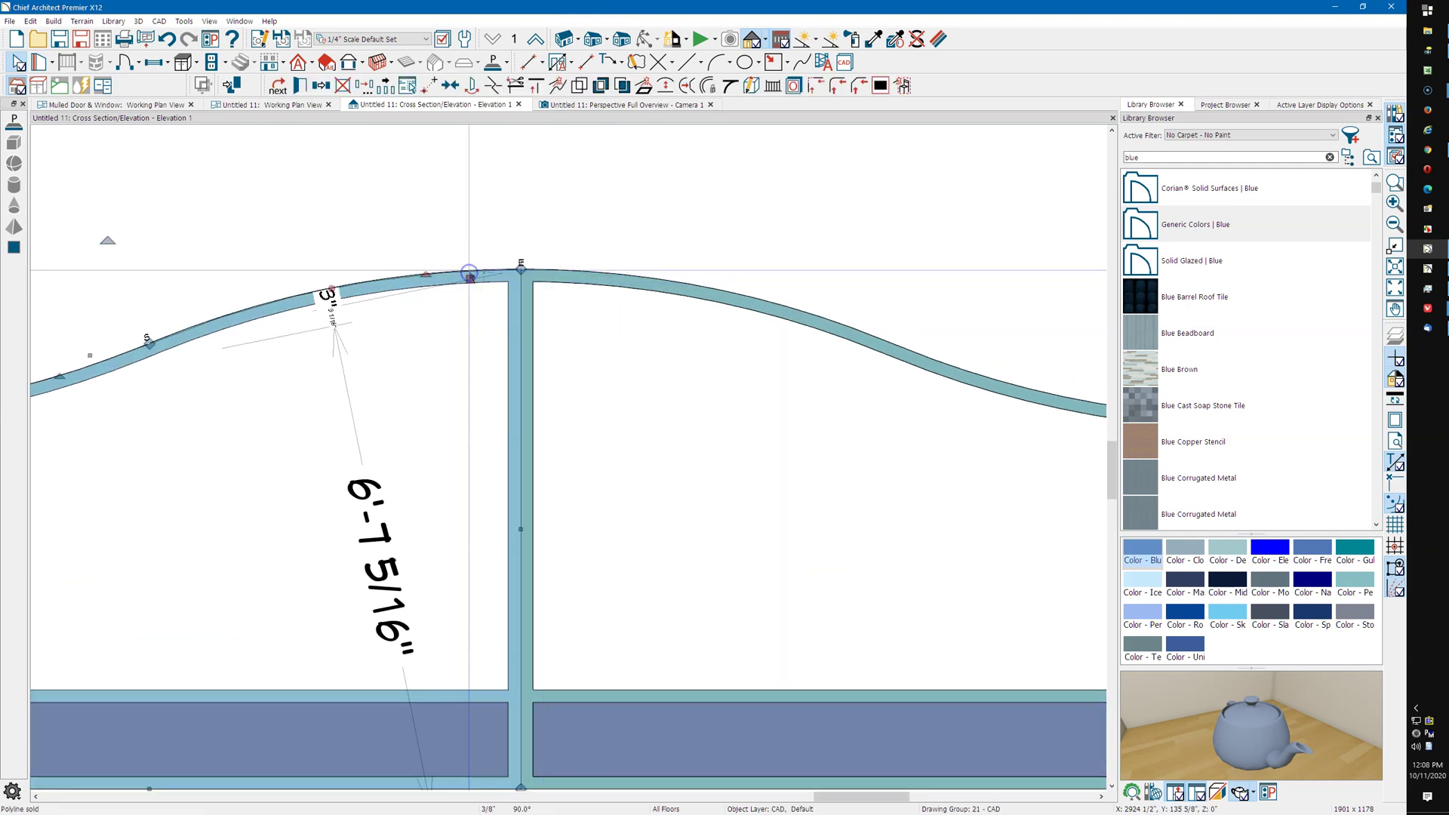
{"action": "left_click", "coordinate": [599, 275]}
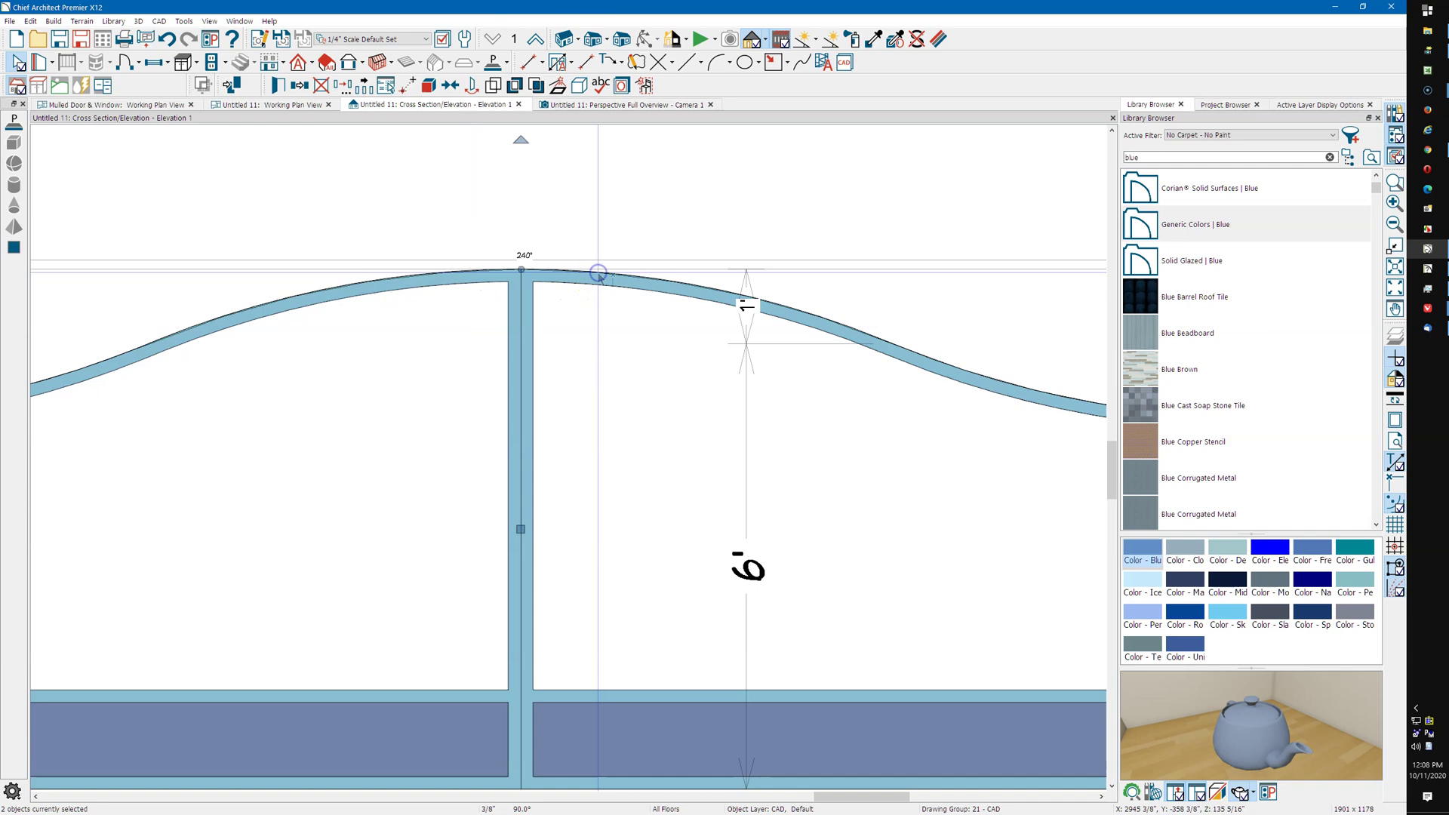
{"action": "left_click", "coordinate": [494, 85]}
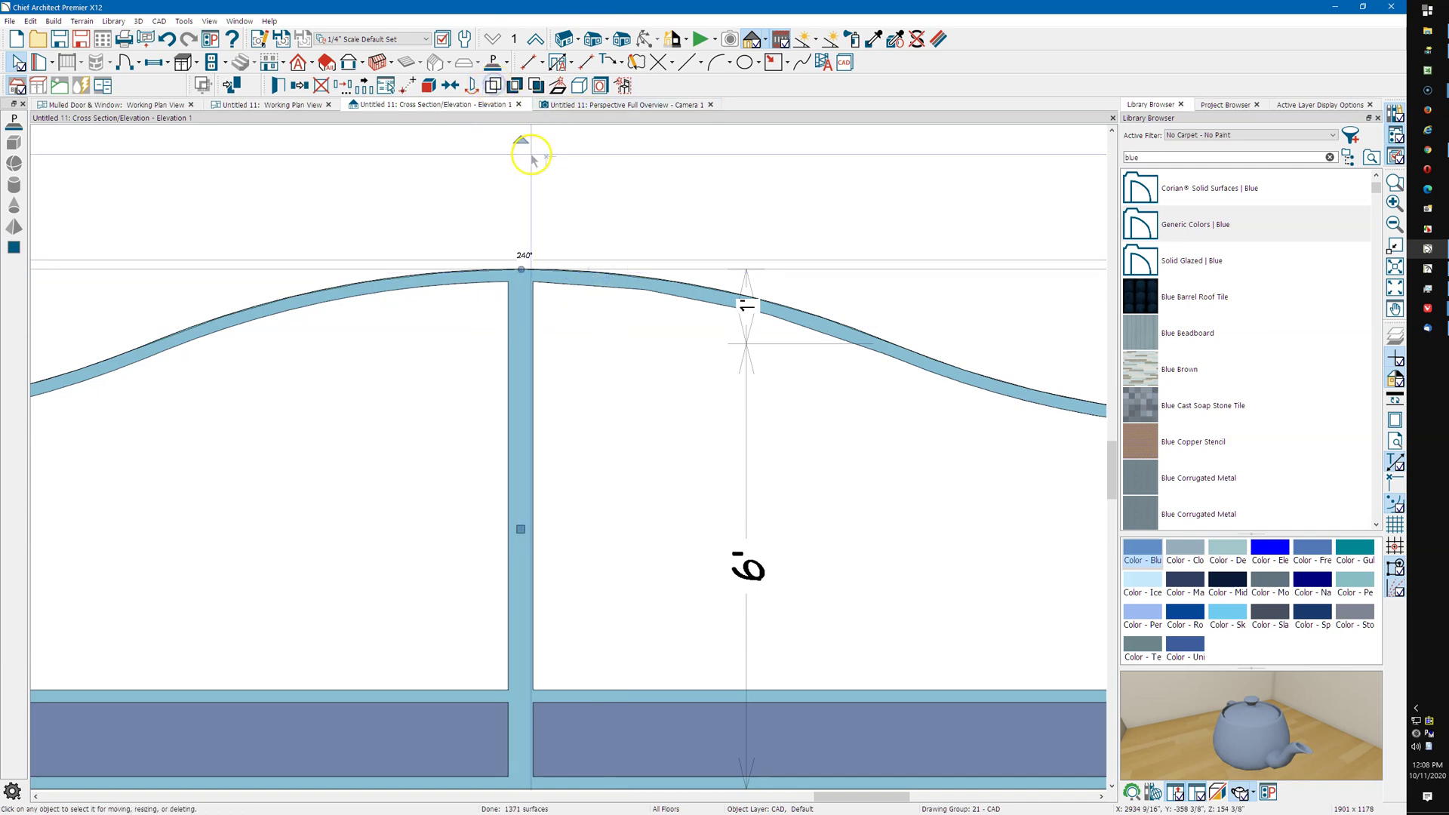
{"action": "scroll", "coordinate": [602, 200], "scroll_direction": "down", "scroll_amount": 1}
{"action": "scroll", "coordinate": [601, 200], "scroll_direction": "down", "scroll_amount": 2}
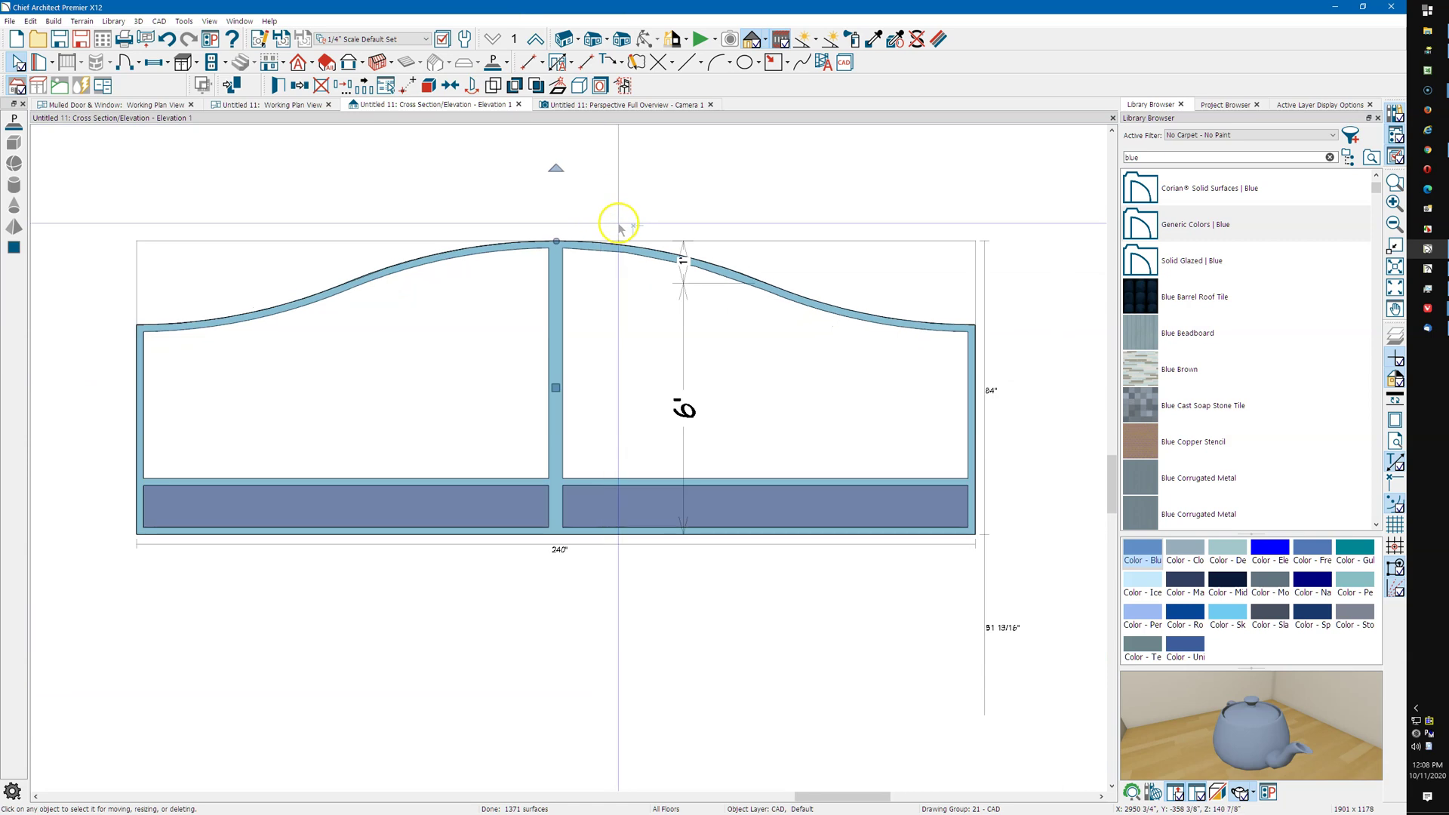
{"action": "left_click", "coordinate": [586, 226]}
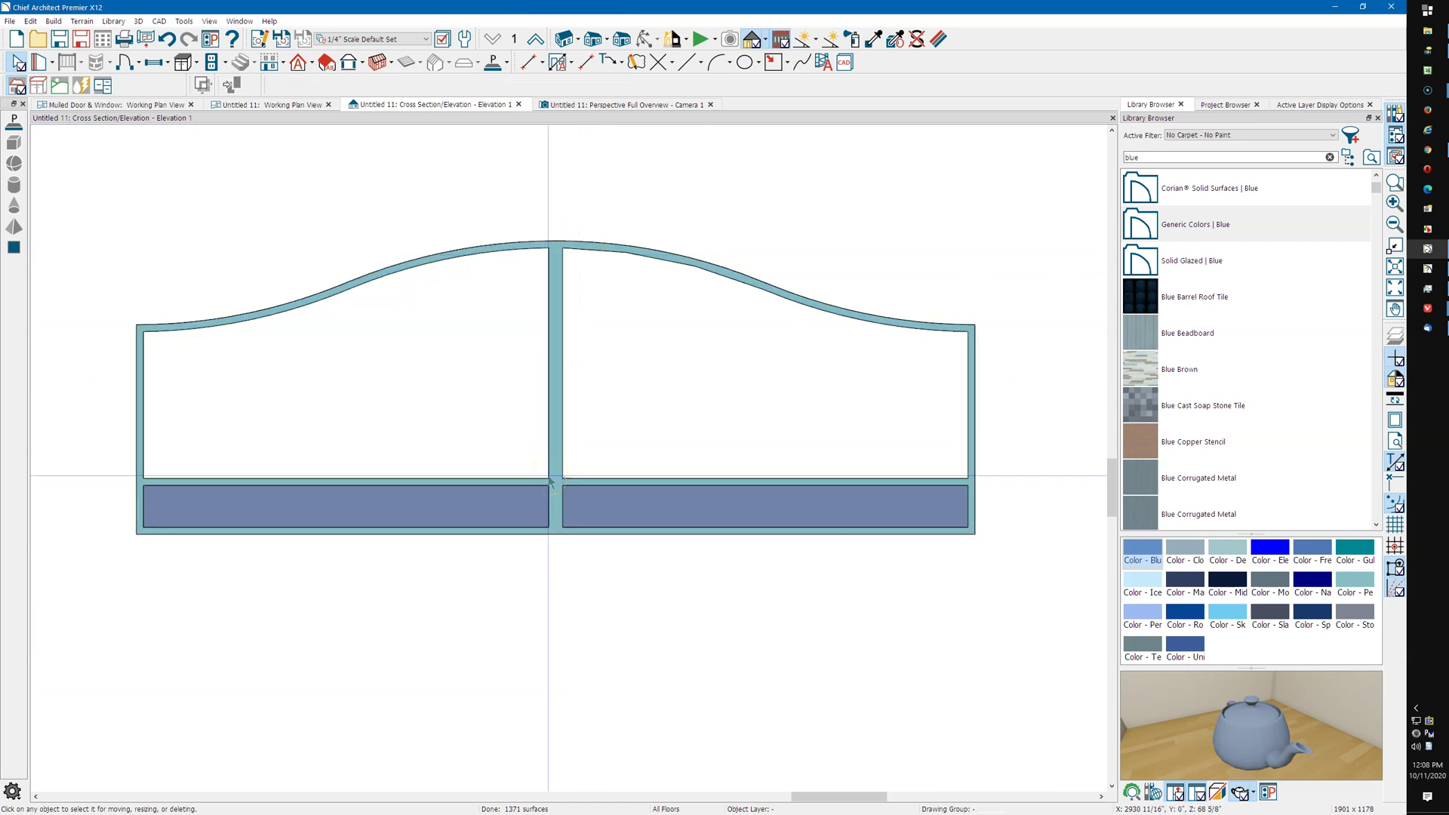
{"action": "left_click", "coordinate": [564, 538]}
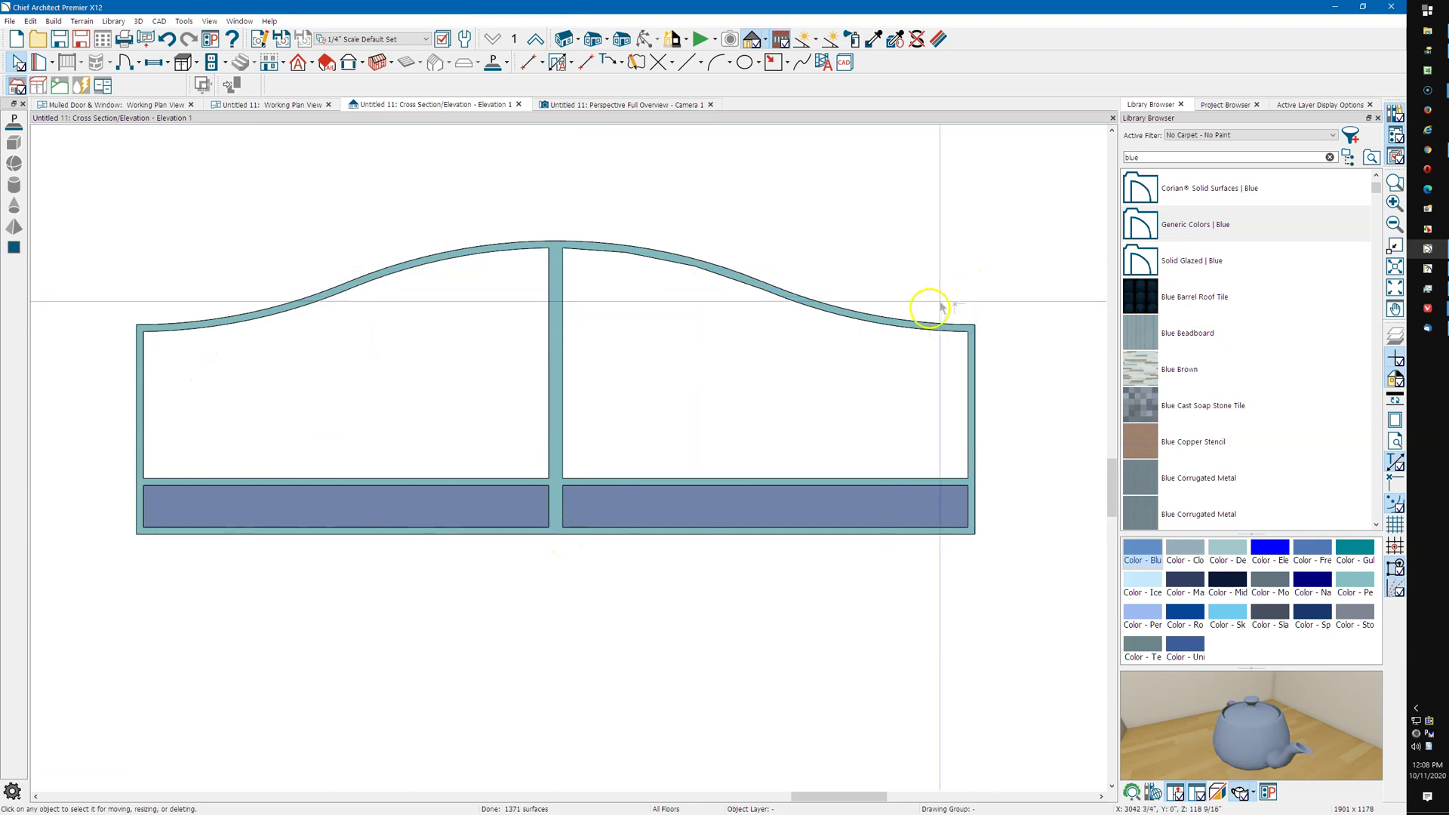
Set the facet angle of the upper arc beside the center post on the right opening to 2°
{"action": "scroll", "coordinate": [717, 264], "scroll_direction": "up", "scroll_amount": 2}
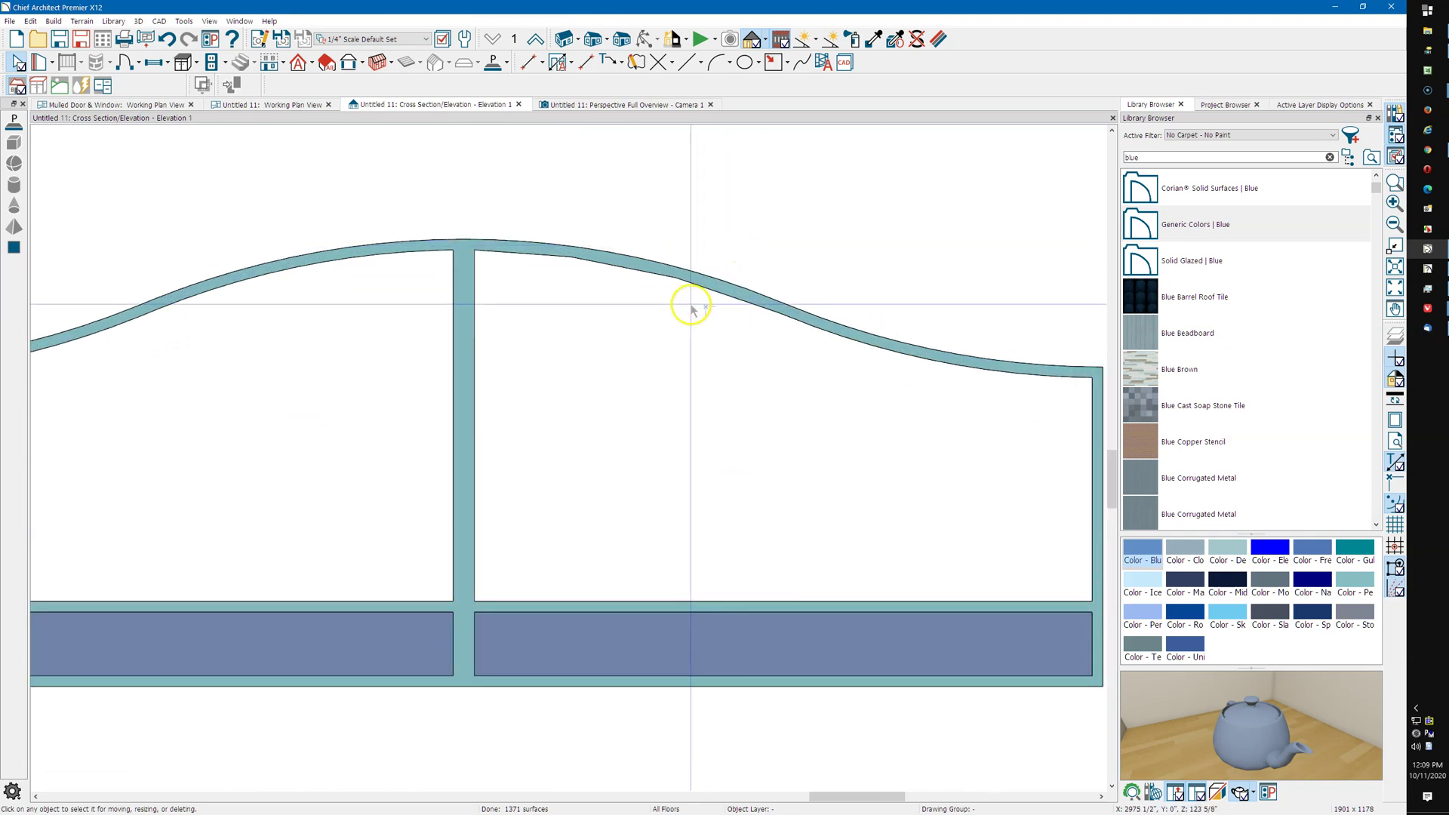
{"action": "left_click", "coordinate": [669, 282]}
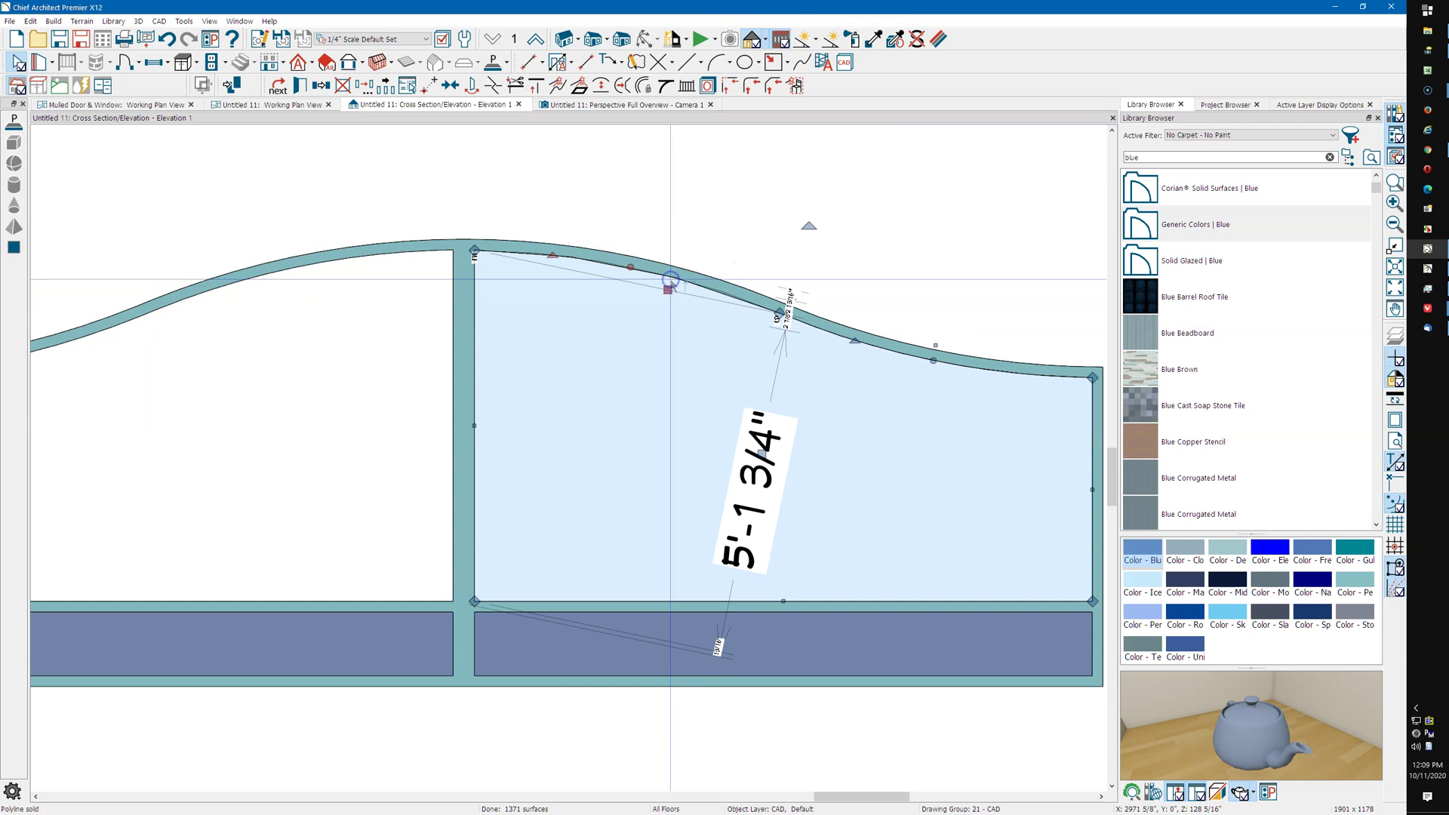
{"action": "double_click", "coordinate": [626, 266]}
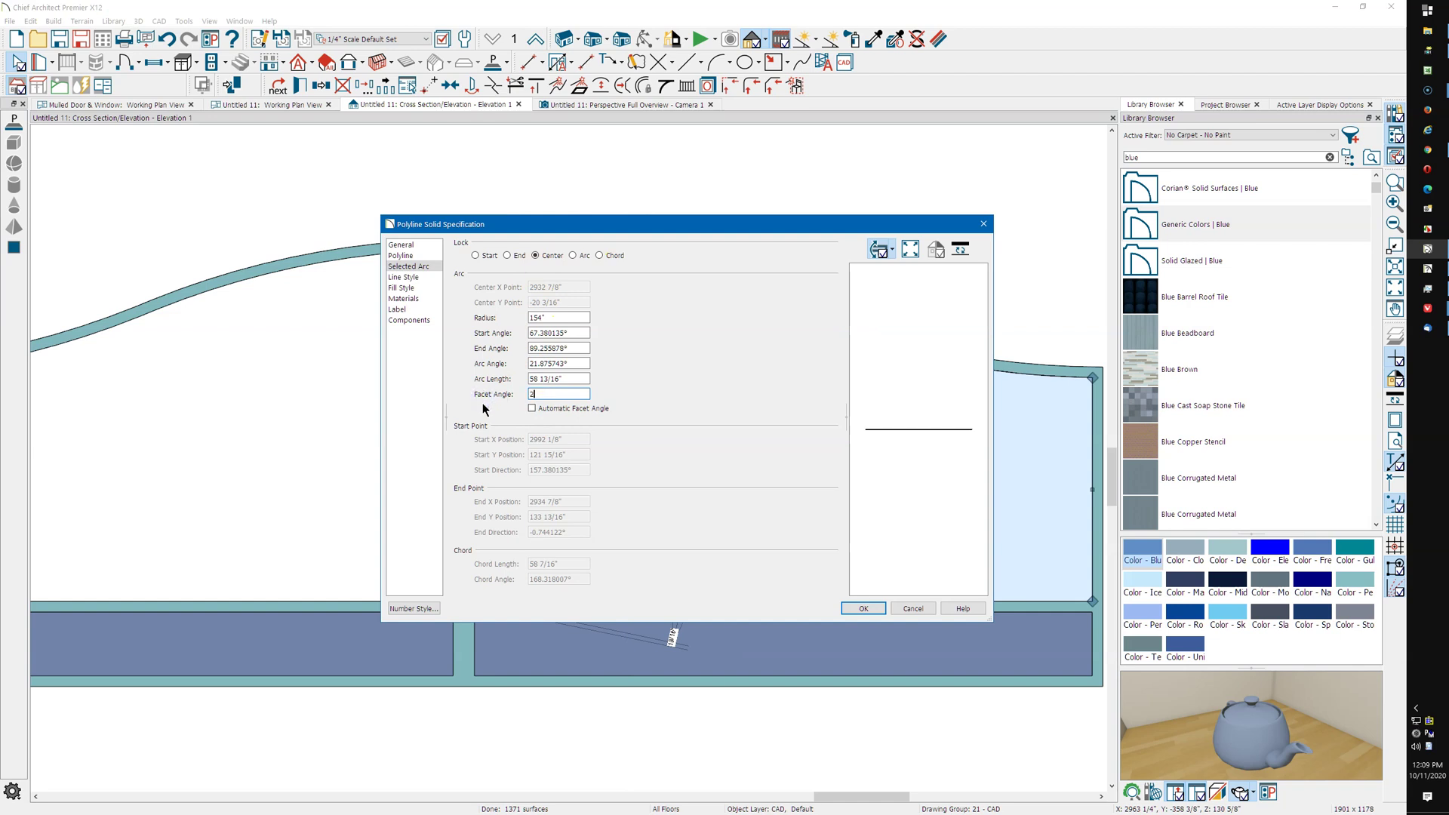
{"action": "key", "text": "Return"}
{"action": "key", "text": "Escape"}
{"action": "scroll", "coordinate": [621, 355], "scroll_direction": "down", "scroll_amount": 5}
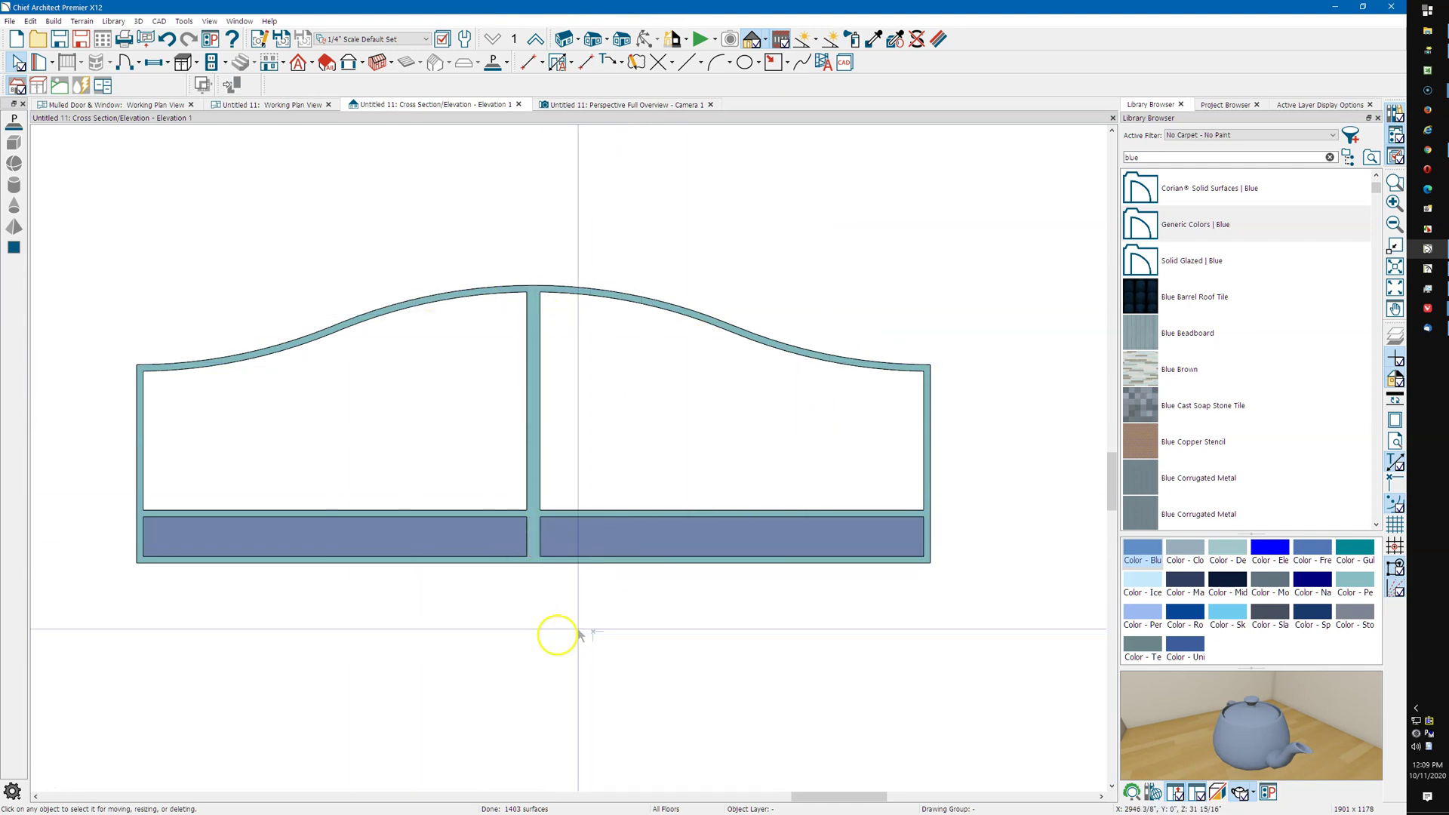
Compare the joined window with the matching window and the dimensioned guide shape elsewhere in the elevation
{"action": "scroll", "coordinate": [526, 610], "scroll_direction": "down", "scroll_amount": 6}
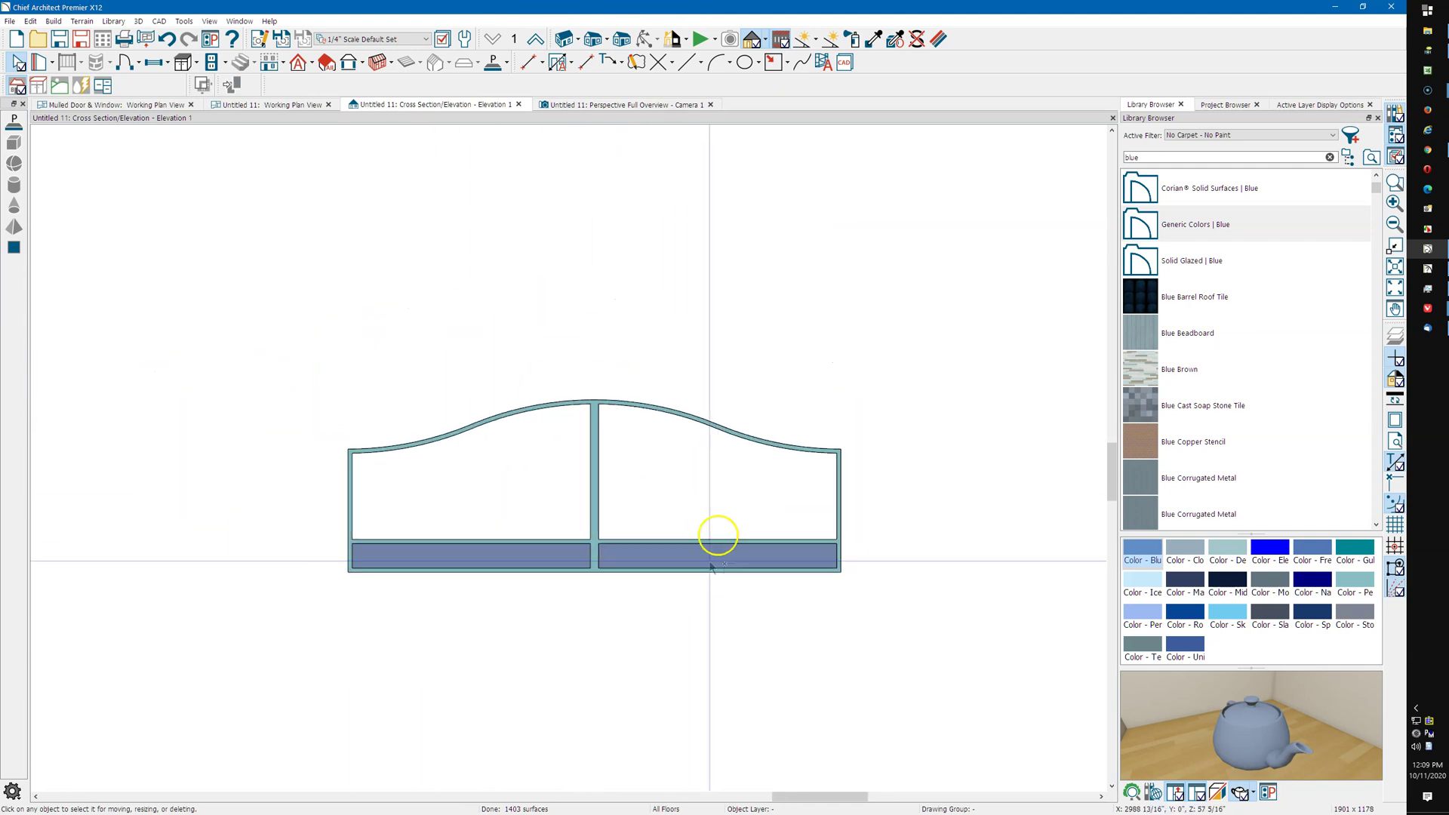
{"action": "scroll", "coordinate": [540, 502], "scroll_direction": "down", "scroll_amount": 1}
{"action": "scroll", "coordinate": [259, 476], "scroll_direction": "up", "scroll_amount": 7}
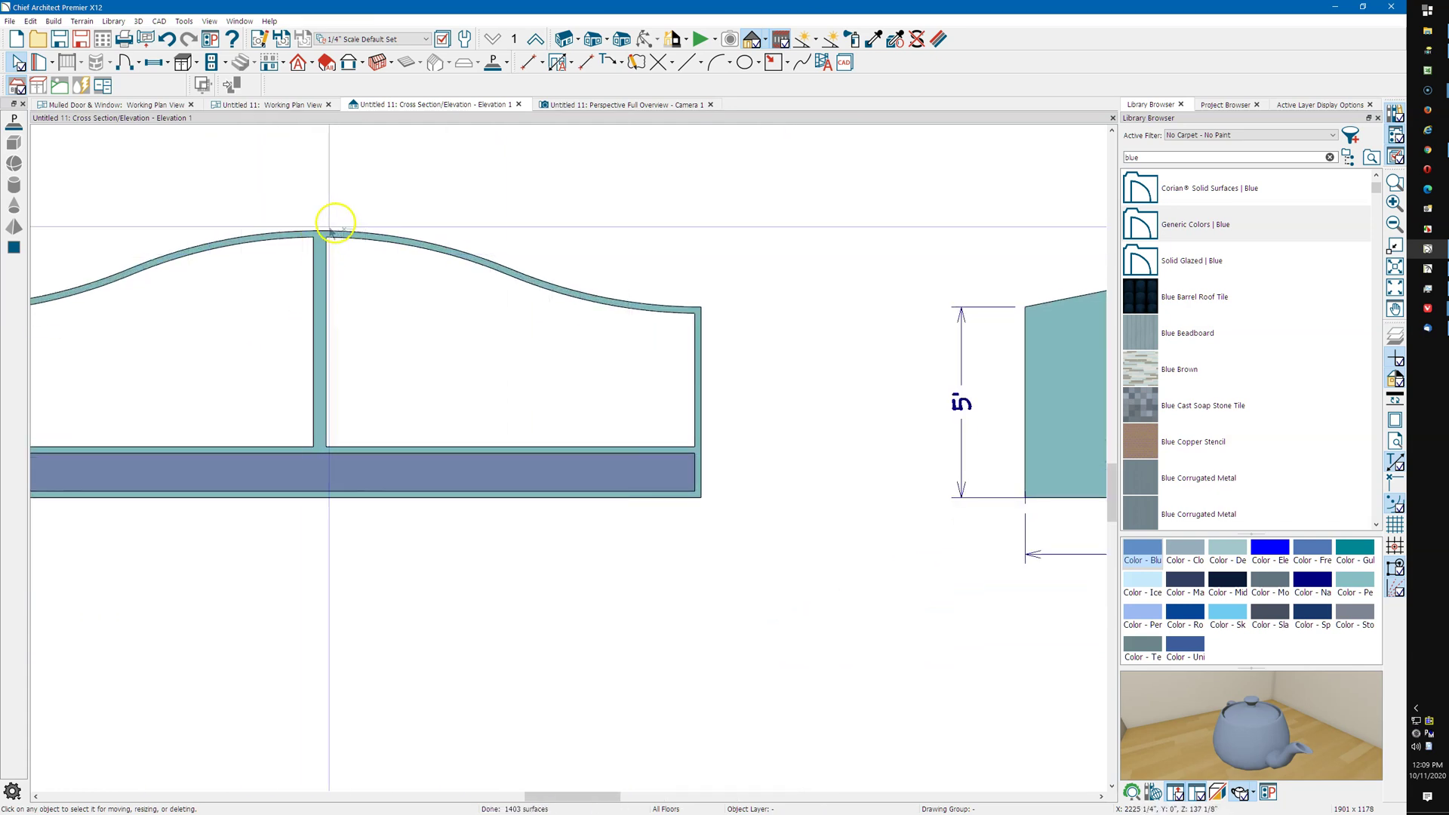
{"action": "scroll", "coordinate": [155, 317], "scroll_direction": "down", "scroll_amount": 3}
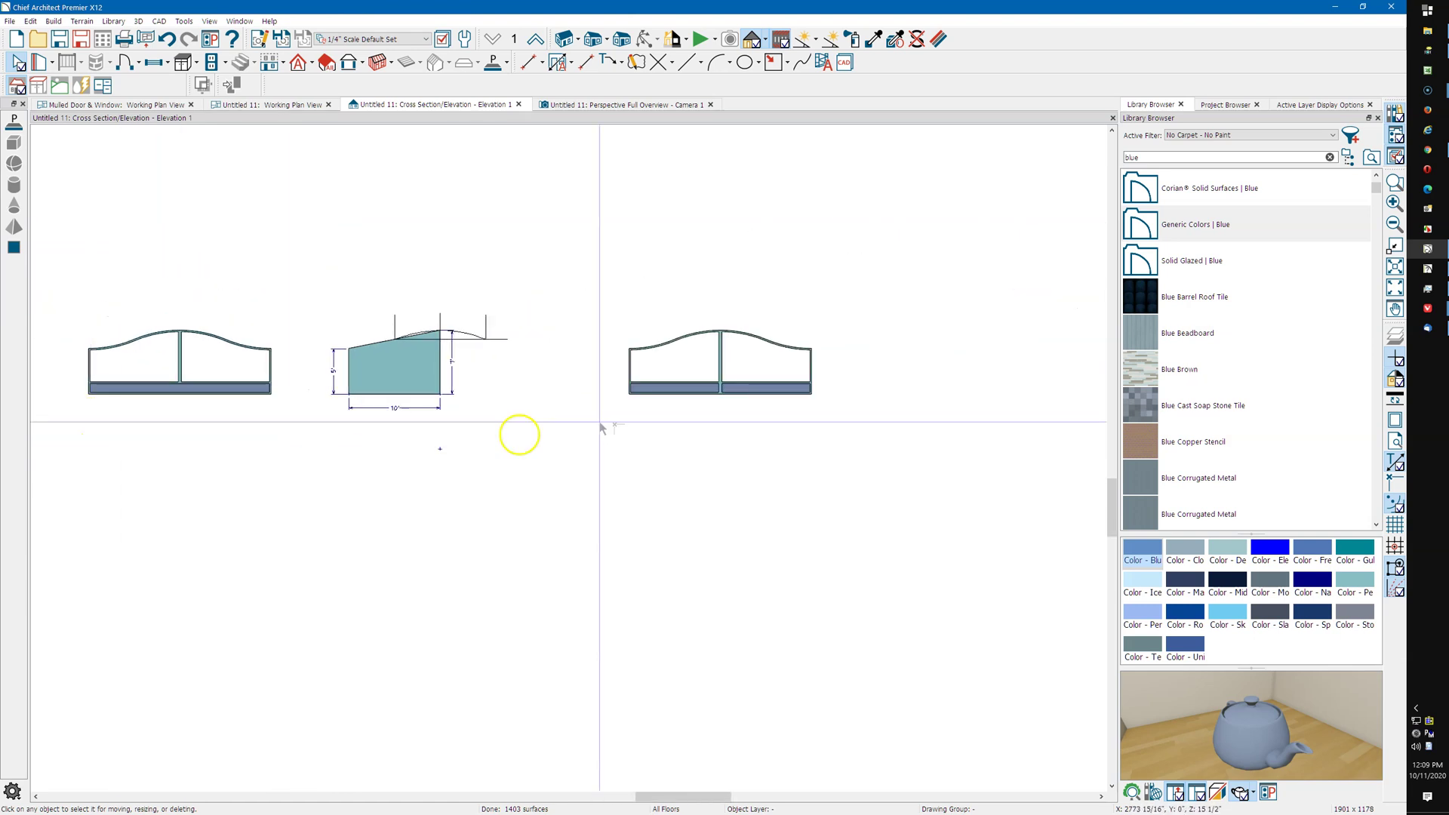
{"action": "scroll", "coordinate": [713, 388], "scroll_direction": "up", "scroll_amount": 3}
{"action": "scroll", "coordinate": [794, 368], "scroll_direction": "up", "scroll_amount": 4}
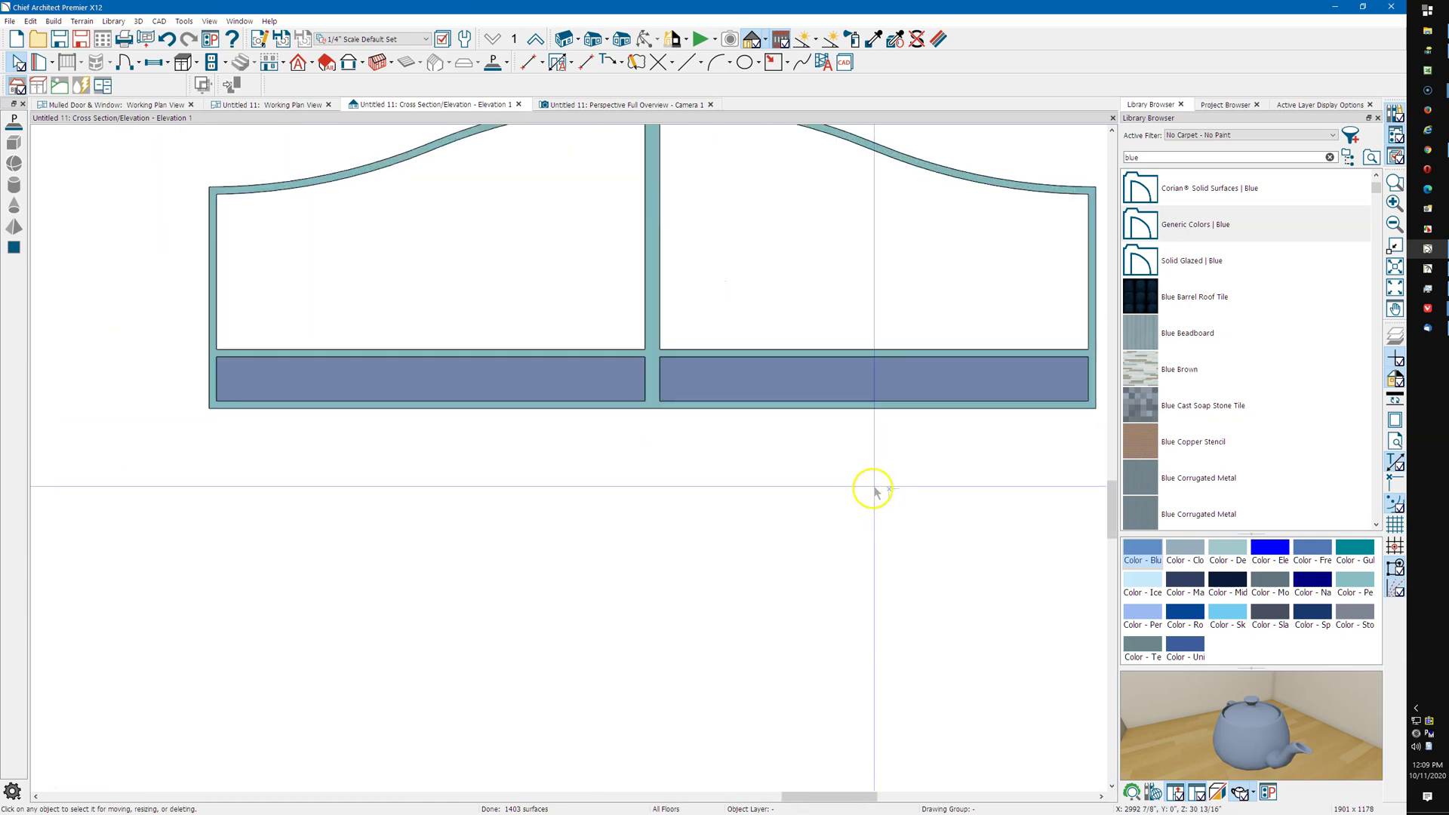
{"action": "scroll", "coordinate": [739, 555], "scroll_direction": "down", "scroll_amount": 1}
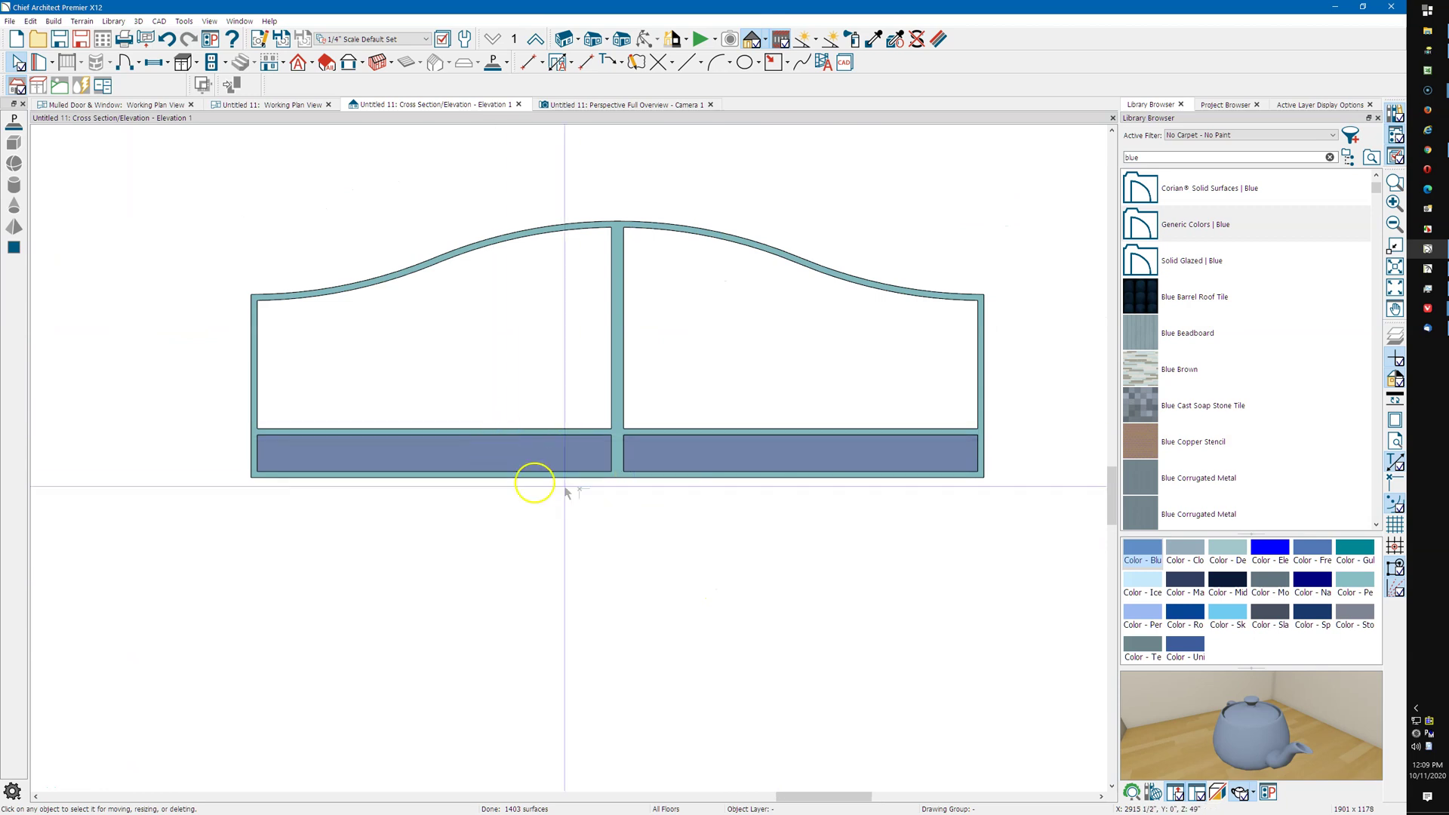
{"action": "scroll", "coordinate": [631, 404], "scroll_direction": "up", "scroll_amount": 1}
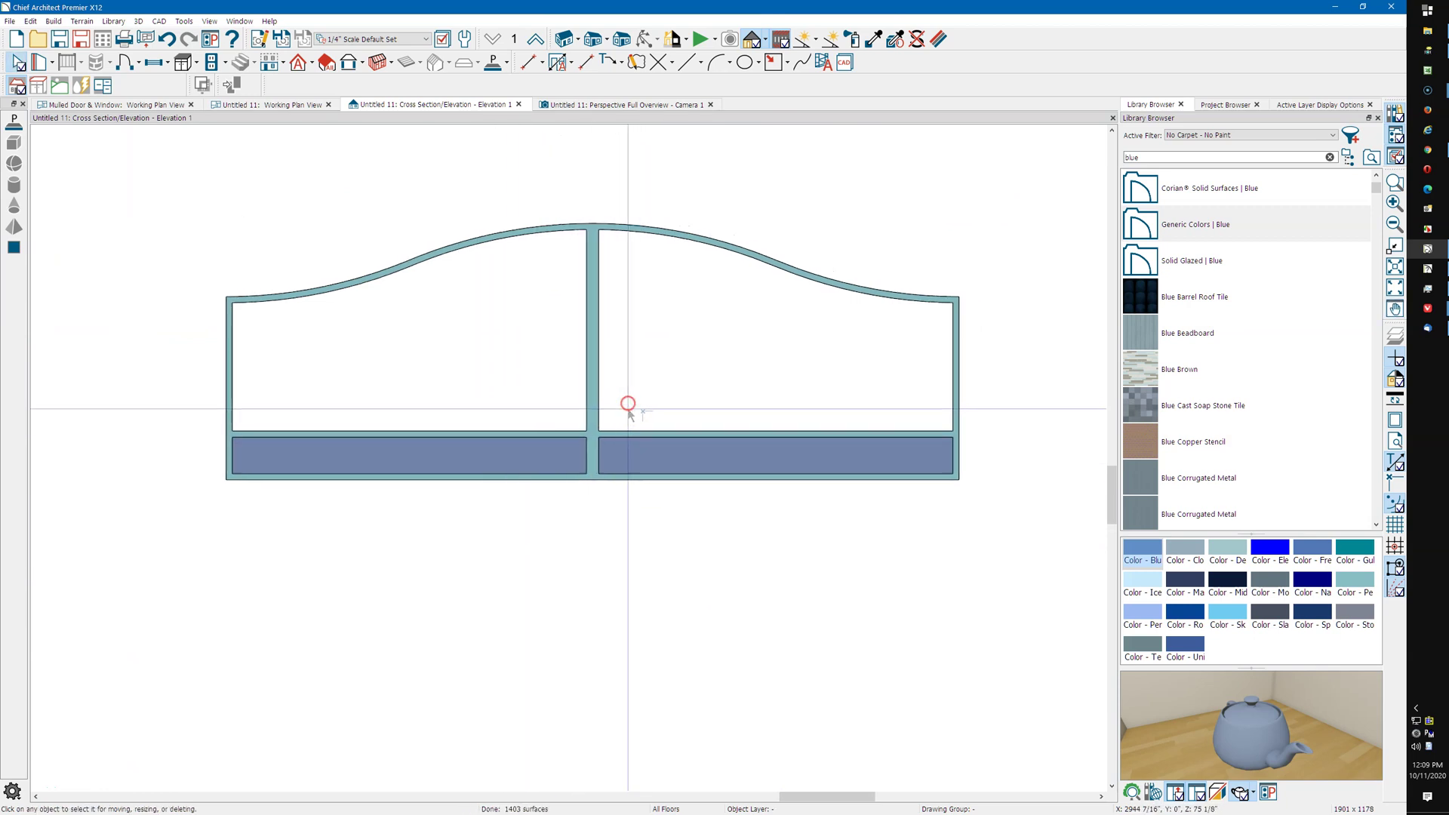
Extend the left blue panel past the center post into the right panel and unite the two into one full-width panel
{"action": "scroll", "coordinate": [625, 461], "scroll_direction": "up", "scroll_amount": 2}
{"action": "scroll", "coordinate": [604, 458], "scroll_direction": "up", "scroll_amount": 1}
{"action": "left_click", "coordinate": [485, 450]}
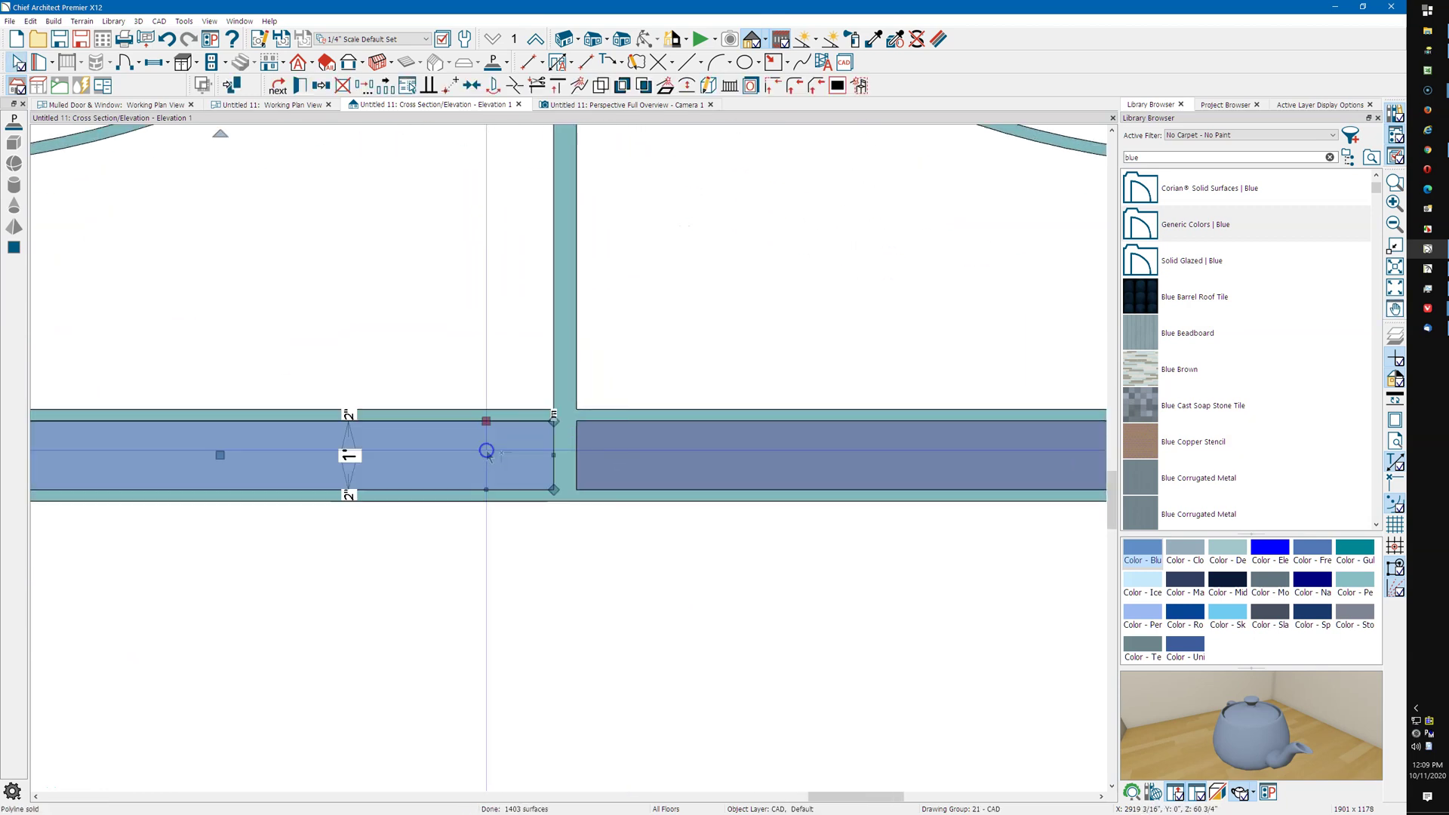
{"action": "left_click_drag", "start_coordinate": [551, 457], "coordinate": [622, 447]}
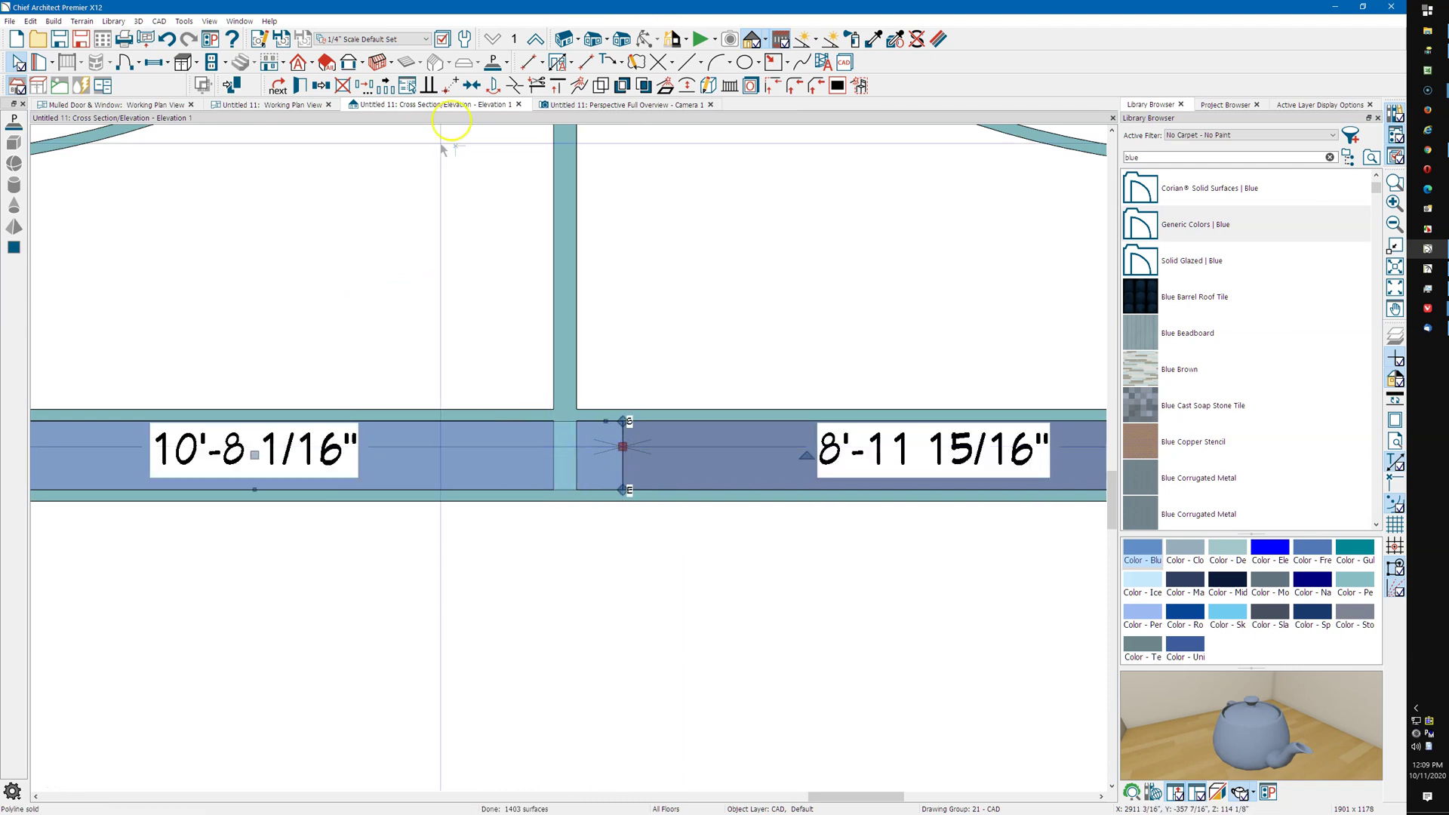
{"action": "left_click", "coordinate": [669, 442], "text": "shift"}
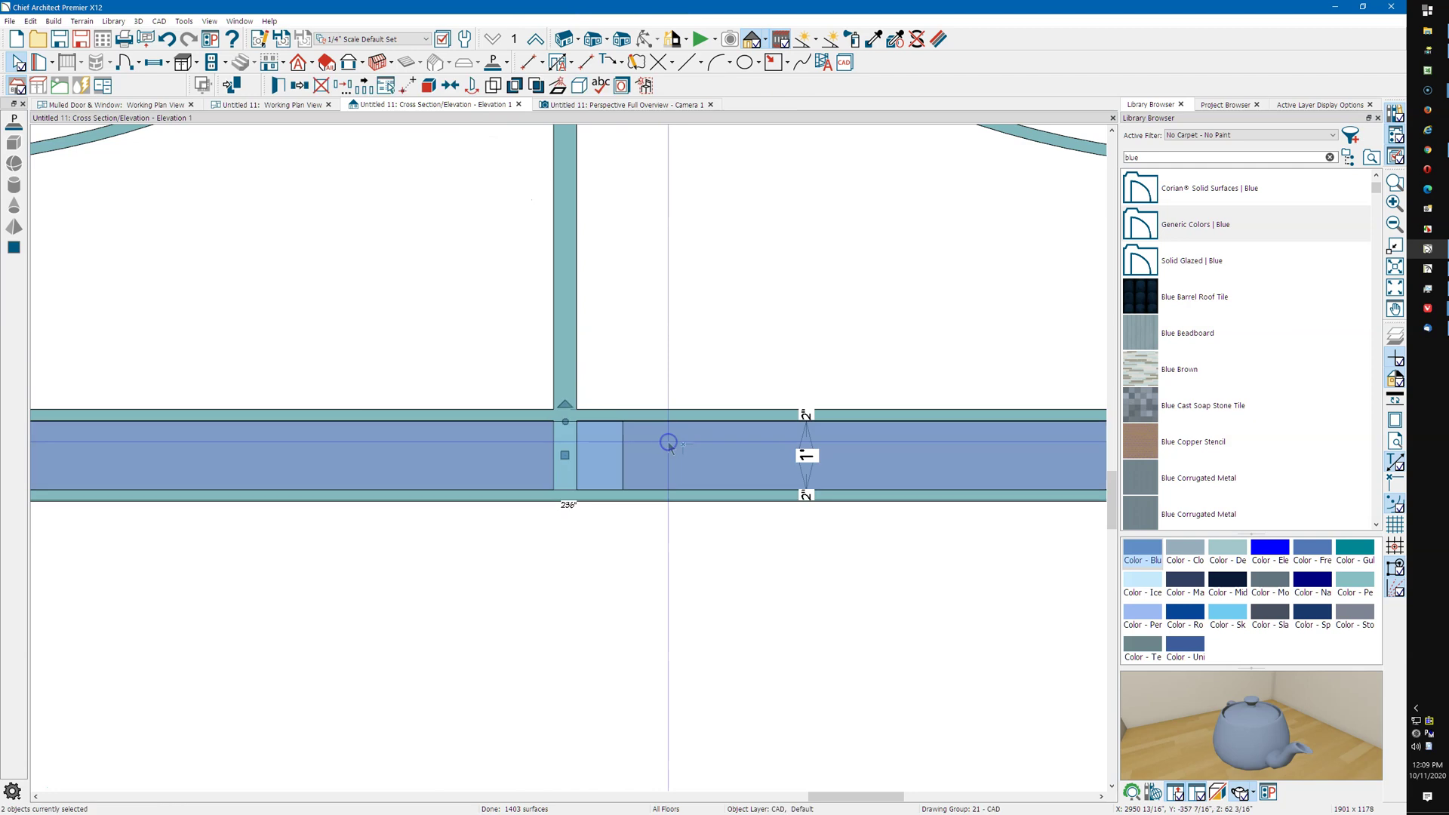
{"action": "left_click", "coordinate": [490, 87]}
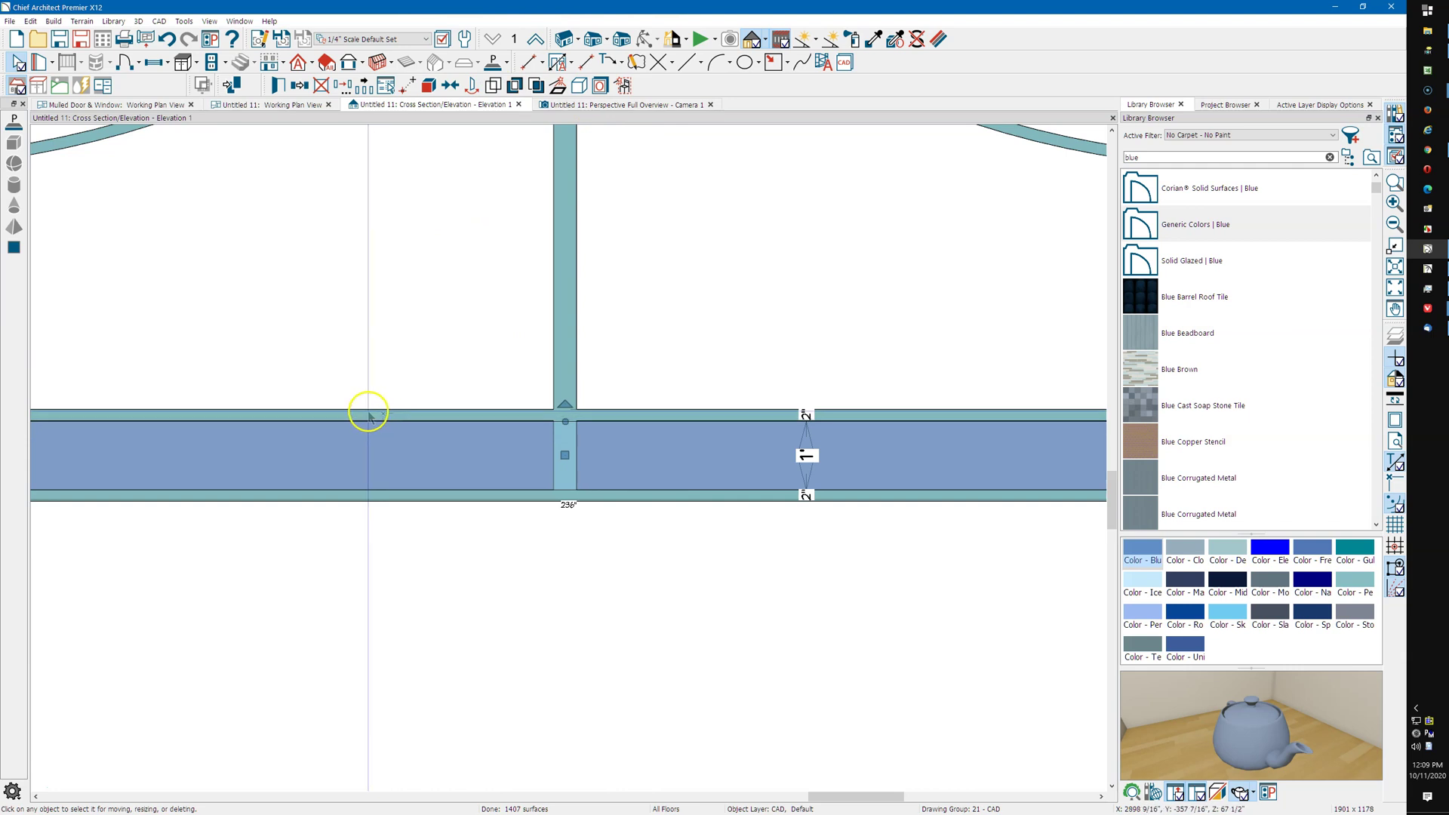
Subtract the full-width blue panel from the frame to cut one continuous lower opening beneath the center post
{"action": "left_click", "coordinate": [559, 339]}
{"action": "left_click", "coordinate": [557, 338]}
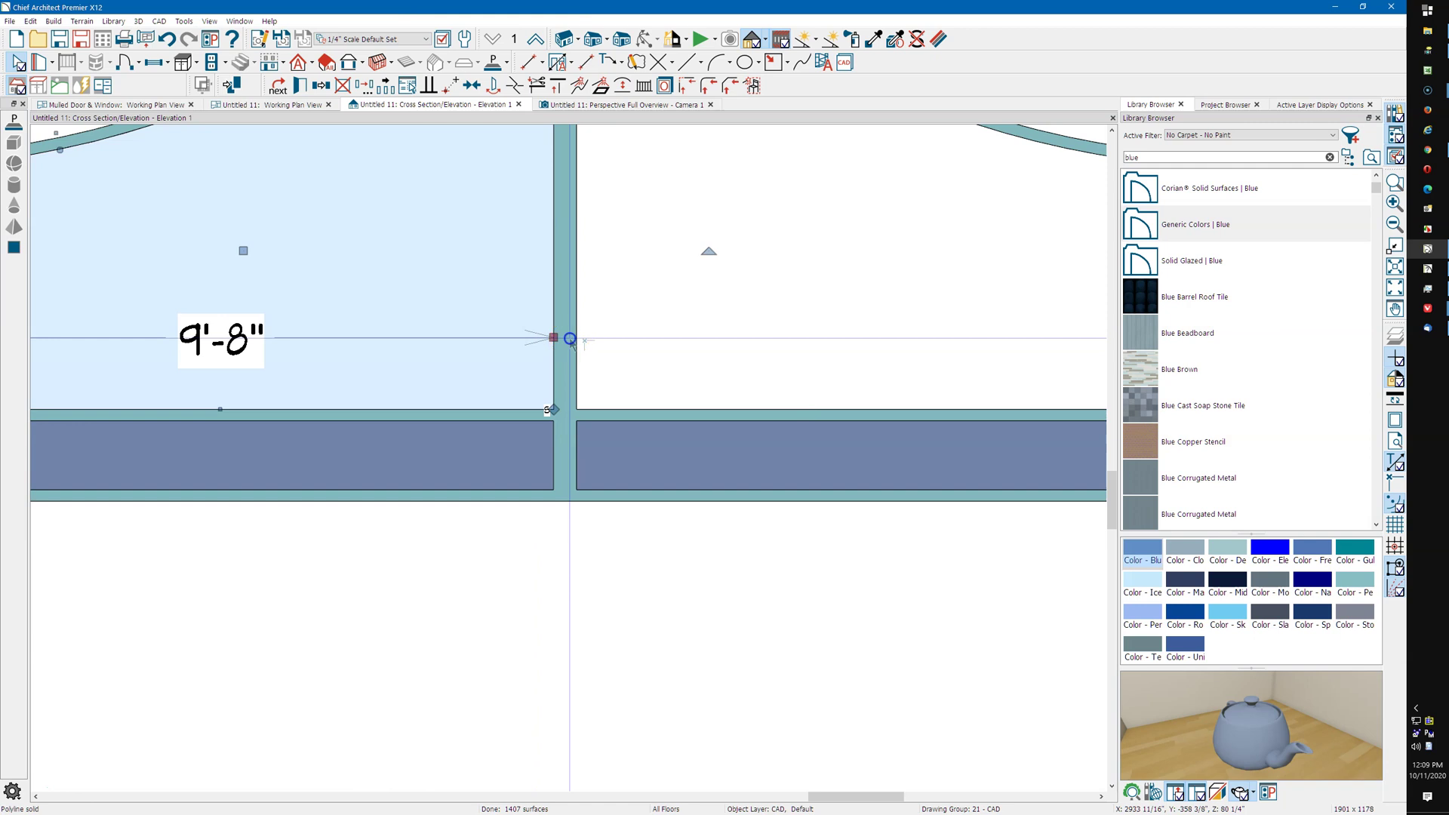
{"action": "left_click", "coordinate": [571, 338]}
{"action": "left_click", "coordinate": [568, 500]}
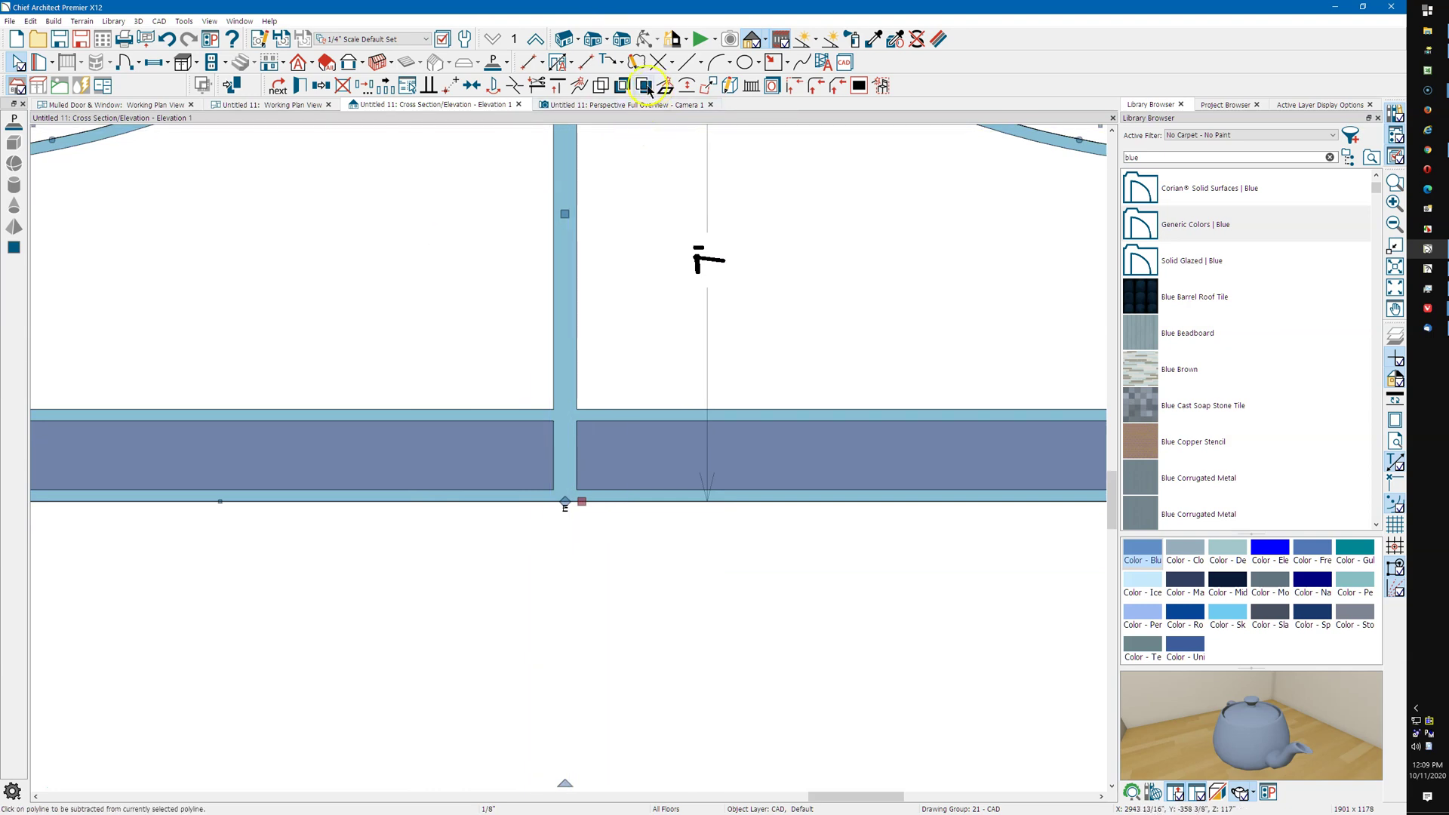
{"action": "left_click", "coordinate": [657, 469]}
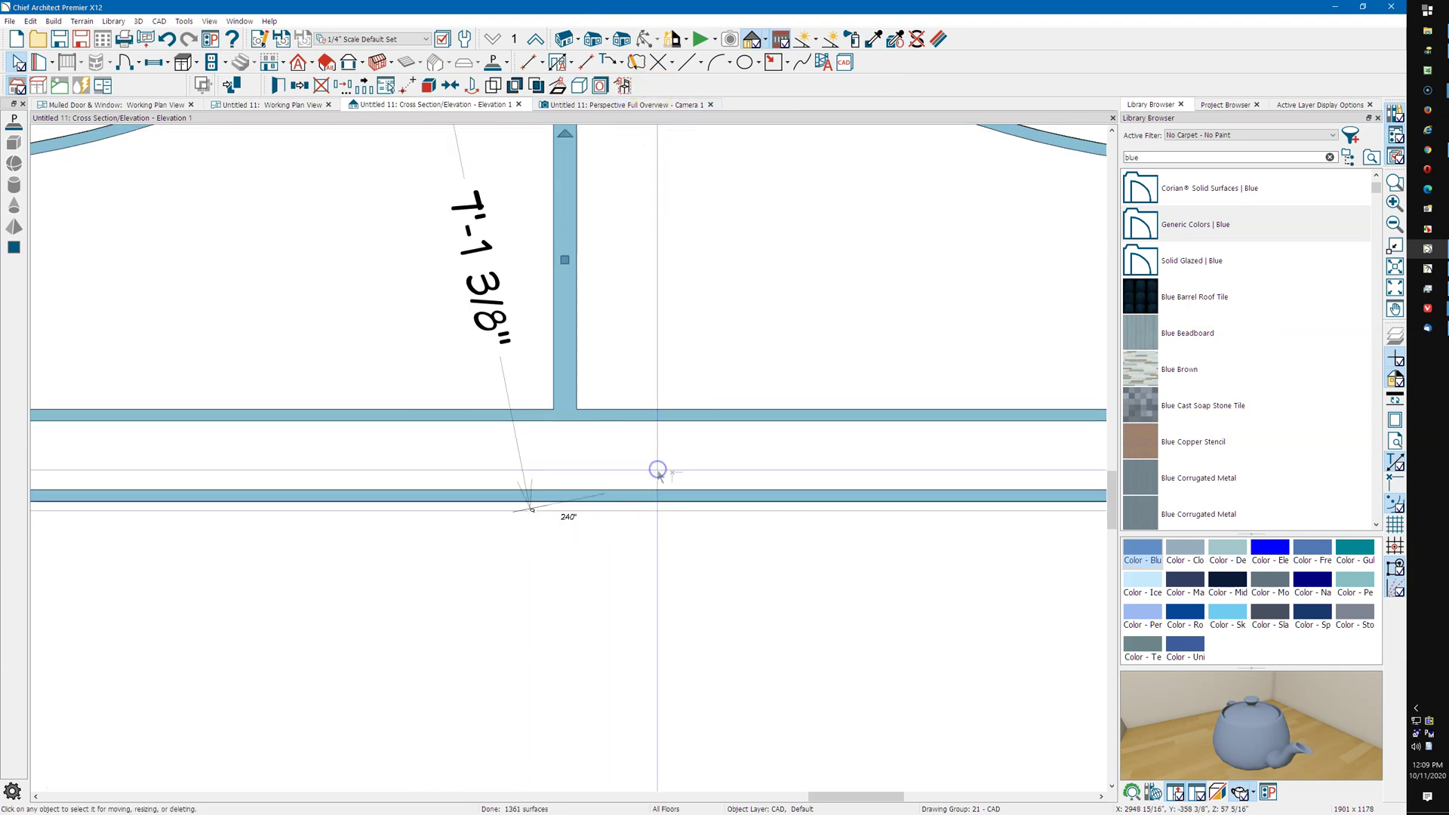
{"action": "left_click", "coordinate": [628, 607]}
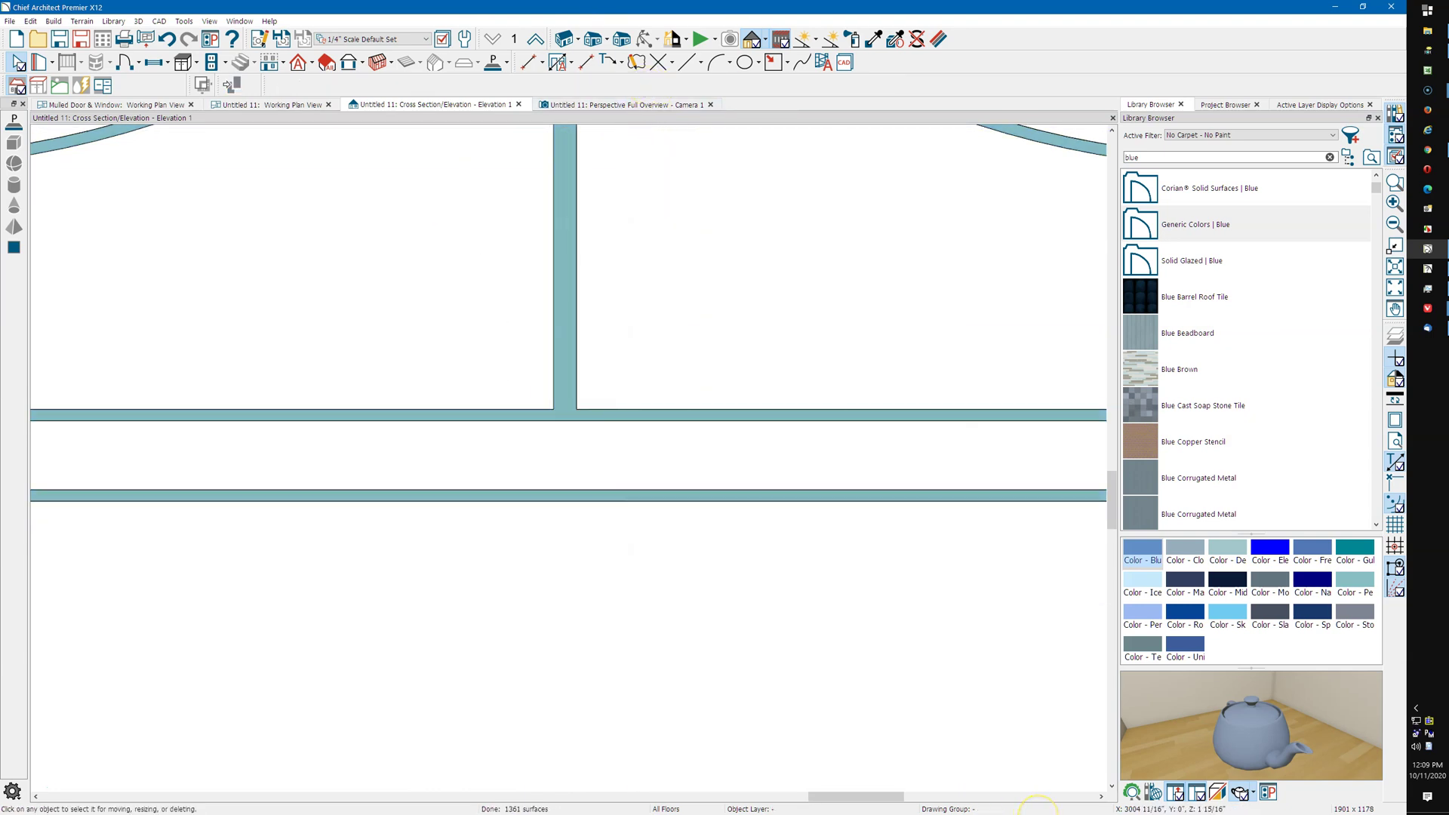
Restore the full-width blue panel in its original position inside the frame's lower opening
{"action": "left_click", "coordinate": [596, 444]}
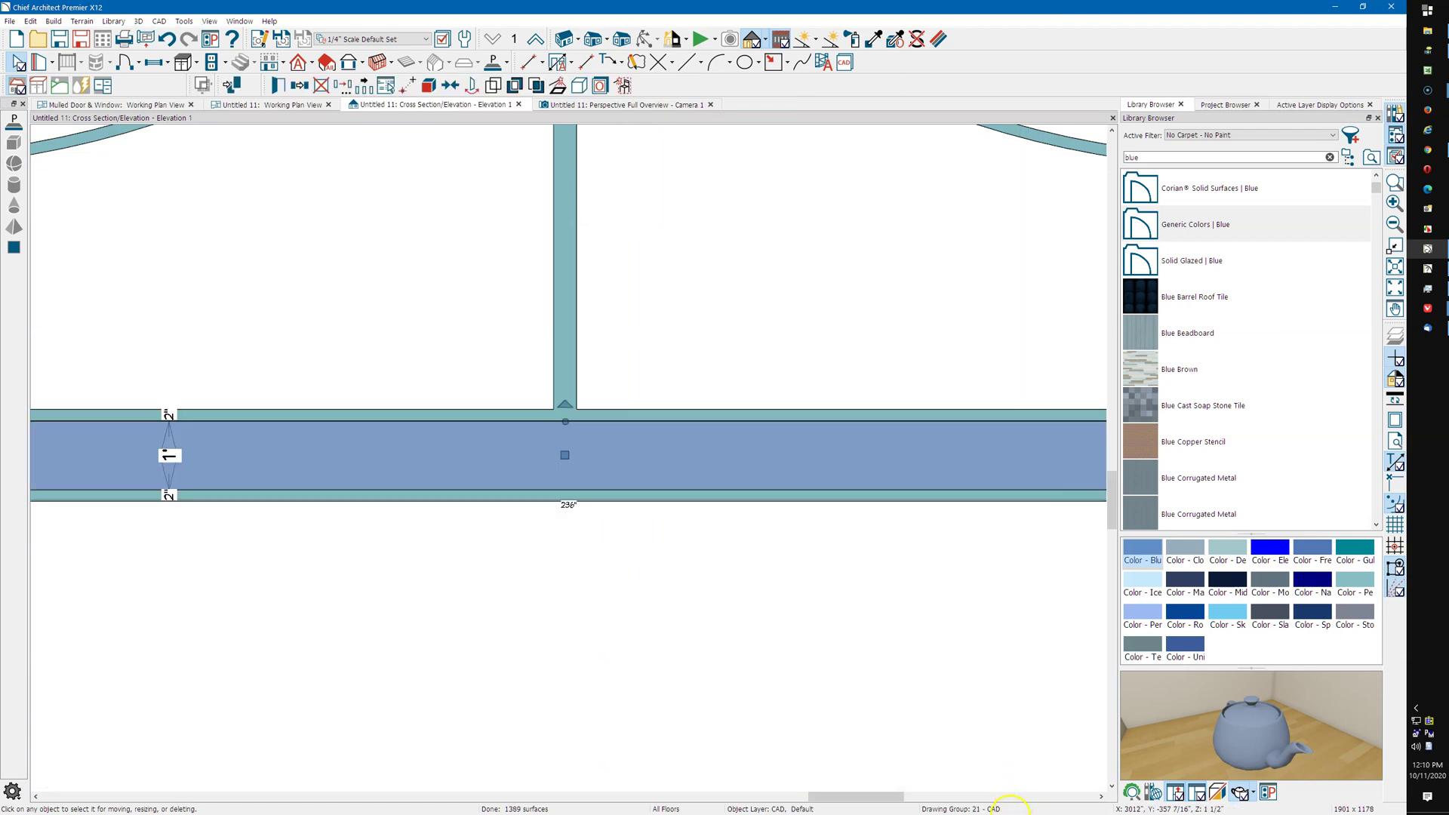
{"action": "left_click", "coordinate": [595, 619]}
{"action": "scroll", "coordinate": [559, 464], "scroll_direction": "down", "scroll_amount": 3}
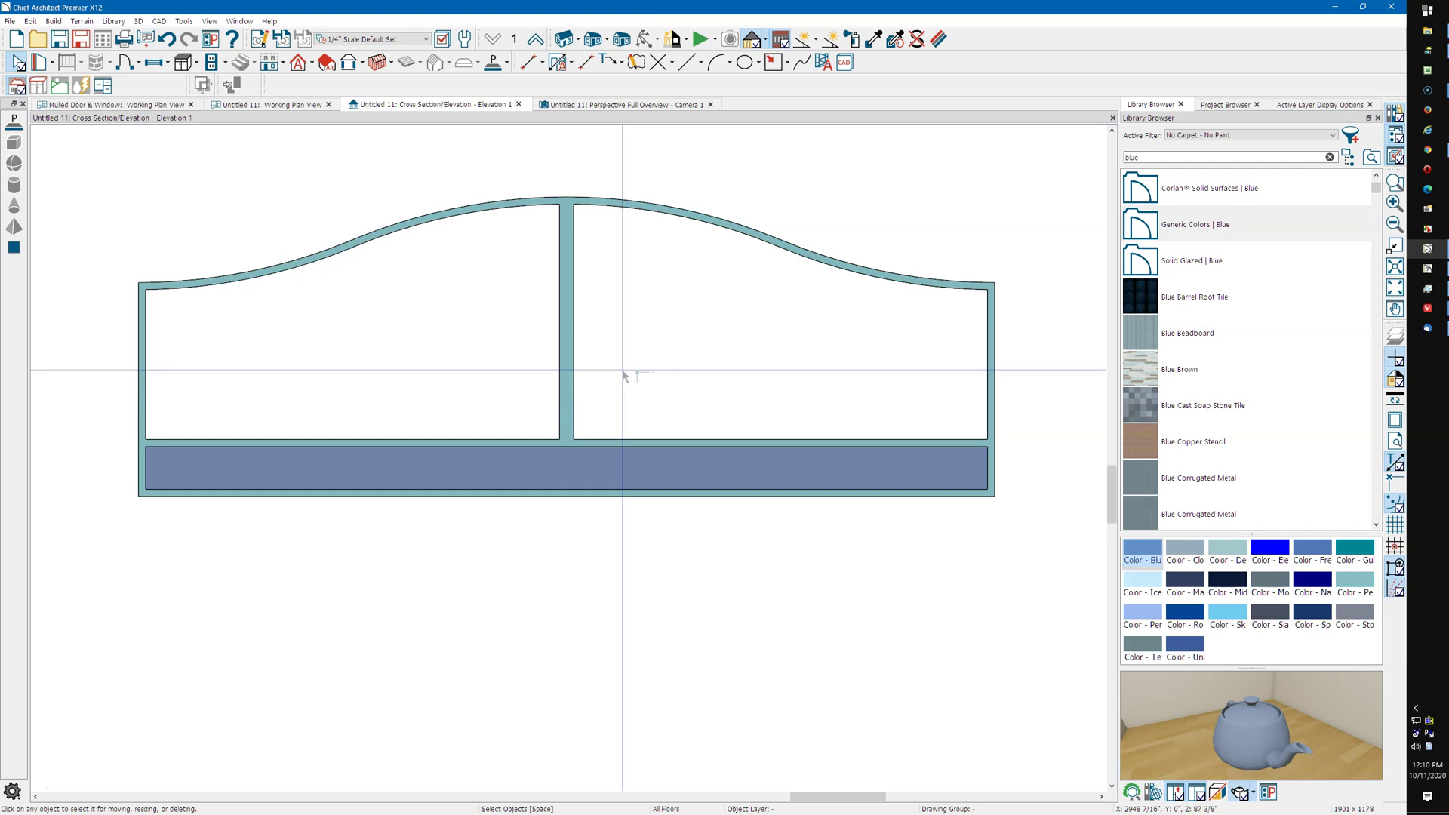
Try widening the center post by moving both upper openings' inner edges apart, the left opening about 9'-1 15/16" wide, and undo it
{"action": "left_click", "coordinate": [572, 365]}
{"action": "left_click_drag", "start_coordinate": [575, 363], "coordinate": [595, 362]}
{"action": "left_click", "coordinate": [559, 361]}
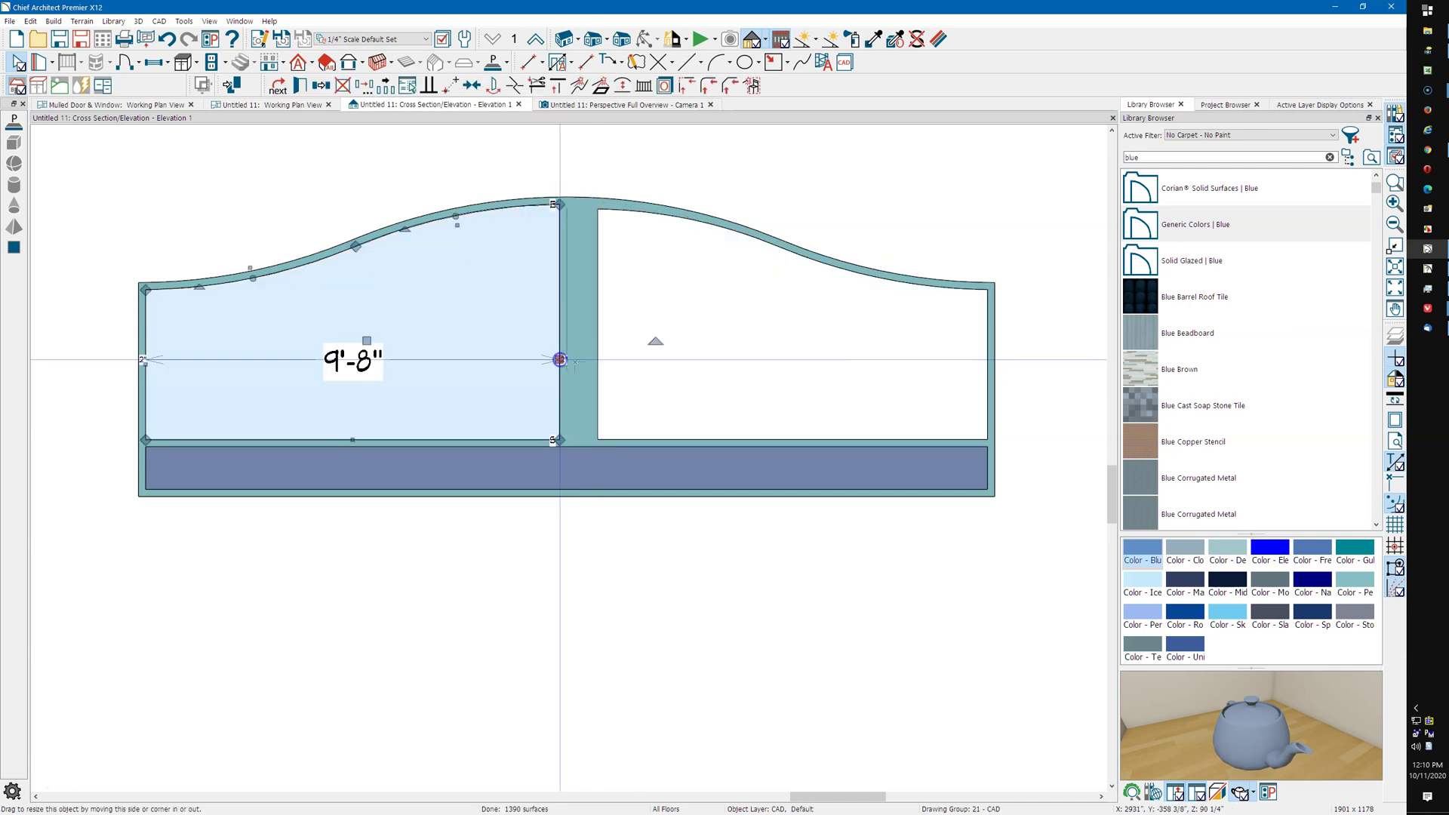
{"action": "left_click_drag", "start_coordinate": [557, 360], "coordinate": [537, 361]}
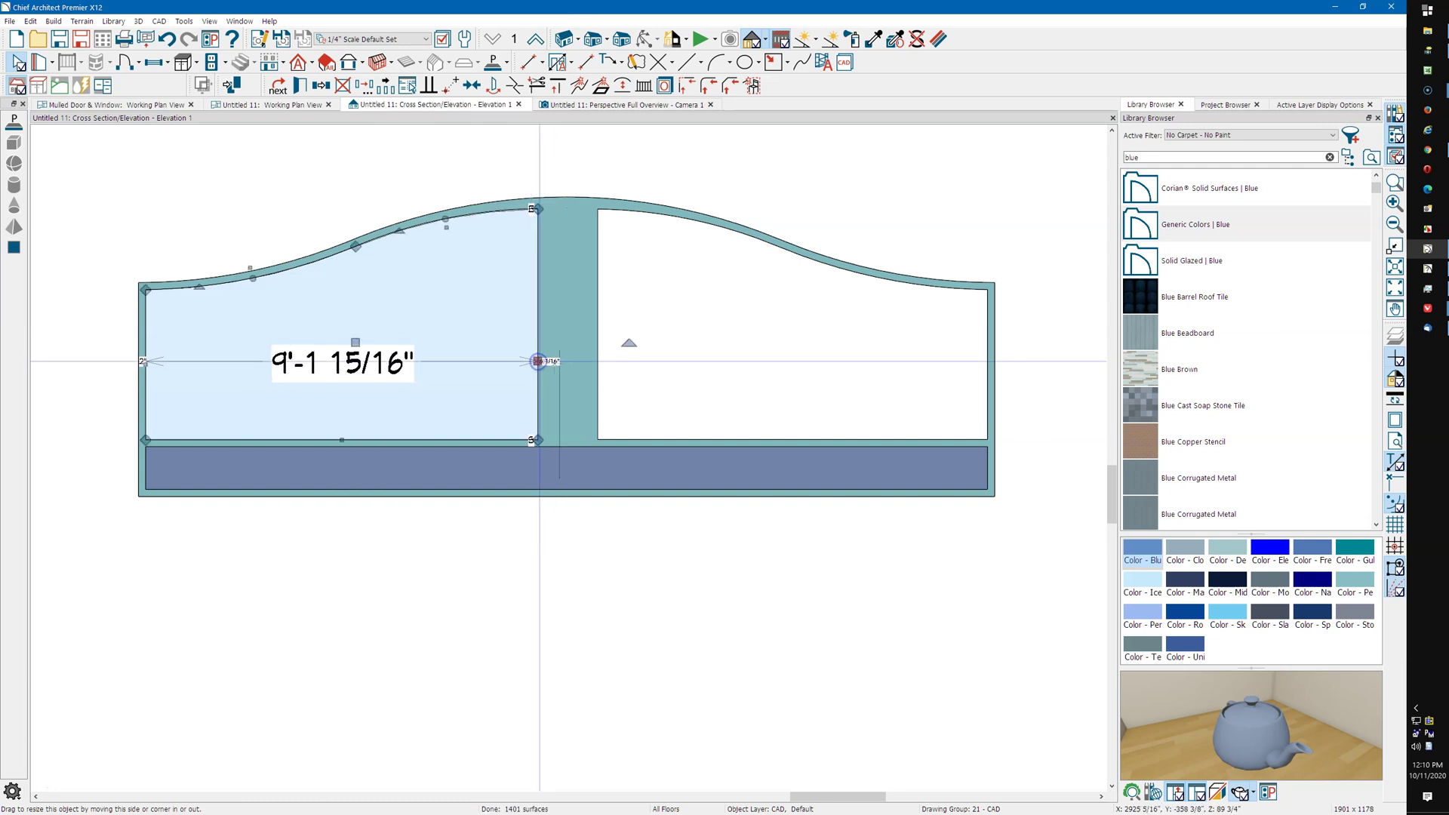
{"action": "scroll", "coordinate": [518, 186], "scroll_direction": "up", "scroll_amount": 5}
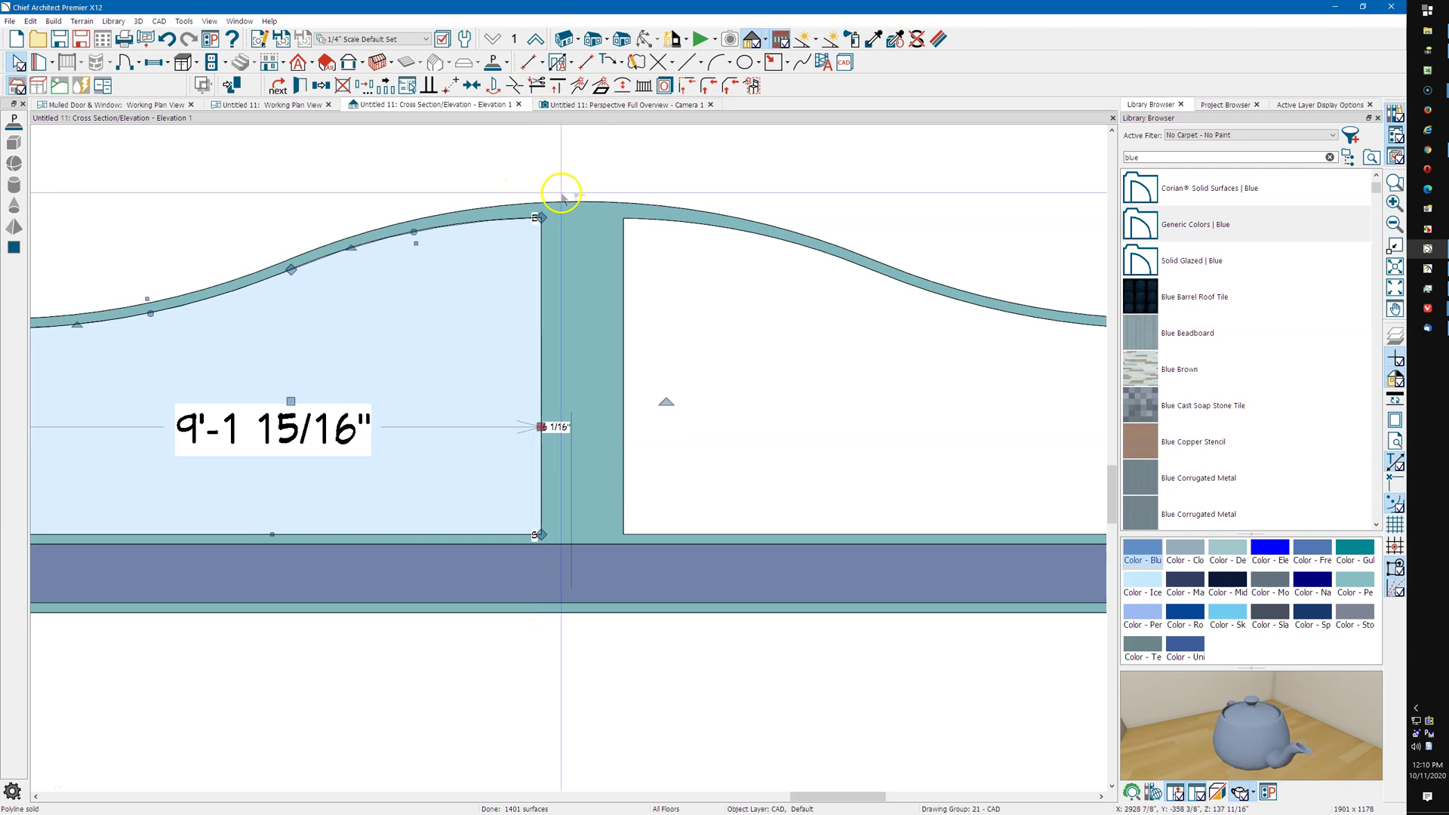
{"action": "scroll", "coordinate": [469, 212], "scroll_direction": "up", "scroll_amount": 4}
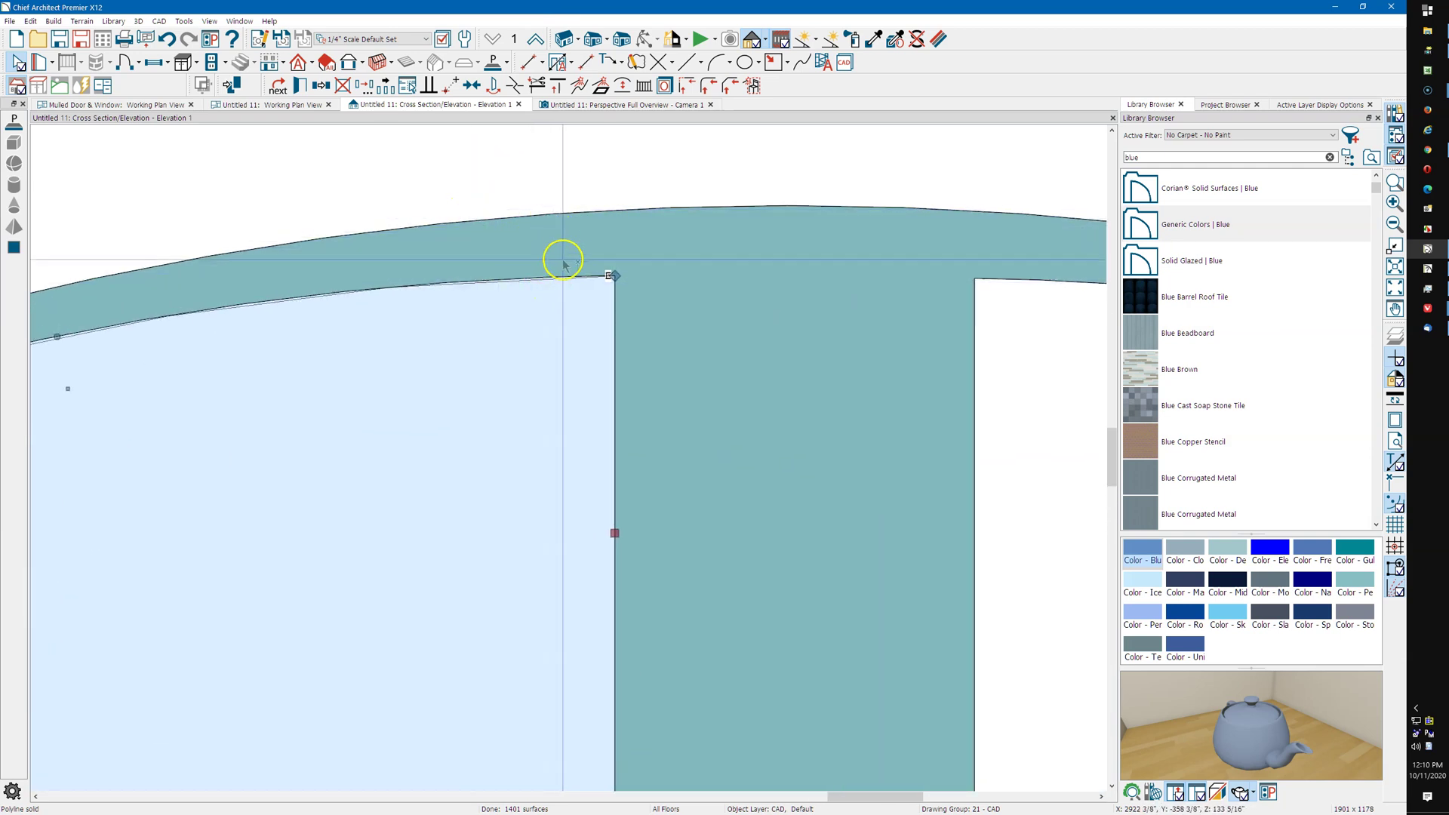
{"action": "scroll", "coordinate": [575, 251], "scroll_direction": "down", "scroll_amount": 2}
{"action": "scroll", "coordinate": [592, 261], "scroll_direction": "down", "scroll_amount": 5}
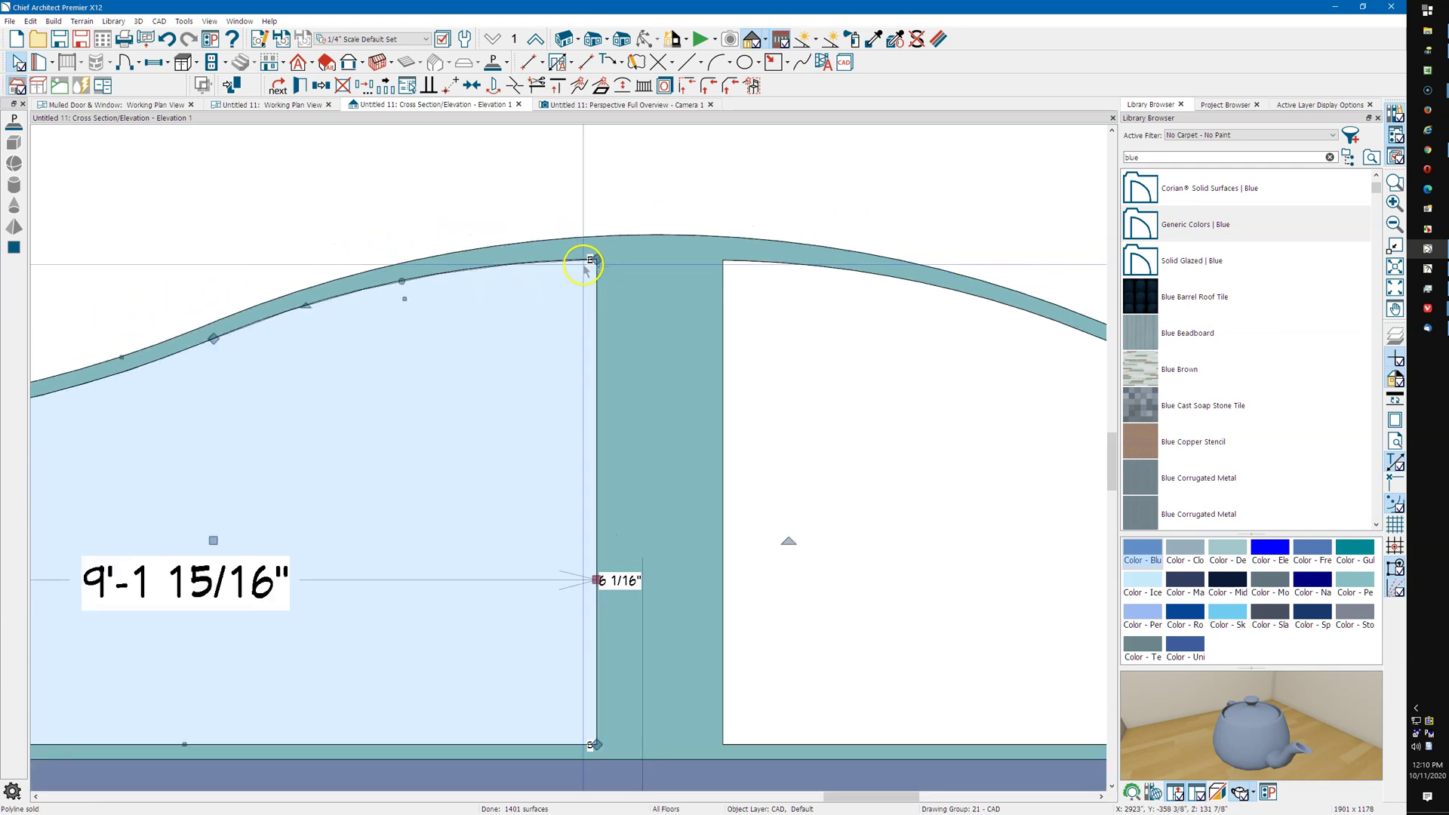
{"action": "scroll", "coordinate": [585, 262], "scroll_direction": "down", "scroll_amount": 1}
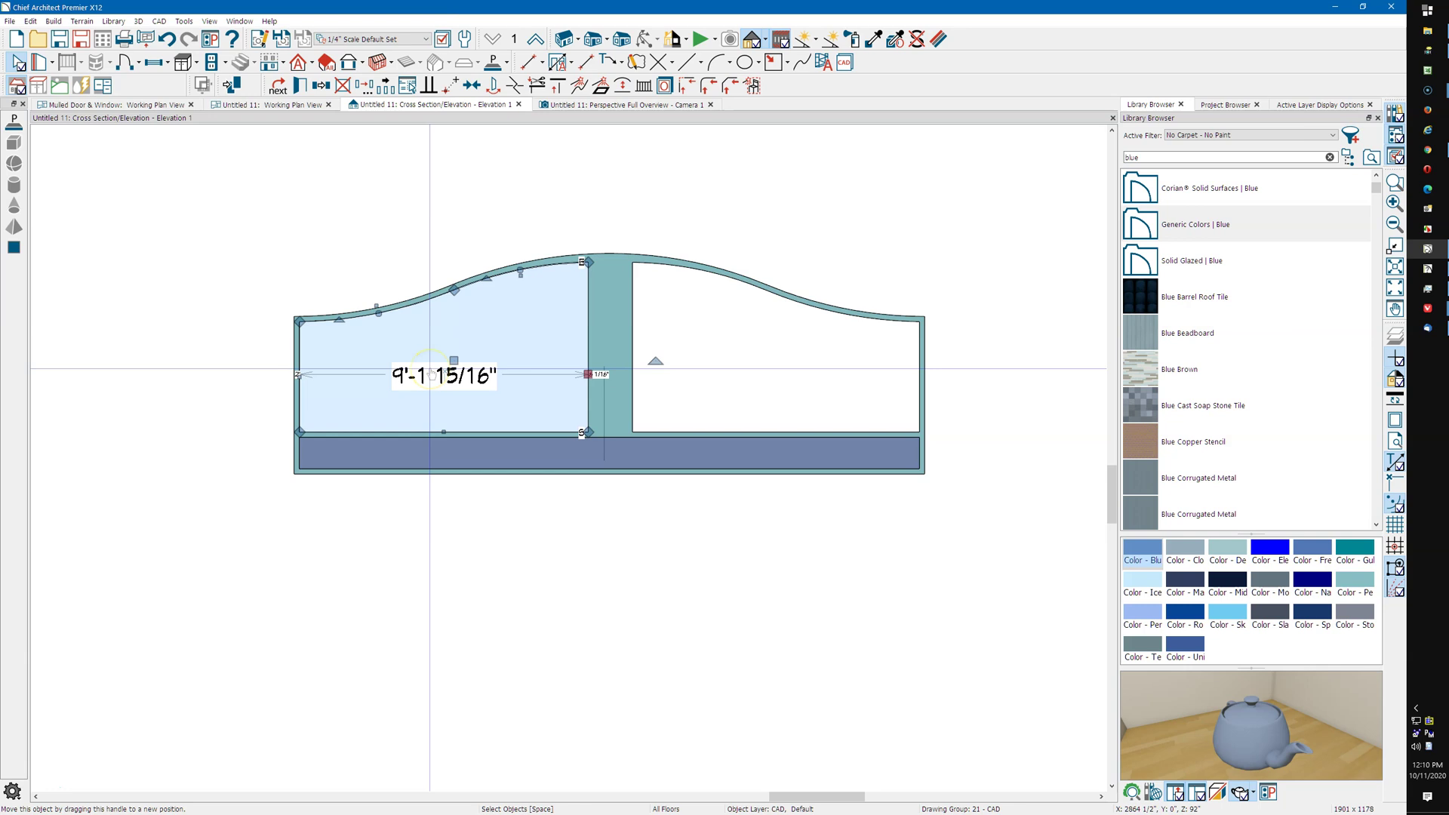
{"action": "key", "text": "ctrl+z"}
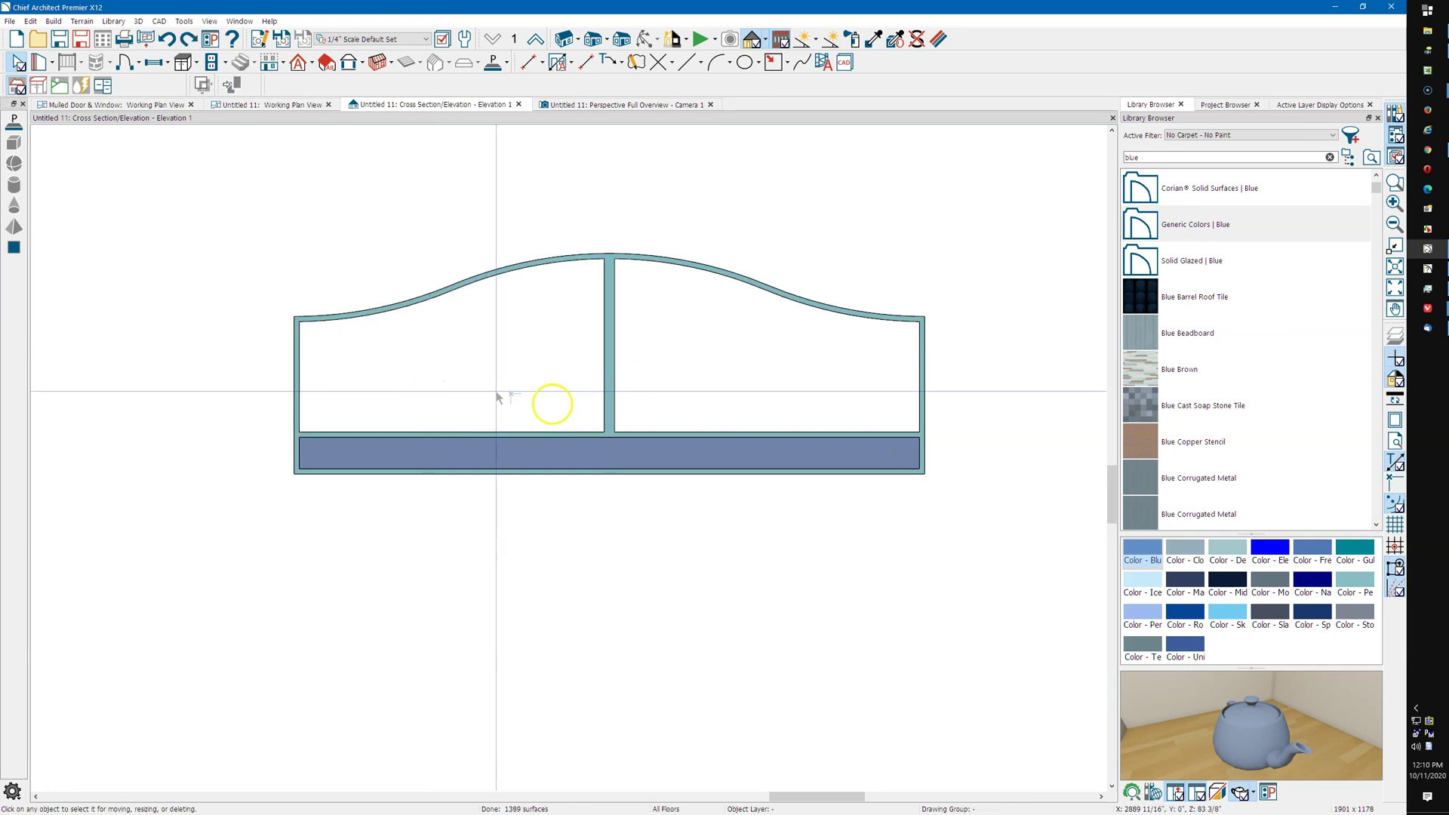
{"action": "scroll", "coordinate": [808, 459], "scroll_direction": "down", "scroll_amount": 4}
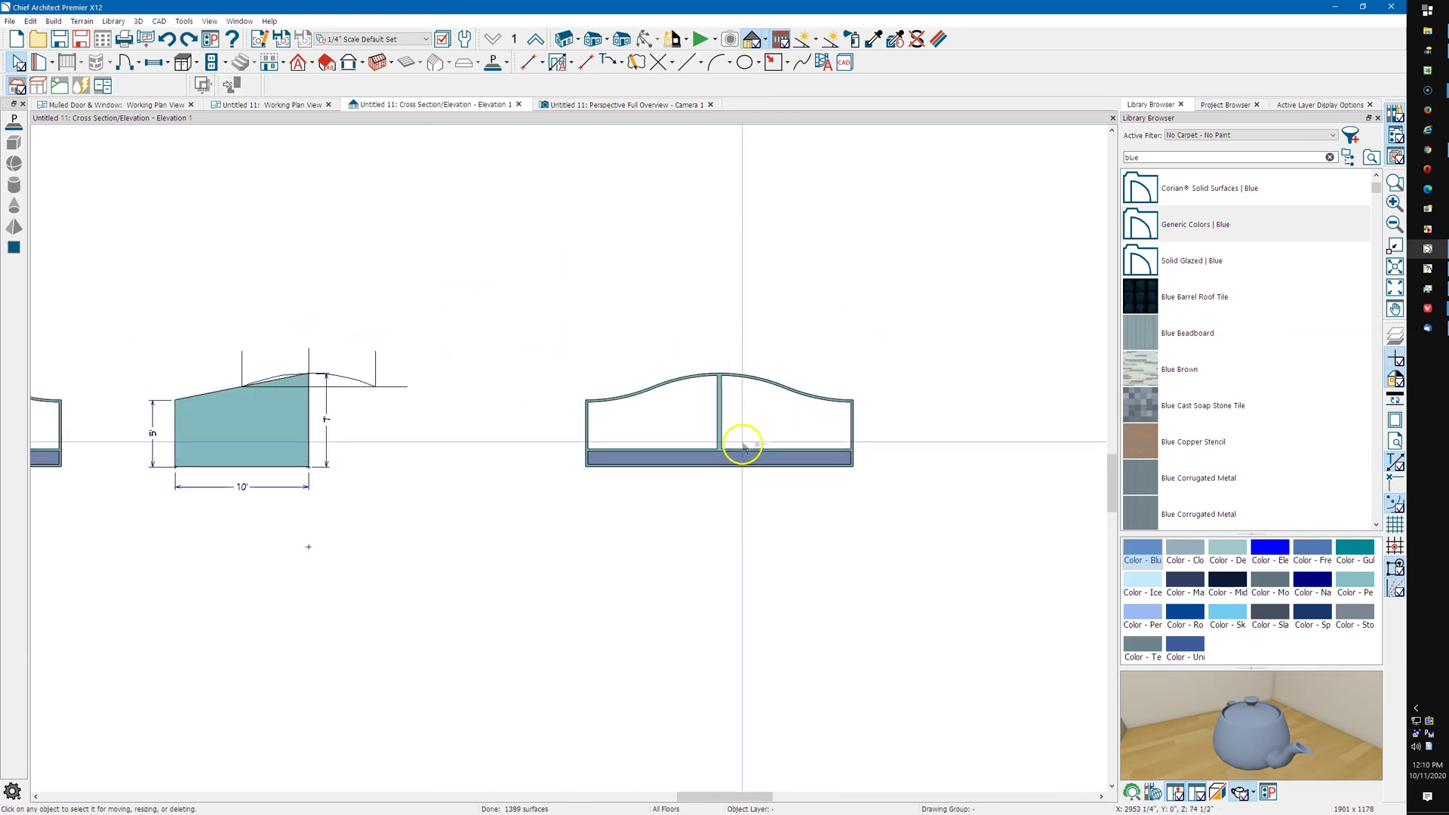
{"action": "scroll", "coordinate": [743, 436], "scroll_direction": "up", "scroll_amount": 5}
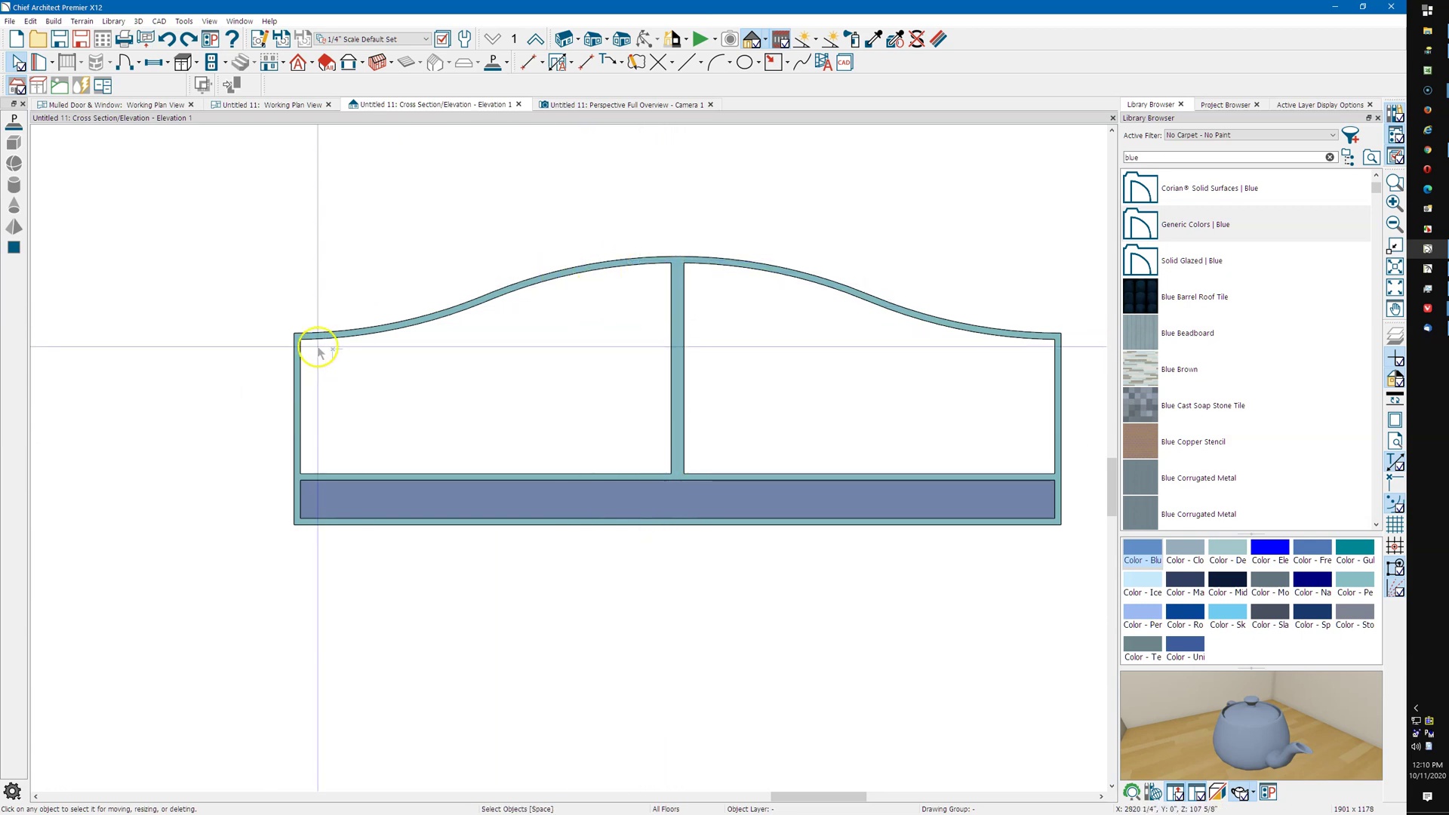
{"action": "scroll", "coordinate": [679, 264], "scroll_direction": "up", "scroll_amount": 1}
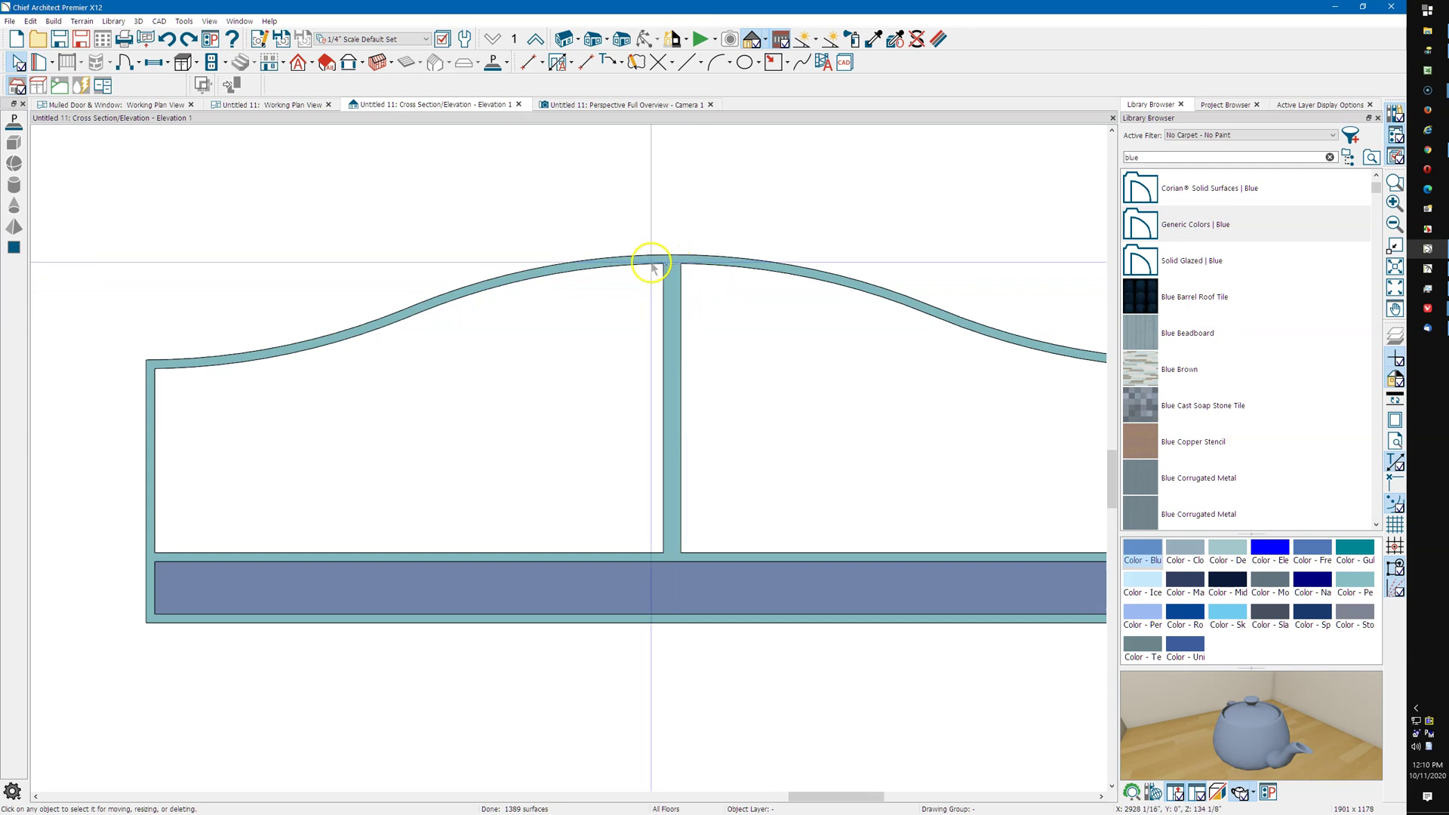
{"action": "scroll", "coordinate": [324, 298], "scroll_direction": "down", "scroll_amount": 3}
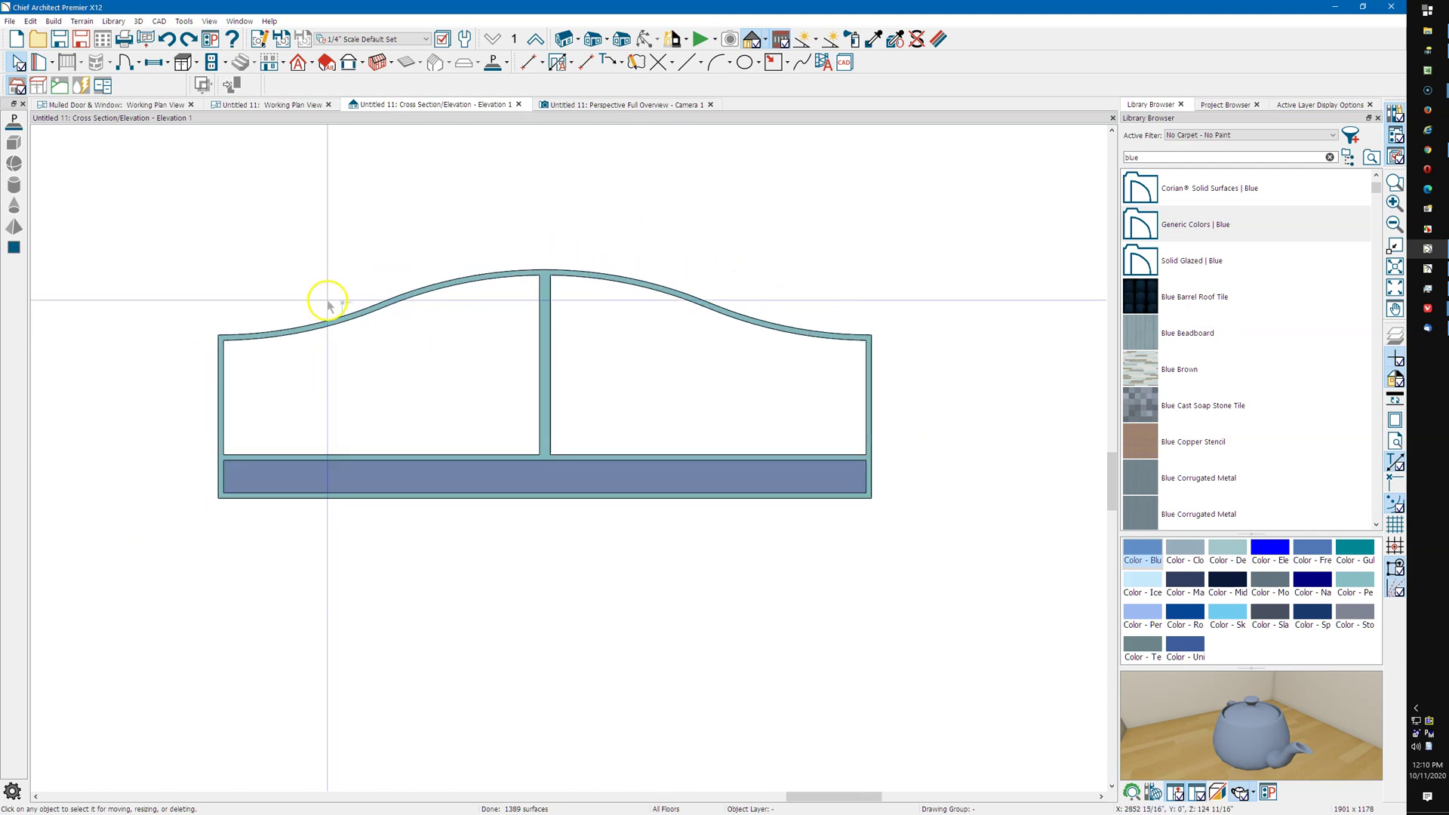